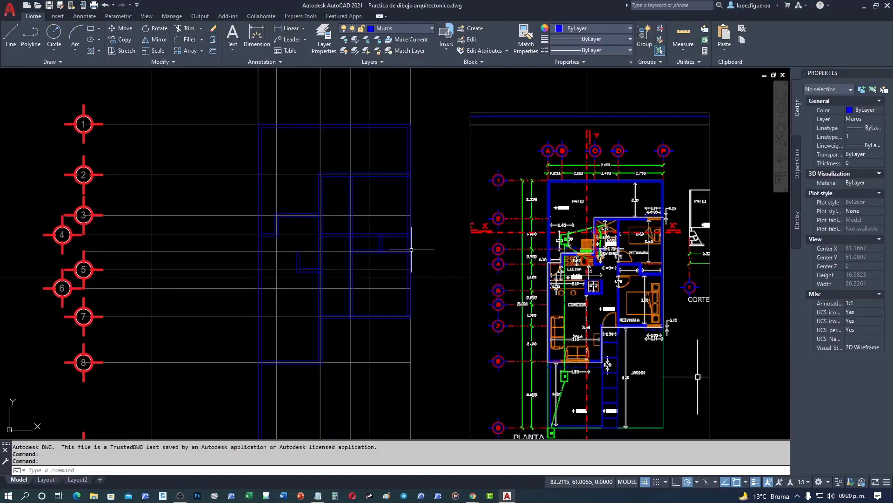
# Start Trim and cut the small overhanging wall segment at the first wall corner
pyautogui.moveTo(335, 251); pyautogui.dragTo(337, 251, button='middle')
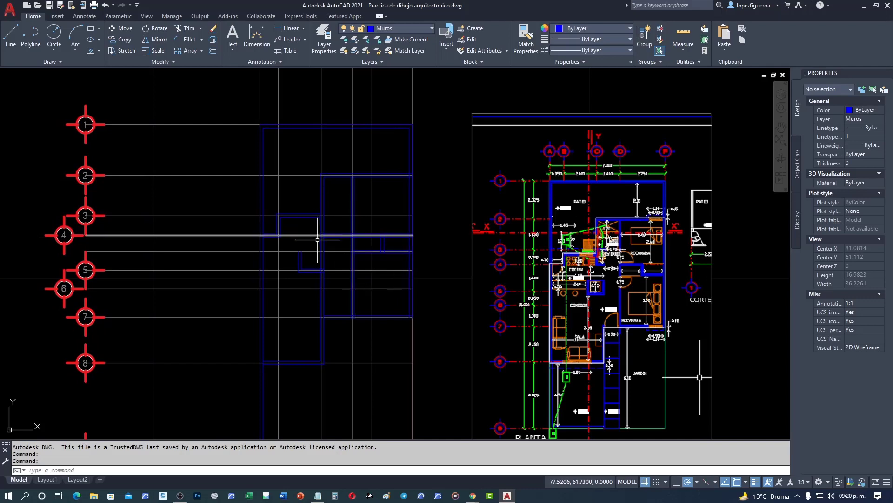
pyautogui.scroll(4, 300, 243)
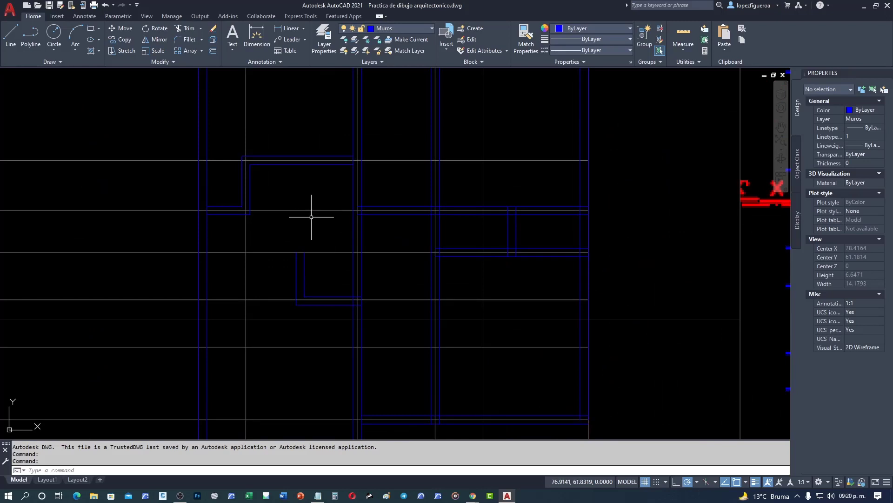
pyautogui.scroll(2, 311, 217)
pyautogui.scroll(2, 296, 239)
pyautogui.scroll(2, 333, 194)
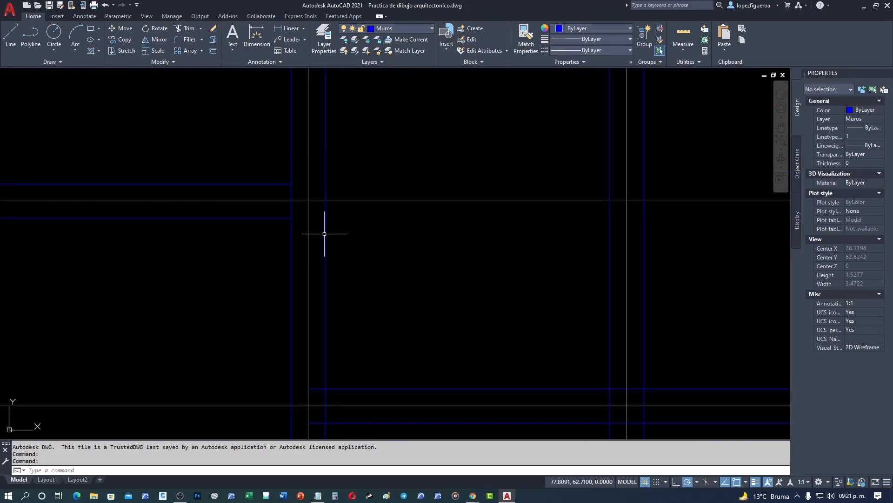
pyautogui.scroll(-2, 338, 235)
pyautogui.moveTo(349, 323); pyautogui.dragTo(309, 249, button='middle')
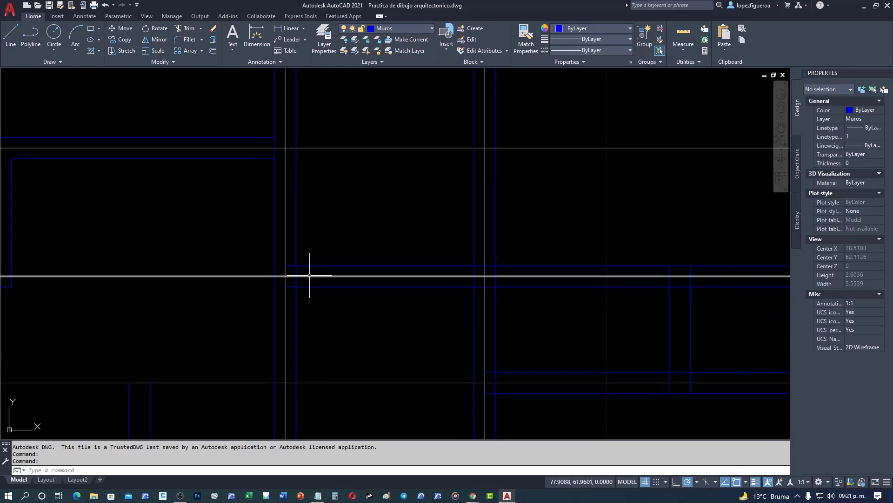
pyautogui.moveTo(275, 197)
pyautogui.mouseDown(button='middle')
pyautogui.moveTo(311, 214)
pyautogui.moveTo(403, 231)
pyautogui.mouseUp(button='middle')
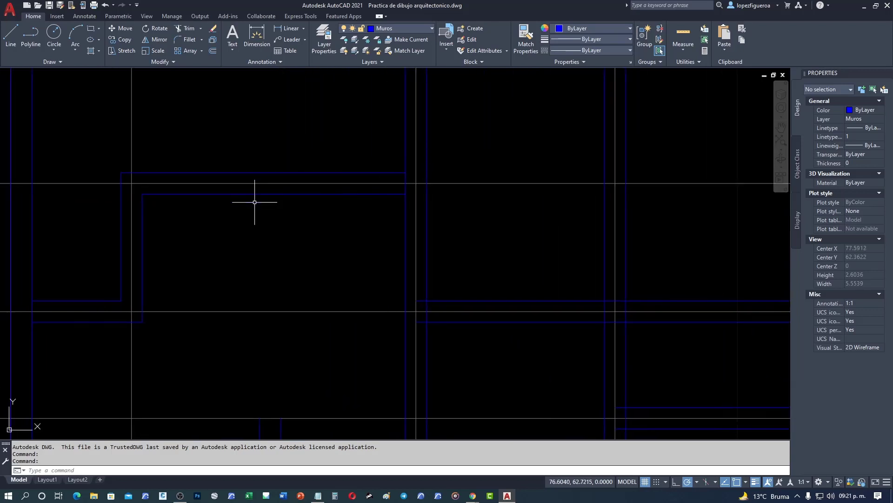
pyautogui.scroll(-3, 214, 260)
pyautogui.scroll(7, 270, 251)
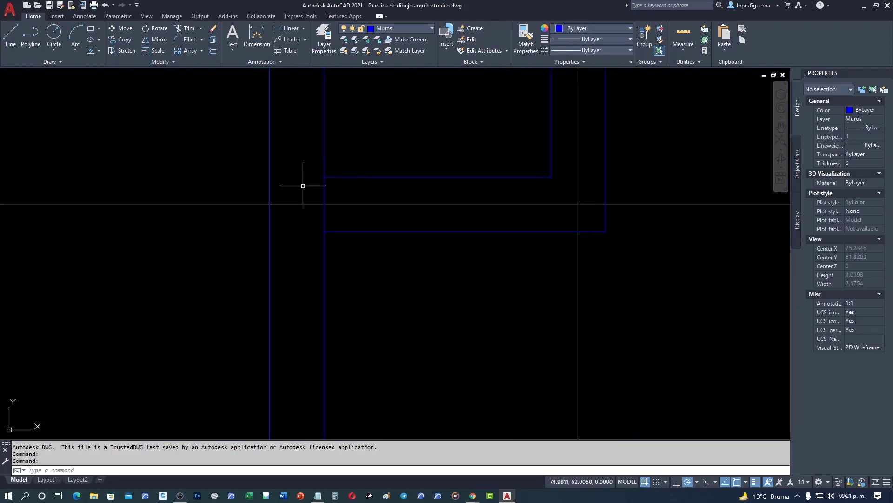
pyautogui.scroll(-2, 315, 208)
pyautogui.moveTo(365, 256); pyautogui.dragTo(270, 259, button='middle')
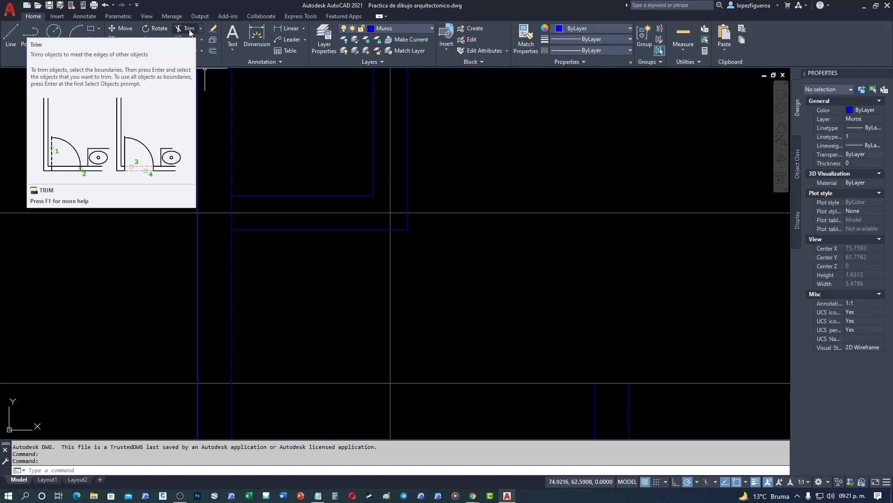
pyautogui.click(188, 29)
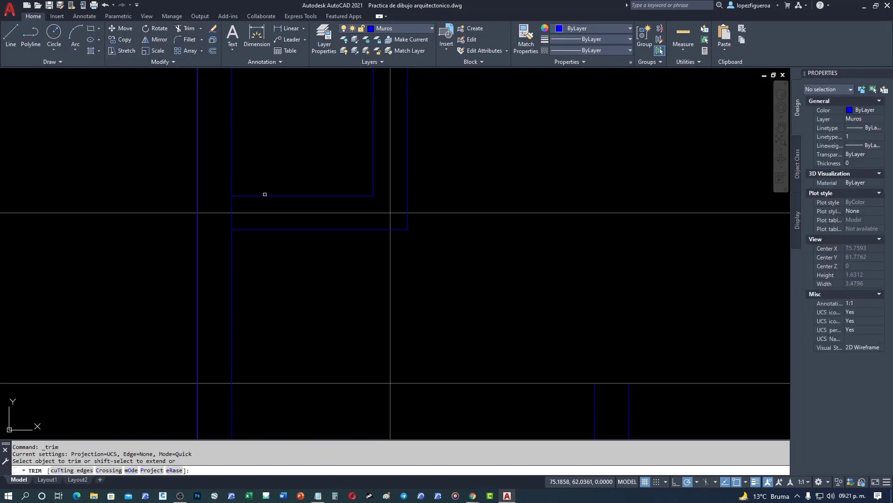
pyautogui.click(231, 204)
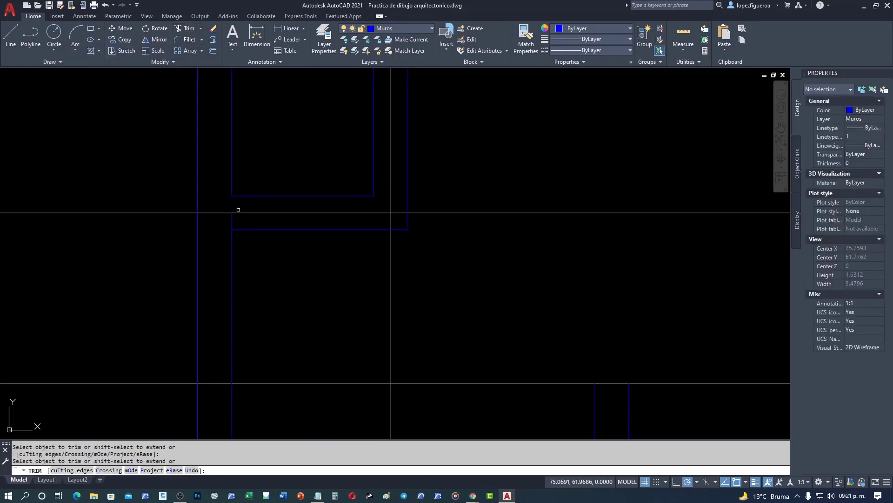
# Fence across the wall lines at another intersection to trim them
pyautogui.scroll(-2, 255, 293)
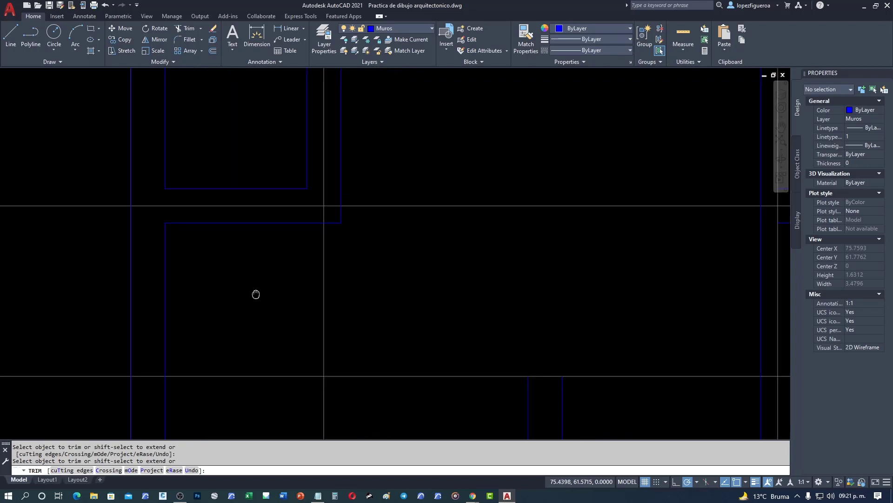
pyautogui.scroll(-1, 199, 291)
pyautogui.scroll(-1, 258, 270)
pyautogui.moveTo(340, 275); pyautogui.dragTo(341, 98, button='middle')
pyautogui.moveTo(351, 153); pyautogui.dragTo(198, 304, button='middle')
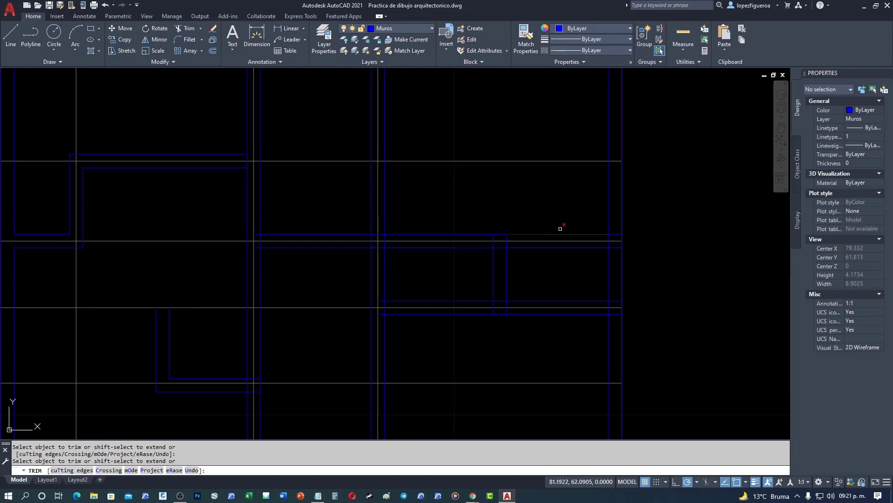
pyautogui.scroll(3, 602, 251)
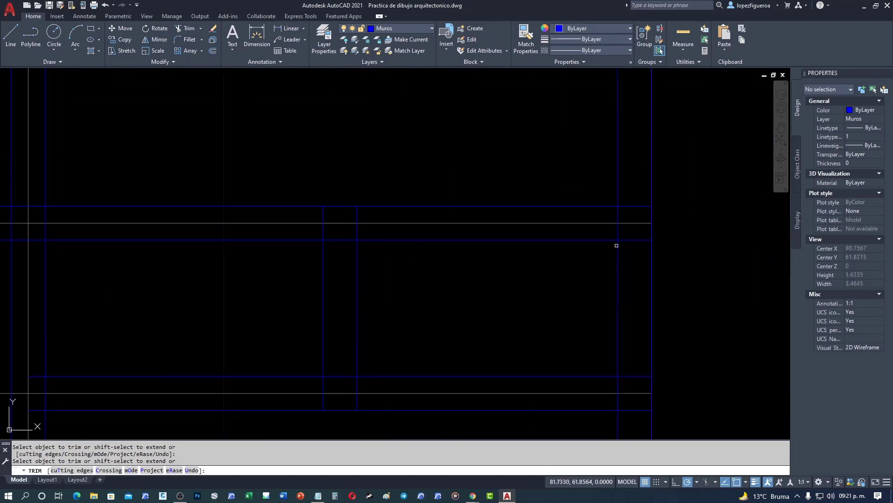
pyautogui.click(644, 231)
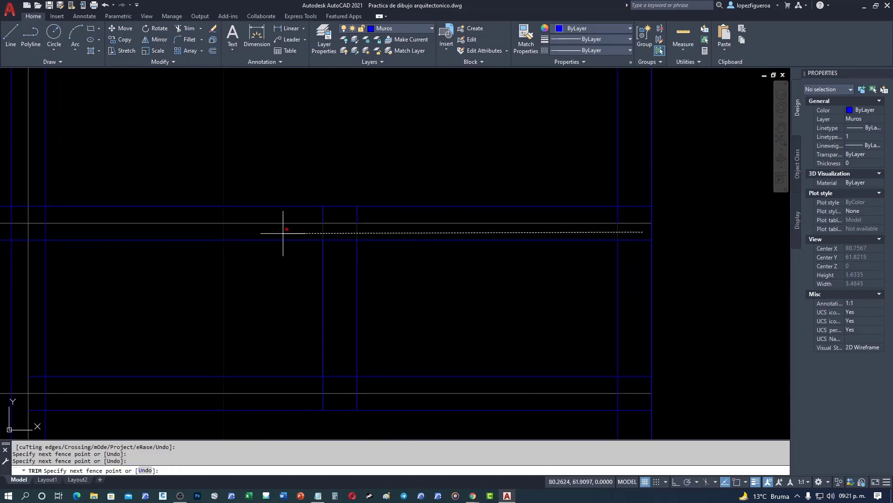
pyautogui.press('Return')
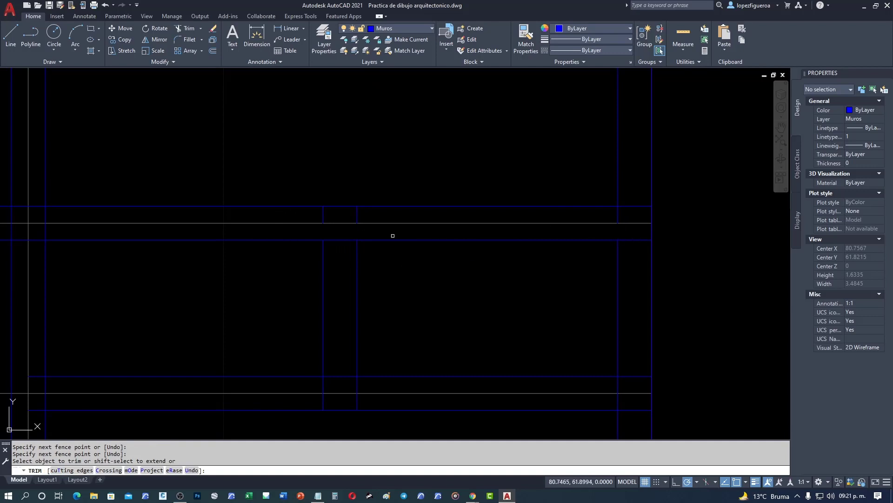
# Fence across more crossing wall segments to trim them, then end Trim
pyautogui.moveTo(393, 236)
pyautogui.mouseDown(button='middle')
pyautogui.moveTo(383, 242)
pyautogui.moveTo(410, 238)
pyautogui.mouseUp(button='middle')
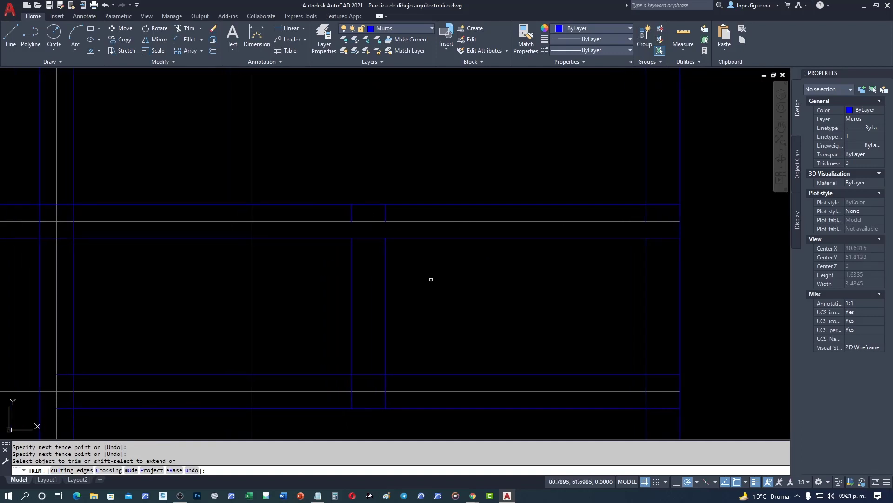
pyautogui.scroll(-2, 421, 288)
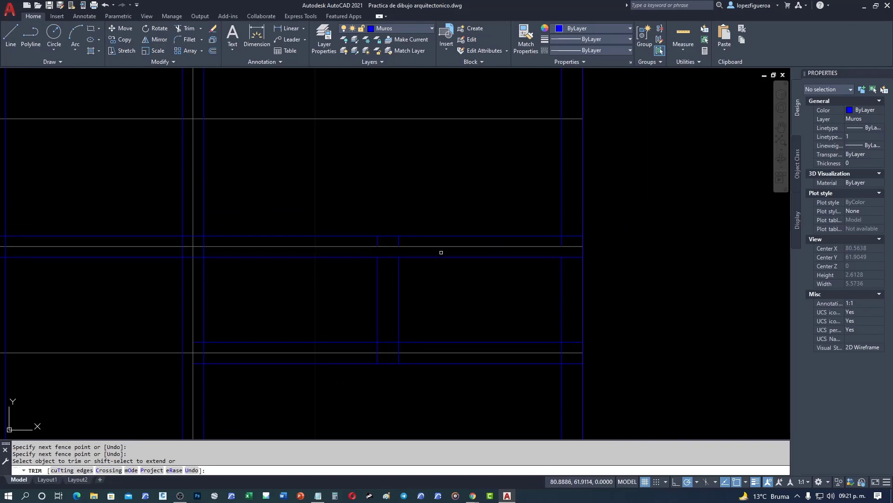
pyautogui.scroll(2, 441, 253)
pyautogui.moveTo(650, 232); pyautogui.dragTo(339, 237)
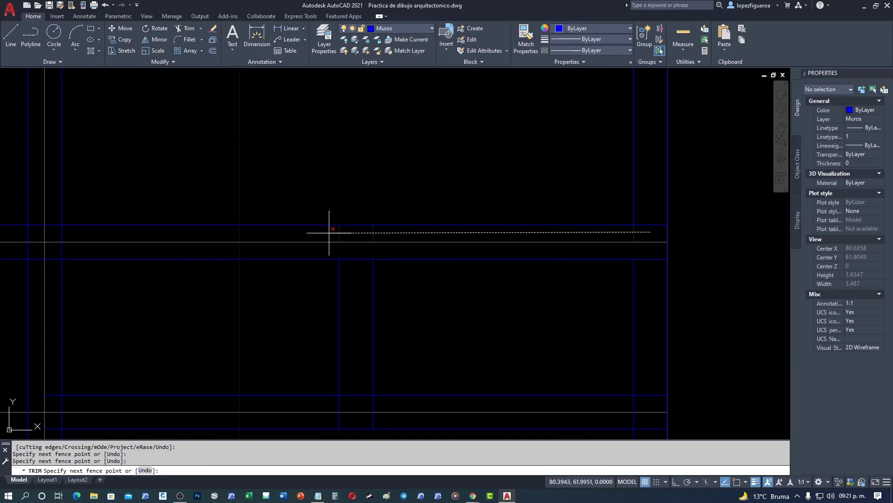
pyautogui.press('Return')
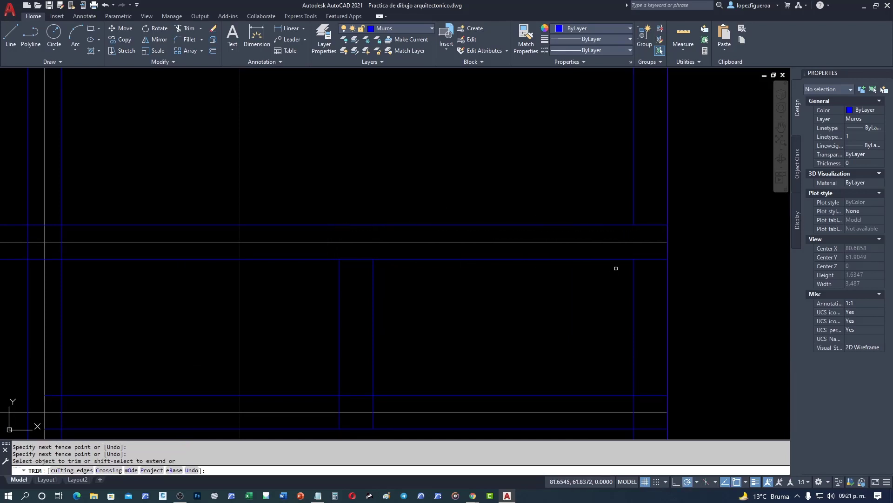
pyautogui.scroll(-1, 514, 221)
pyautogui.scroll(-4, 506, 236)
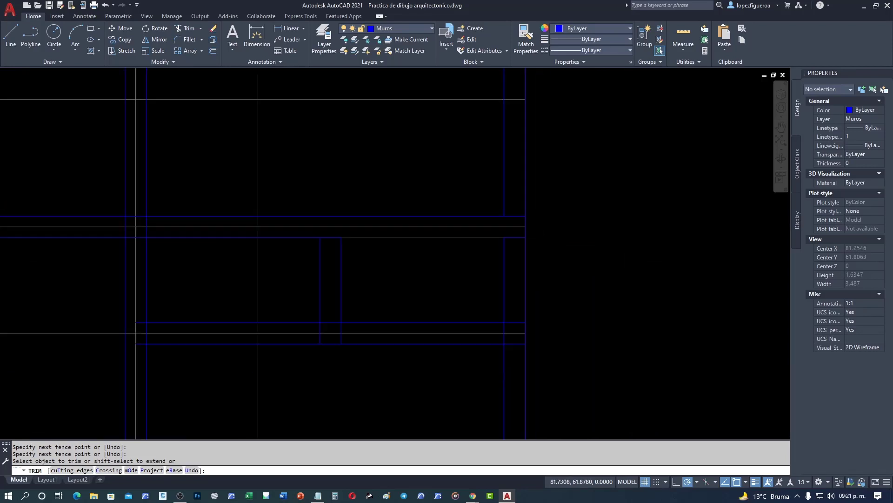
pyautogui.moveTo(503, 238); pyautogui.dragTo(534, 241, button='middle')
pyautogui.press('Escape')
# Pan and zoom out to bring the whole wall layout into view
pyautogui.scroll(4, 293, 239)
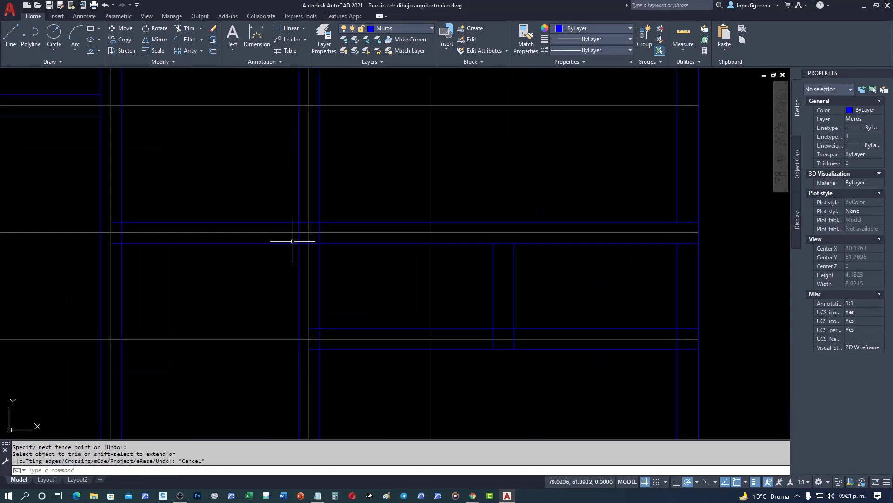
pyautogui.moveTo(293, 239)
pyautogui.mouseDown(button='middle')
pyautogui.moveTo(314, 252)
pyautogui.moveTo(452, 259)
pyautogui.mouseUp(button='middle')
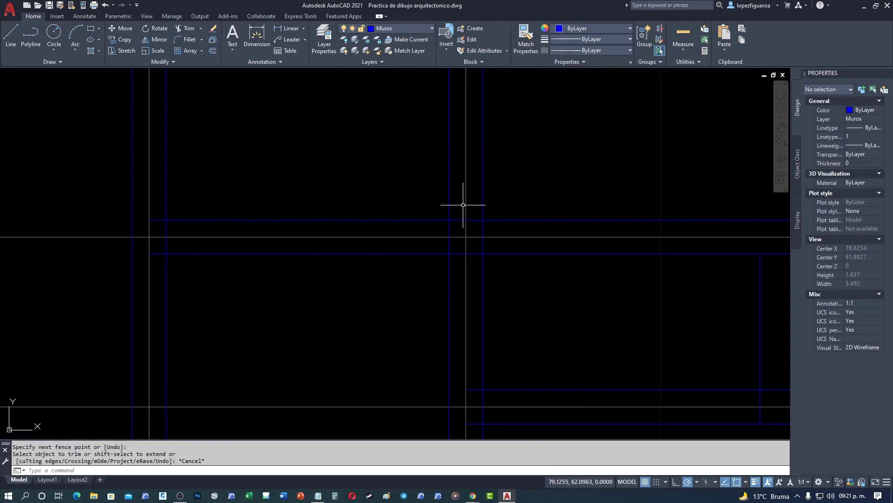
pyautogui.moveTo(390, 193); pyautogui.dragTo(424, 208, button='middle')
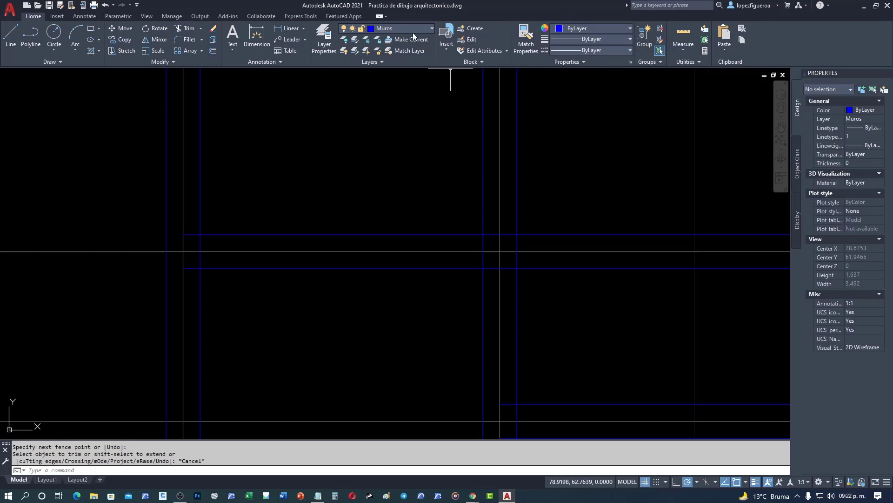
pyautogui.scroll(-5, 498, 210)
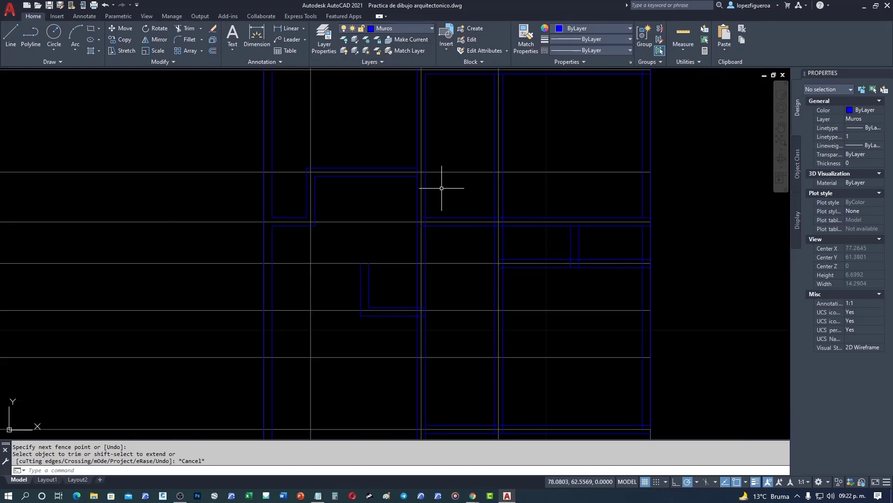
pyautogui.moveTo(440, 186); pyautogui.dragTo(423, 243, button='middle')
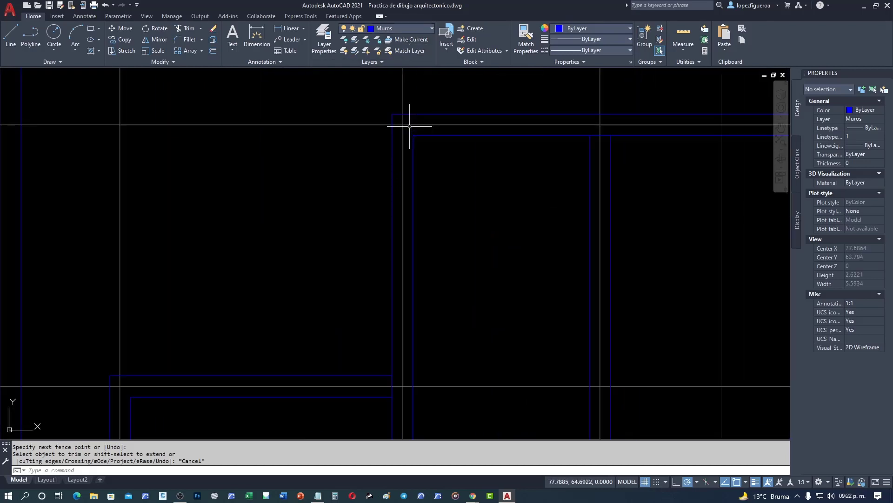
pyautogui.scroll(-2, 411, 126)
pyautogui.scroll(-2, 413, 137)
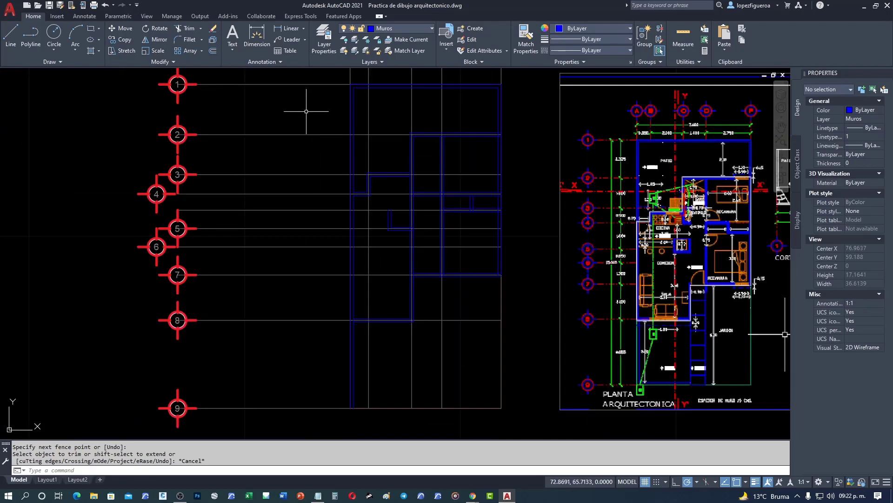
pyautogui.moveTo(305, 113); pyautogui.dragTo(295, 173, button='middle')
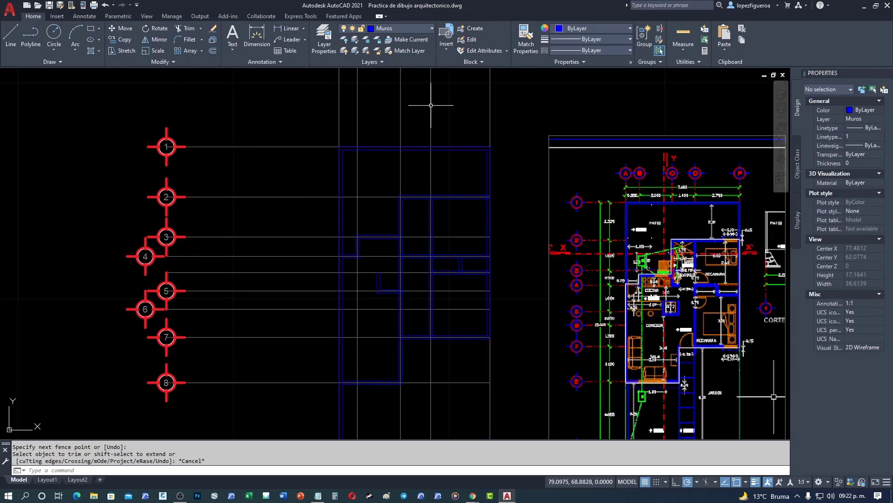
pyautogui.scroll(4, 409, 190)
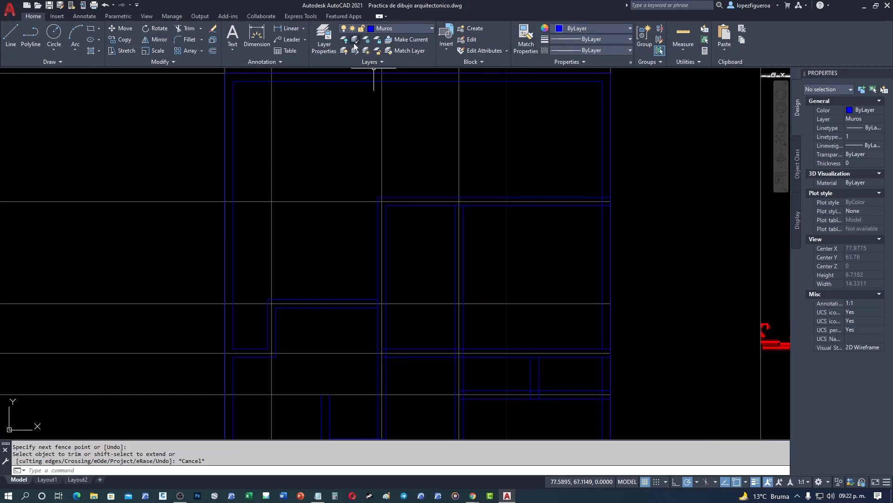
# Lock the Ejes layer with Layer Lock by picking one of the grid axis lines
pyautogui.click(379, 43)
pyautogui.scroll(-5, 347, 124)
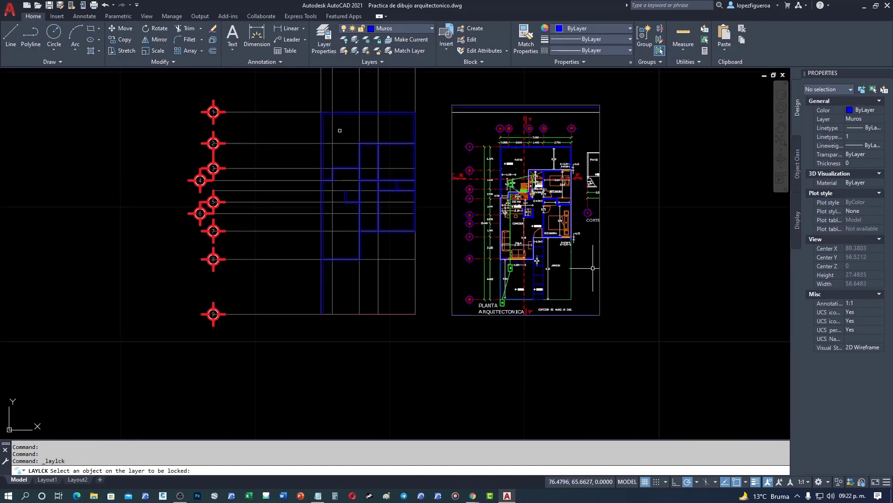
pyautogui.scroll(5, 275, 141)
pyautogui.moveTo(307, 136); pyautogui.dragTo(279, 193, button='middle')
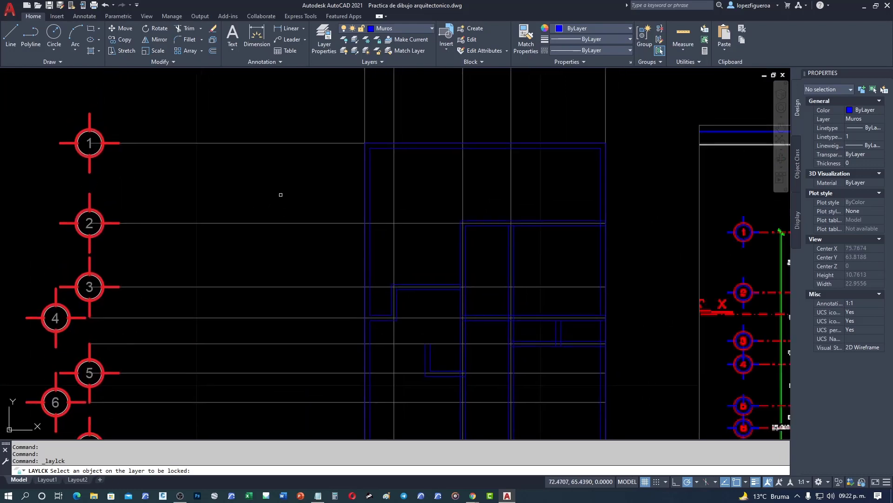
pyautogui.moveTo(277, 104); pyautogui.dragTo(191, 205, button='middle')
pyautogui.scroll(-2, 191, 205)
pyautogui.scroll(-2, 365, 159)
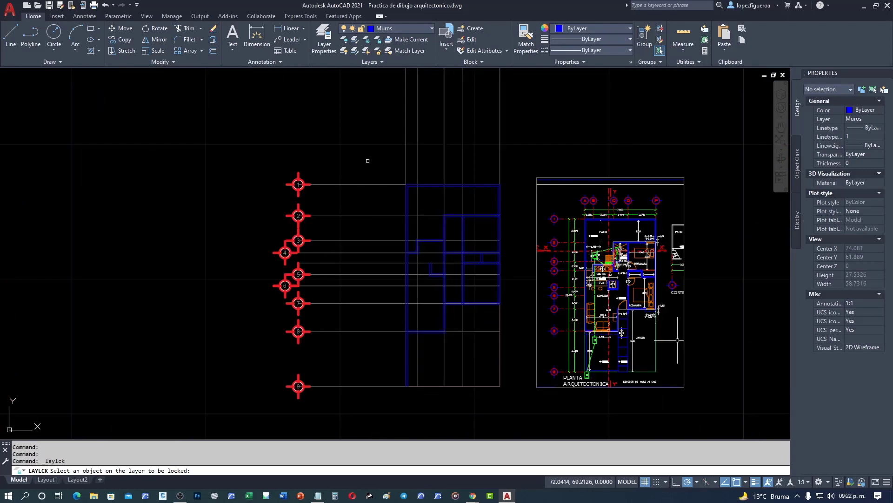
pyautogui.moveTo(365, 160); pyautogui.dragTo(331, 244, button='middle')
pyautogui.scroll(2, 434, 167)
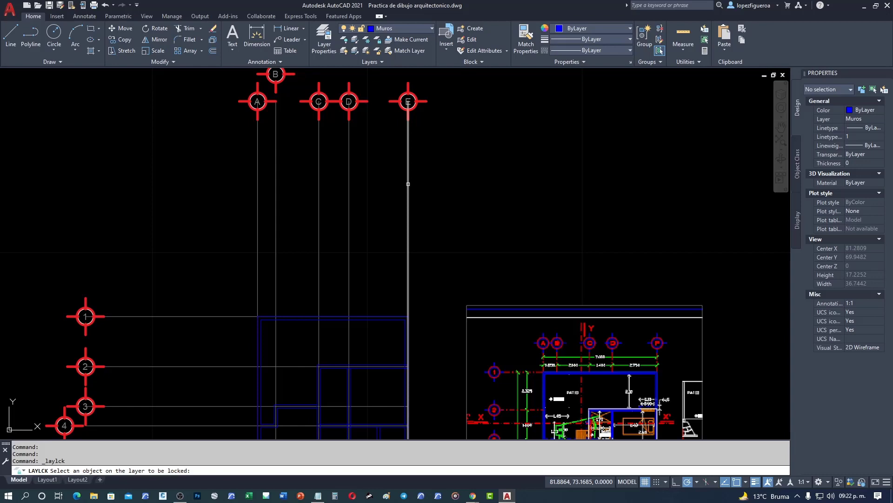
pyautogui.click(408, 184)
# Test the lock by trying to delete the five vertical axis lines
pyautogui.moveTo(211, 205); pyautogui.dragTo(222, 252, button='middle')
pyautogui.moveTo(344, 225); pyautogui.dragTo(335, 145, button='middle')
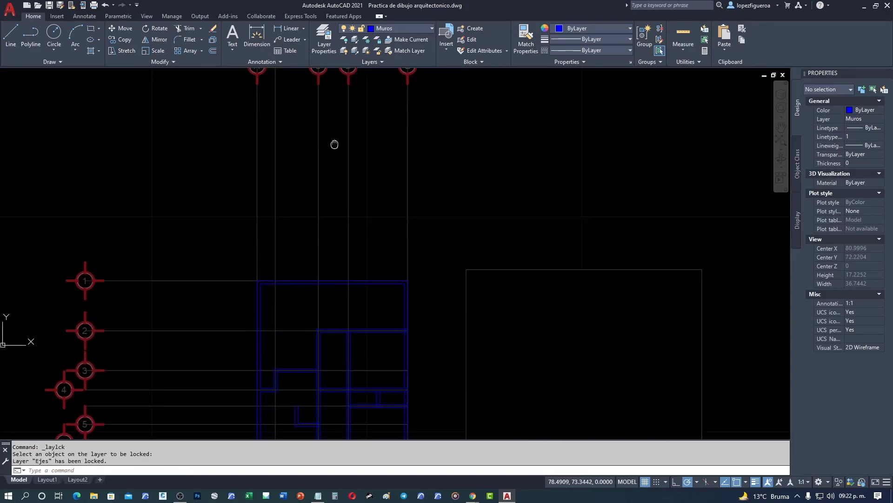
pyautogui.scroll(-4, 351, 177)
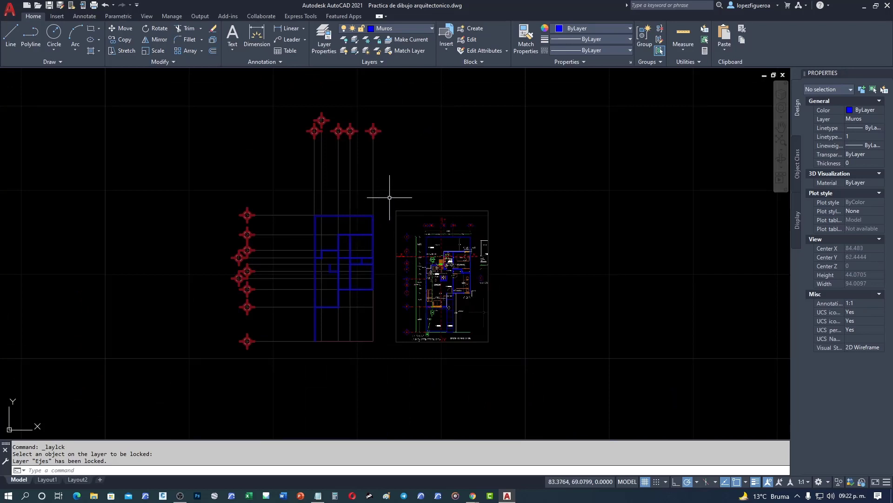
pyautogui.click(416, 193)
pyautogui.click(285, 140)
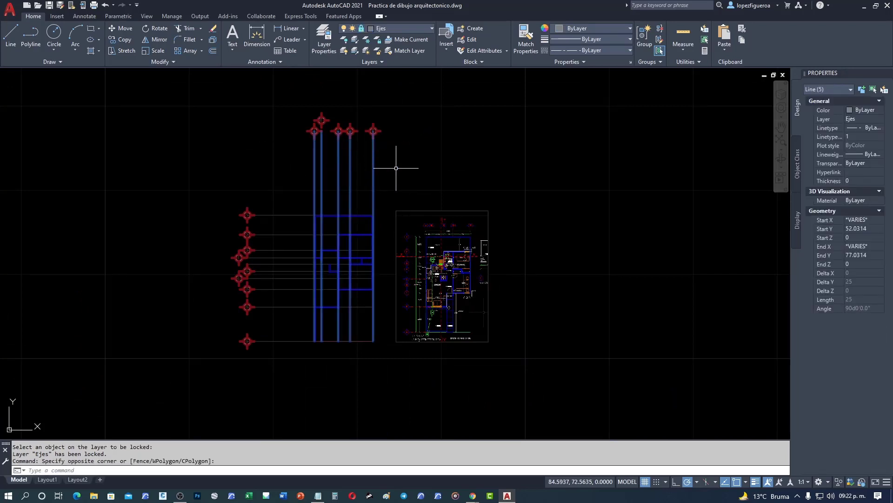
pyautogui.press('Delete')
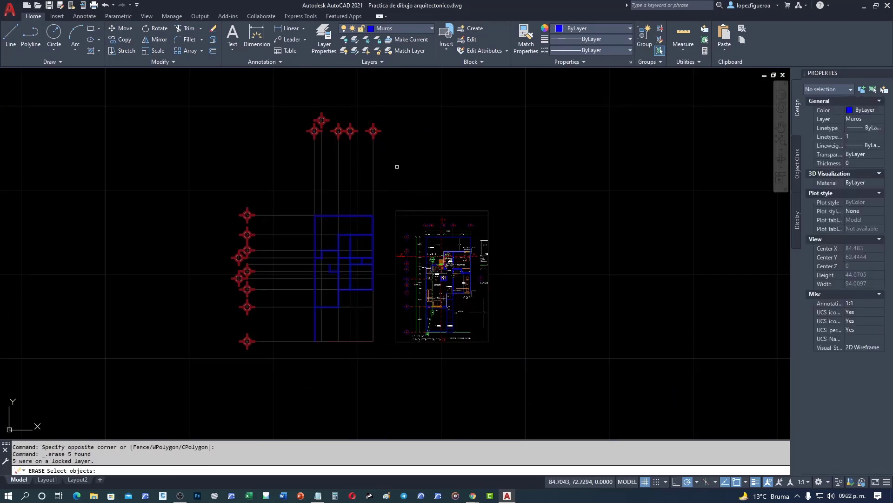
pyautogui.press('Escape')
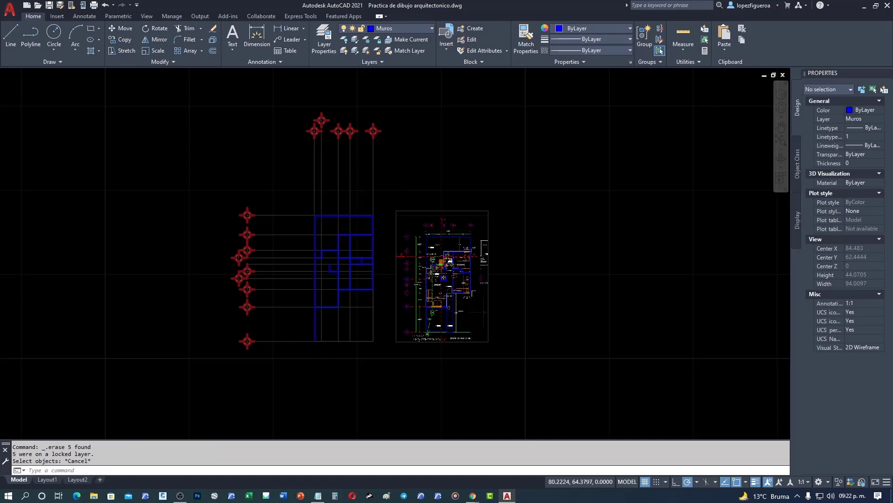
pyautogui.scroll(4, 366, 249)
pyautogui.scroll(2, 389, 277)
pyautogui.moveTo(389, 277); pyautogui.dragTo(329, 230, button='middle')
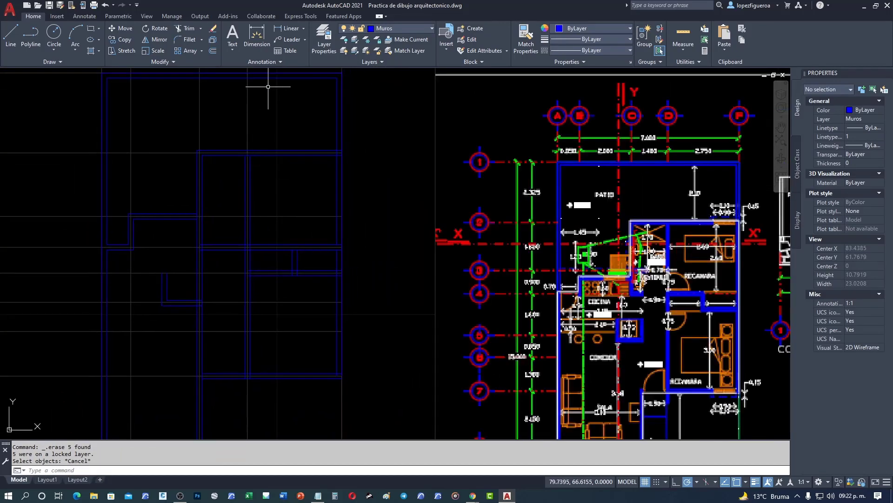
# Start Trim and sweep fences across the wall lines crossing the junction
pyautogui.click(185, 30)
pyautogui.scroll(3, 308, 167)
pyautogui.scroll(3, 361, 144)
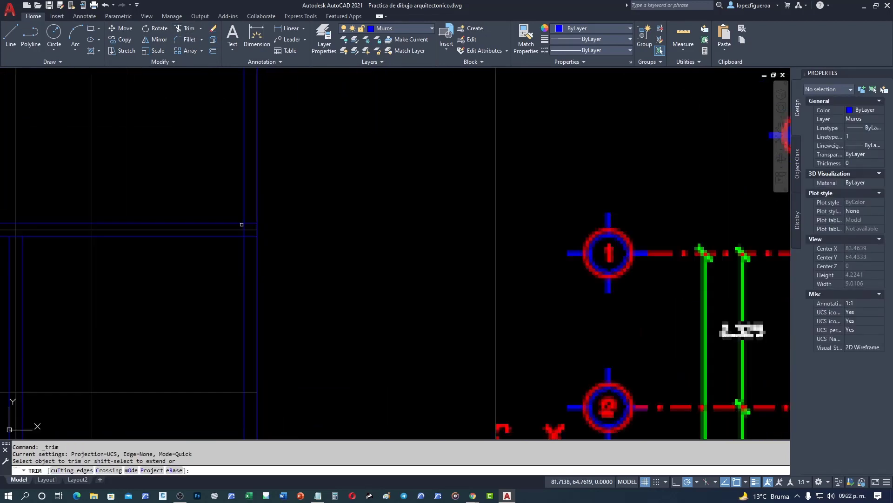
pyautogui.scroll(3, 260, 207)
pyautogui.moveTo(269, 176); pyautogui.dragTo(265, 302)
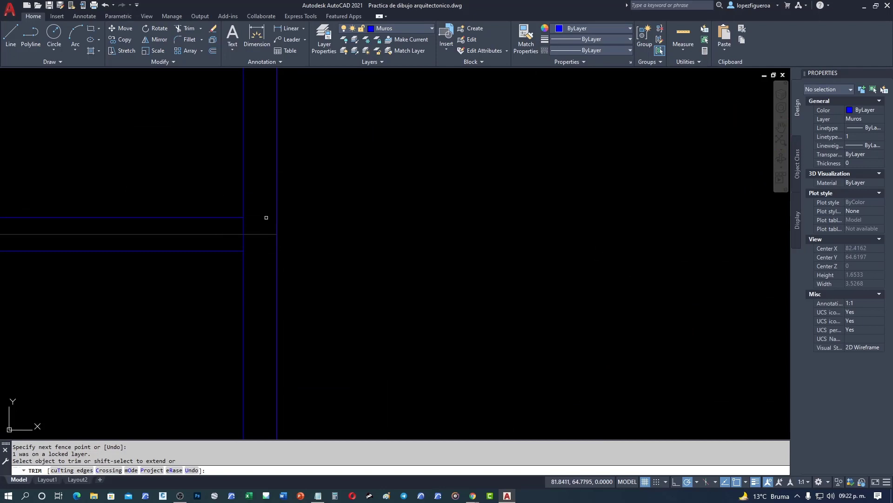
pyautogui.moveTo(263, 223)
pyautogui.mouseDown()
pyautogui.moveTo(269, 215)
pyautogui.moveTo(239, 243)
pyautogui.mouseUp()
pyautogui.click(263, 220)
# Complete a fence across the junction to cut the crossed wall segments
pyautogui.scroll(-5, 256, 242)
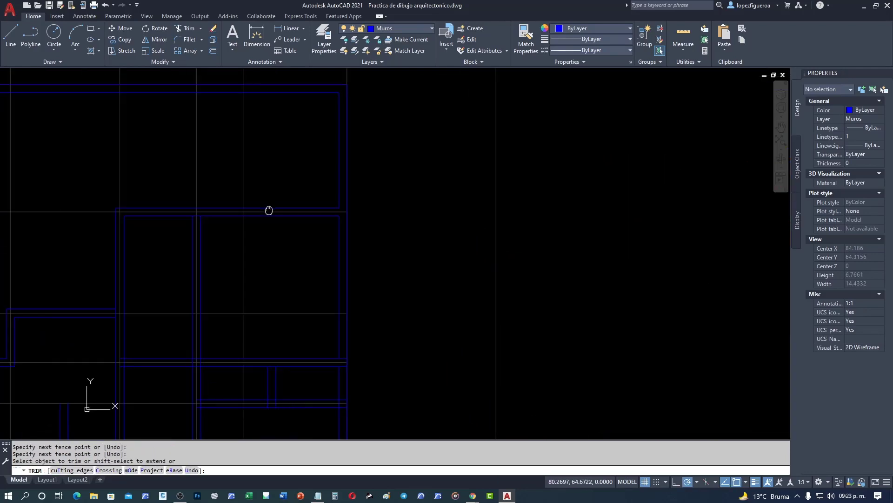
pyautogui.scroll(5, 363, 195)
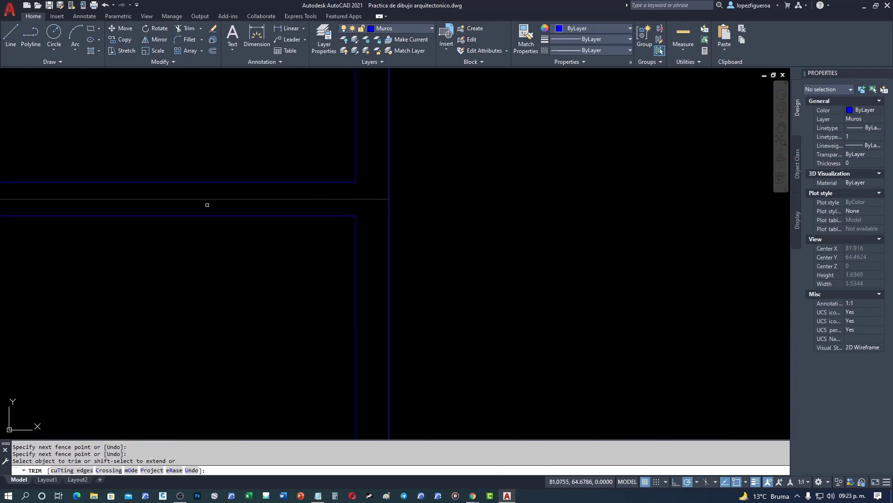
pyautogui.scroll(-5, 207, 204)
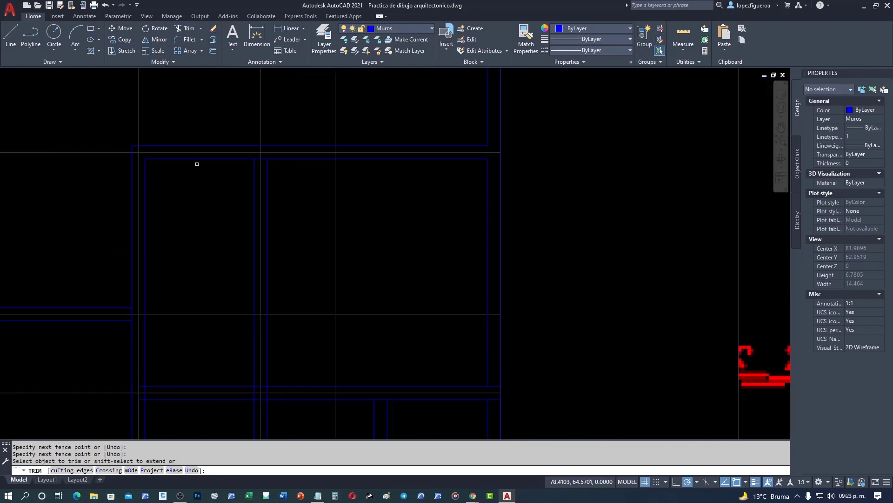
pyautogui.scroll(4, 265, 151)
pyautogui.scroll(3, 250, 175)
pyautogui.click(254, 190)
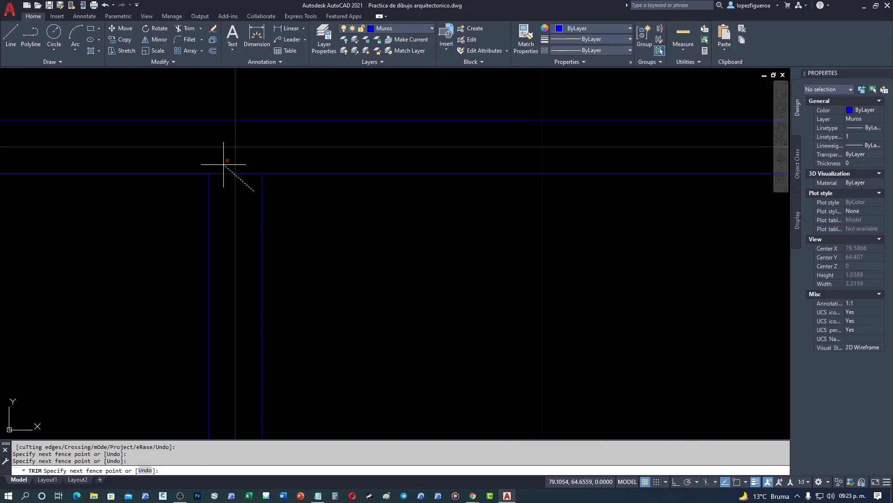
pyautogui.press('Return')
# Begin another trim fence at the junction, then drop it unfinished
pyautogui.scroll(2, 250, 183)
pyautogui.click(258, 148)
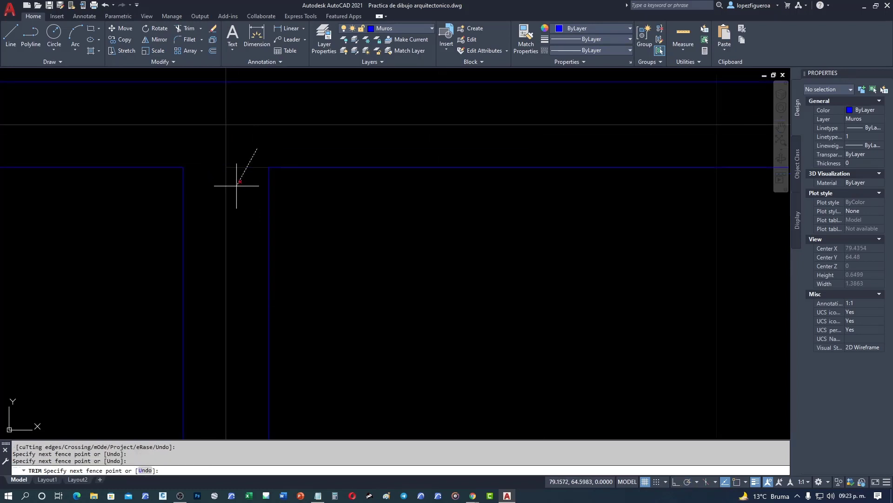
pyautogui.press('Return')
pyautogui.scroll(-4, 217, 162)
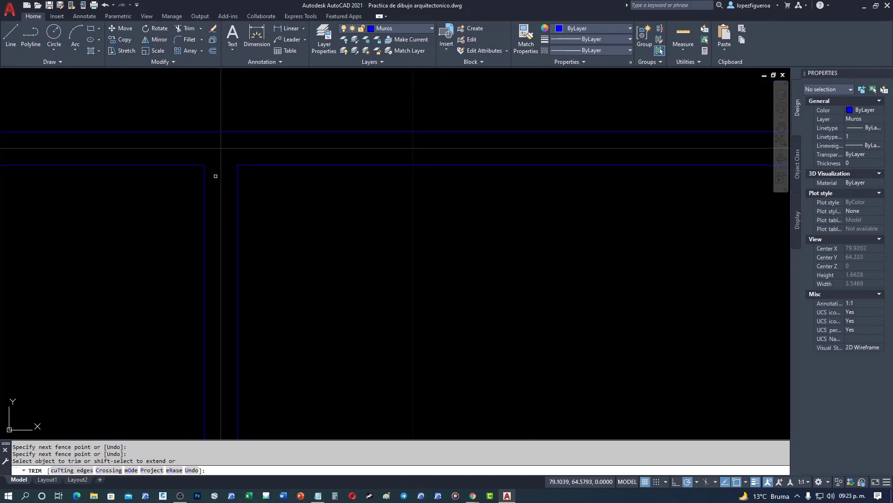
pyautogui.scroll(-6, 254, 184)
pyautogui.scroll(5, 256, 174)
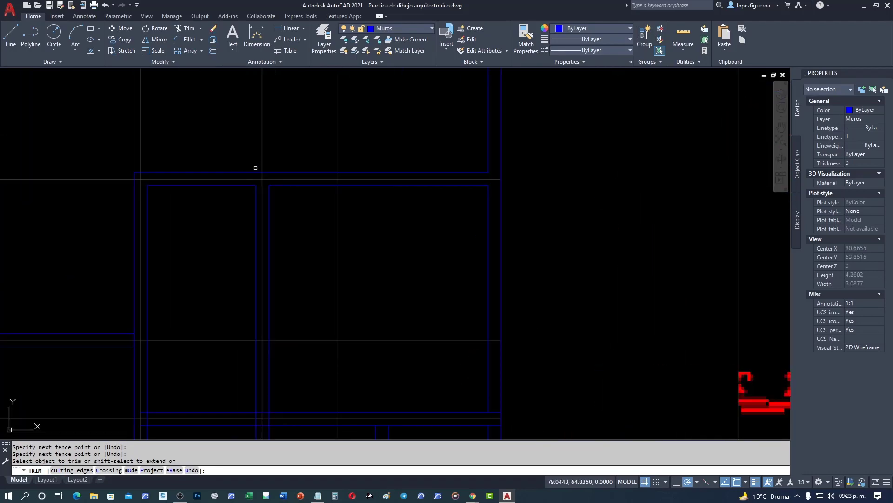
pyautogui.scroll(3, 261, 167)
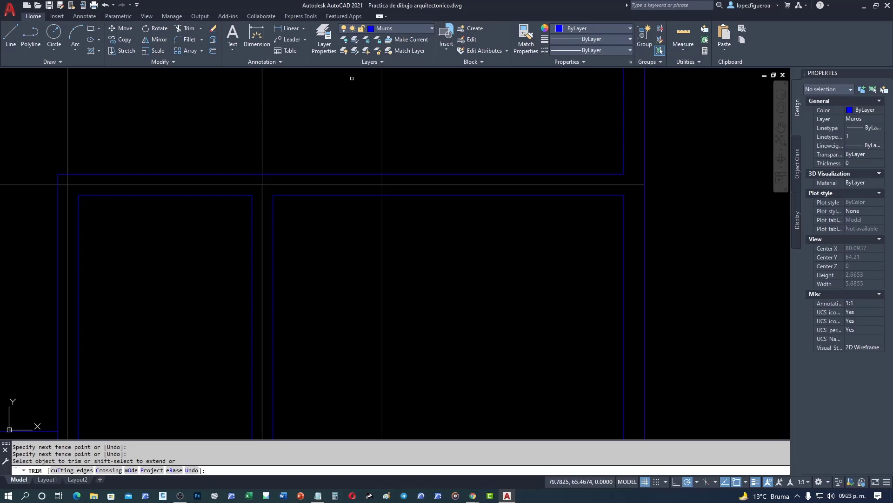
# Turn off the Ejes axis layer with LAYOFF so only the wall lines remain visible
pyautogui.click(344, 40)
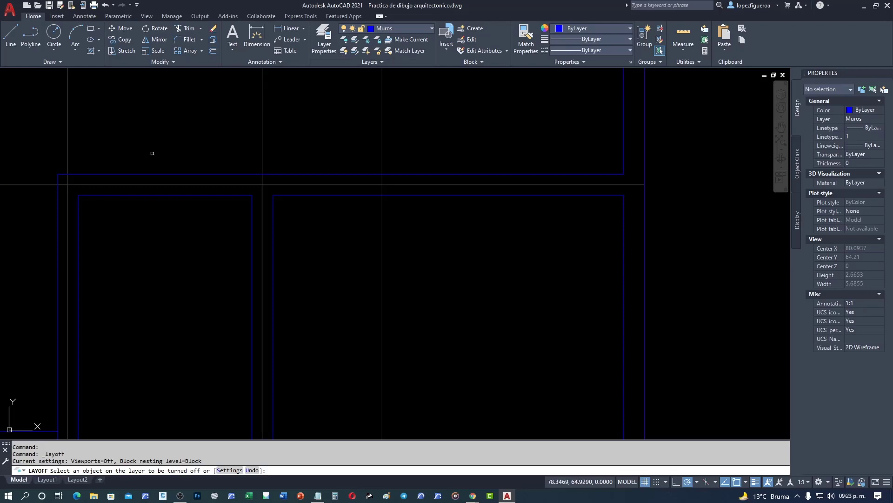
pyautogui.scroll(-4, 152, 153)
pyautogui.scroll(-2, 316, 156)
pyautogui.scroll(-2, 382, 184)
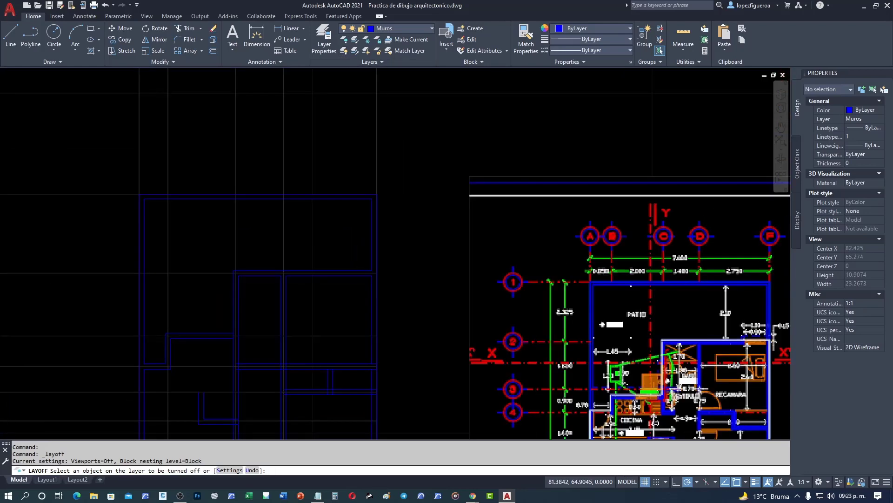
pyautogui.click(372, 187)
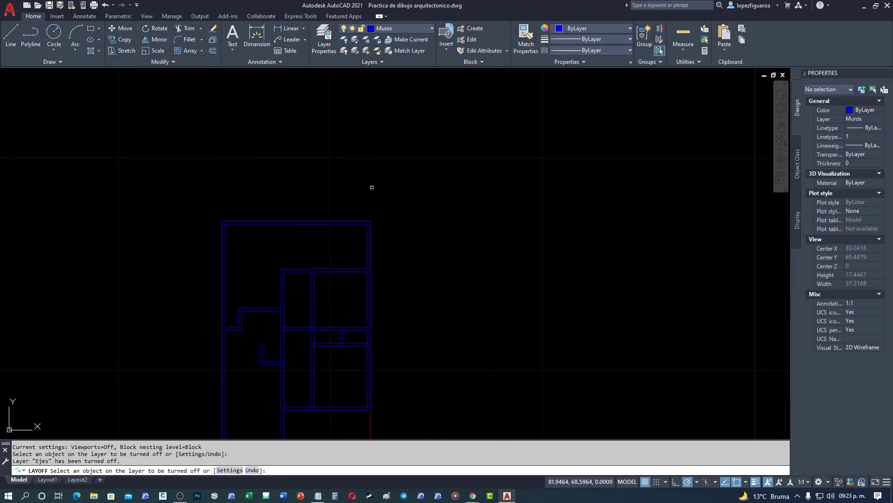
pyautogui.moveTo(399, 247); pyautogui.dragTo(399, 220, button='middle')
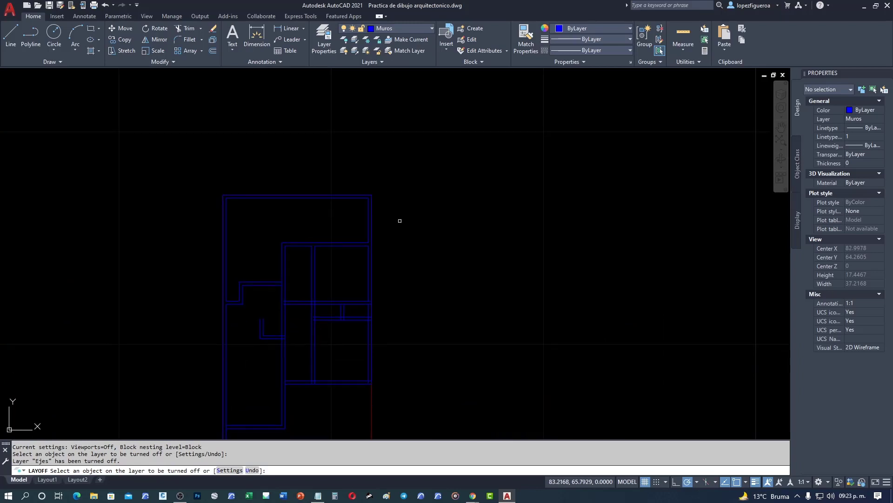
pyautogui.press('Escape')
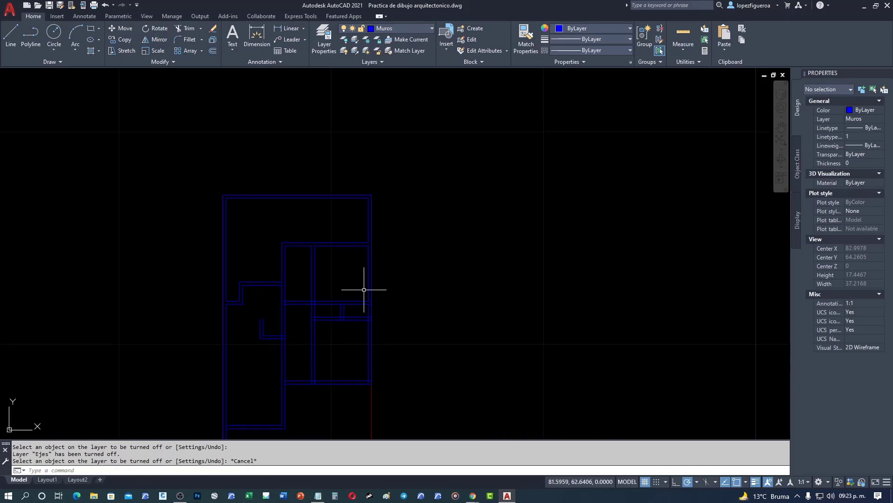
pyautogui.scroll(2, 356, 280)
pyautogui.scroll(2, 300, 250)
pyautogui.moveTo(293, 245); pyautogui.dragTo(295, 160, button='middle')
pyautogui.write('TR')
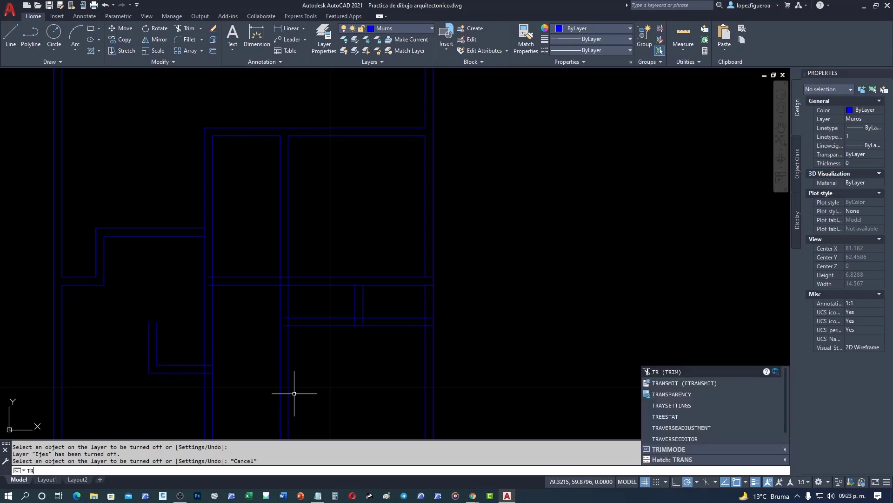
# Restart Trim and fence across the crossing wall lines to cut their overlaps
pyautogui.press('Return')
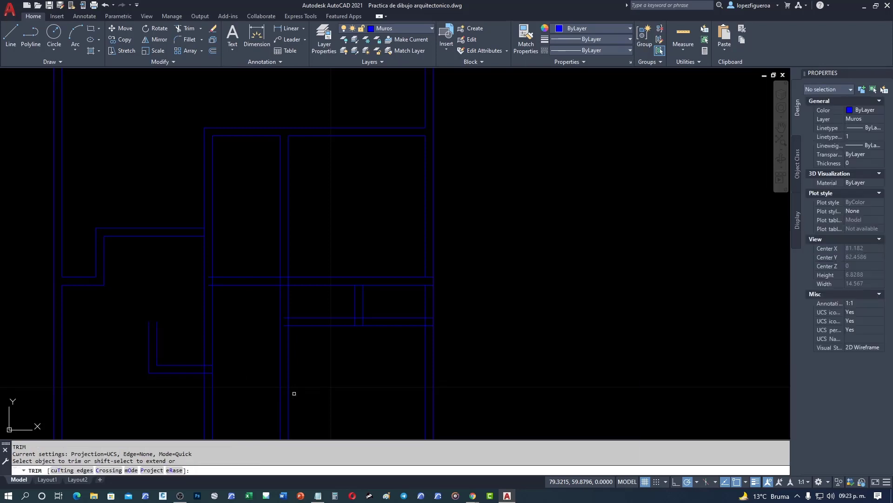
pyautogui.scroll(1, 216, 240)
pyautogui.scroll(1, 222, 281)
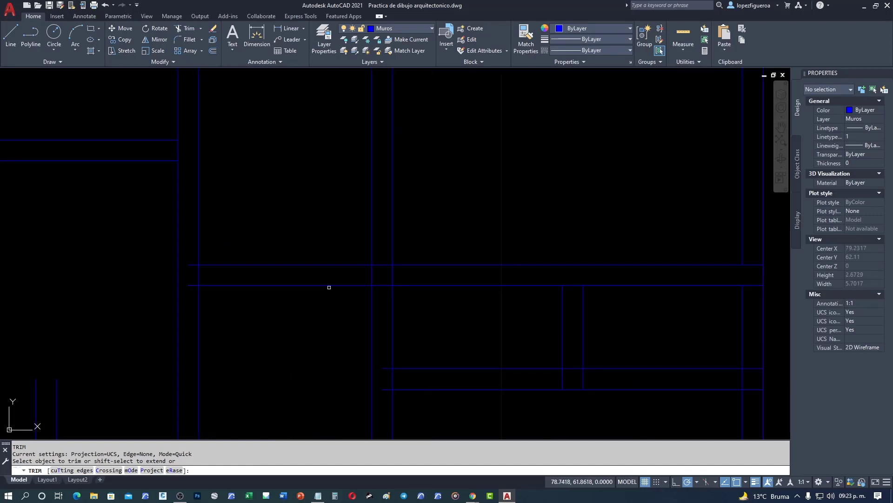
pyautogui.moveTo(329, 285)
pyautogui.mouseDown(button='middle')
pyautogui.moveTo(355, 286)
pyautogui.moveTo(264, 257)
pyautogui.mouseUp(button='middle')
pyautogui.scroll(2, 264, 257)
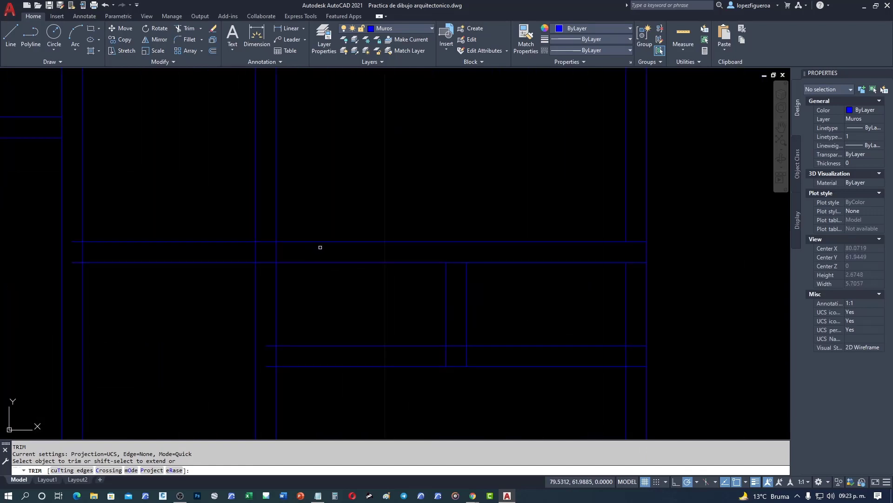
pyautogui.moveTo(320, 247); pyautogui.dragTo(161, 256)
pyautogui.moveTo(289, 249)
pyautogui.mouseDown()
pyautogui.moveTo(72, 249)
pyautogui.moveTo(79, 295)
pyautogui.mouseUp()
pyautogui.moveTo(314, 265); pyautogui.dragTo(298, 240, button='middle')
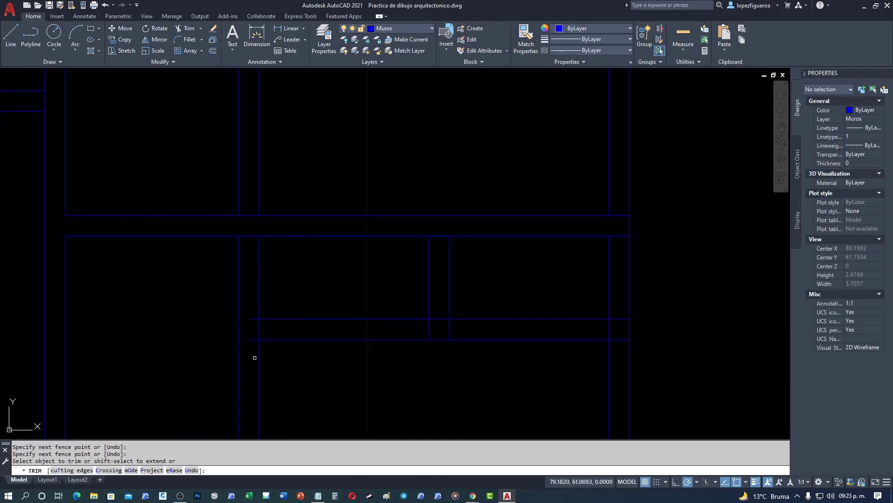
pyautogui.moveTo(255, 359)
pyautogui.mouseDown()
pyautogui.moveTo(239, 230)
pyautogui.moveTo(250, 140)
pyautogui.mouseUp()
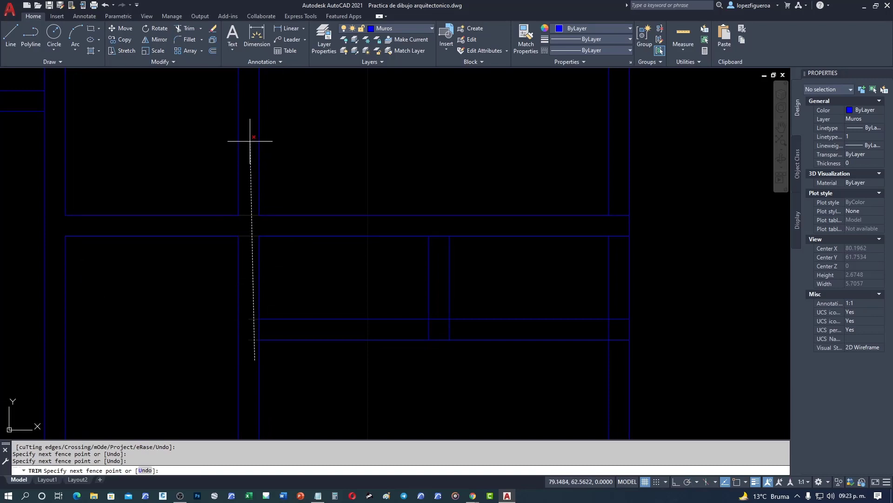
pyautogui.press('Return')
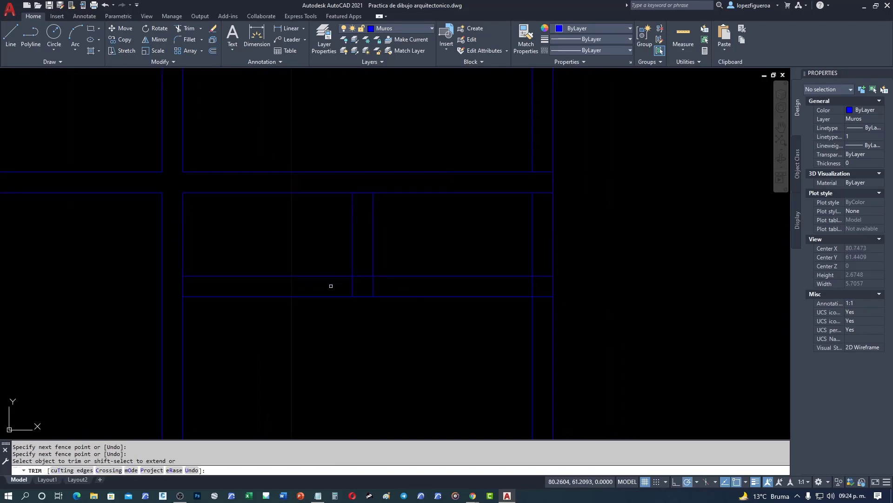
# Trim the short horizontal and vertical wall pieces at the junction
pyautogui.click(550, 267)
pyautogui.click(538, 319)
pyautogui.moveTo(375, 282); pyautogui.dragTo(176, 283)
pyautogui.click(182, 283)
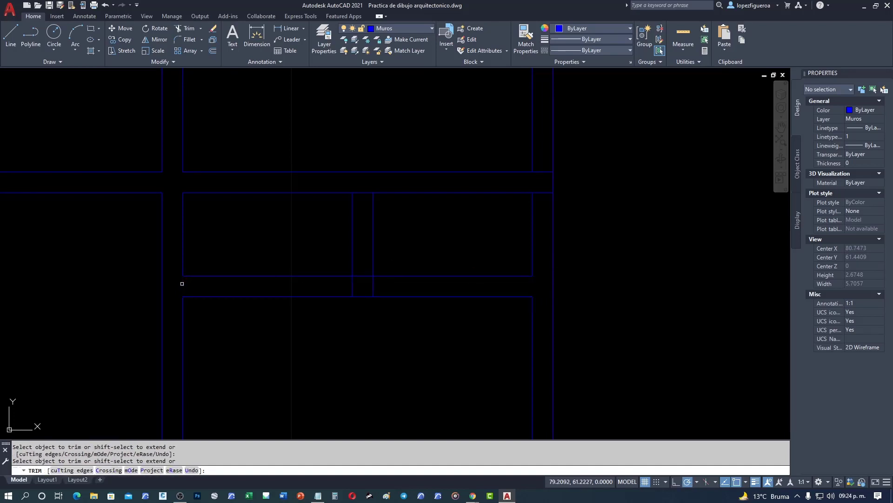
pyautogui.click(445, 286)
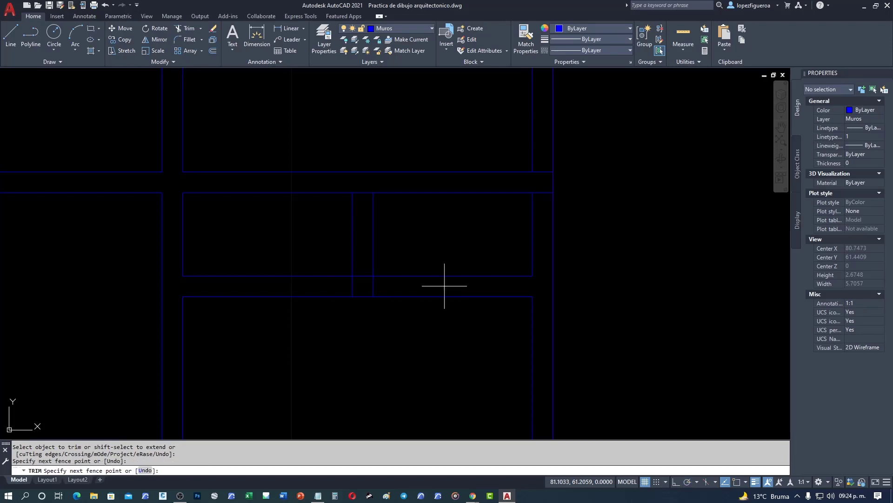
pyautogui.click(307, 287)
pyautogui.press('Return')
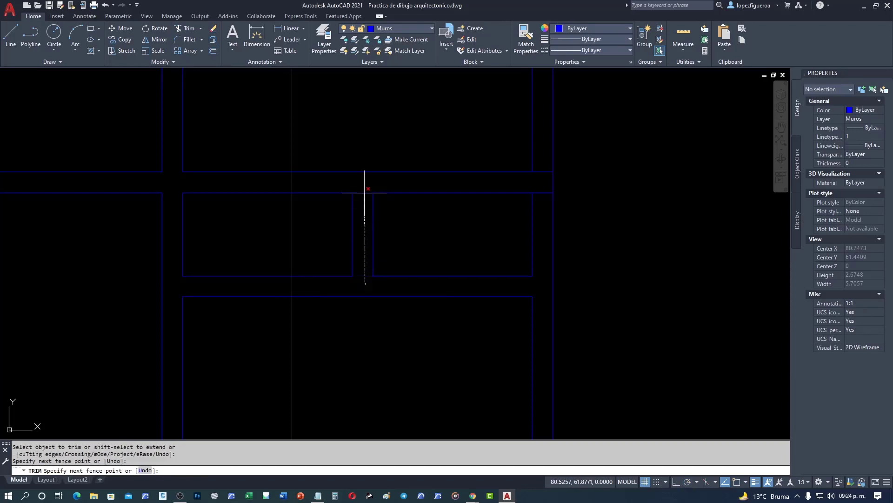
# Sketch a freehand fence over the wall overlaps to trim them
pyautogui.scroll(-5, 373, 203)
pyautogui.scroll(-1, 372, 203)
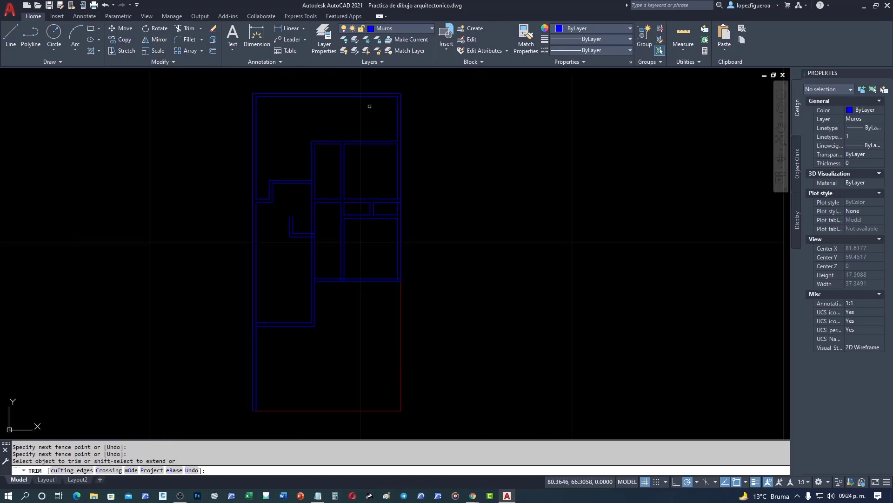
pyautogui.scroll(4, 370, 106)
pyautogui.scroll(2, 343, 202)
pyautogui.scroll(1, 303, 125)
pyautogui.scroll(2, 263, 307)
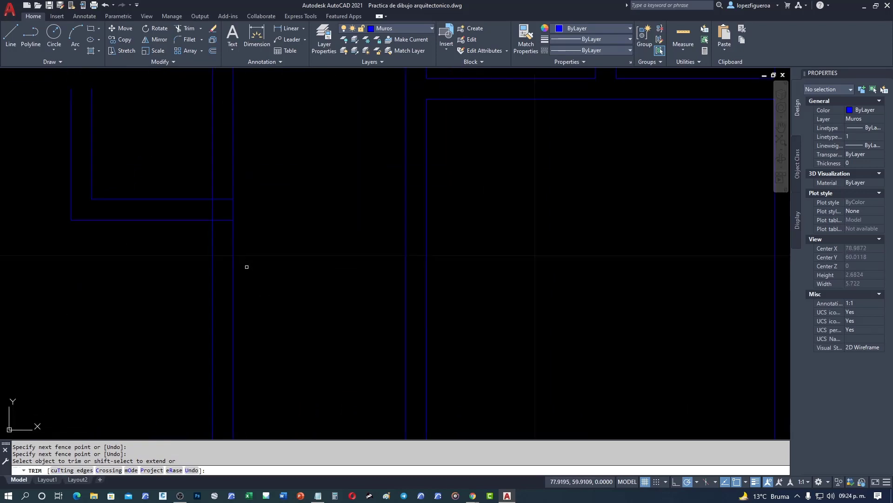
pyautogui.moveTo(223, 339); pyautogui.dragTo(219, 144)
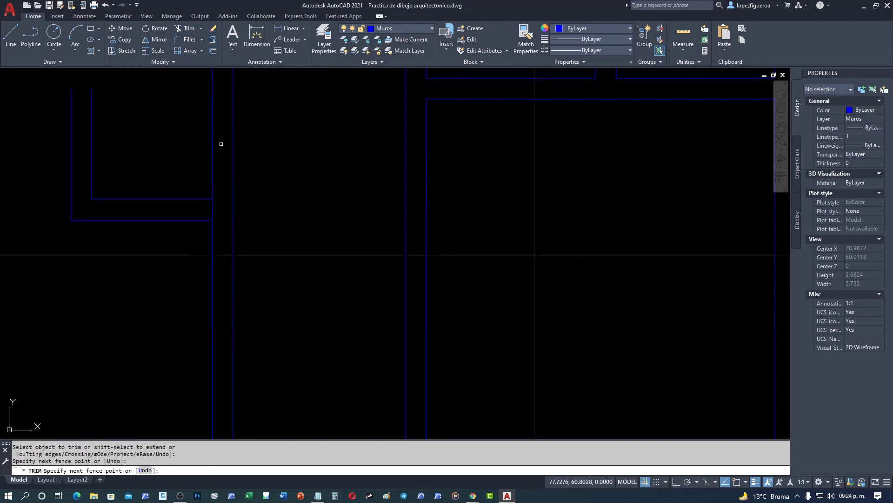
pyautogui.moveTo(229, 207); pyautogui.dragTo(186, 199)
# Fence-trim the corridor wall lines and the wall stub at the right corner
pyautogui.scroll(-2, 223, 210)
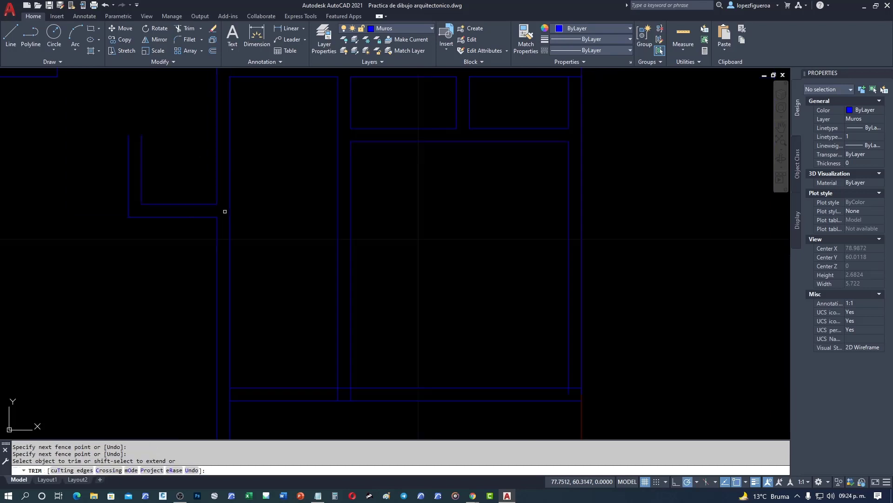
pyautogui.scroll(-2, 289, 270)
pyautogui.scroll(4, 266, 283)
pyautogui.moveTo(315, 273); pyautogui.dragTo(76, 270)
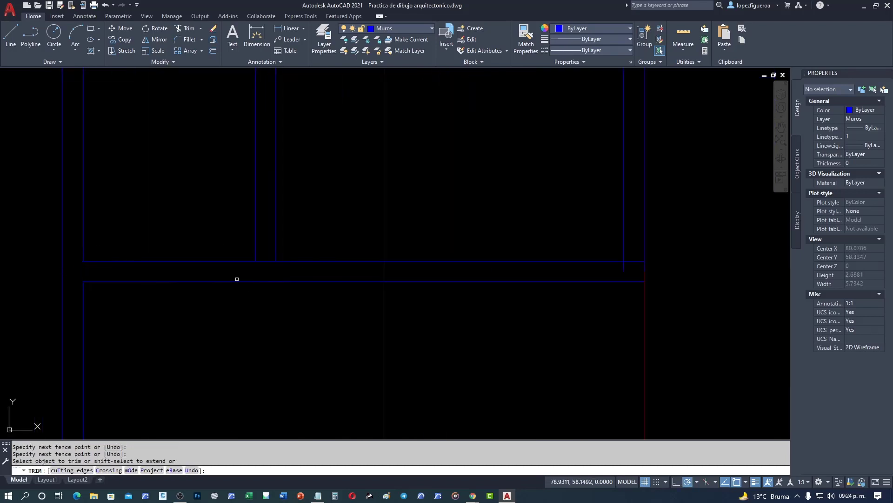
pyautogui.moveTo(267, 259); pyautogui.dragTo(263, 232)
pyautogui.moveTo(635, 252)
pyautogui.mouseDown()
pyautogui.moveTo(632, 269)
pyautogui.moveTo(619, 269)
pyautogui.mouseUp()
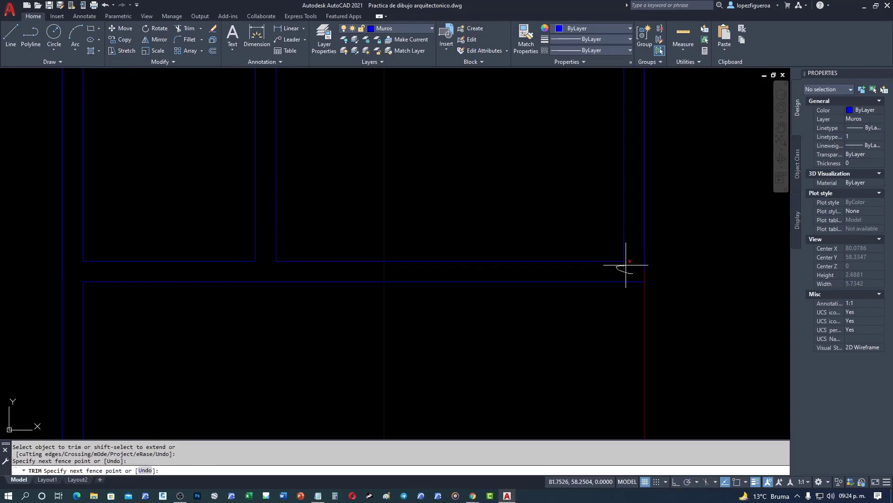
# Trim the inner wall piece between the horizontal walls and end Trim
pyautogui.scroll(-2, 531, 249)
pyautogui.scroll(-3, 526, 249)
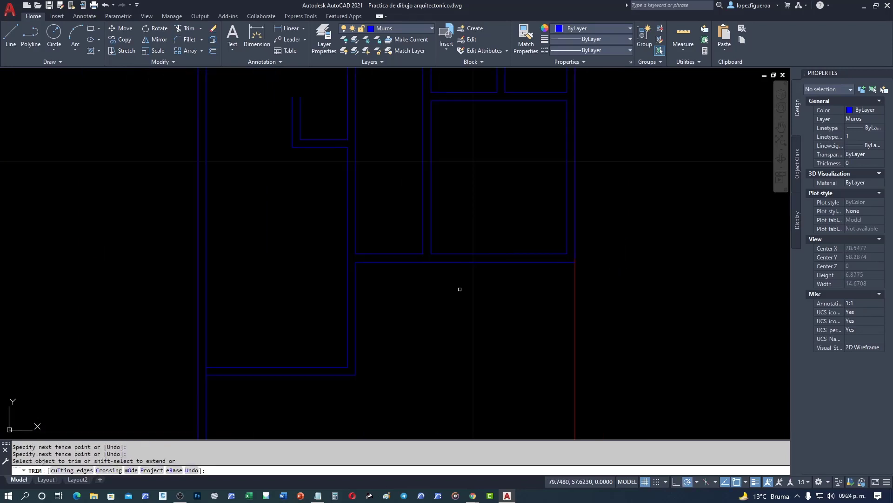
pyautogui.scroll(2, 460, 289)
pyautogui.scroll(2, 213, 388)
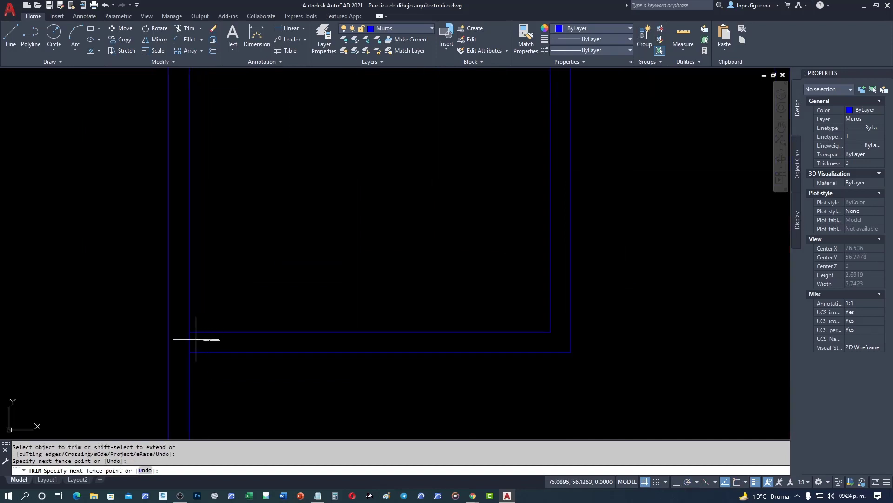
pyautogui.moveTo(219, 340); pyautogui.dragTo(185, 343)
pyautogui.scroll(-3, 290, 345)
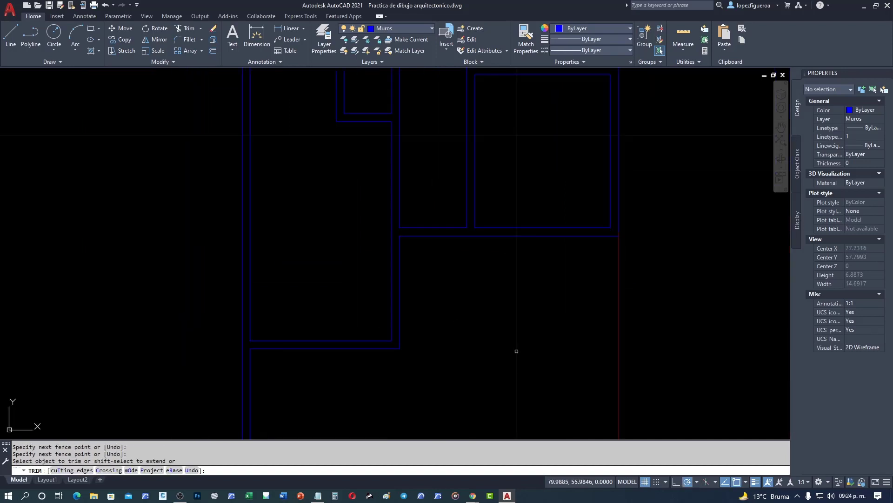
pyautogui.press('Escape')
pyautogui.moveTo(550, 289); pyautogui.dragTo(389, 305, button='middle')
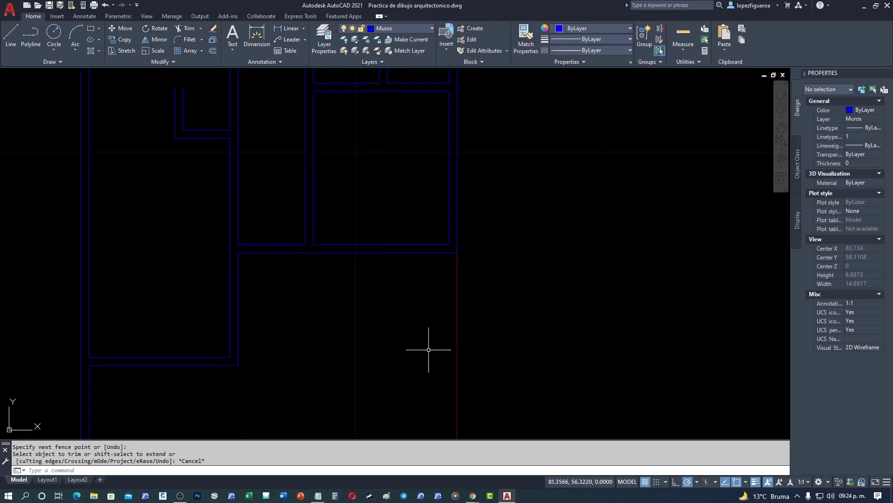
pyautogui.scroll(4, 450, 263)
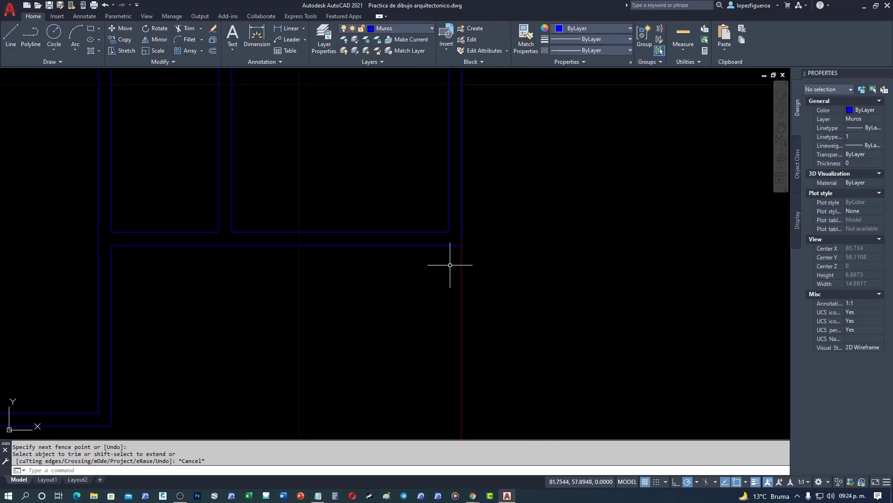
pyautogui.click(468, 201)
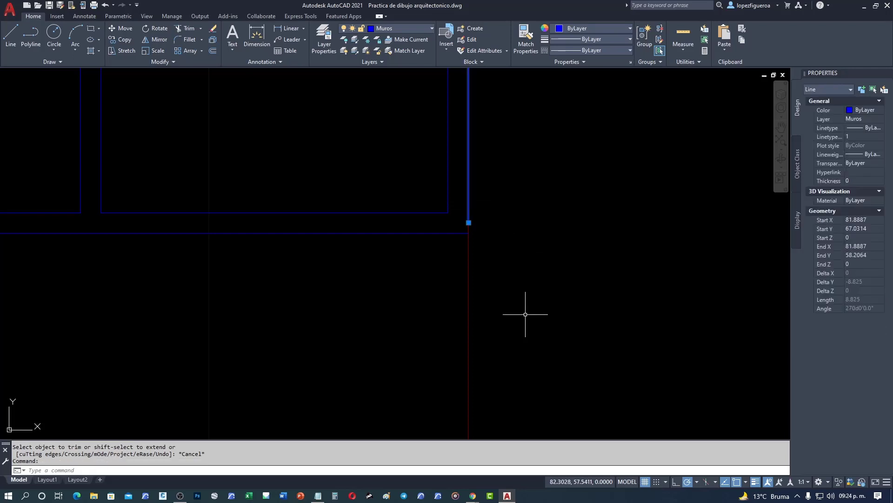
pyautogui.press('Escape')
pyautogui.click(396, 236)
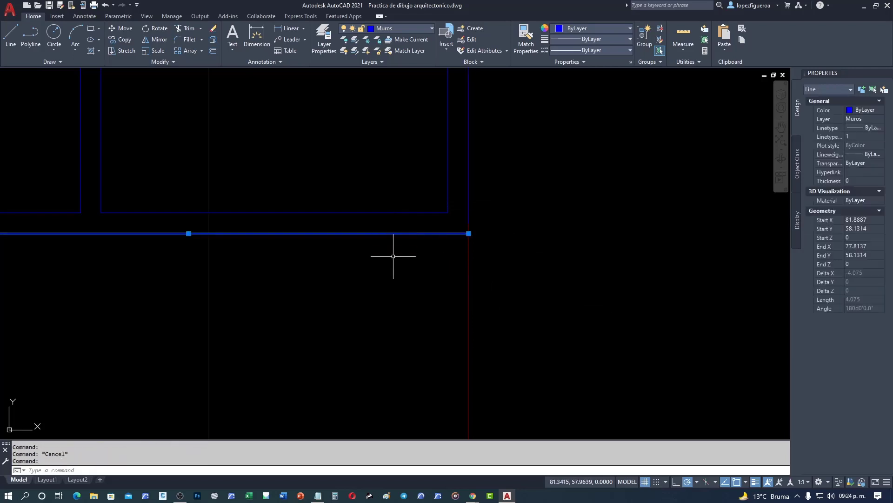
pyautogui.press('Escape')
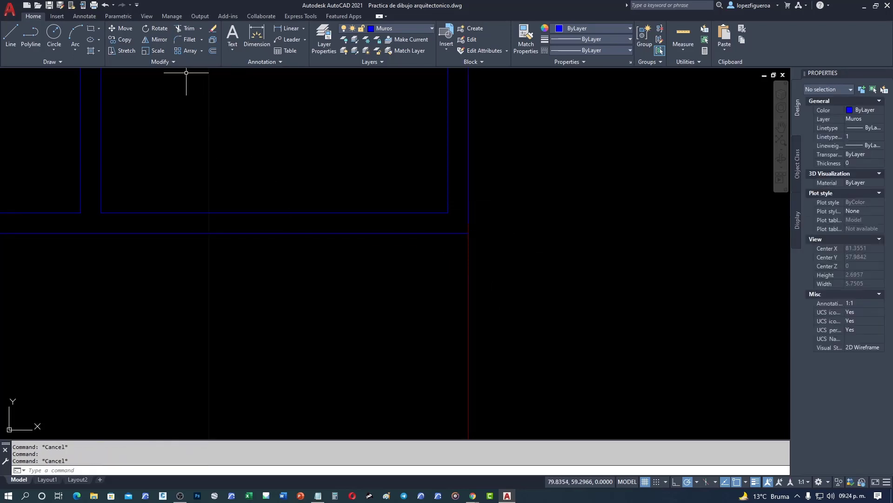
pyautogui.click(185, 41)
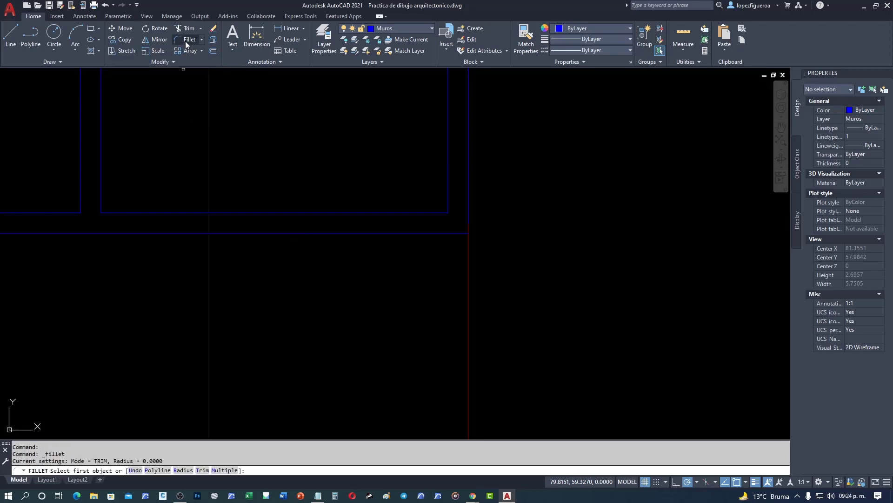
pyautogui.click(469, 174)
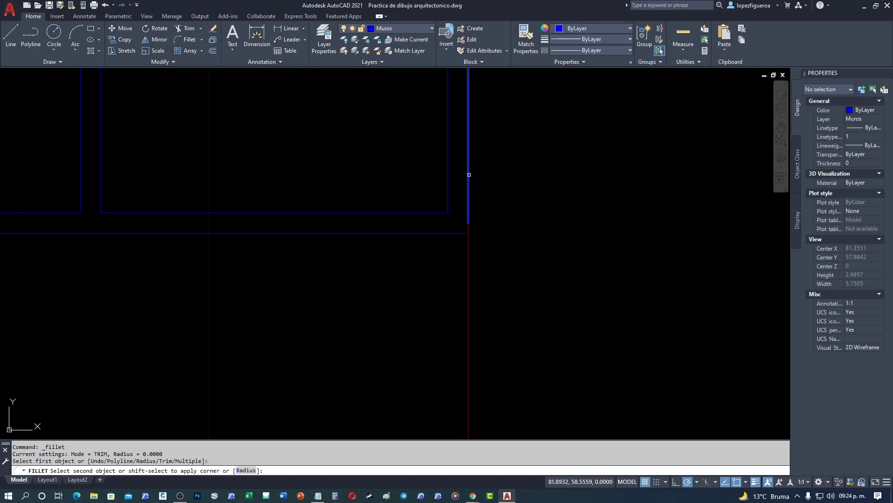
pyautogui.click(470, 273)
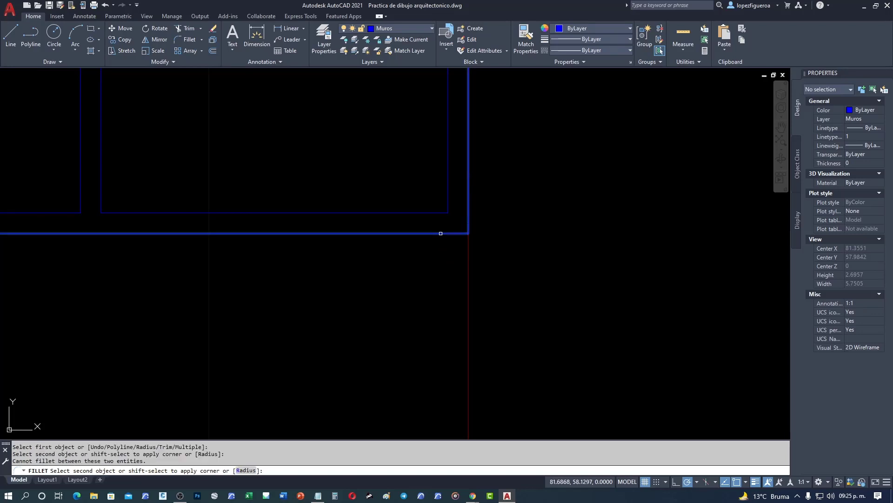
pyautogui.scroll(2, 461, 243)
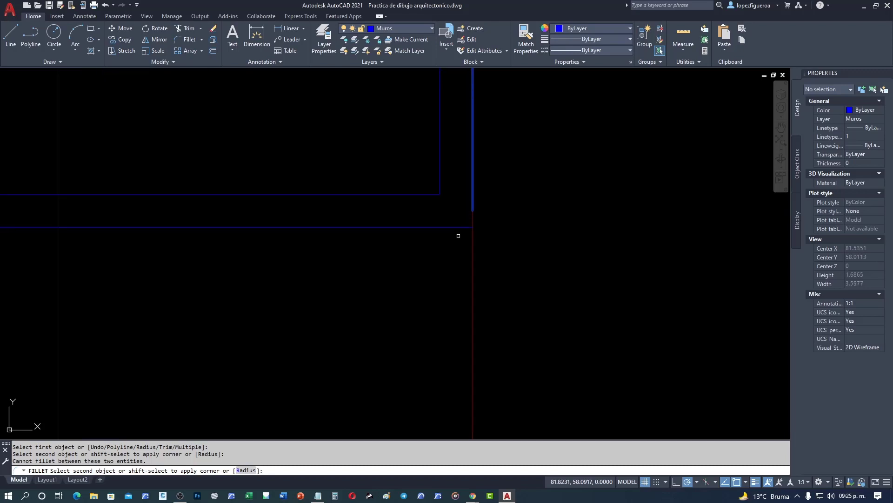
pyautogui.press('Escape')
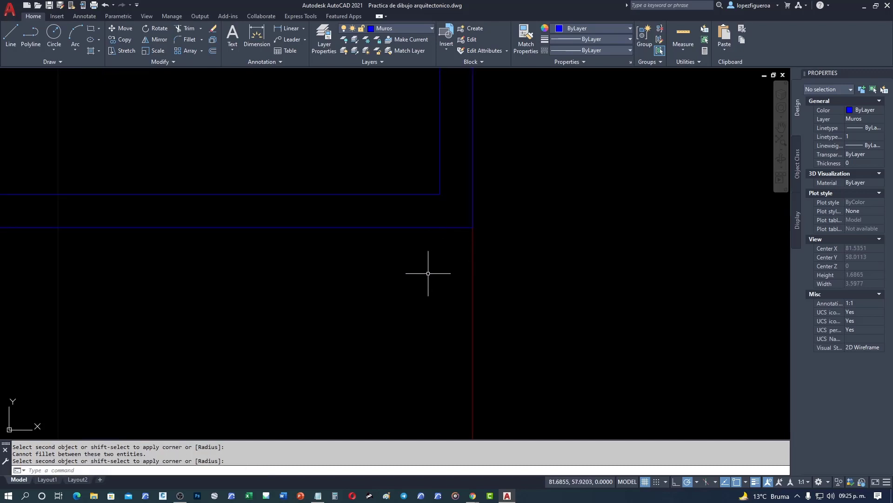
pyautogui.scroll(-5, 431, 275)
pyautogui.moveTo(507, 258); pyautogui.dragTo(398, 279, button='middle')
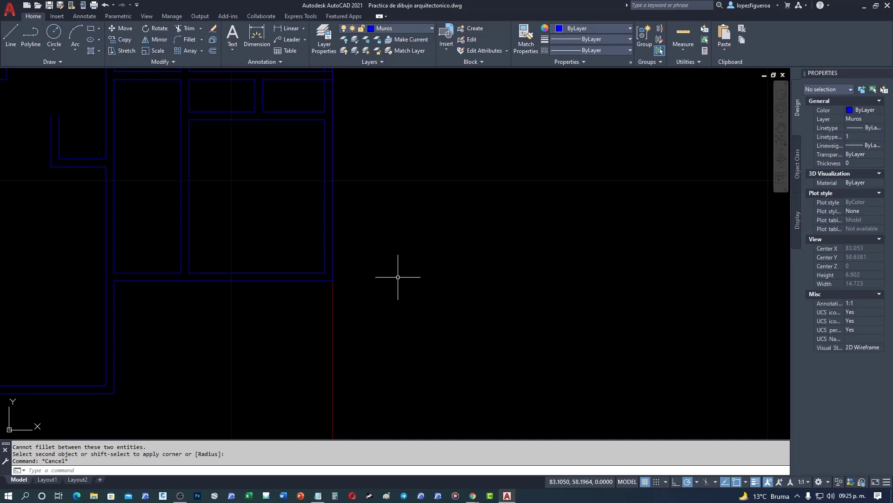
pyautogui.scroll(-3, 419, 277)
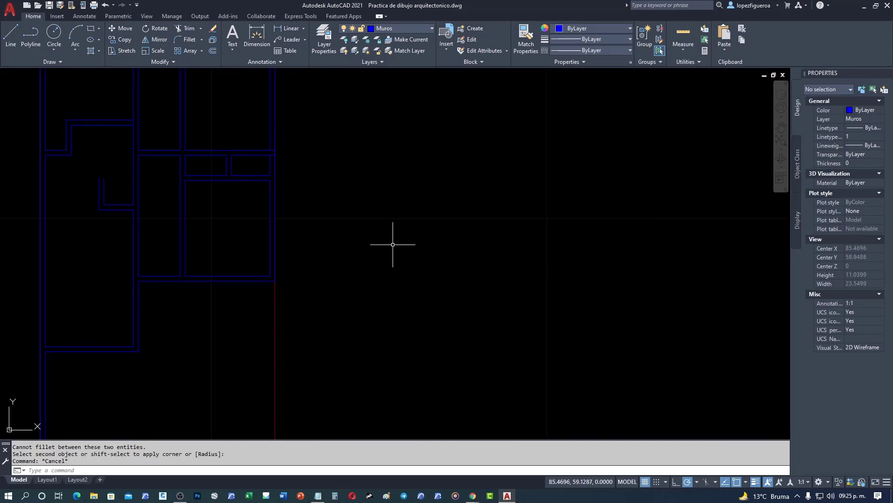
# Draw a second diagonal line right of the plan, forming an open V with the first
pyautogui.click(10, 39)
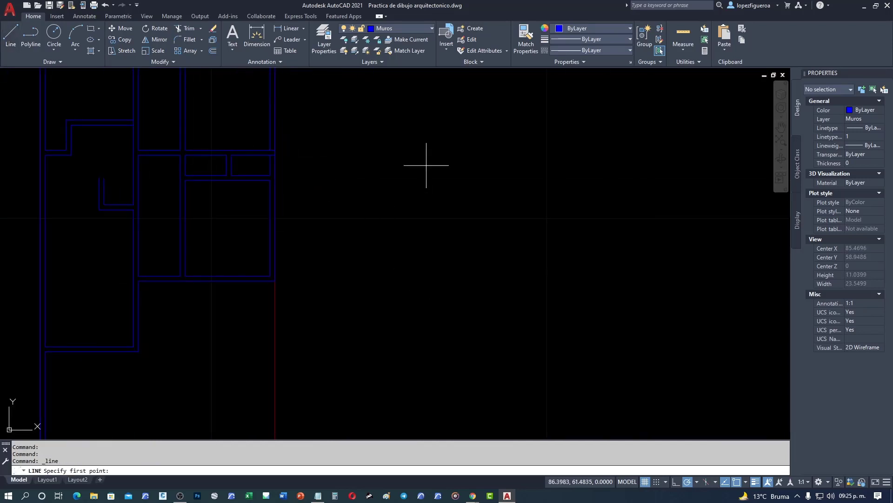
pyautogui.click(399, 124)
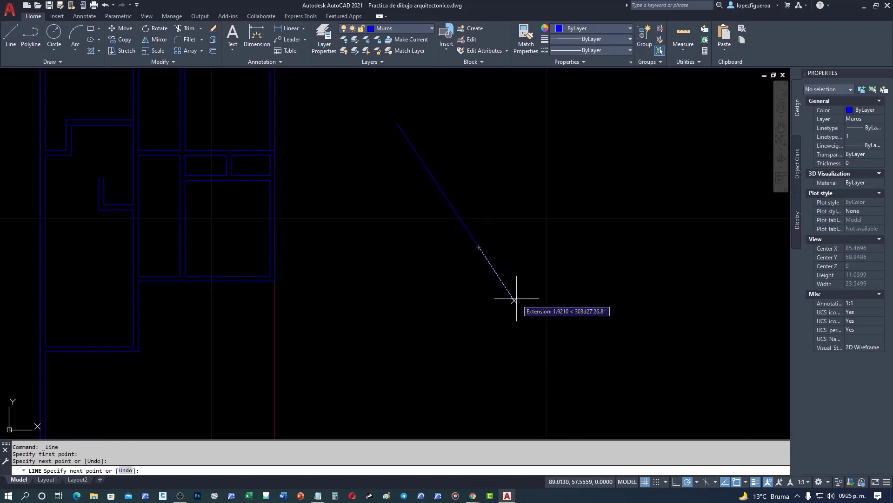
pyautogui.press('Escape')
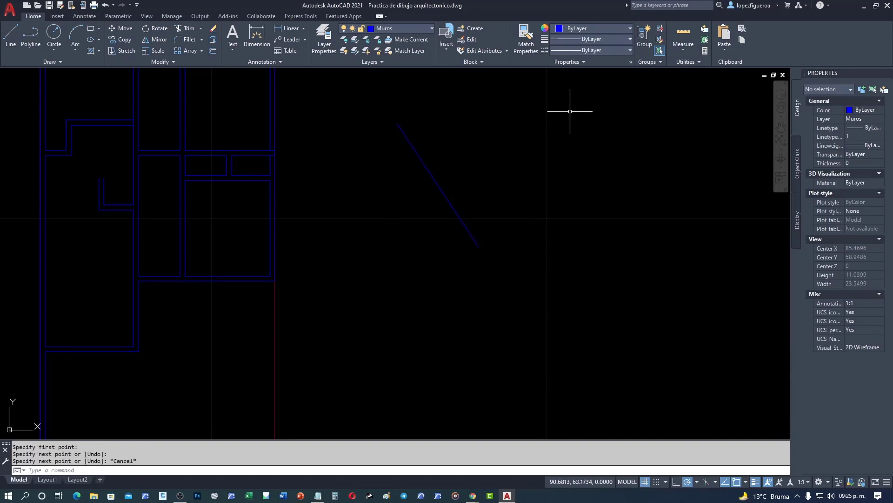
pyautogui.rightClick(570, 114)
pyautogui.click(588, 116)
pyautogui.click(589, 97)
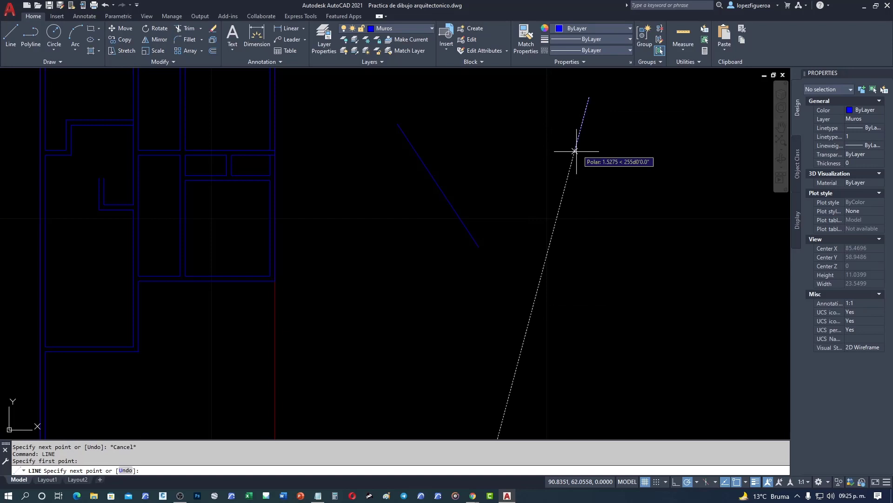
pyautogui.click(559, 210)
pyautogui.press('Escape')
pyautogui.moveTo(544, 270); pyautogui.dragTo(519, 273, button='middle')
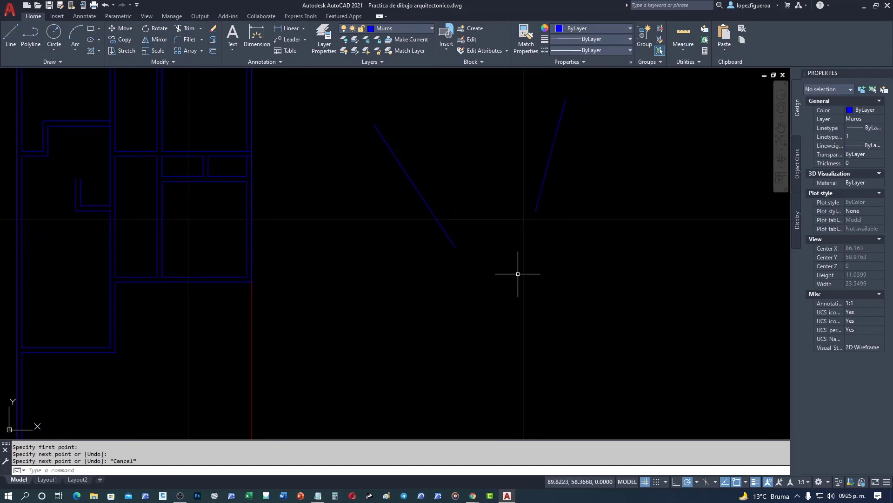
# Fillet the two slanted test lines together with a radius of 2
pyautogui.write('F')
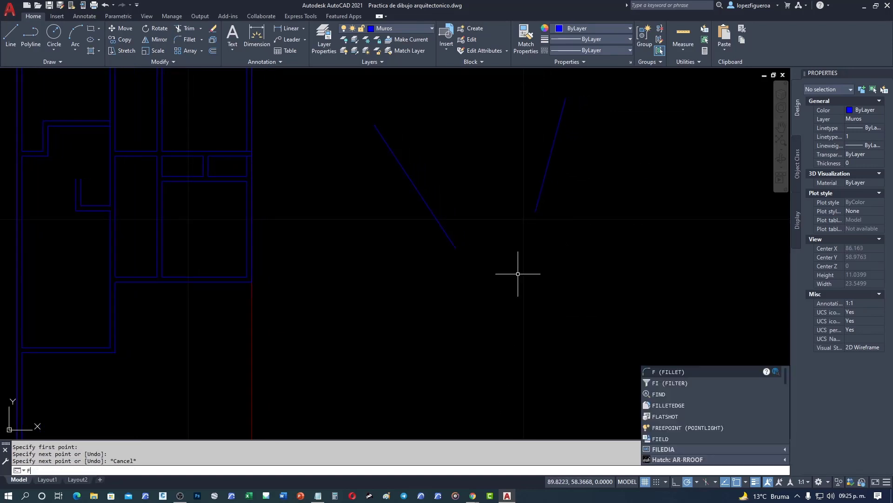
pyautogui.press('Return')
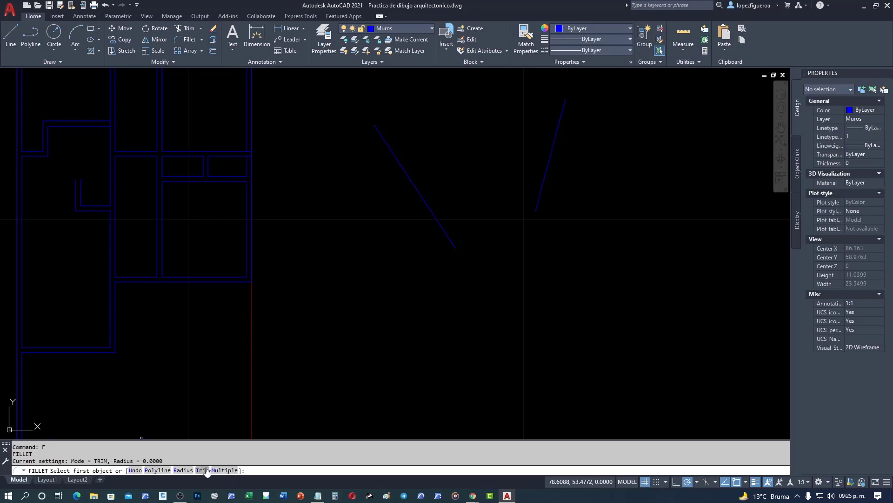
pyautogui.click(183, 470)
pyautogui.write('2')
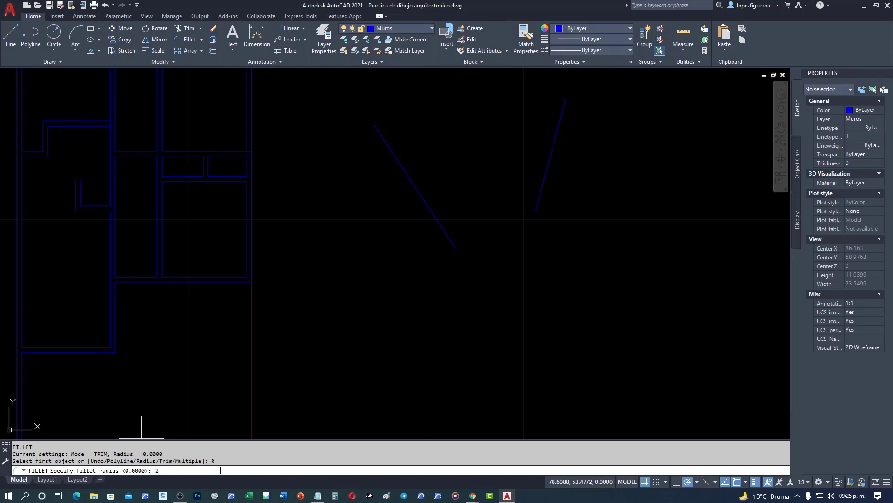
pyautogui.press('Return')
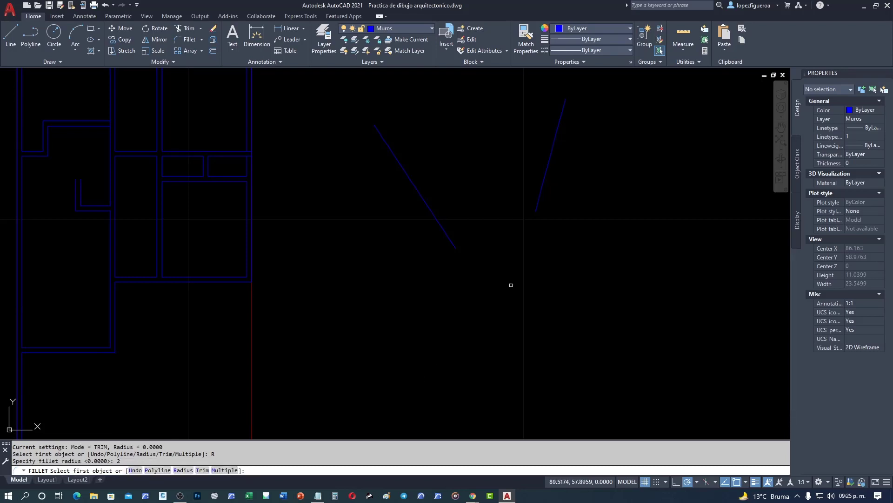
pyautogui.click(544, 179)
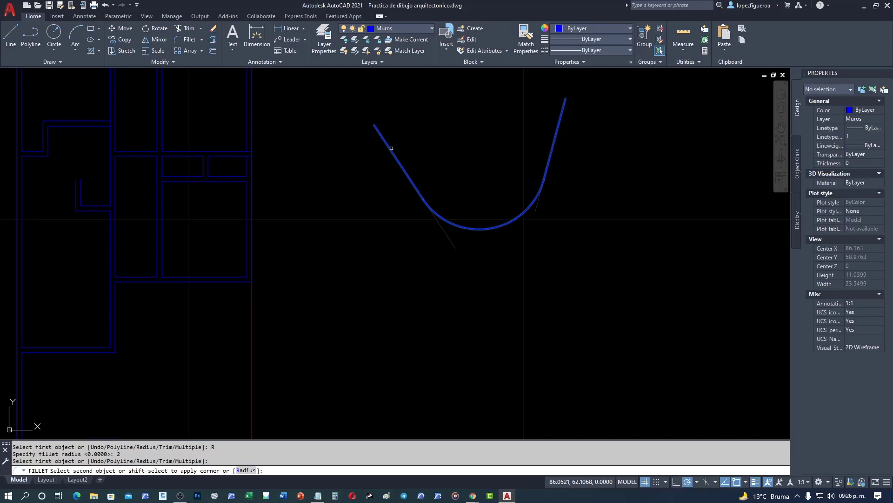
pyautogui.click(392, 147)
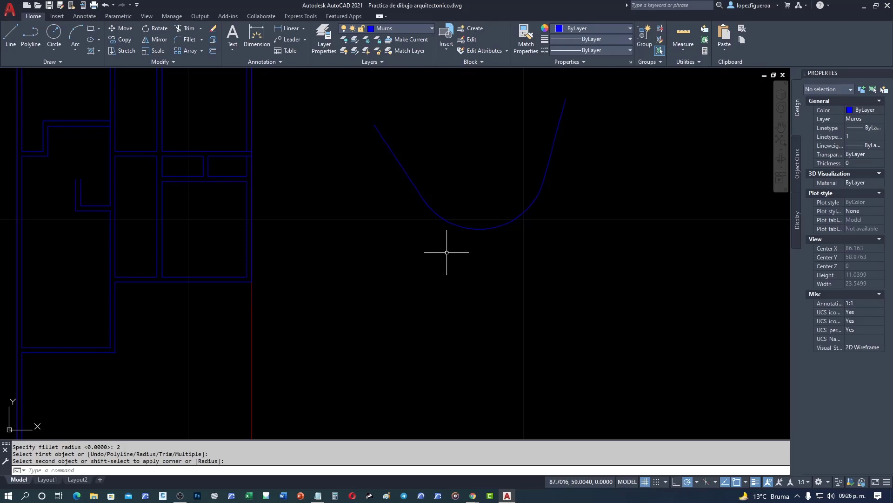
# Erase the resulting rounded practice curve using a crossing selection
pyautogui.moveTo(458, 223); pyautogui.dragTo(454, 297, button='middle')
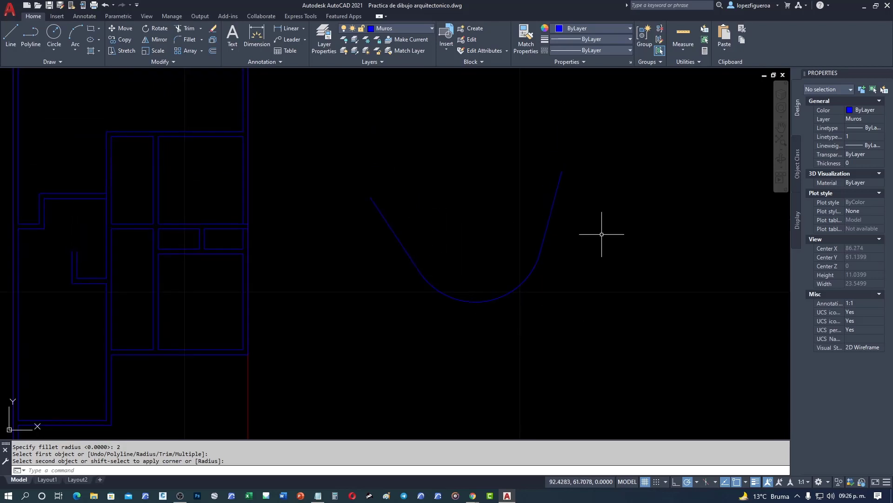
pyautogui.moveTo(488, 342); pyautogui.dragTo(497, 321, button='middle')
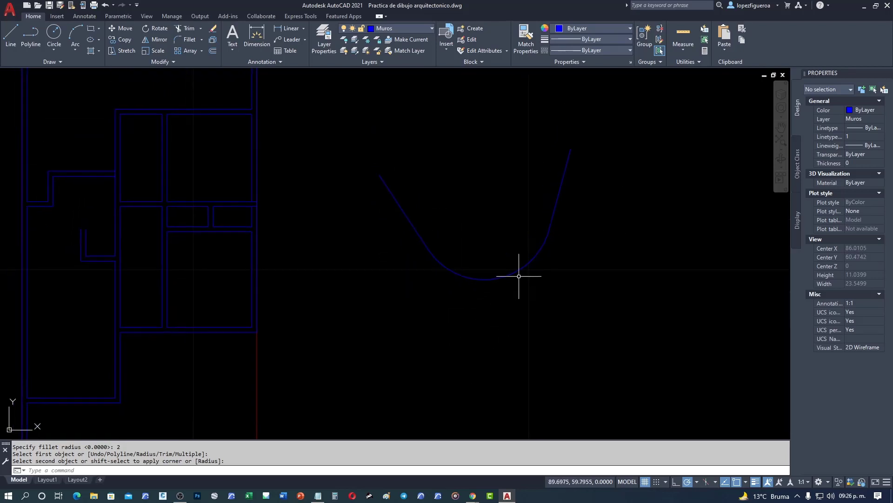
pyautogui.scroll(-2, 518, 276)
pyautogui.click(568, 311)
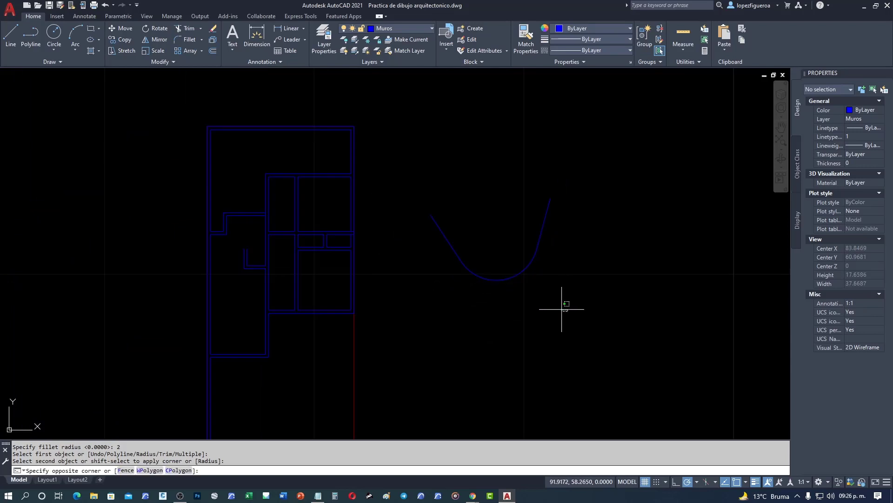
pyautogui.click(403, 188)
pyautogui.press('Delete')
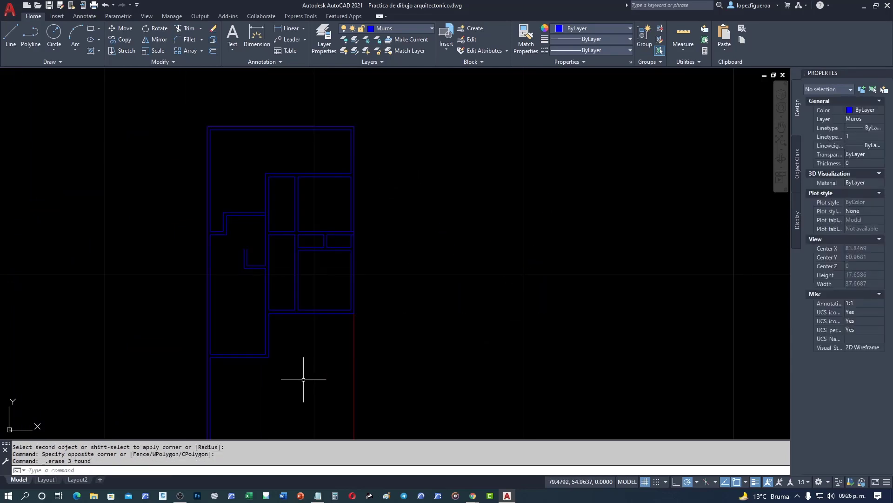
# Fillet the horizontal and left wall lines with radius 0 into a sharp corner
pyautogui.scroll(6, 219, 286)
pyautogui.scroll(2, 242, 293)
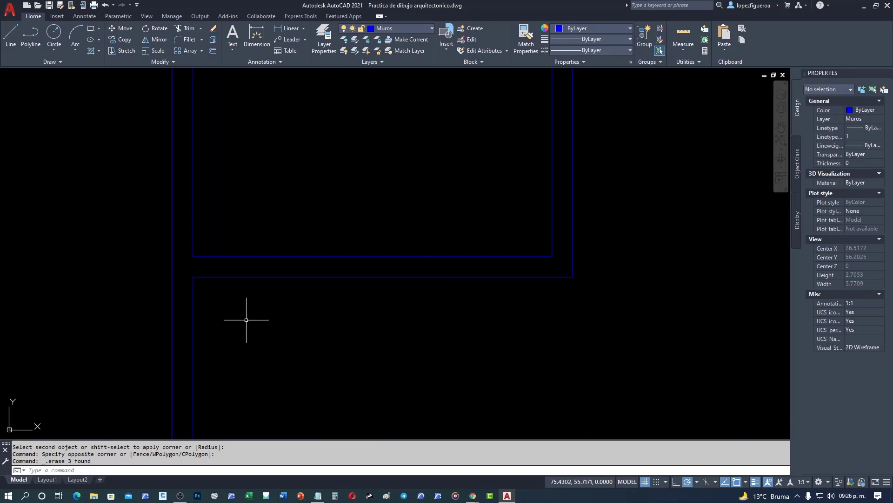
pyautogui.write('f')
pyautogui.press('Return')
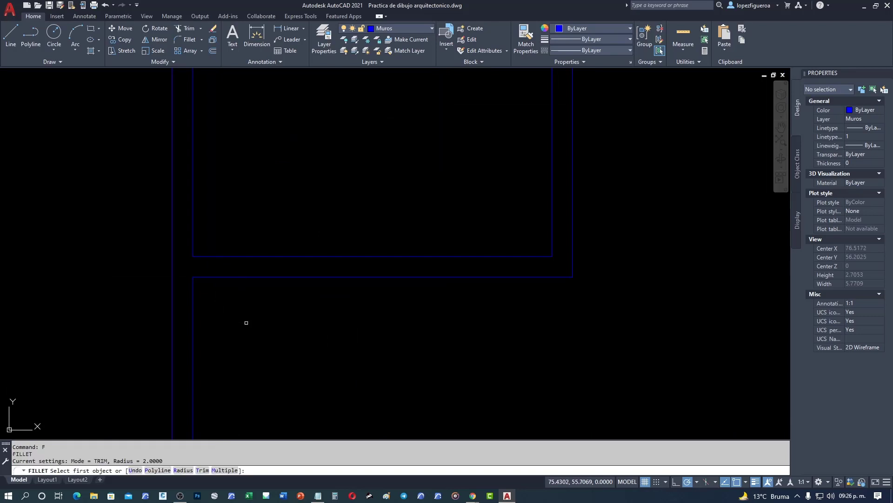
pyautogui.click(202, 277)
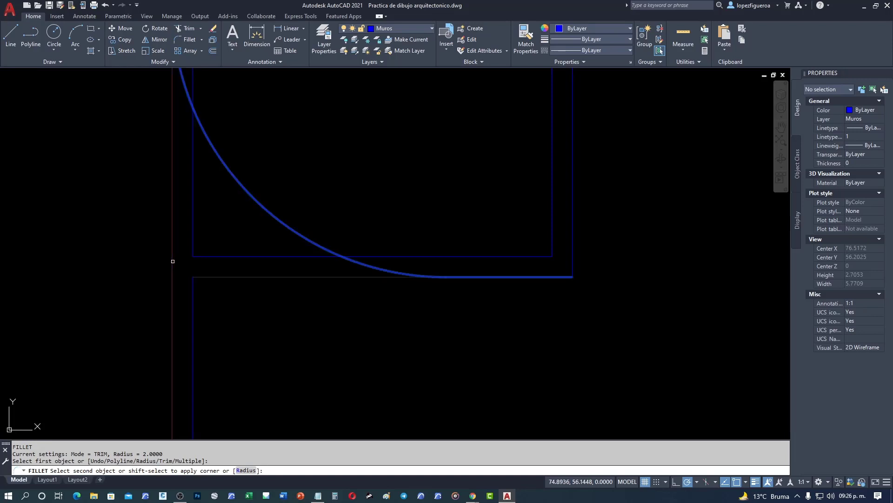
pyautogui.scroll(-2, 171, 263)
pyautogui.scroll(-2, 171, 262)
pyautogui.write('r')
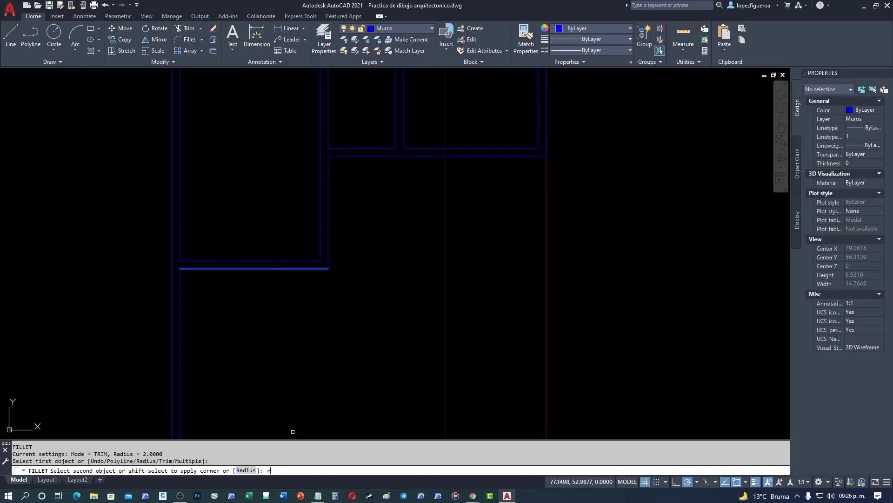
pyautogui.press('Return')
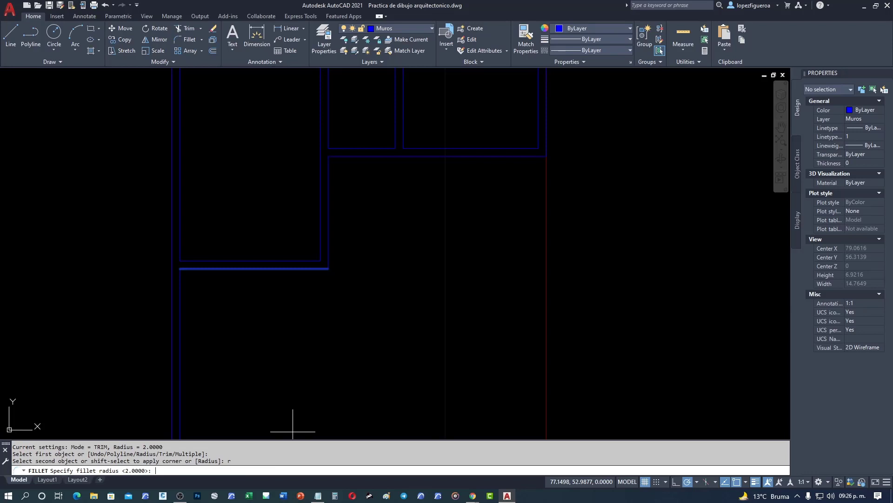
pyautogui.write('0')
pyautogui.press('Return')
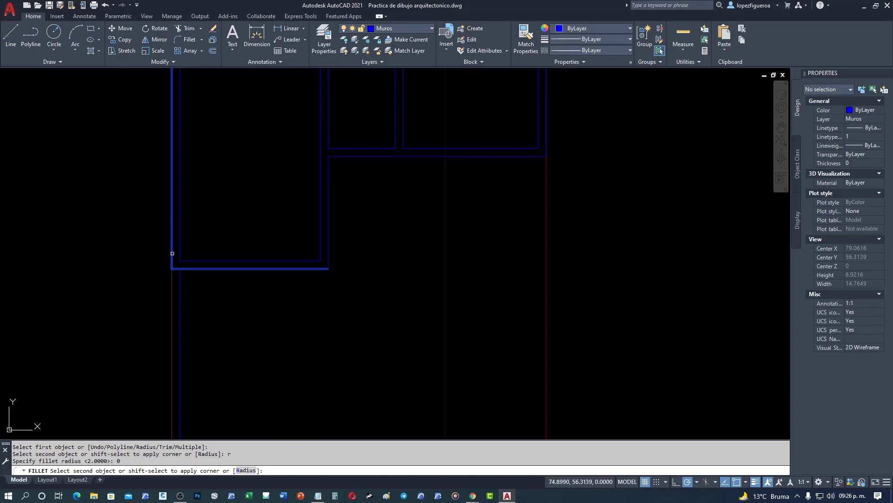
pyautogui.click(172, 253)
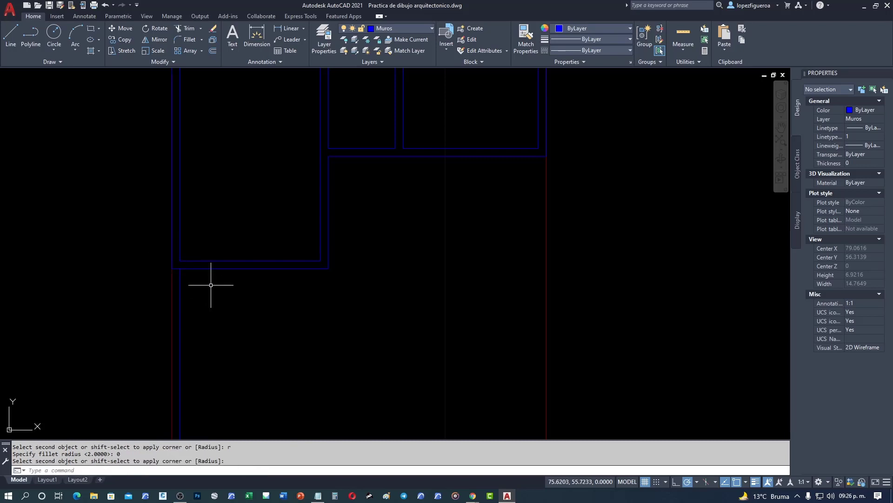
pyautogui.scroll(-4, 265, 289)
pyautogui.scroll(4, 233, 153)
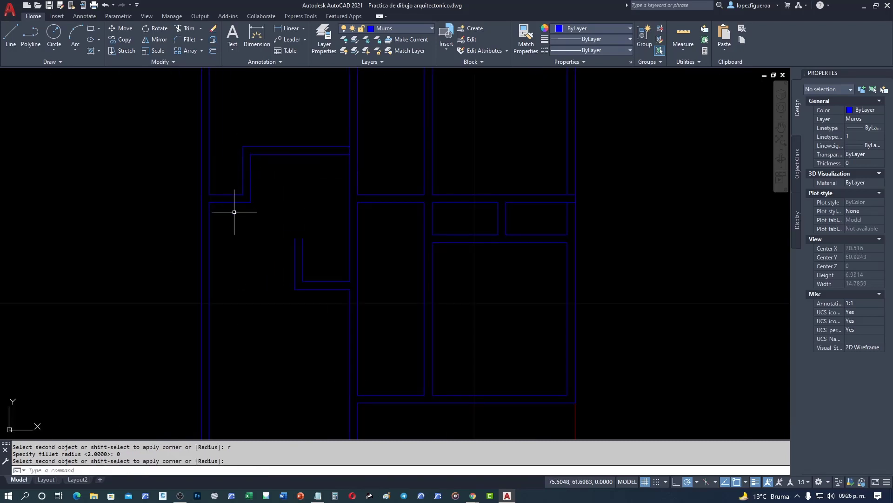
# Start another fillet on the left outer wall line, then cancel it
pyautogui.press('Return')
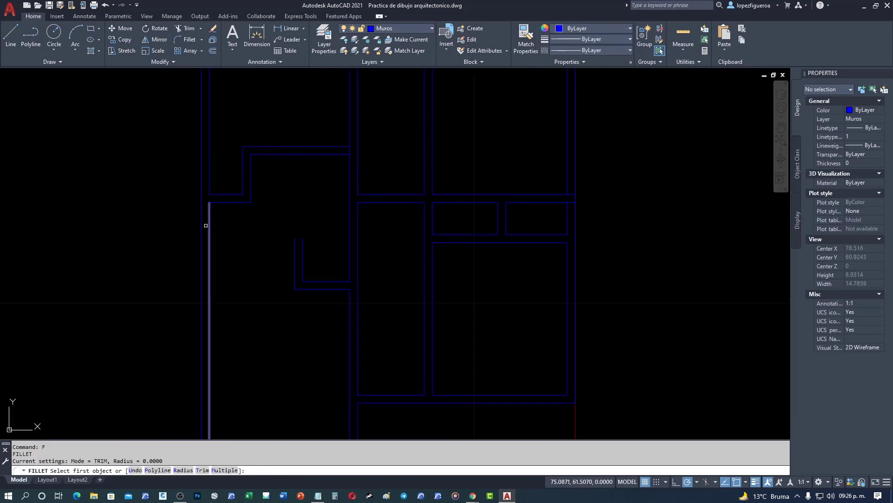
pyautogui.click(200, 224)
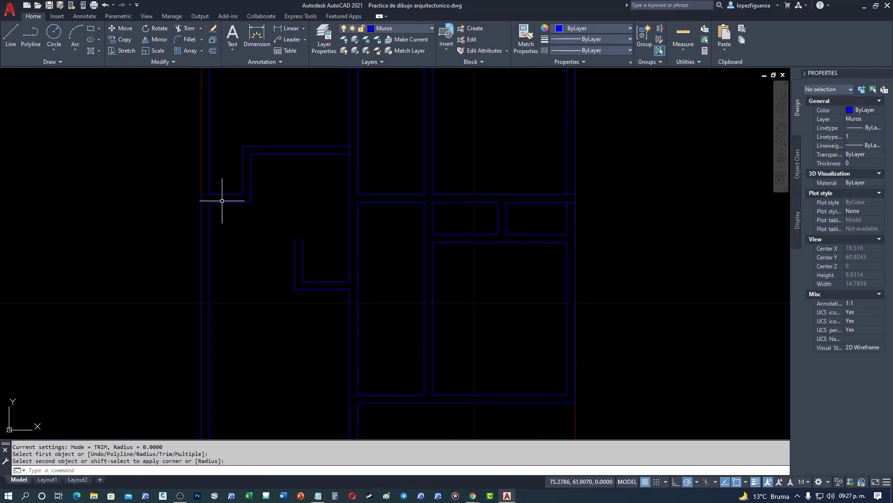
pyautogui.scroll(-2, 224, 193)
pyautogui.moveTo(425, 186); pyautogui.dragTo(386, 273, button='middle')
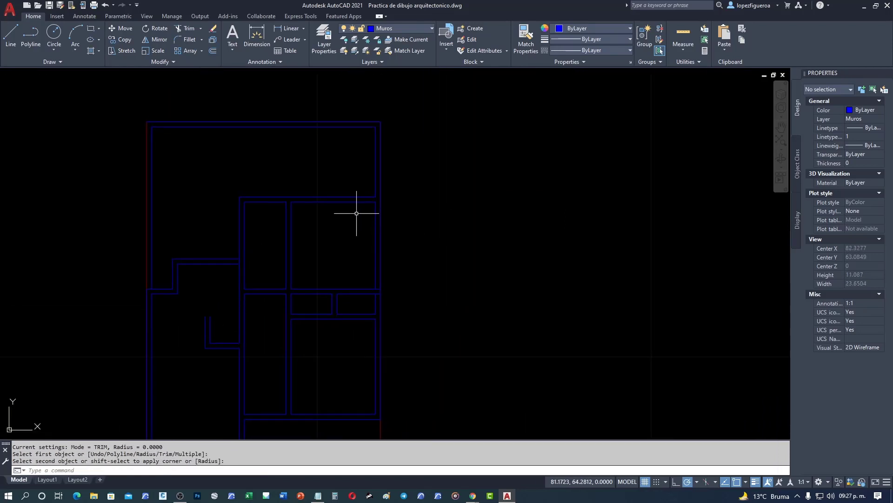
pyautogui.rightClick(356, 219)
pyautogui.click(375, 226)
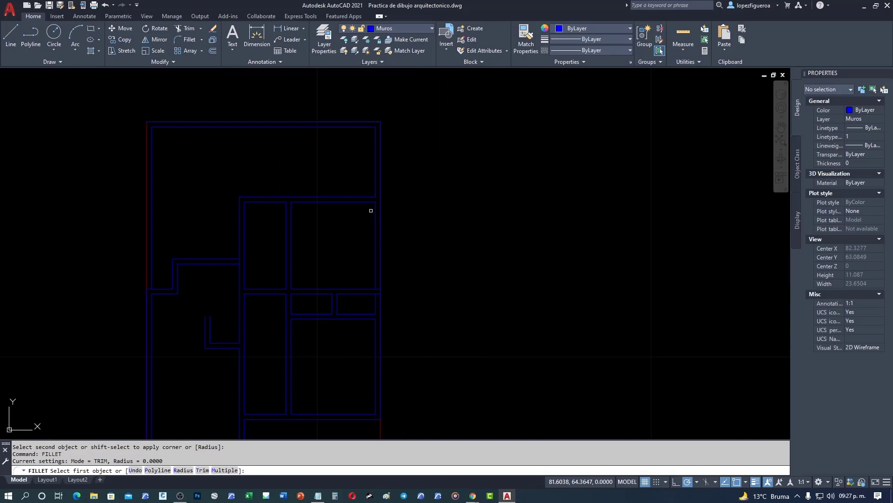
pyautogui.rightClick(409, 212)
pyautogui.press('Escape')
pyautogui.press('Escape')
# Fillet the top horizontal wall line to the right wall into a sharp corner
pyautogui.rightClick(400, 210)
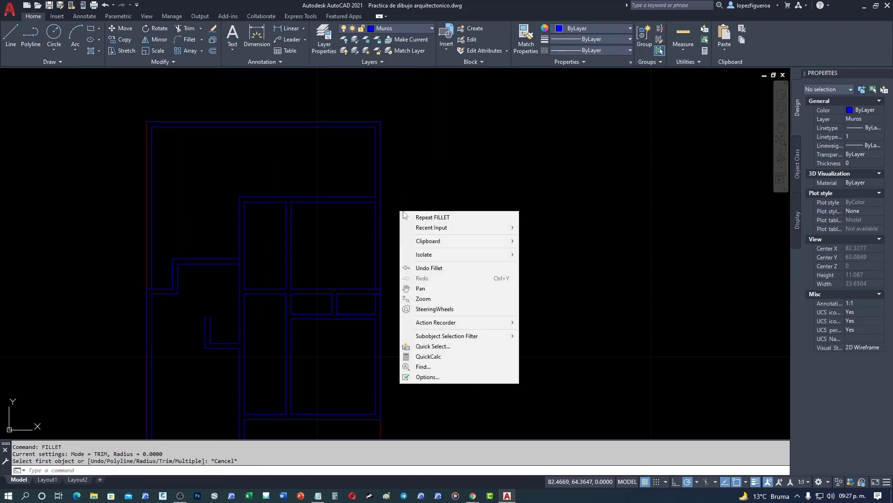
pyautogui.click(444, 221)
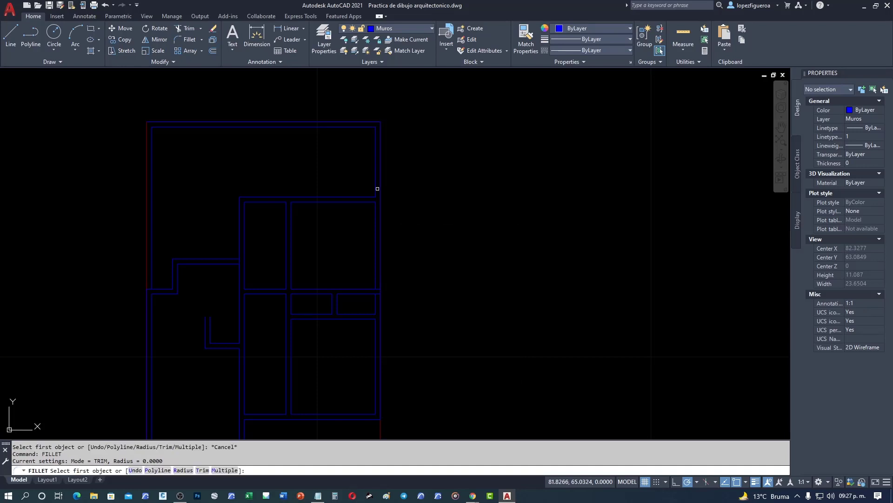
pyautogui.click(371, 197)
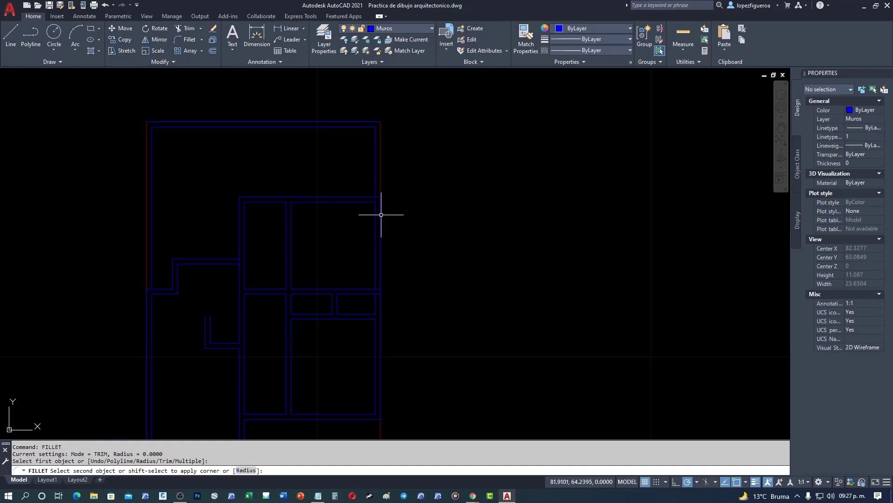
pyautogui.click(380, 210)
pyautogui.moveTo(419, 270); pyautogui.dragTo(419, 231, button='middle')
pyautogui.scroll(-1, 442, 214)
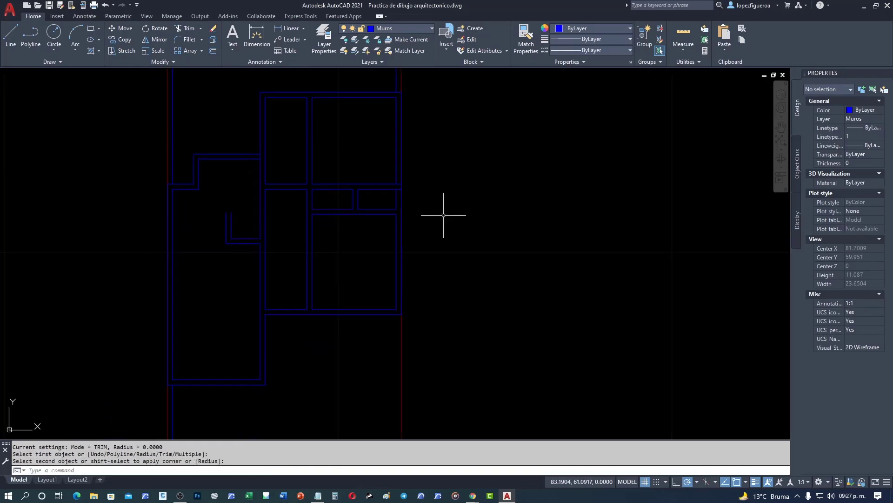
pyautogui.scroll(-1, 418, 200)
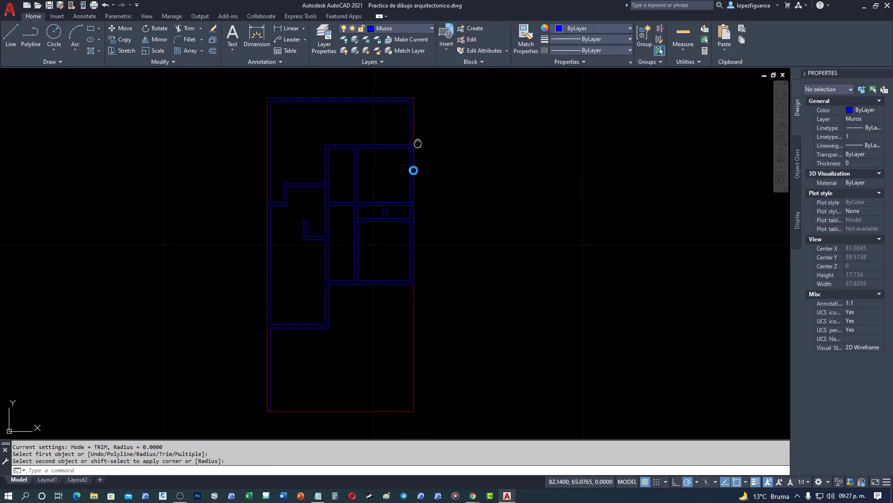
pyautogui.scroll(4, 413, 151)
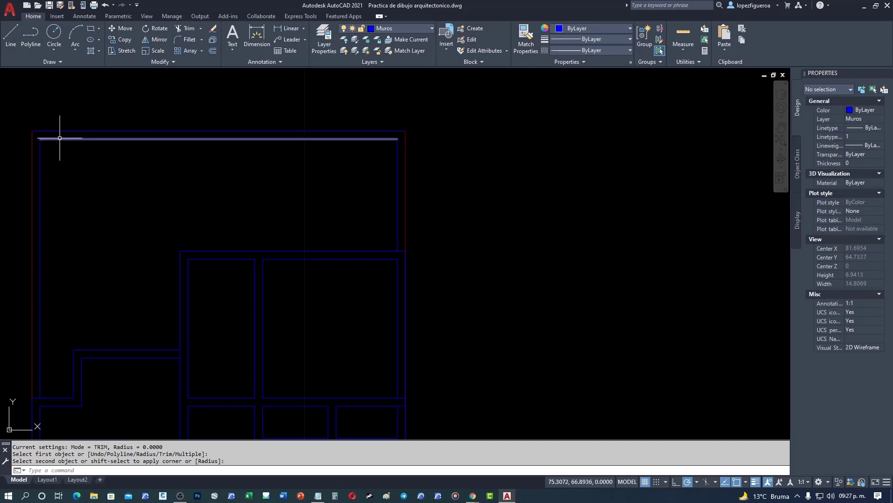
pyautogui.moveTo(202, 212); pyautogui.dragTo(321, 176, button='middle')
pyautogui.write('0')
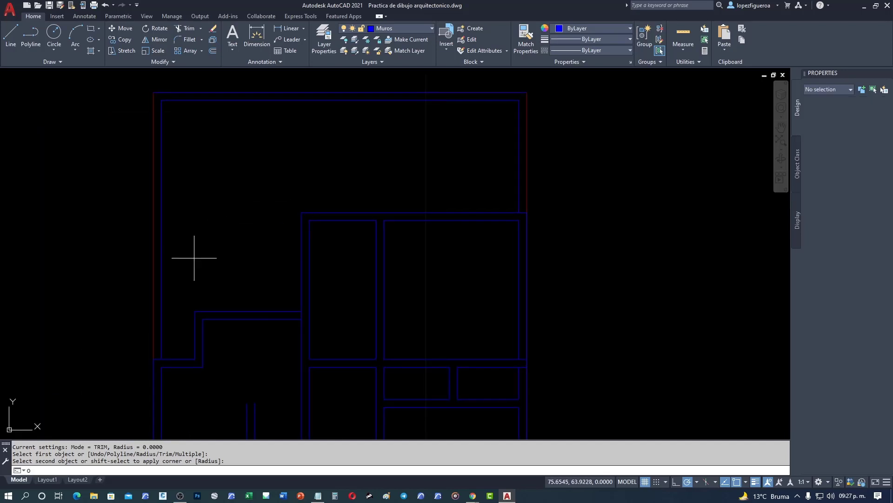
# Offset the left and right outer wall lines outward by 0.15
pyautogui.press('Return')
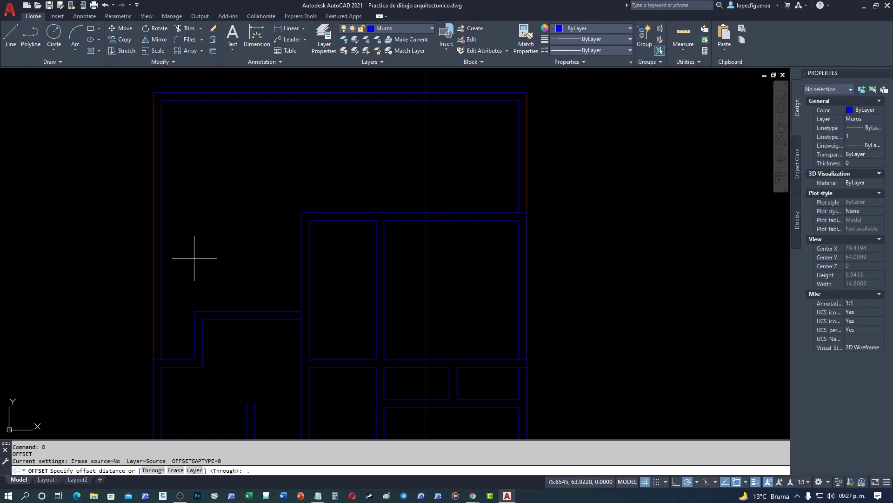
pyautogui.press('Return')
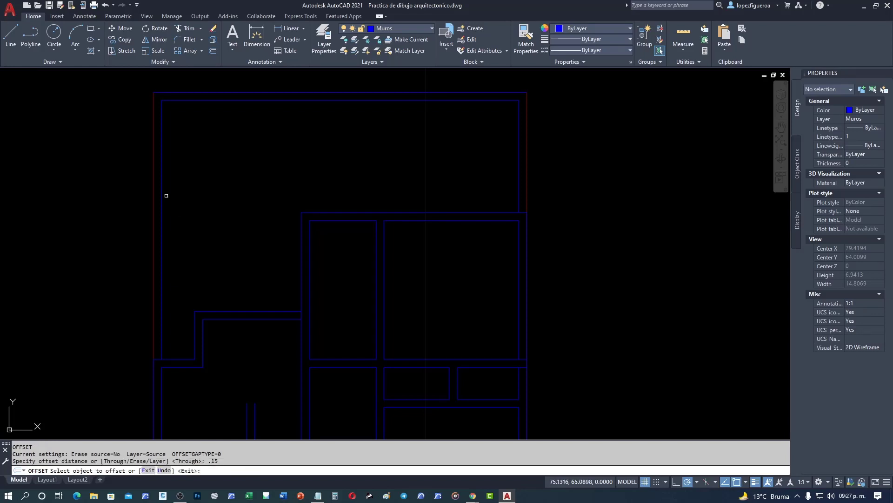
pyautogui.click(161, 195)
pyautogui.click(134, 189)
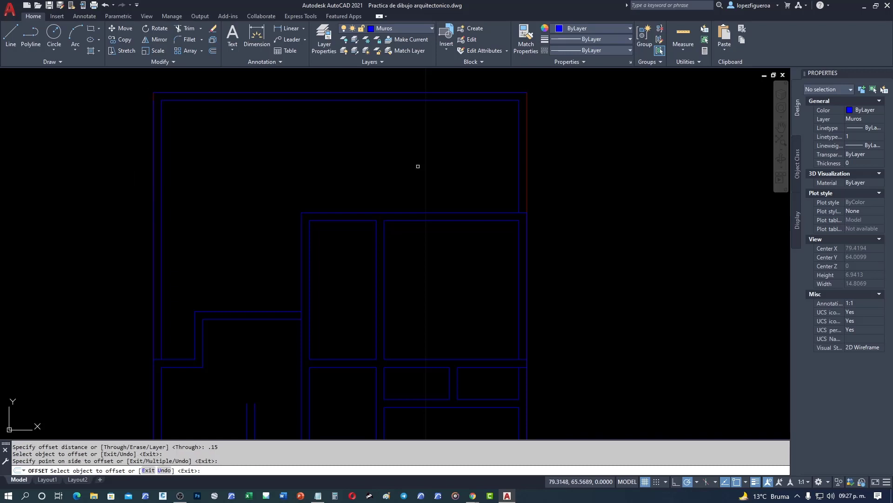
pyautogui.click(518, 149)
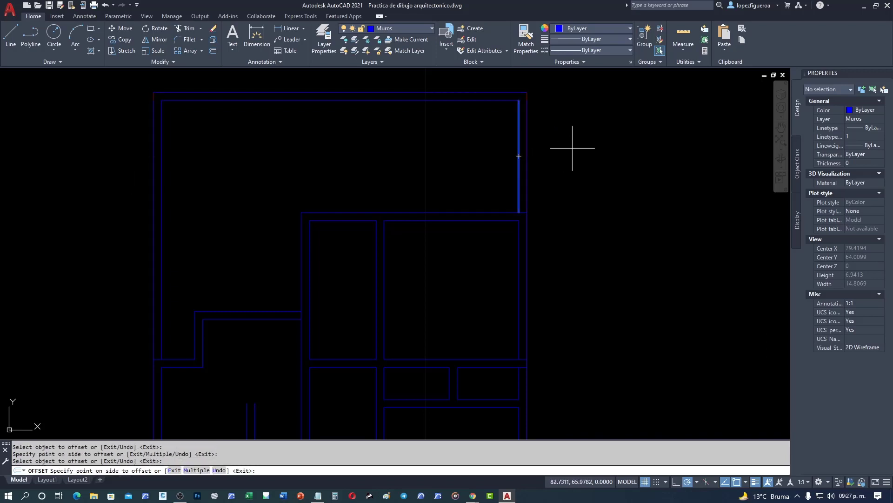
pyautogui.click(574, 150)
pyautogui.moveTo(426, 214)
pyautogui.mouseDown(button='middle')
pyautogui.moveTo(339, 305)
pyautogui.moveTo(289, 315)
pyautogui.moveTo(295, 231)
pyautogui.moveTo(225, 218)
pyautogui.moveTo(259, 475)
pyautogui.mouseUp(button='middle')
pyautogui.click(217, 220)
pyautogui.moveTo(261, 186); pyautogui.dragTo(269, 398, button='middle')
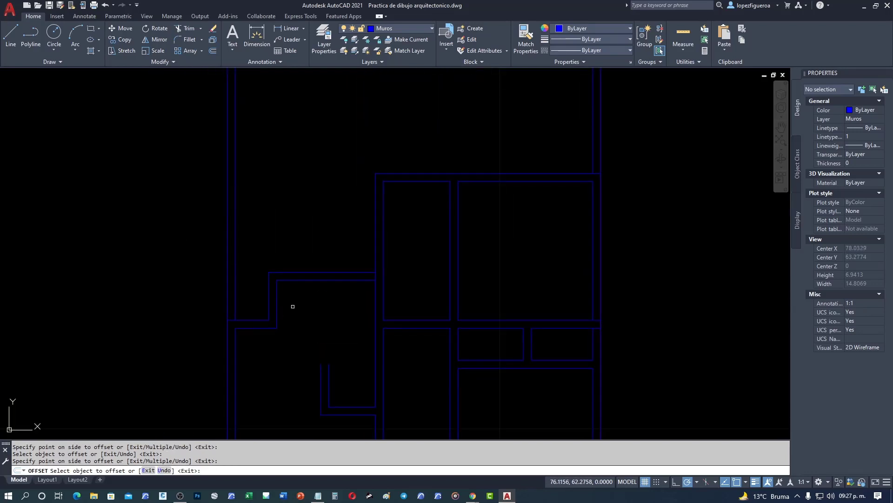
pyautogui.press('Escape')
pyautogui.moveTo(274, 92); pyautogui.dragTo(274, 235, button='middle')
pyautogui.scroll(2, 273, 236)
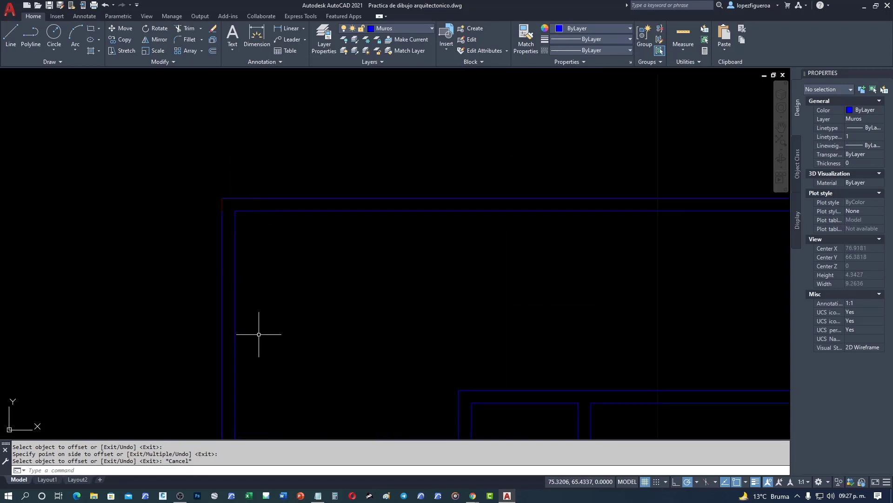
# Fillet the new outer left wall line with the top wall into a sharp corner
pyautogui.write('f')
pyautogui.press('Return')
pyautogui.click(222, 296)
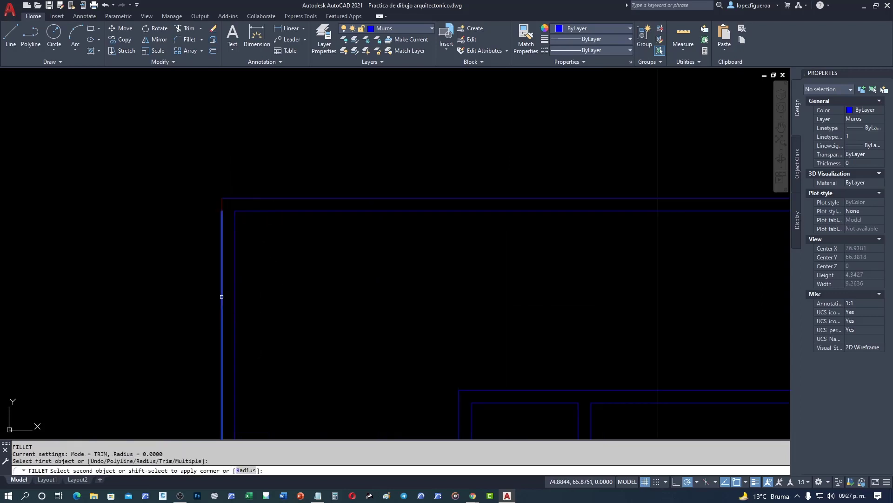
pyautogui.click(248, 199)
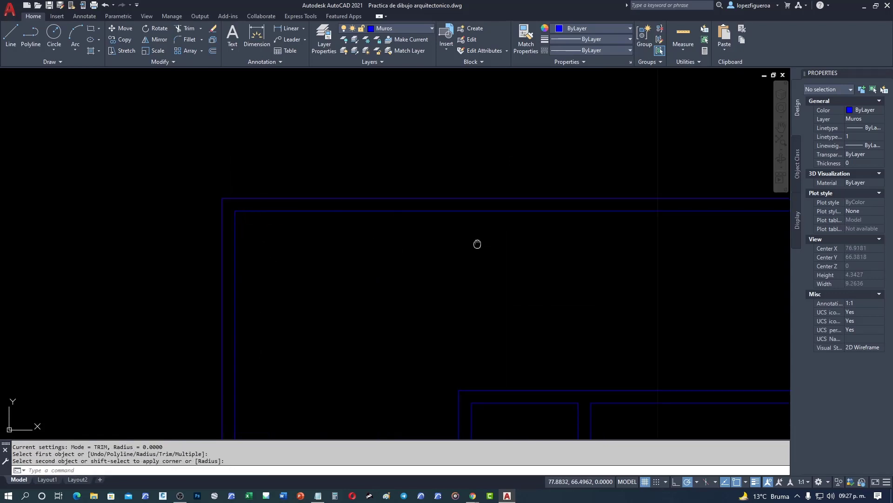
pyautogui.moveTo(477, 244); pyautogui.dragTo(247, 255, button='middle')
# Start a fillet on the outer right wall line, then cancel it
pyautogui.write('f')
pyautogui.press('Return')
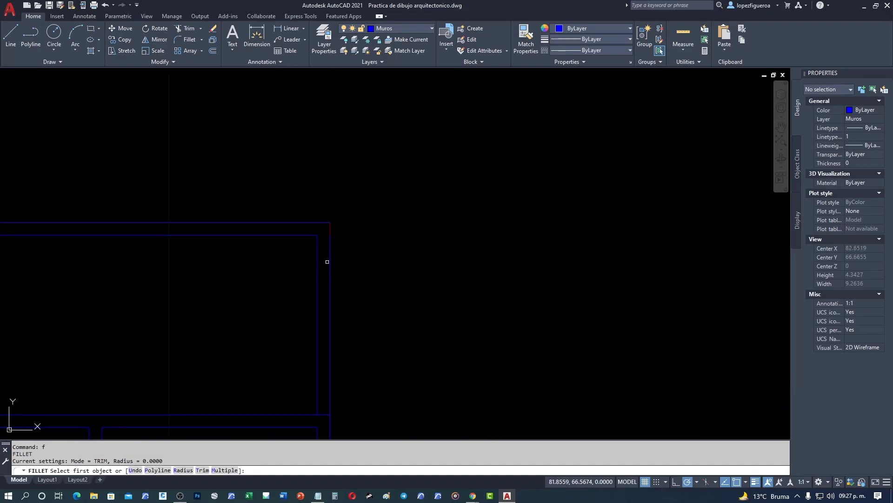
pyautogui.click(329, 260)
pyautogui.press('Escape')
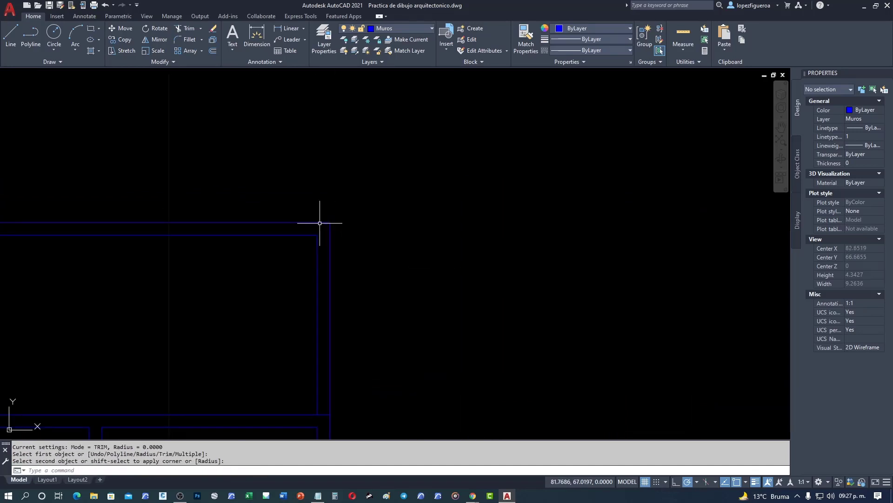
pyautogui.scroll(-5, 335, 238)
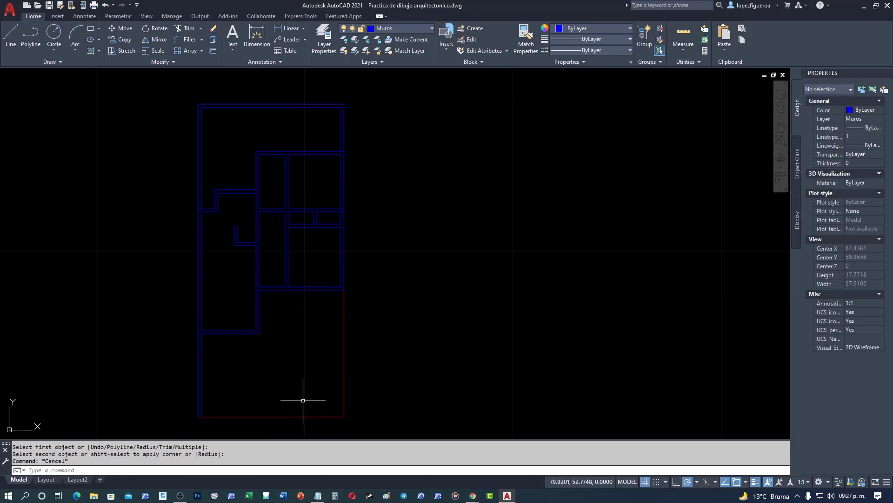
pyautogui.scroll(4, 259, 230)
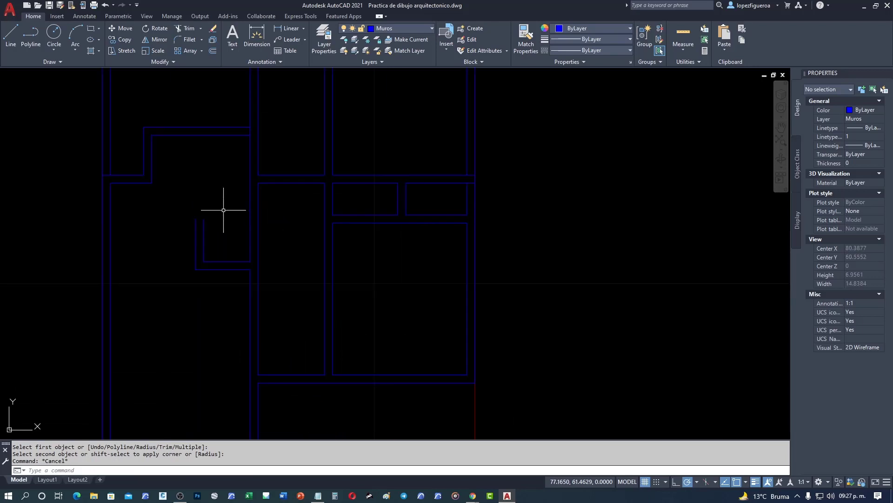
# Draw a line across the open end of the short interior wall stub
pyautogui.scroll(2, 210, 209)
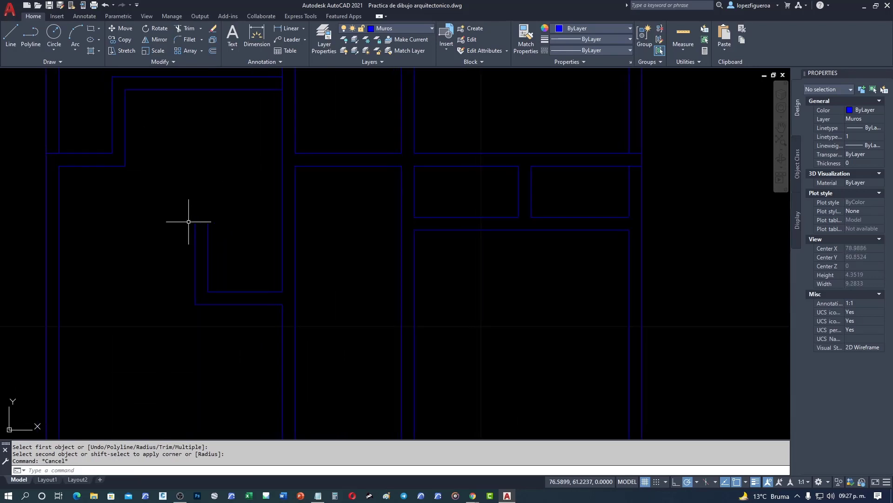
pyautogui.scroll(2, 191, 224)
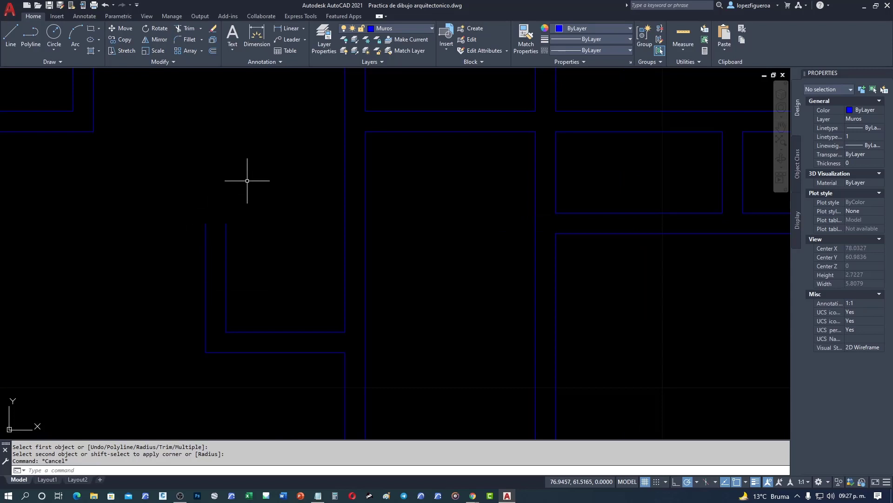
pyautogui.write('l')
pyautogui.press('Return')
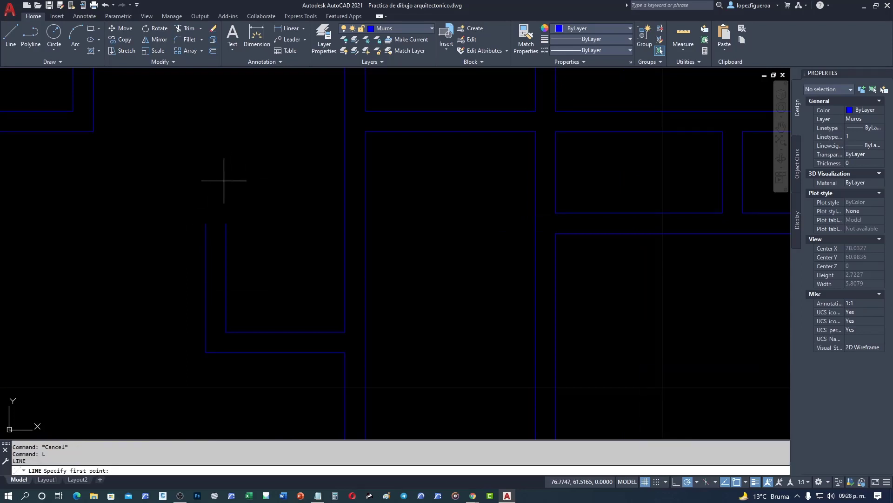
pyautogui.click(205, 224)
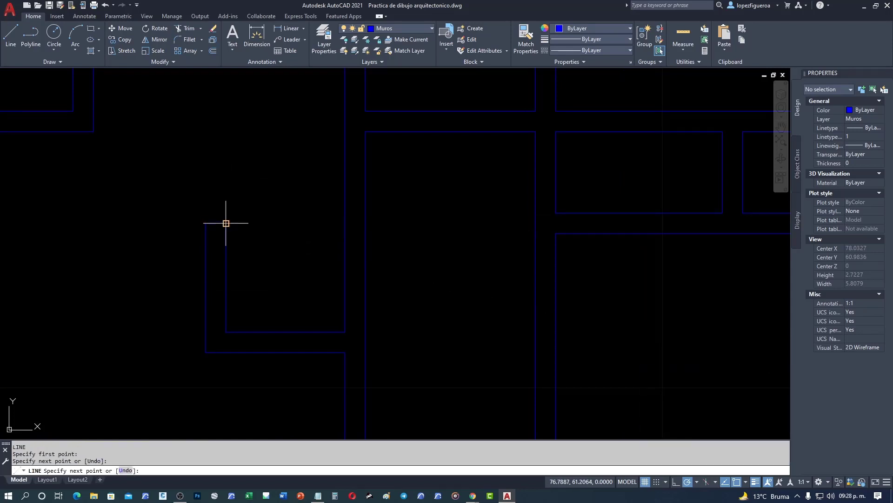
pyautogui.click(226, 223)
pyautogui.press('Return')
# Start another line at the bottom-left wall corner, then abandon it
pyautogui.scroll(-4, 279, 200)
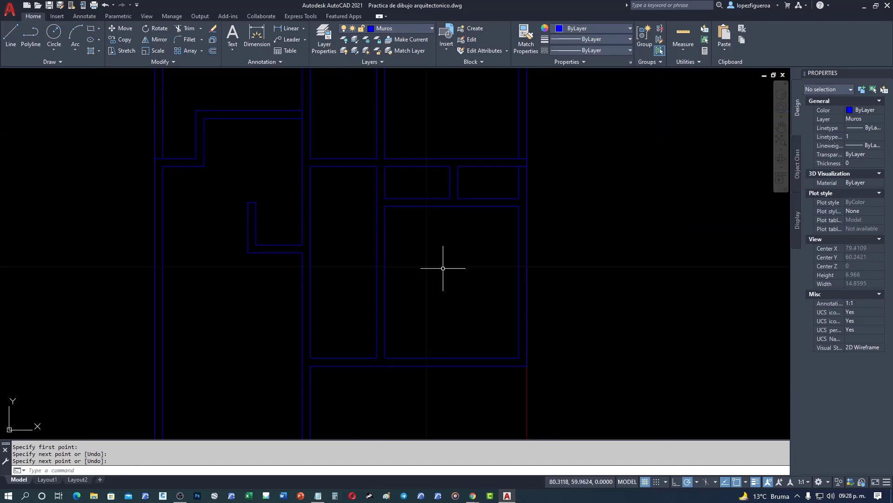
pyautogui.scroll(3, 443, 268)
pyautogui.moveTo(403, 250); pyautogui.dragTo(359, 253, button='middle')
pyautogui.scroll(-3, 299, 189)
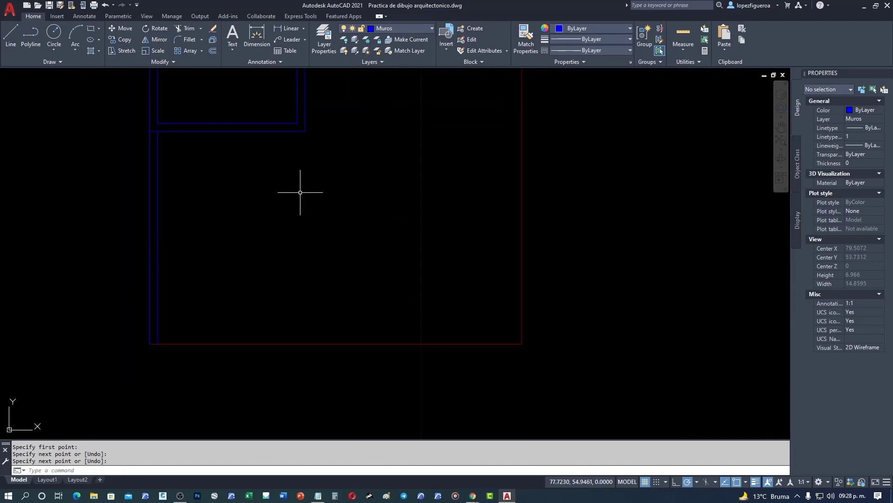
pyautogui.rightClick(133, 381)
pyautogui.click(185, 212)
pyautogui.scroll(2, 165, 337)
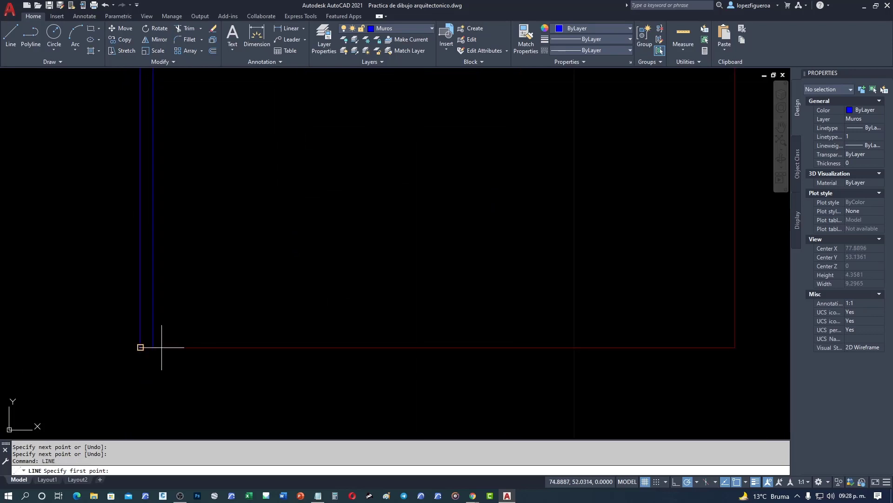
pyautogui.click(153, 347)
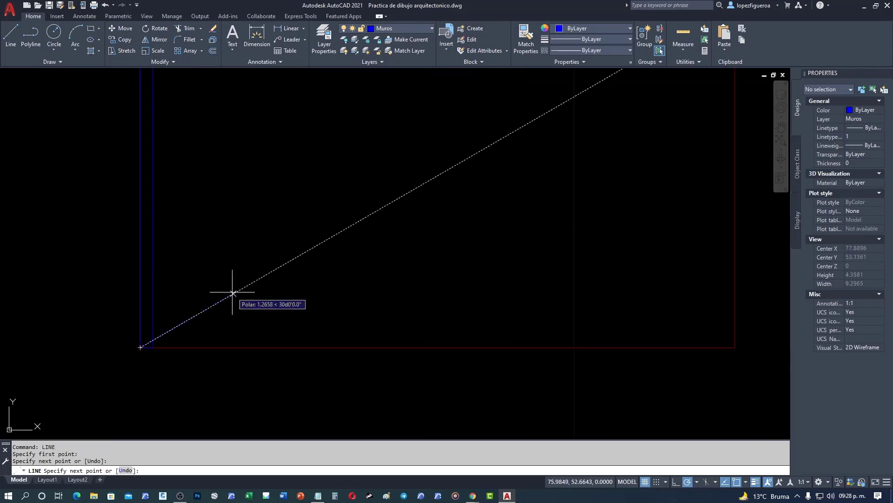
pyautogui.press('Return')
pyautogui.scroll(-2, 245, 299)
pyautogui.scroll(-2, 303, 244)
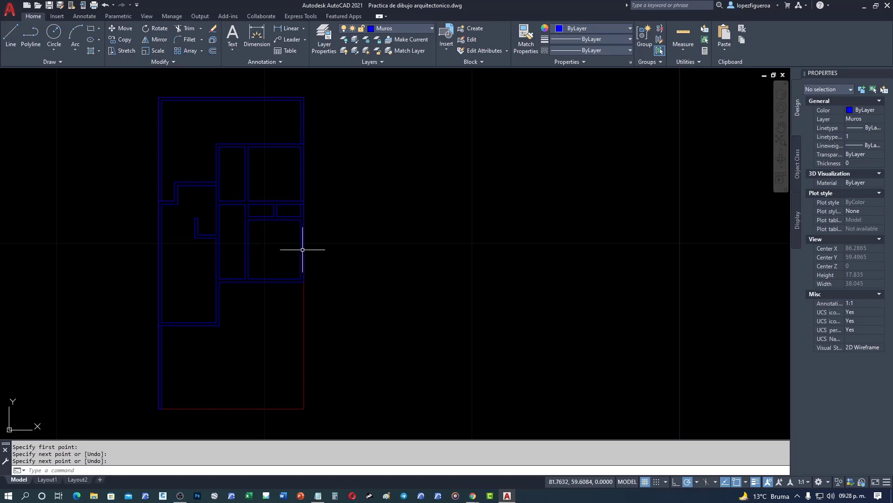
# Frame the whole floor plan and open the Layer dropdown showing Muros as current
pyautogui.scroll(2, 303, 173)
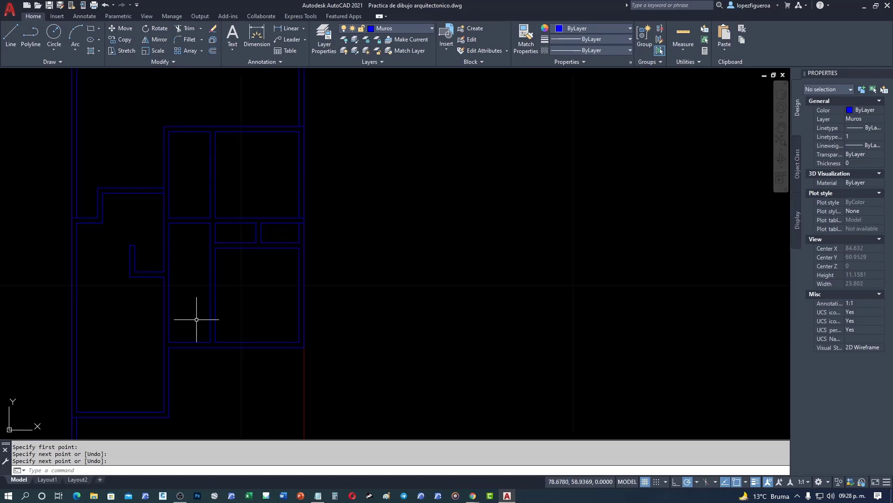
pyautogui.moveTo(175, 303); pyautogui.dragTo(237, 279, button='middle')
pyautogui.moveTo(245, 163); pyautogui.dragTo(149, 210, button='middle')
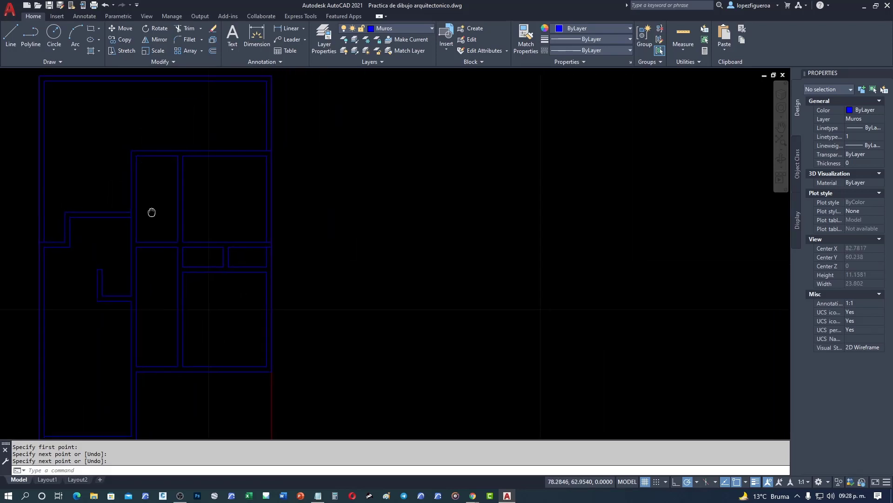
pyautogui.scroll(-2, 209, 236)
pyautogui.scroll(-2, 227, 235)
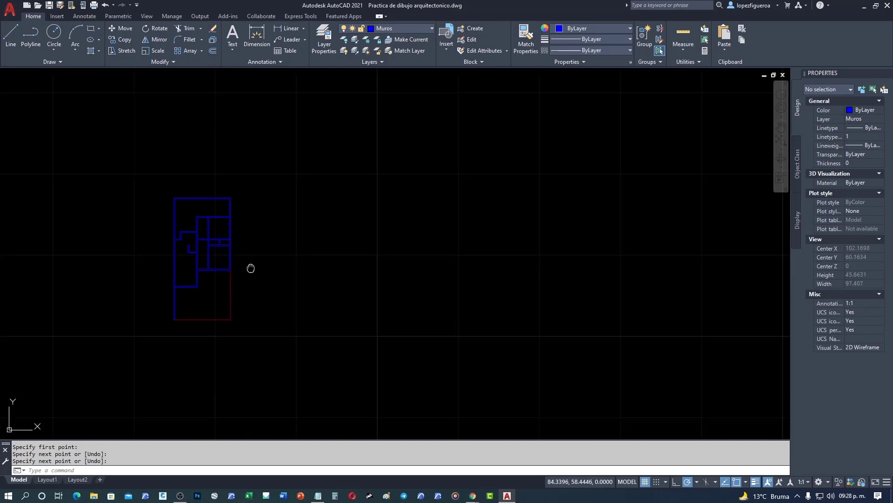
pyautogui.moveTo(226, 256); pyautogui.dragTo(279, 247, button='middle')
pyautogui.scroll(4, 242, 253)
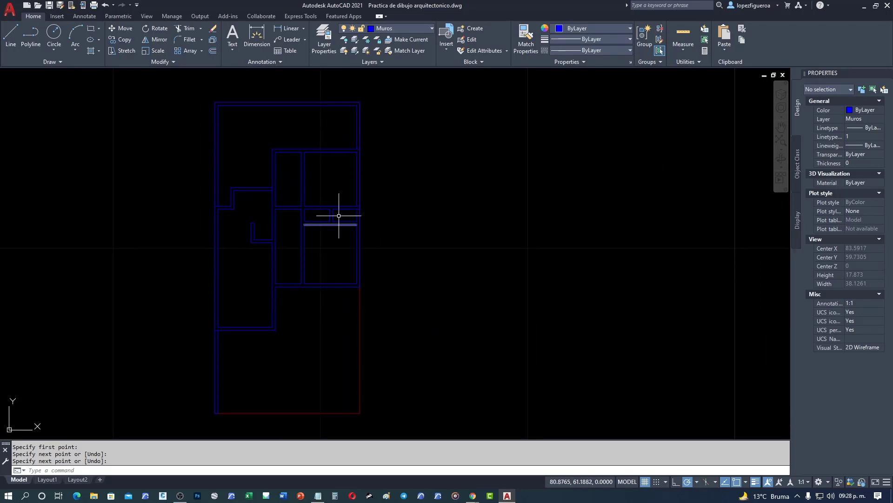
pyautogui.click(409, 28)
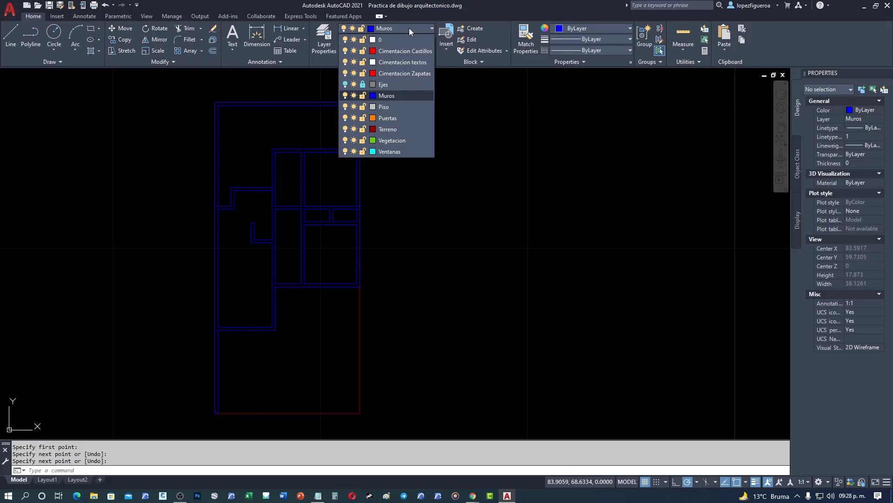
pyautogui.click(344, 84)
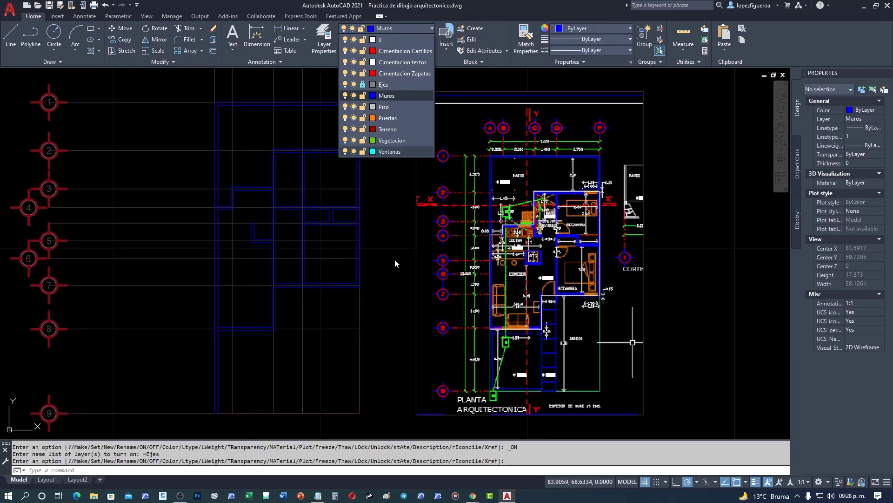
pyautogui.click(382, 226)
pyautogui.scroll(-3, 385, 253)
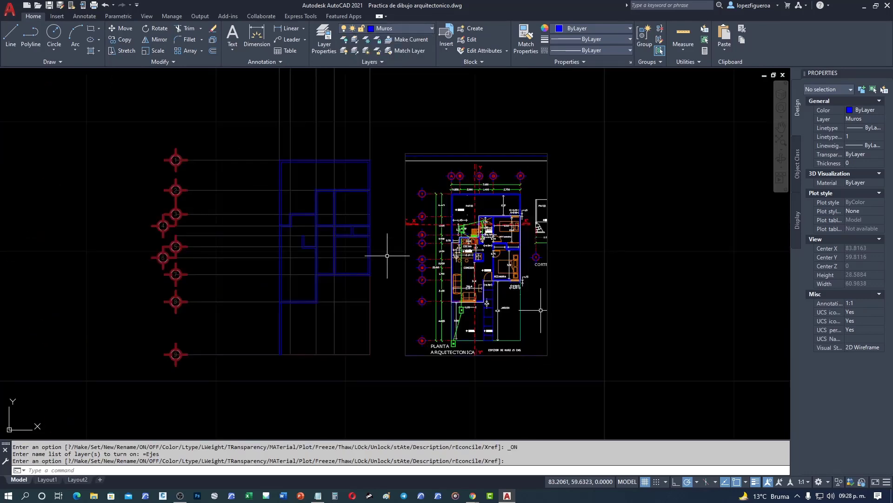
pyautogui.click(248, 135)
pyautogui.click(96, 410)
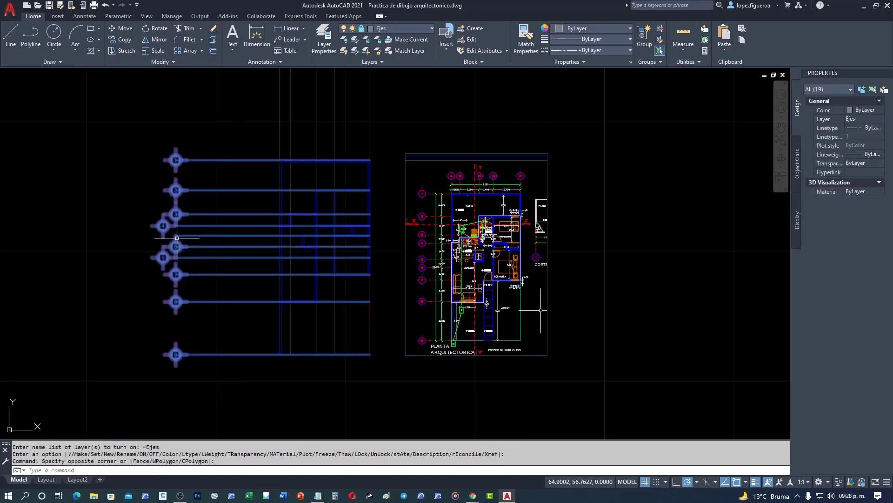
pyautogui.press('Delete')
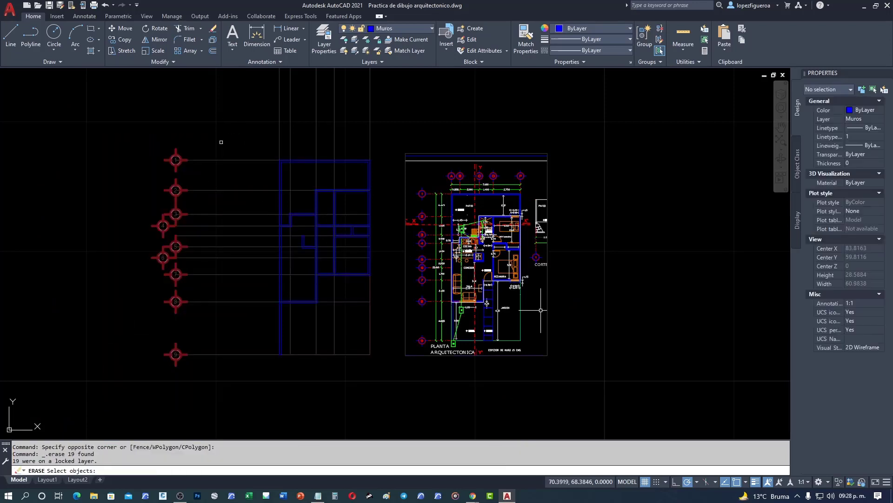
pyautogui.press('Escape')
pyautogui.scroll(-6, 269, 217)
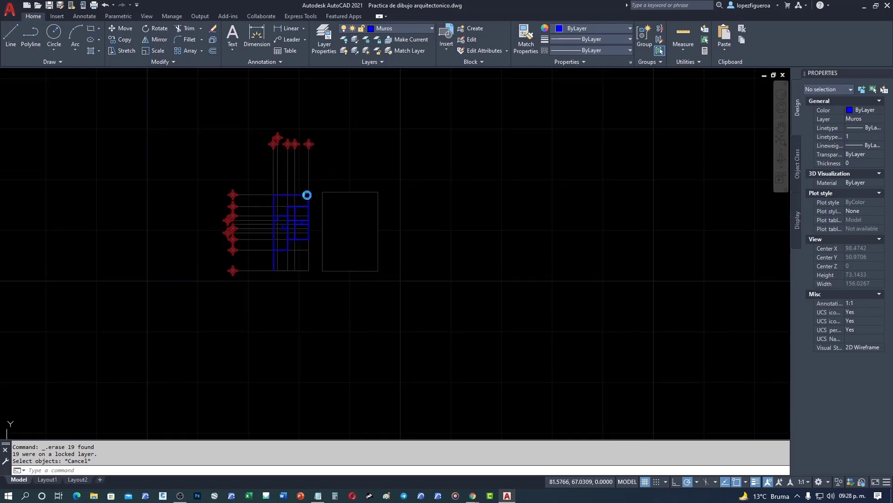
pyautogui.scroll(2, 298, 186)
pyautogui.scroll(2, 310, 159)
pyautogui.scroll(2, 313, 177)
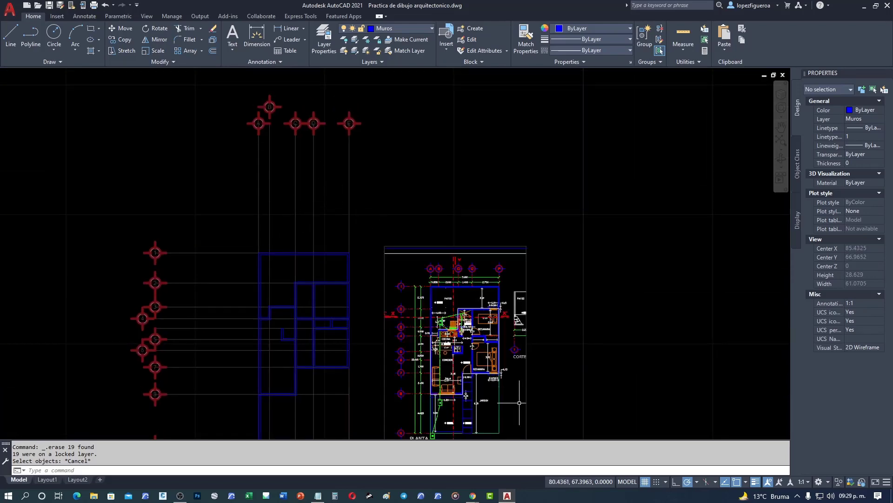
pyautogui.scroll(2, 331, 244)
pyautogui.moveTo(329, 243); pyautogui.dragTo(354, 342, button='middle')
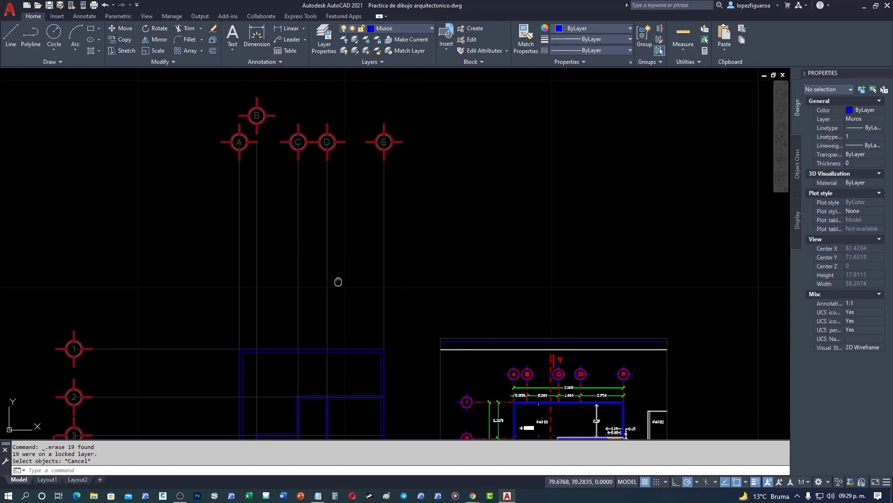
pyautogui.moveTo(337, 281)
pyautogui.mouseDown(button='middle')
pyautogui.moveTo(349, 247)
pyautogui.moveTo(302, 199)
pyautogui.moveTo(276, 320)
pyautogui.mouseUp(button='middle')
pyautogui.moveTo(336, 199); pyautogui.dragTo(314, 321, button='middle')
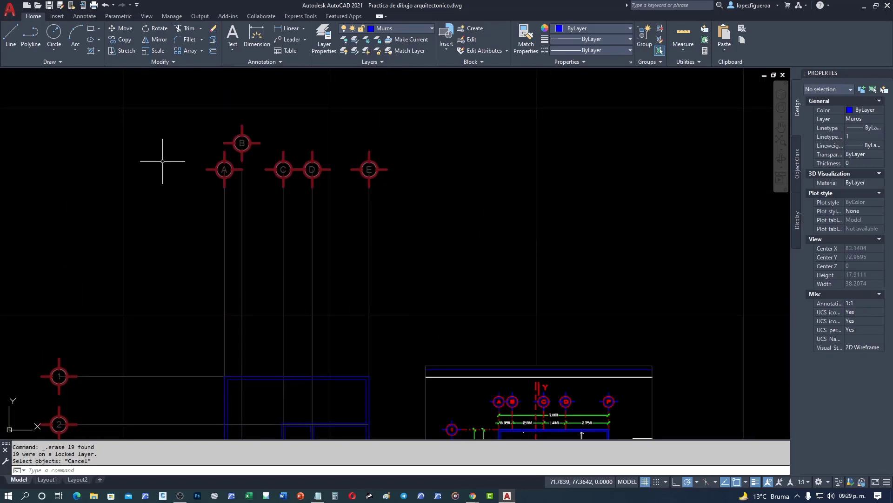
pyautogui.scroll(-1, 389, 183)
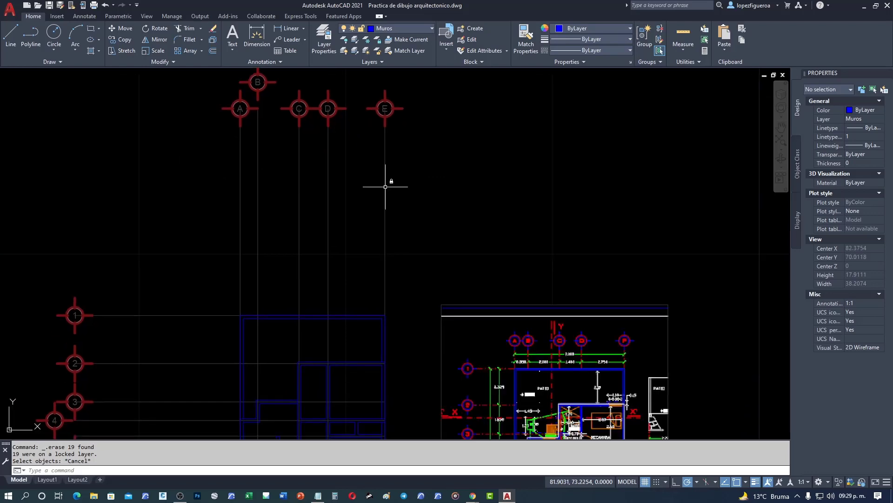
pyautogui.scroll(-3, 349, 249)
pyautogui.scroll(-1, 316, 226)
pyautogui.scroll(2, 316, 226)
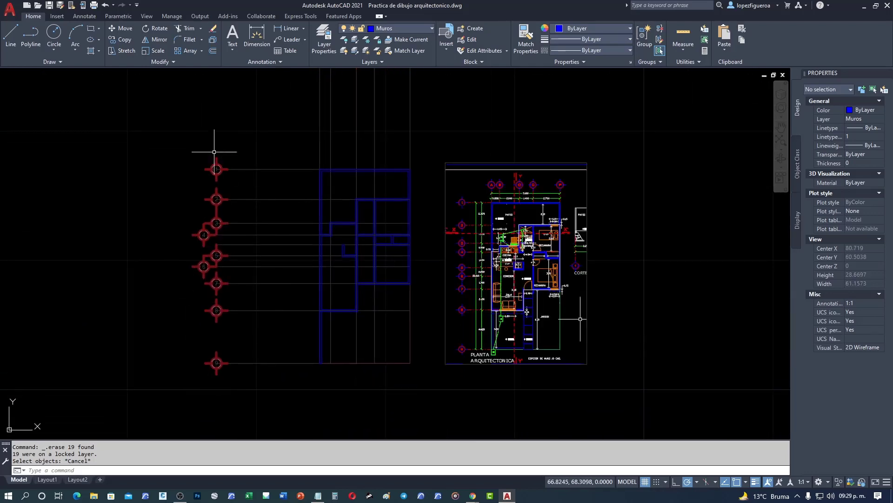
pyautogui.moveTo(286, 129); pyautogui.dragTo(219, 238, button='middle')
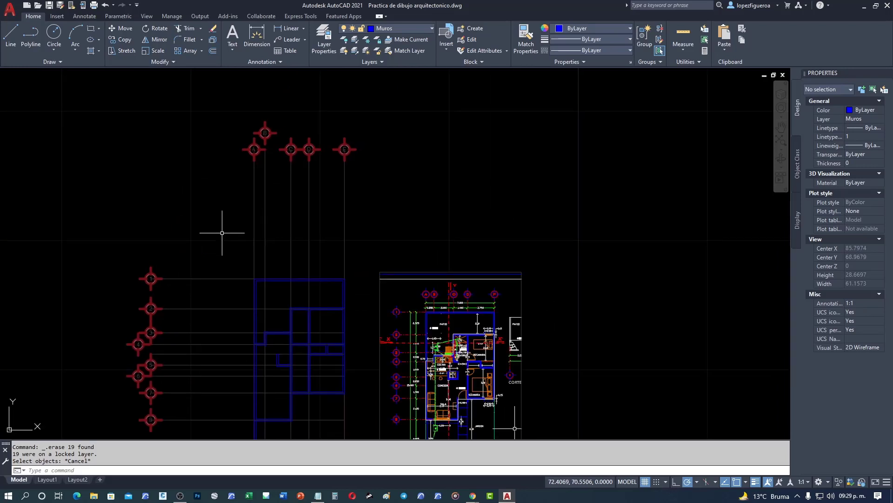
pyautogui.moveTo(317, 265); pyautogui.dragTo(247, 148, button='middle')
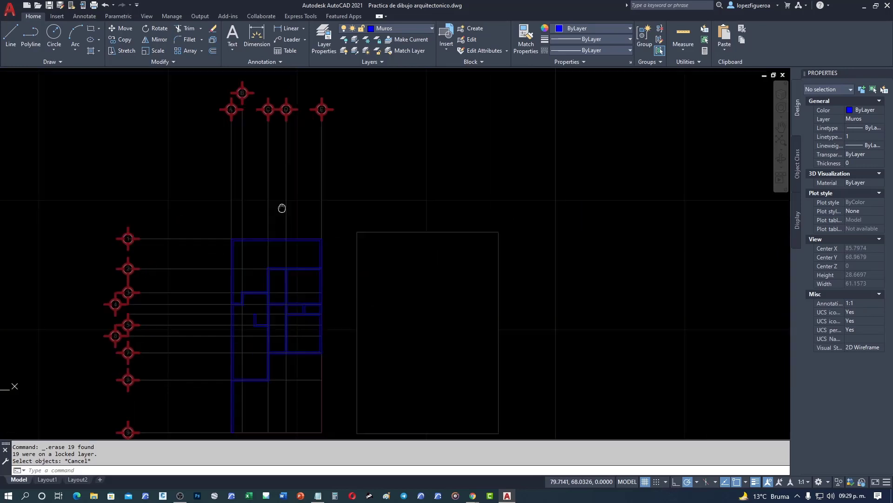
pyautogui.scroll(2, 442, 311)
pyautogui.moveTo(442, 311); pyautogui.dragTo(549, 314, button='middle')
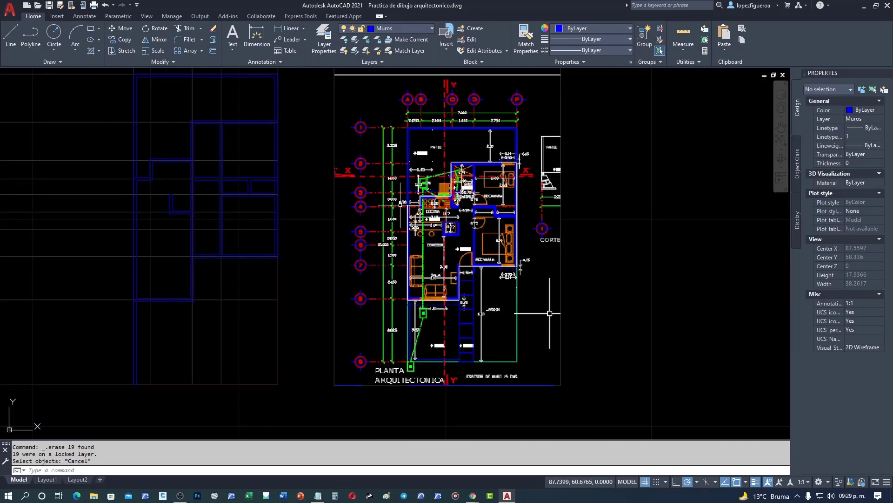
pyautogui.scroll(1, 549, 313)
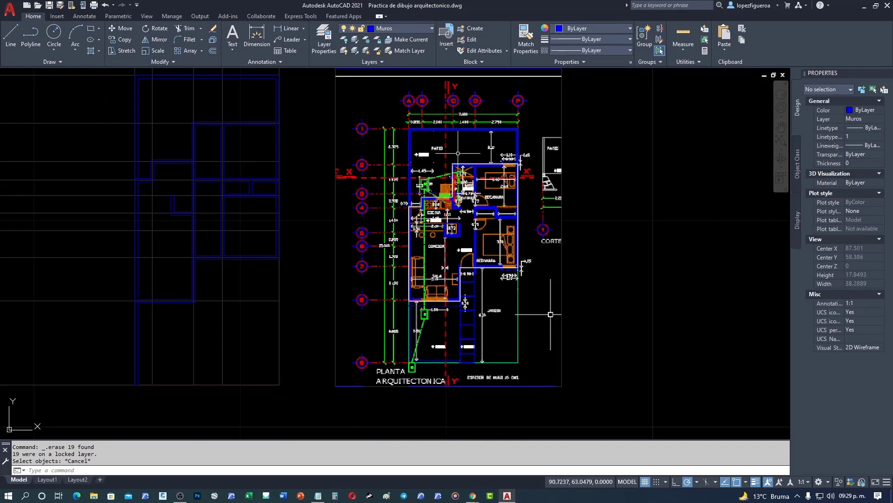
pyautogui.scroll(-1, 367, 247)
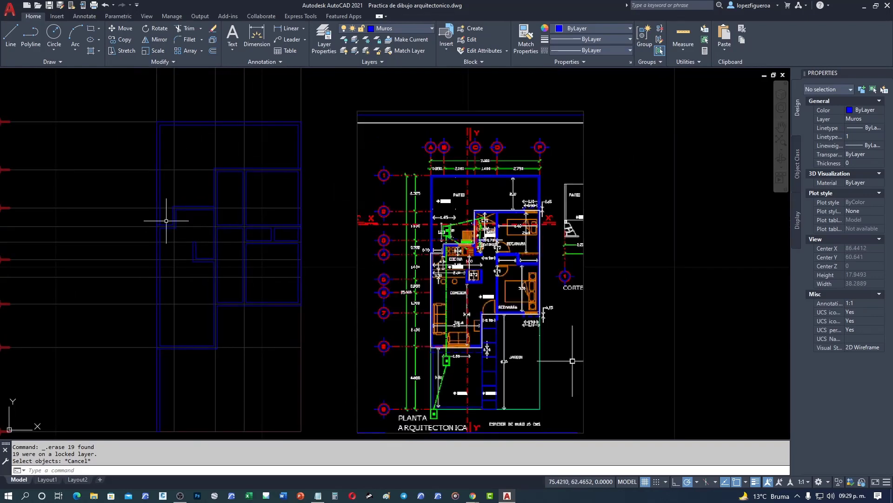
pyautogui.moveTo(349, 240); pyautogui.dragTo(429, 228, button='middle')
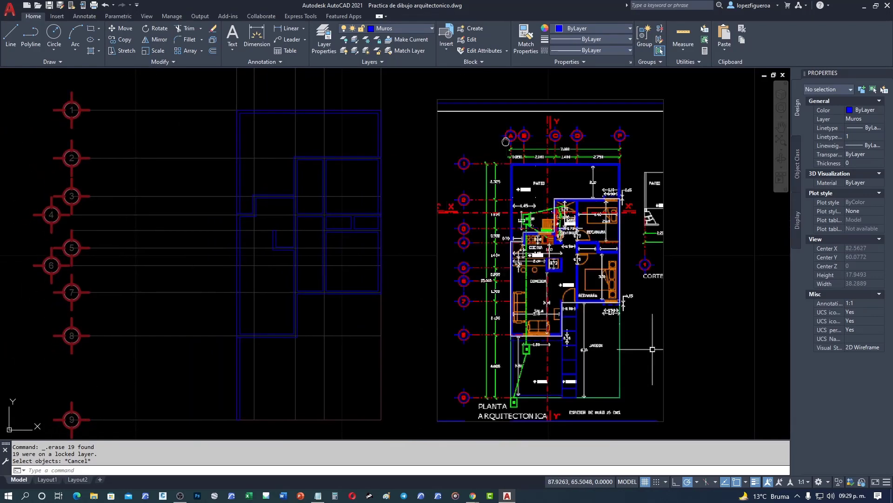
pyautogui.moveTo(643, 223); pyautogui.dragTo(479, 199, button='middle')
pyautogui.click(534, 252)
pyautogui.click(464, 201)
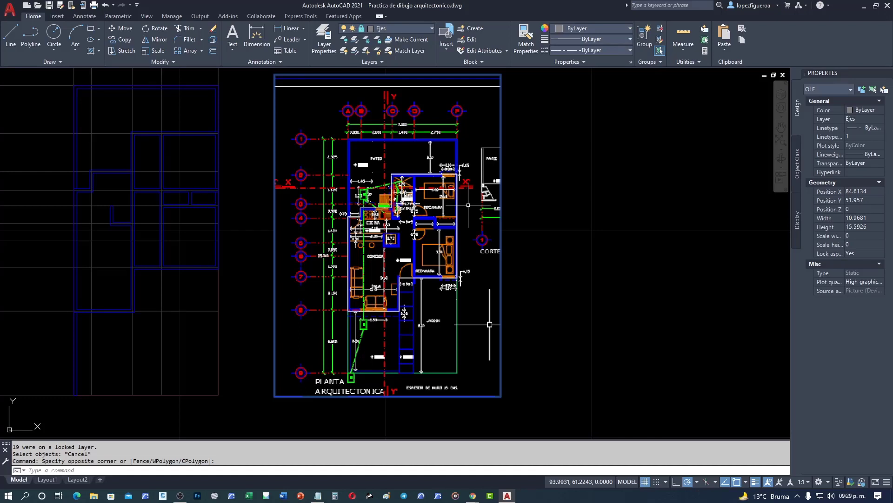
pyautogui.press('Escape')
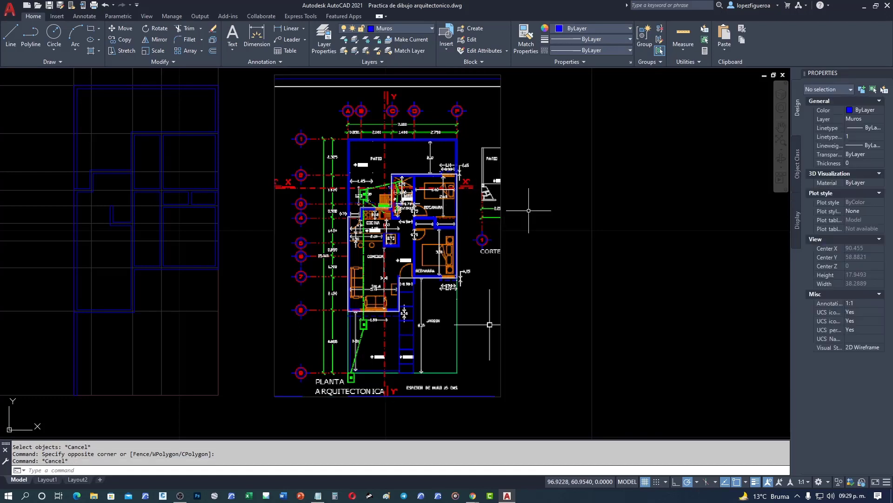
pyautogui.scroll(-2, 532, 210)
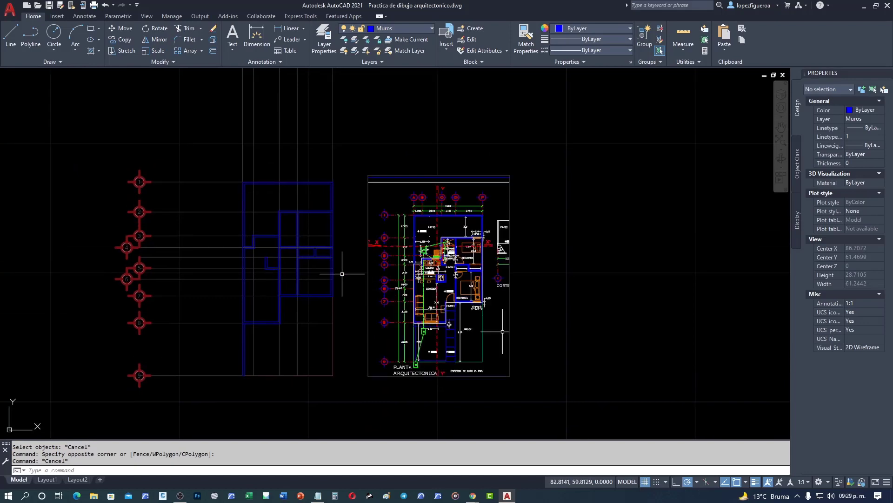
pyautogui.scroll(2, 298, 261)
pyautogui.scroll(2, 291, 244)
pyautogui.moveTo(290, 244)
pyautogui.mouseDown(button='middle')
pyautogui.moveTo(326, 277)
pyautogui.moveTo(325, 301)
pyautogui.mouseUp(button='middle')
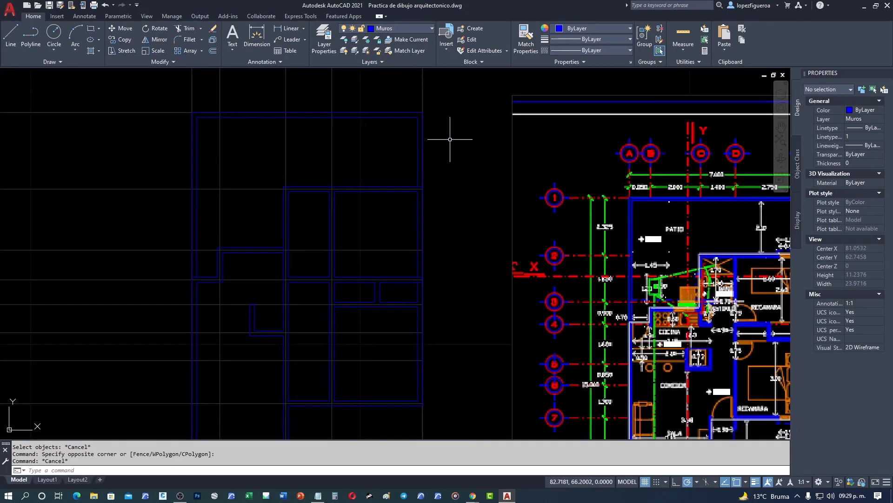
pyautogui.scroll(-1, 249, 312)
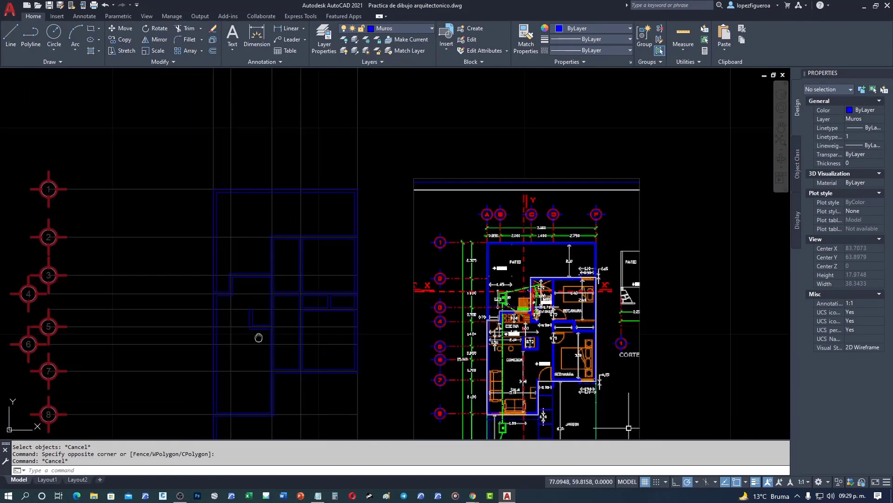
pyautogui.scroll(-1, 259, 336)
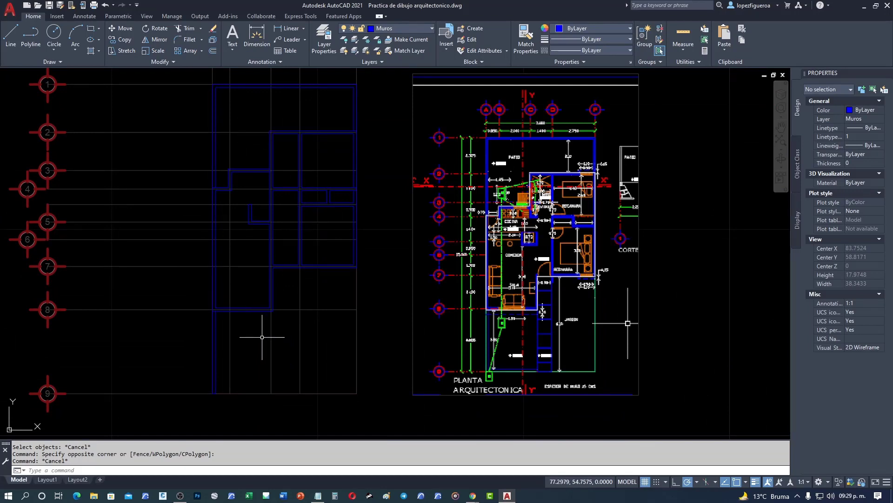
pyautogui.moveTo(259, 319)
pyautogui.mouseDown(button='middle')
pyautogui.moveTo(253, 367)
pyautogui.moveTo(237, 373)
pyautogui.mouseUp(button='middle')
pyautogui.scroll(-1, 239, 370)
pyautogui.scroll(-1, 256, 361)
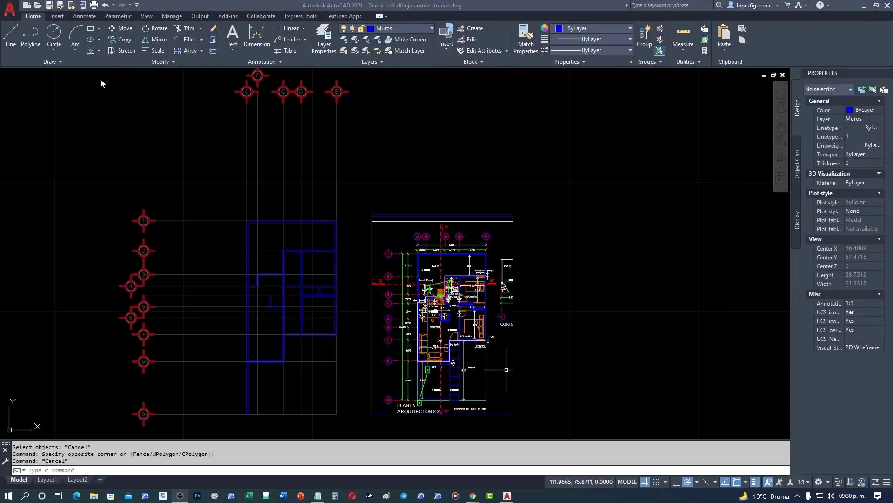
# Import curso autocad para arquitectos archivo referencia.pdf with the Use PDF layers option selected
pyautogui.click(57, 17)
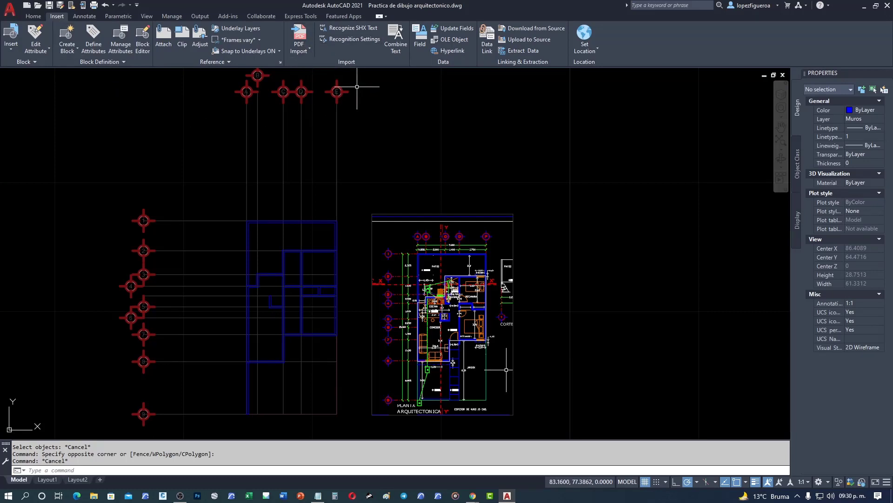
pyautogui.click(299, 35)
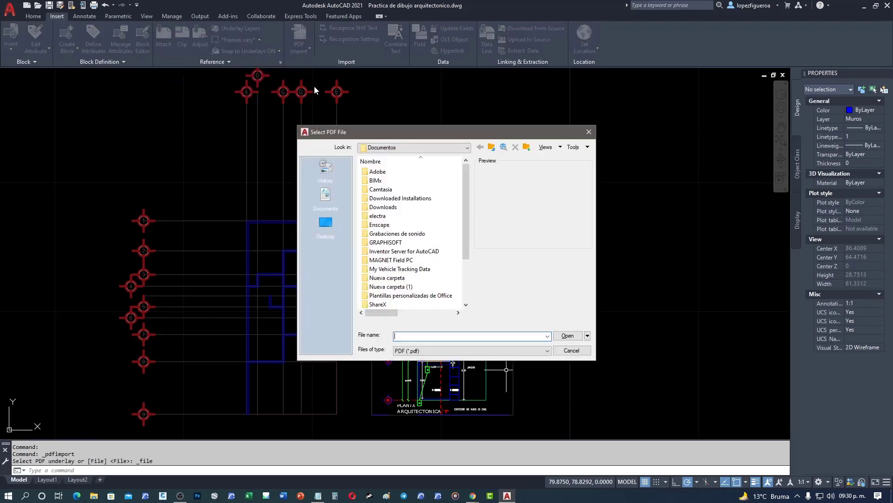
pyautogui.moveTo(465, 190); pyautogui.dragTo(481, 241)
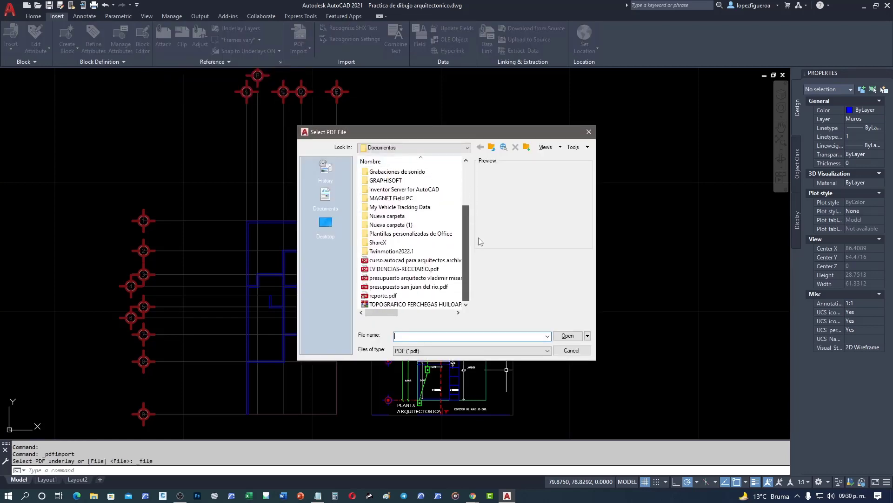
pyautogui.click(443, 261)
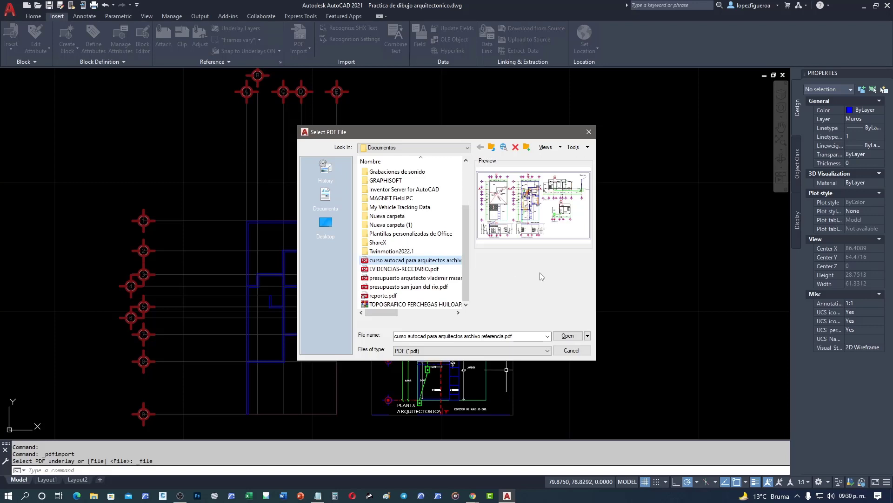
pyautogui.click(567, 336)
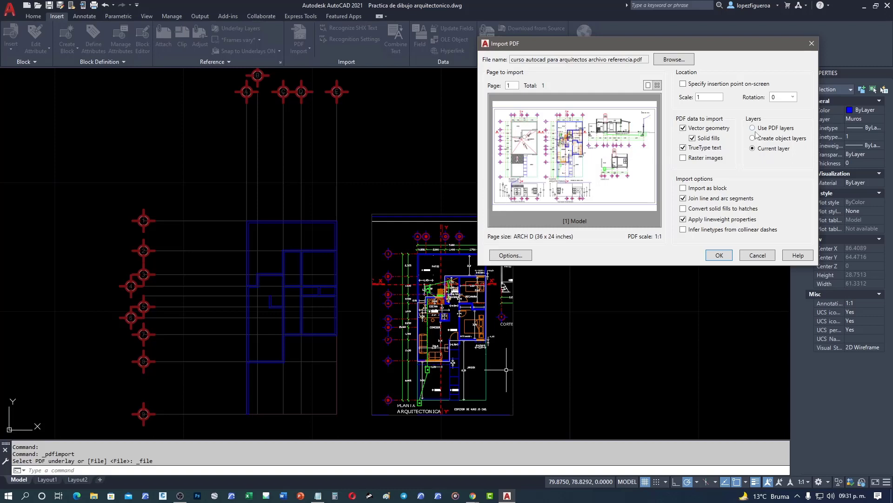
pyautogui.click(793, 129)
pyautogui.moveTo(739, 41); pyautogui.dragTo(673, 56)
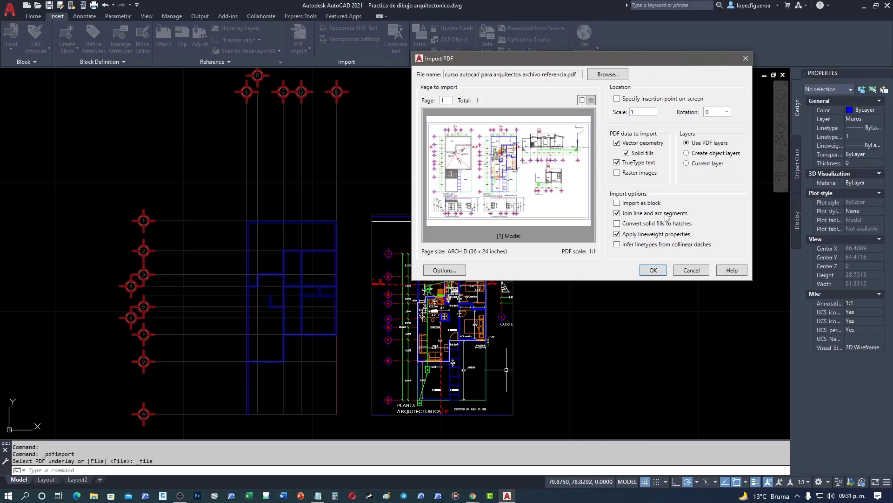
# Confirm the Import PDF dialog to bring the reference sheet in as linework
pyautogui.click(653, 270)
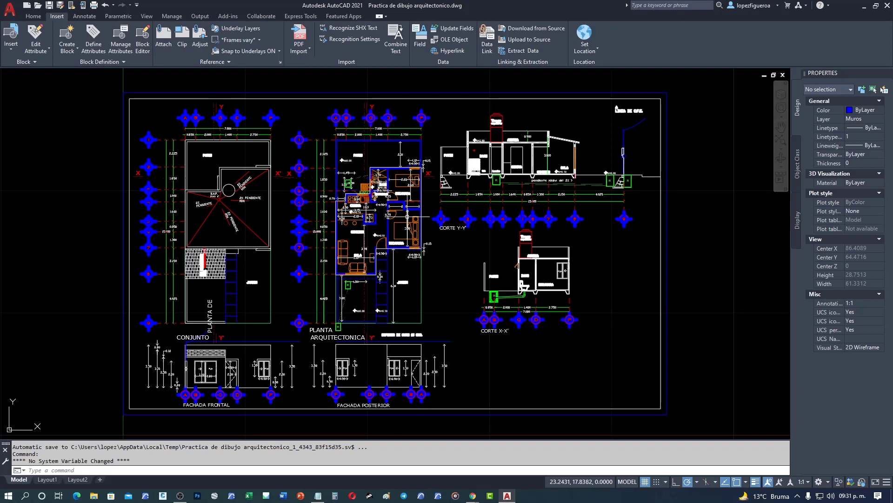
# Select an axis bubble circle and widen the Properties palette to read its layer
pyautogui.scroll(-2, 405, 216)
pyautogui.moveTo(381, 237); pyautogui.dragTo(448, 222, button='middle')
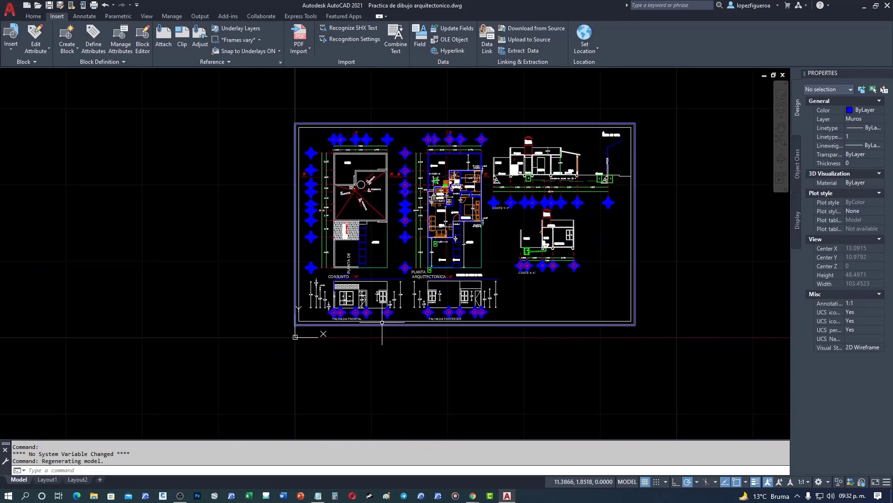
pyautogui.scroll(2, 404, 157)
pyautogui.scroll(2, 405, 157)
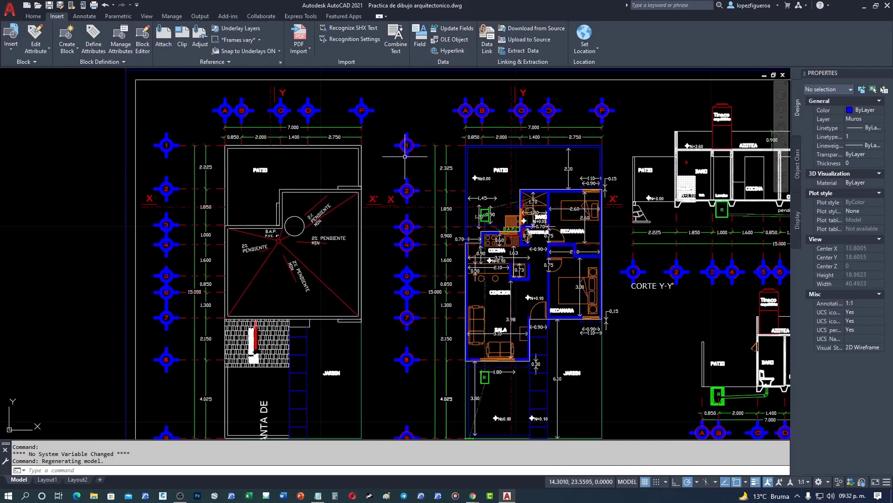
pyautogui.click(407, 151)
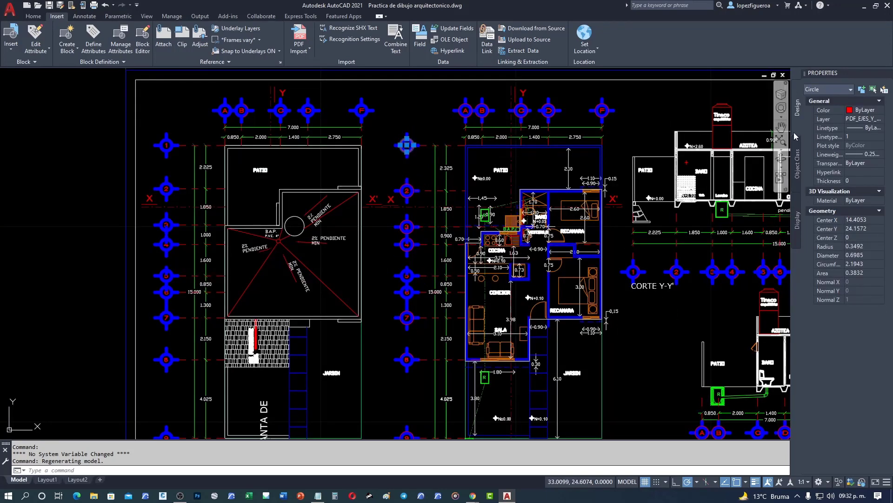
pyautogui.moveTo(747, 137); pyautogui.dragTo(628, 137)
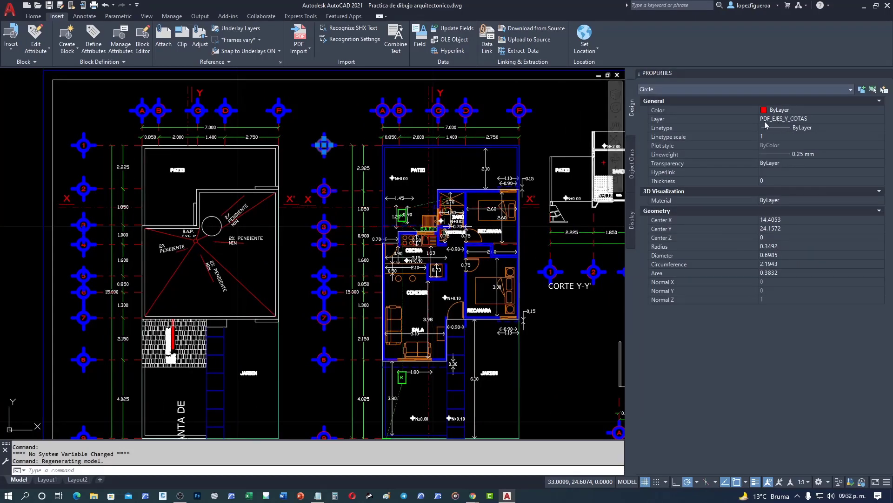
pyautogui.press('Escape')
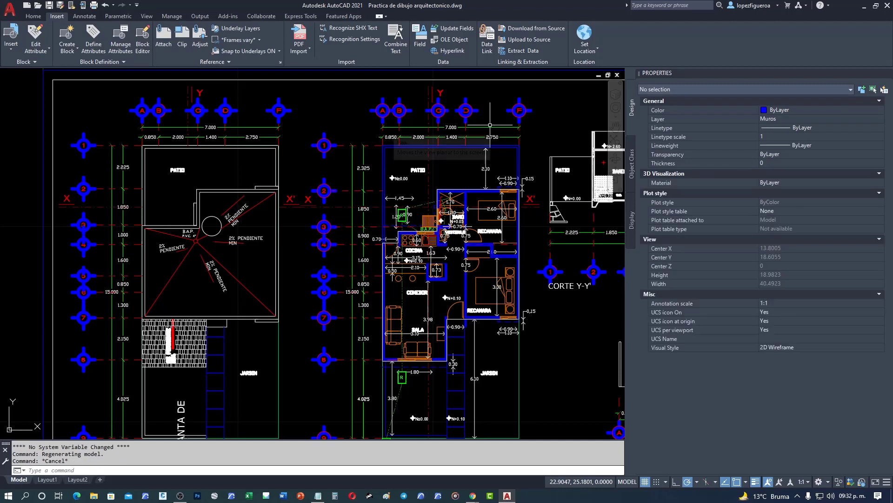
# Check the layers of the dimension line and PDF_MUROS wall outline, then reframe the sheet
pyautogui.click(490, 126)
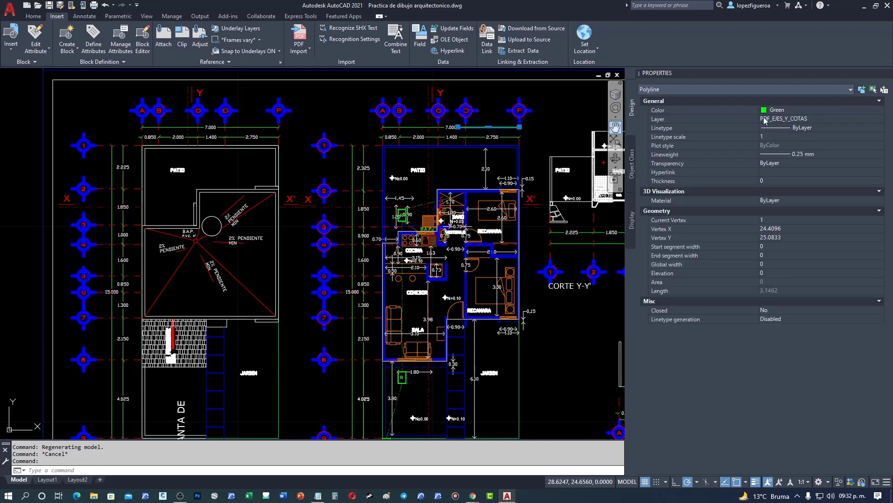
pyautogui.press('Escape')
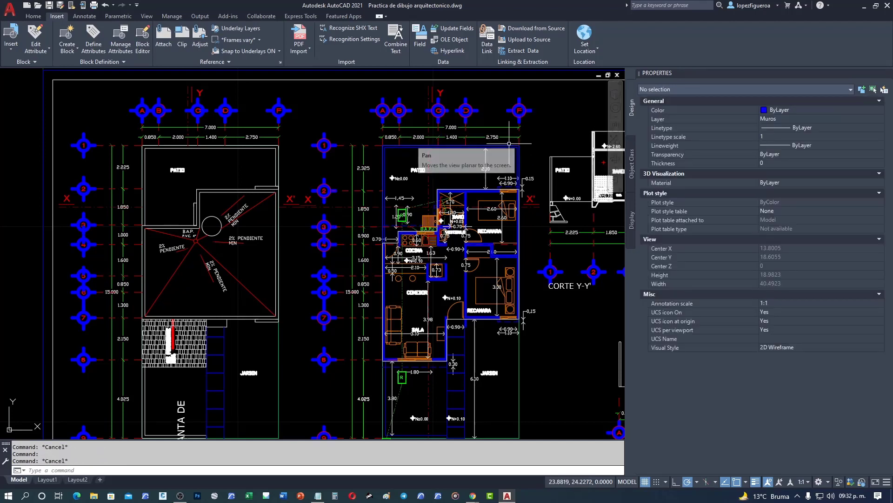
pyautogui.click(507, 147)
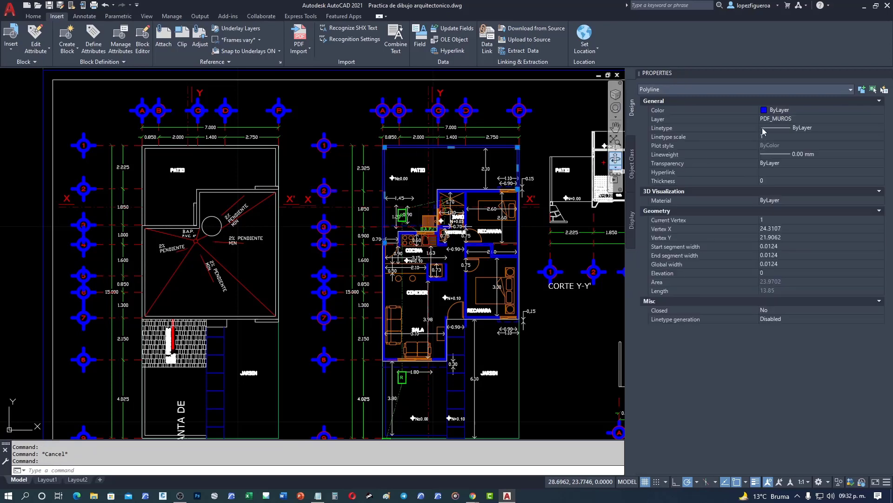
pyautogui.press('Escape')
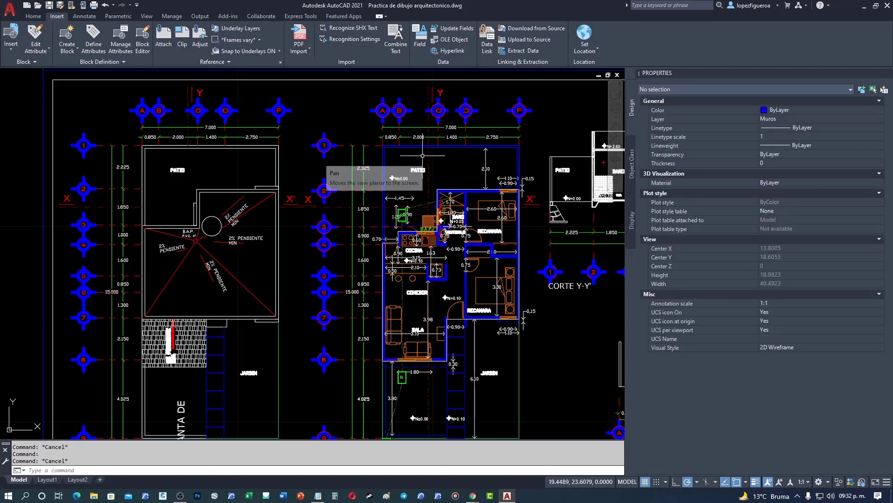
pyautogui.scroll(-2, 422, 154)
pyautogui.moveTo(438, 166)
pyautogui.mouseDown(button='middle')
pyautogui.moveTo(270, 162)
pyautogui.moveTo(289, 159)
pyautogui.mouseUp(button='middle')
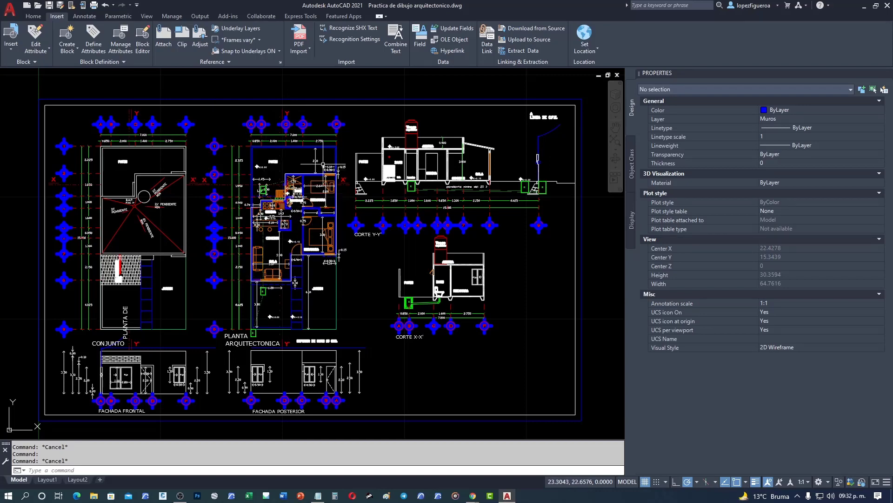
pyautogui.scroll(2, 321, 164)
pyautogui.scroll(-2, 322, 164)
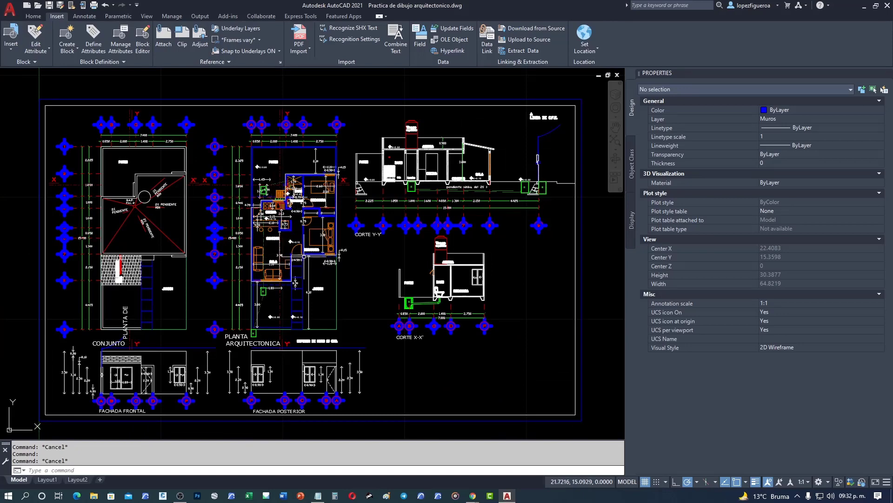
pyautogui.scroll(-2, 301, 244)
pyautogui.scroll(2, 299, 257)
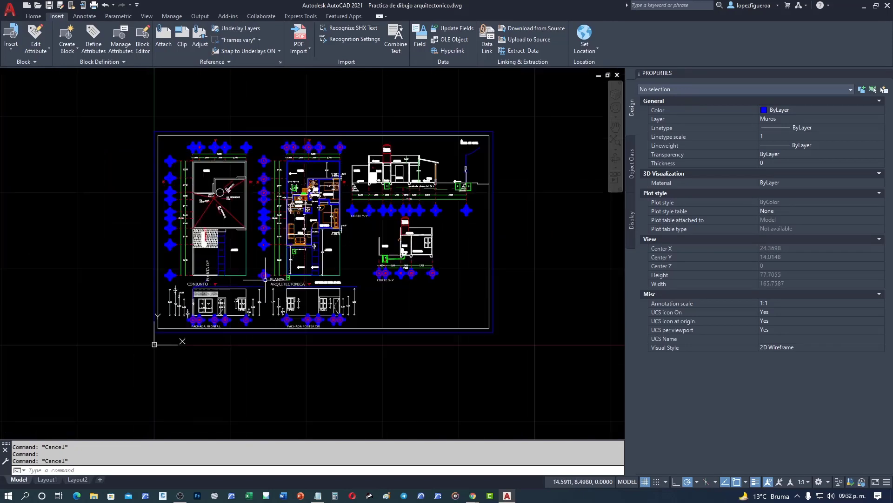
pyautogui.scroll(2, 300, 257)
pyautogui.scroll(-1, 300, 257)
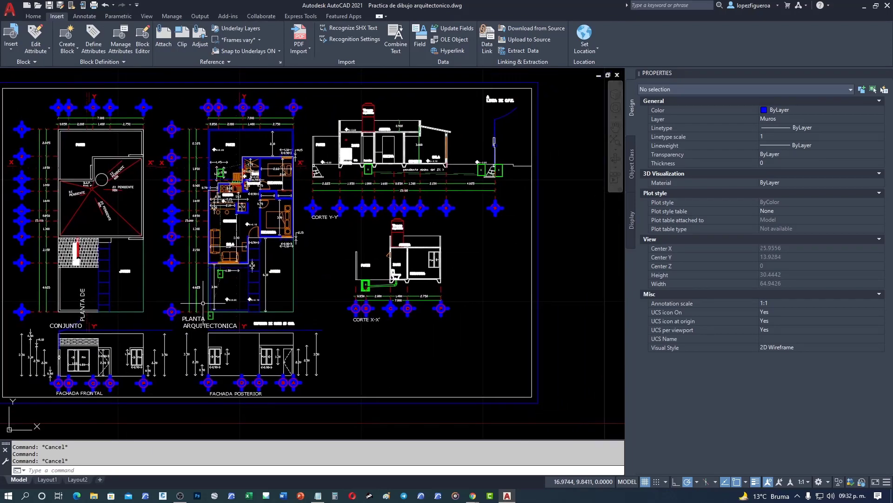
pyautogui.scroll(-1, 247, 288)
pyautogui.moveTo(247, 288); pyautogui.dragTo(231, 299, button='middle')
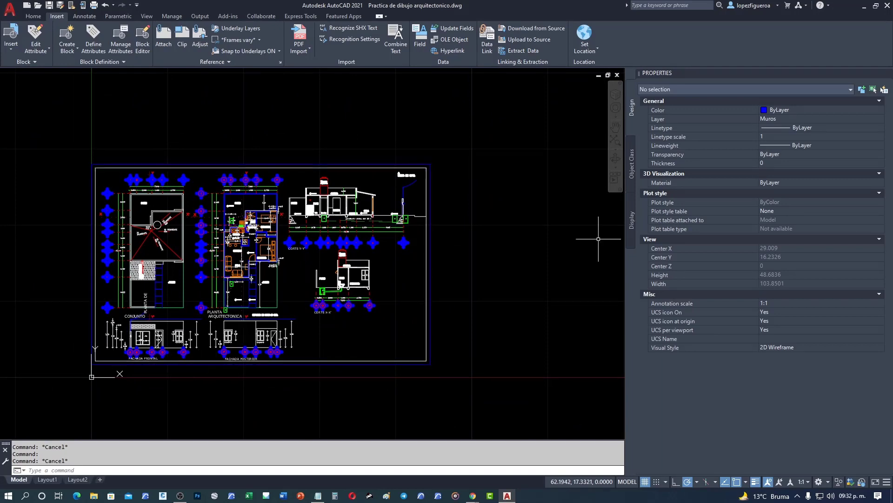
# Zoom to extents, then zoom and pan toward the reference sheet and the distant drawings
pyautogui.write('z')
pyautogui.press('Return')
pyautogui.write('e')
pyautogui.press('Return')
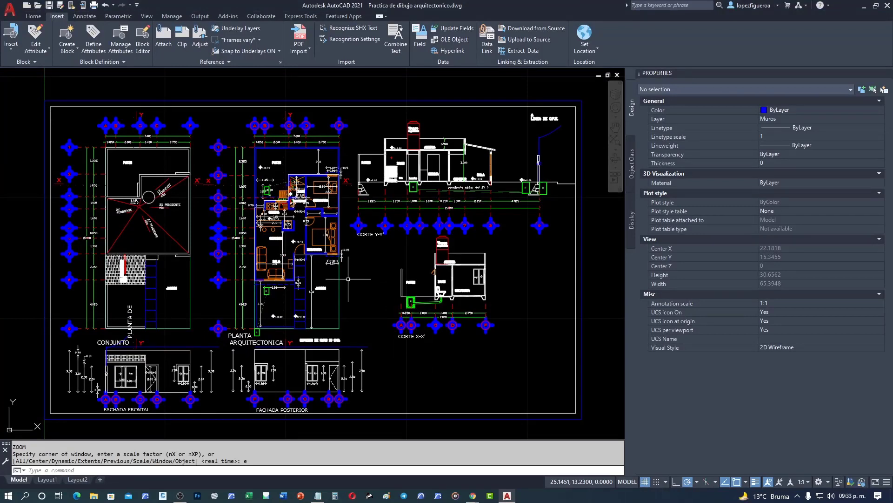
pyautogui.scroll(-5, 356, 277)
pyautogui.scroll(-1, 358, 278)
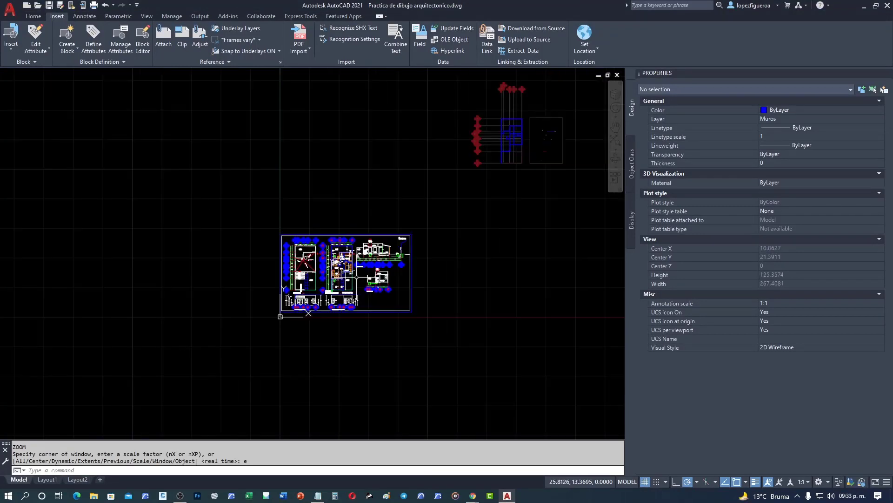
pyautogui.scroll(-5, 368, 280)
pyautogui.scroll(-2, 376, 280)
pyautogui.scroll(-4, 406, 290)
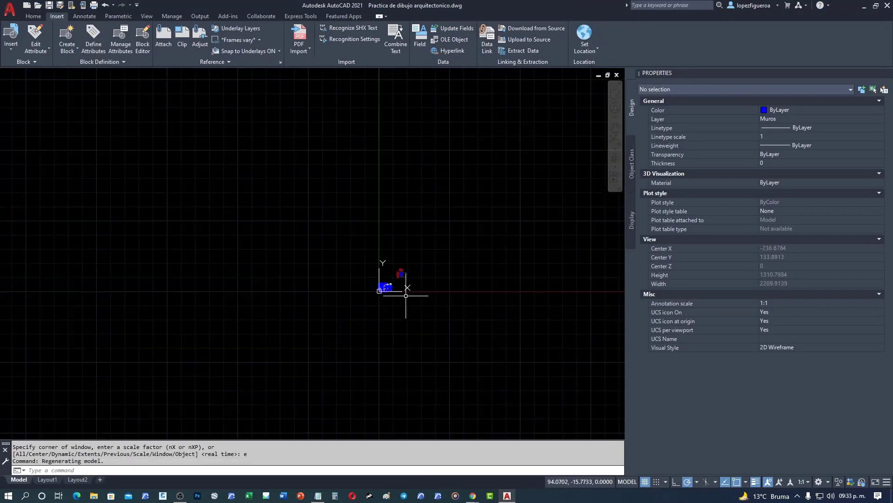
pyautogui.scroll(6, 403, 288)
pyautogui.scroll(5, 384, 259)
pyautogui.scroll(-3, 384, 260)
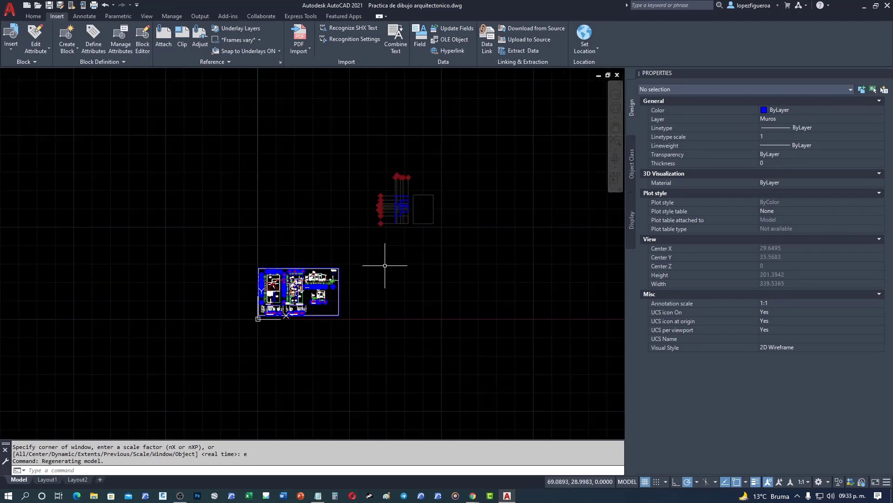
pyautogui.moveTo(385, 261)
pyautogui.mouseDown(button='middle')
pyautogui.moveTo(304, 261)
pyautogui.moveTo(319, 251)
pyautogui.moveTo(303, 303)
pyautogui.moveTo(319, 154)
pyautogui.moveTo(355, 267)
pyautogui.mouseUp(button='middle')
# Zoom and pan to frame the reference sheet beside the traced walls and red axis grid
pyautogui.scroll(2, 355, 267)
pyautogui.scroll(1, 325, 265)
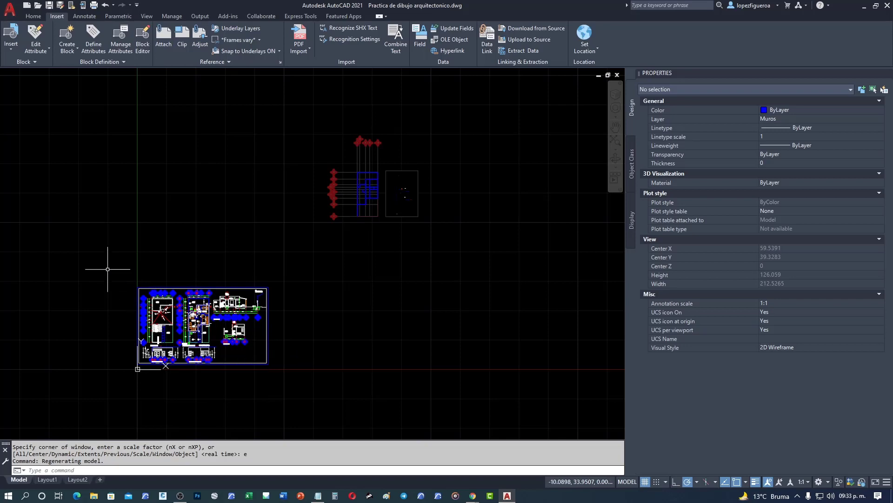
pyautogui.scroll(3, 186, 320)
pyautogui.scroll(2, 182, 336)
pyautogui.scroll(4, 182, 336)
pyautogui.scroll(4, 182, 336)
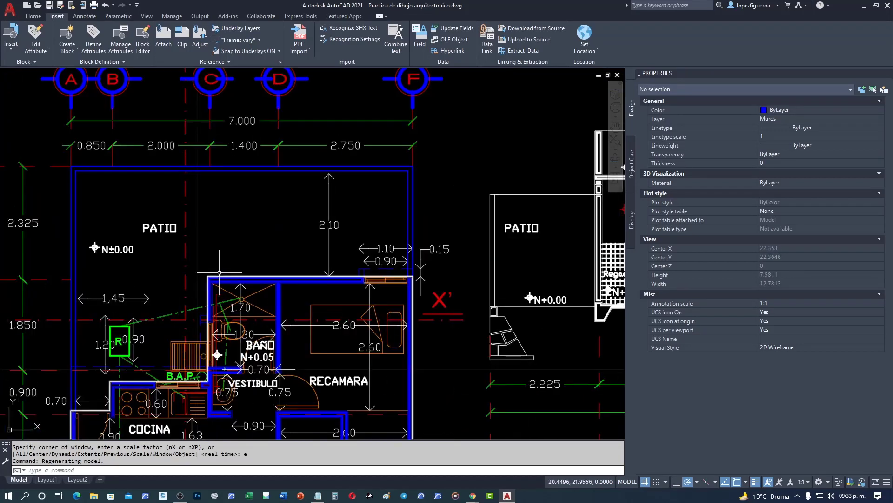
pyautogui.scroll(-8, 182, 336)
pyautogui.scroll(-6, 219, 267)
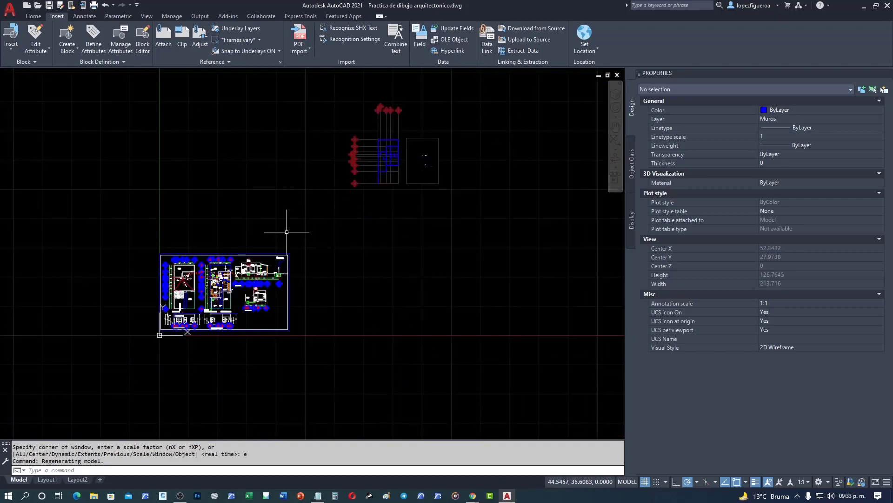
pyautogui.scroll(4, 388, 162)
pyautogui.scroll(5, 389, 149)
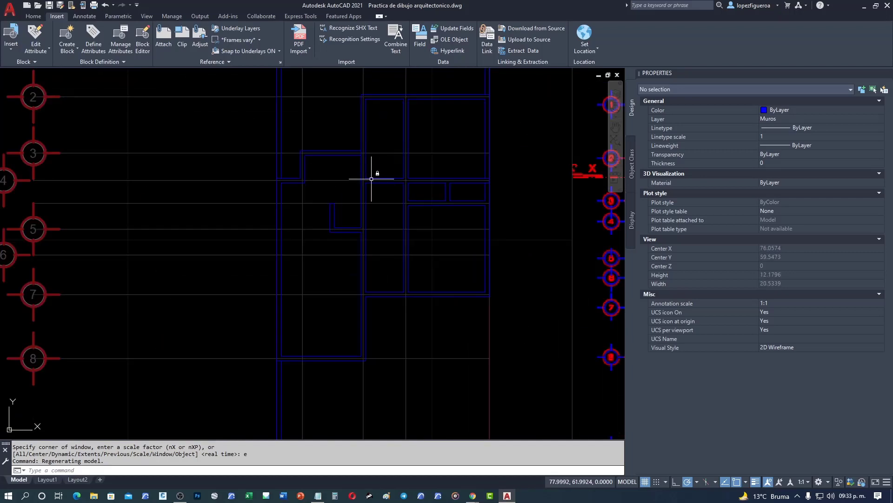
pyautogui.scroll(-5, 385, 191)
pyautogui.scroll(-3, 256, 309)
pyautogui.scroll(-2, 359, 224)
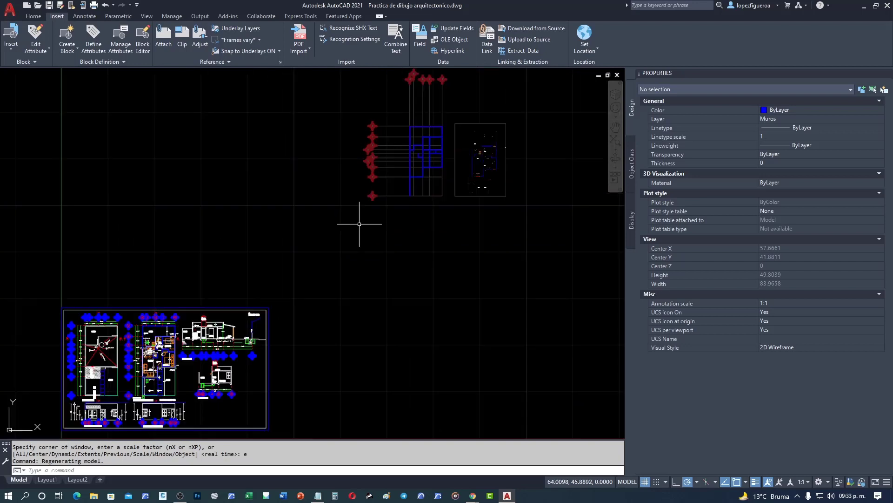
pyautogui.moveTo(249, 323); pyautogui.dragTo(260, 284, button='middle')
pyautogui.write('M')
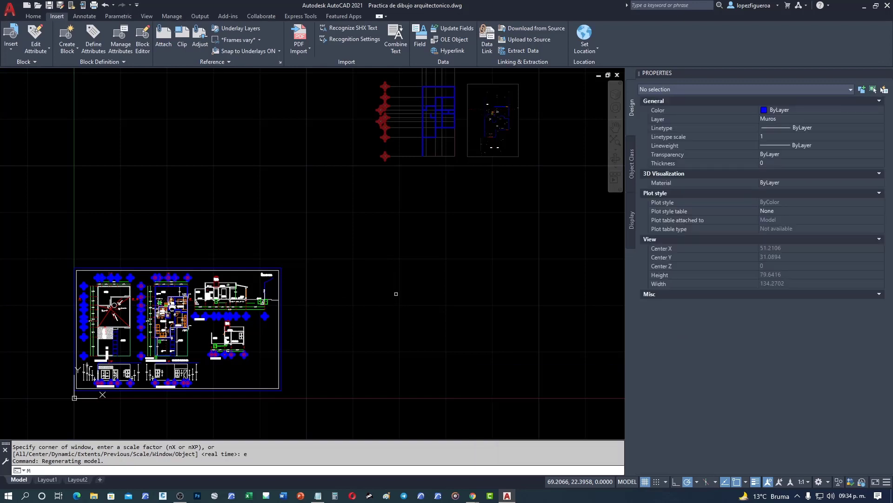
pyautogui.press('Return')
pyautogui.click(327, 213)
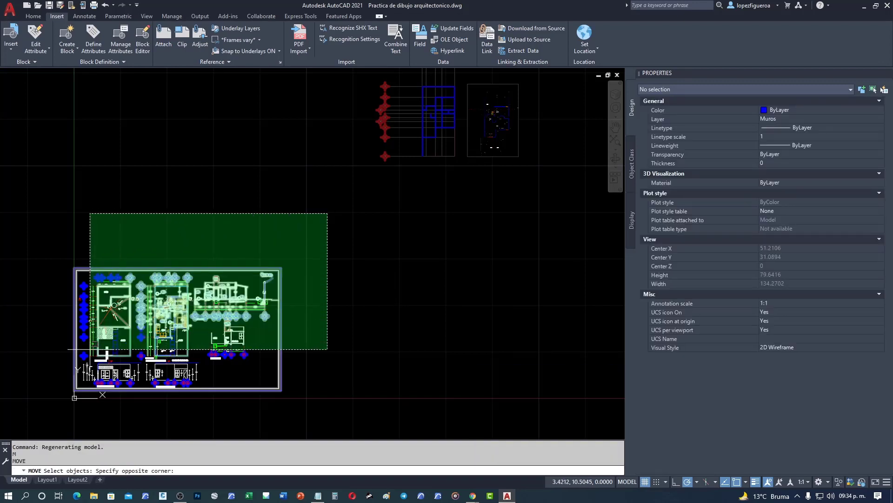
pyautogui.click(44, 417)
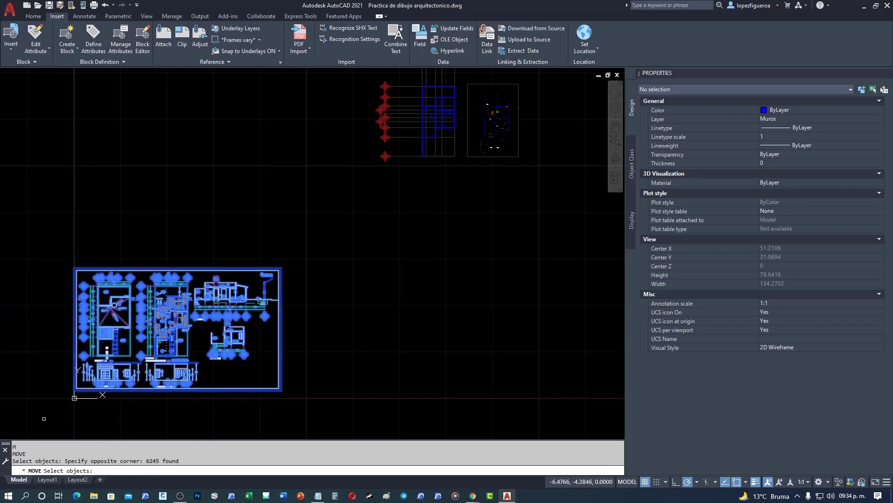
pyautogui.press('Return')
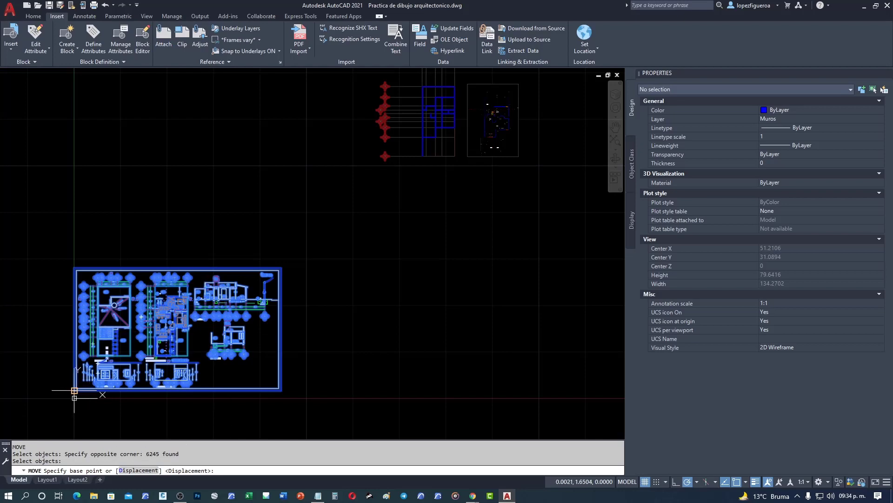
pyautogui.click(74, 391)
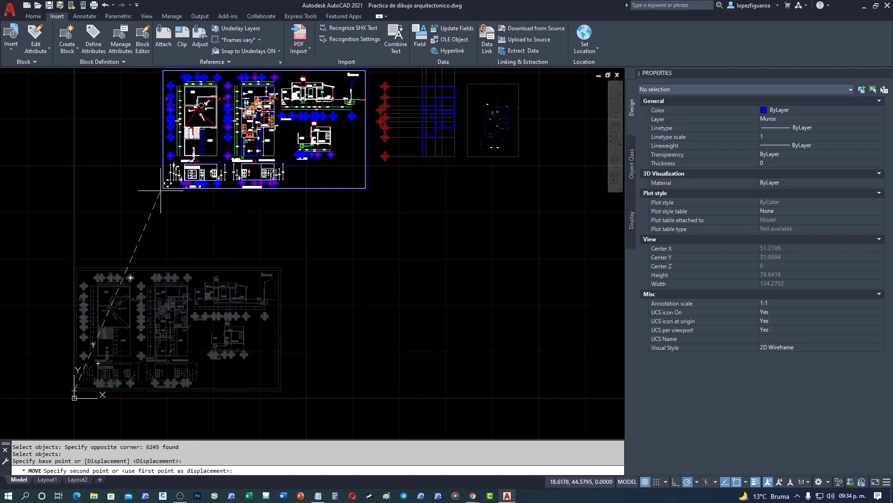
pyautogui.click(161, 190)
pyautogui.scroll(1, 261, 214)
pyautogui.scroll(1, 265, 218)
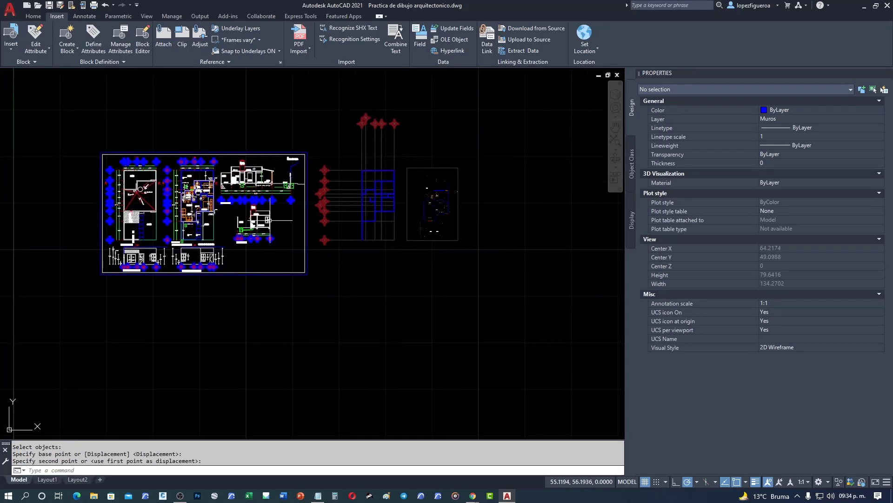
pyautogui.scroll(1, 270, 221)
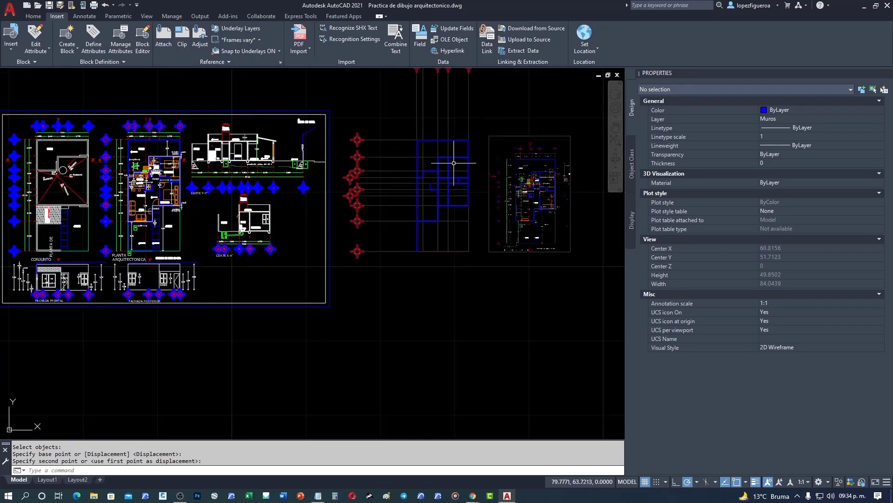
pyautogui.scroll(2, 455, 163)
pyautogui.moveTo(385, 185); pyautogui.dragTo(493, 159, button='middle')
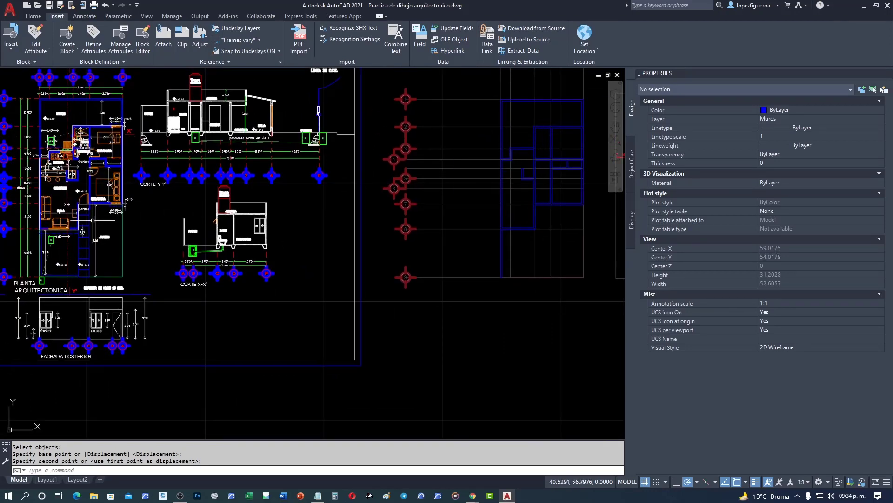
pyautogui.scroll(-1, 168, 226)
pyautogui.scroll(-1, 177, 249)
pyautogui.moveTo(176, 249); pyautogui.dragTo(259, 237, button='middle')
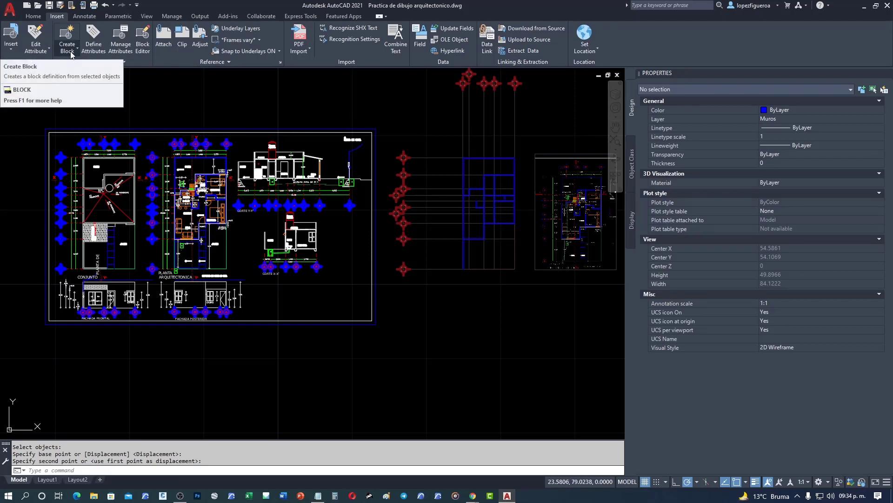
# Start a new block named 'plano de referencia' and select the entire reference sheet for it
pyautogui.click(40, 17)
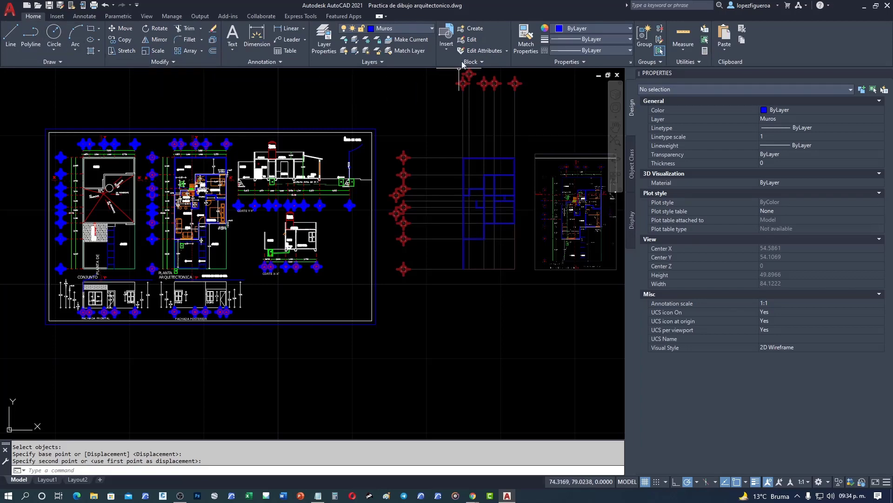
pyautogui.click(475, 29)
pyautogui.write('plano de referenci')
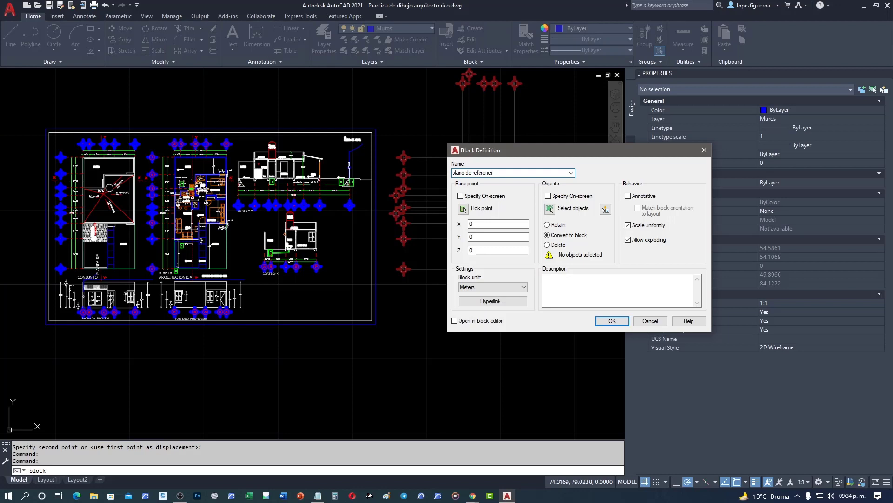
pyautogui.write('a')
pyautogui.click(550, 210)
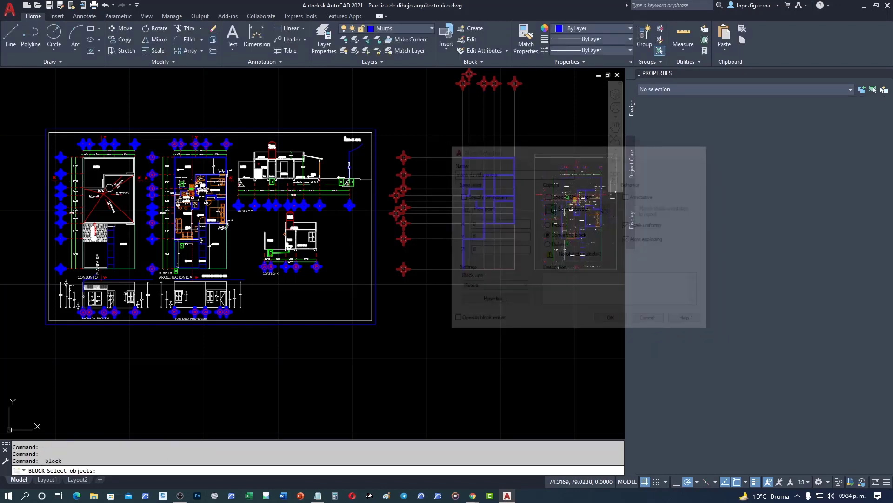
pyautogui.click(16, 104)
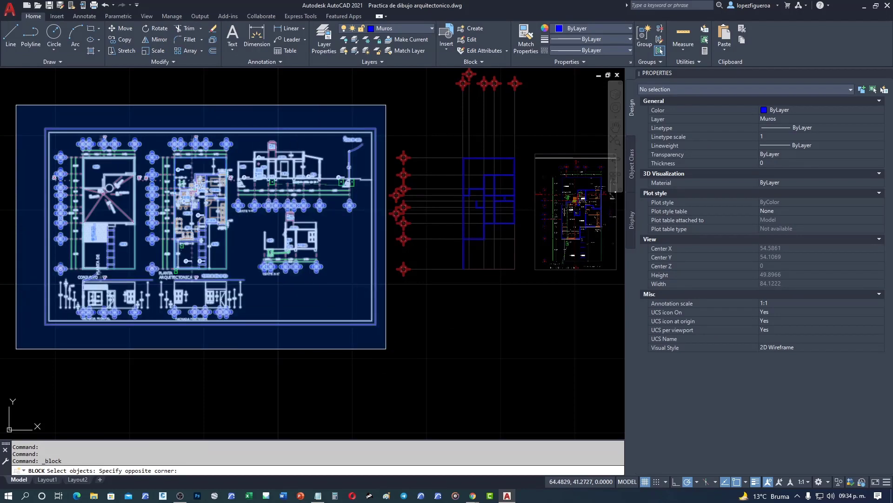
pyautogui.click(386, 348)
pyautogui.press('Return')
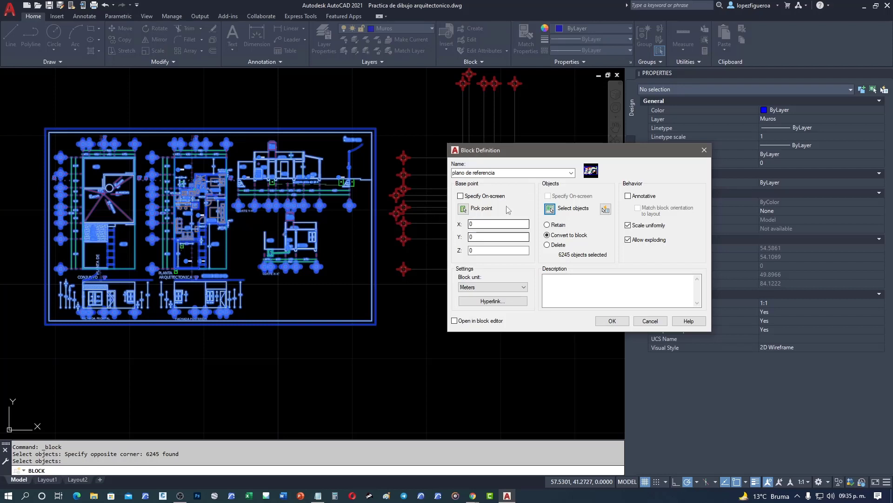
# Set the block's base point at the R box corner and create the block
pyautogui.click(460, 196)
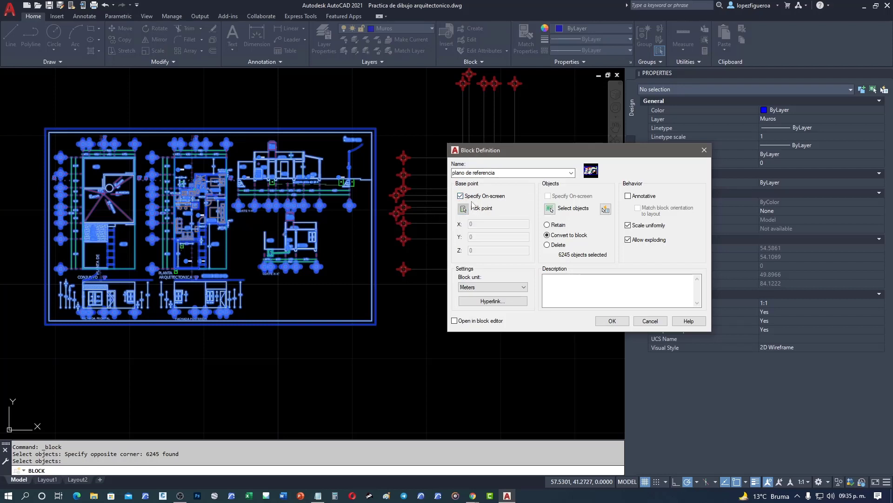
pyautogui.click(462, 196)
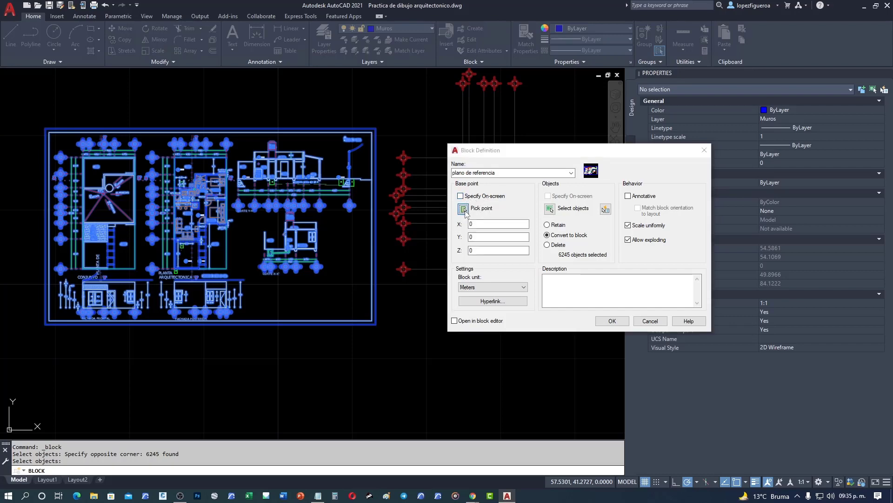
pyautogui.click(465, 208)
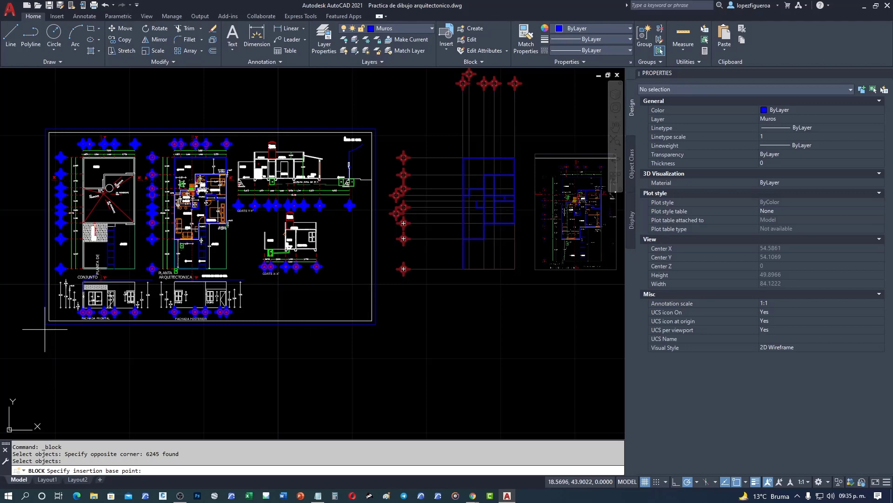
pyautogui.scroll(2, 163, 271)
pyautogui.scroll(2, 163, 271)
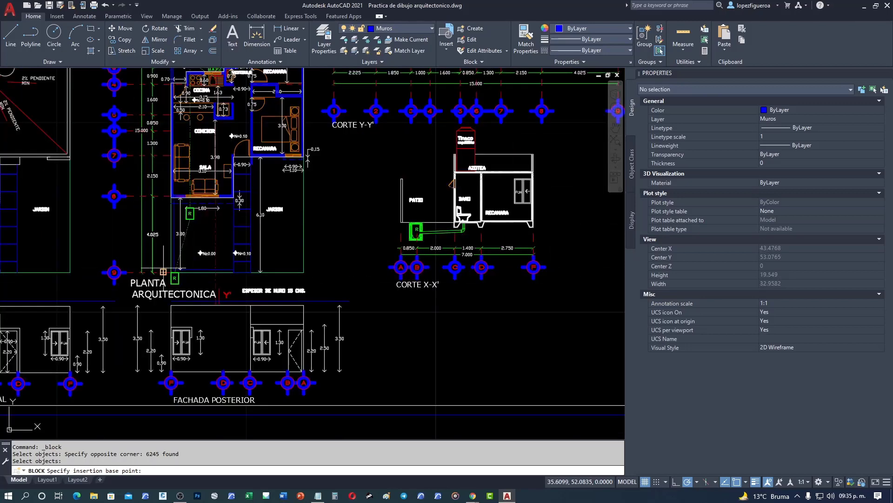
pyautogui.scroll(3, 163, 271)
pyautogui.scroll(3, 159, 279)
pyautogui.scroll(2, 151, 288)
pyautogui.scroll(3, 143, 298)
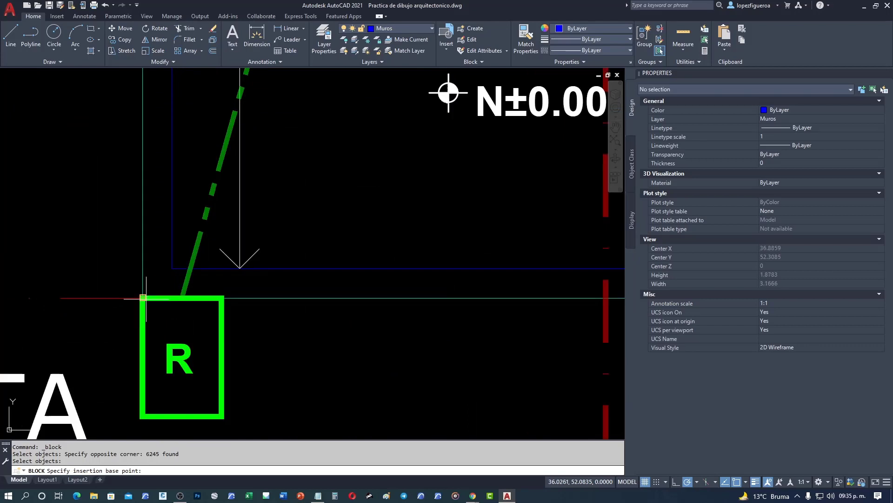
pyautogui.click(142, 297)
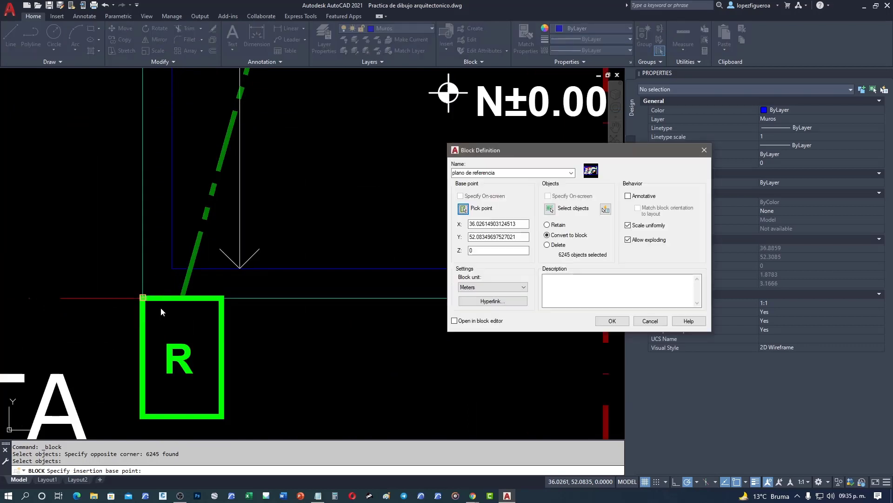
pyautogui.click(612, 321)
# Recenter the view on the sheet and select the plano de referencia block
pyautogui.scroll(-7, 265, 225)
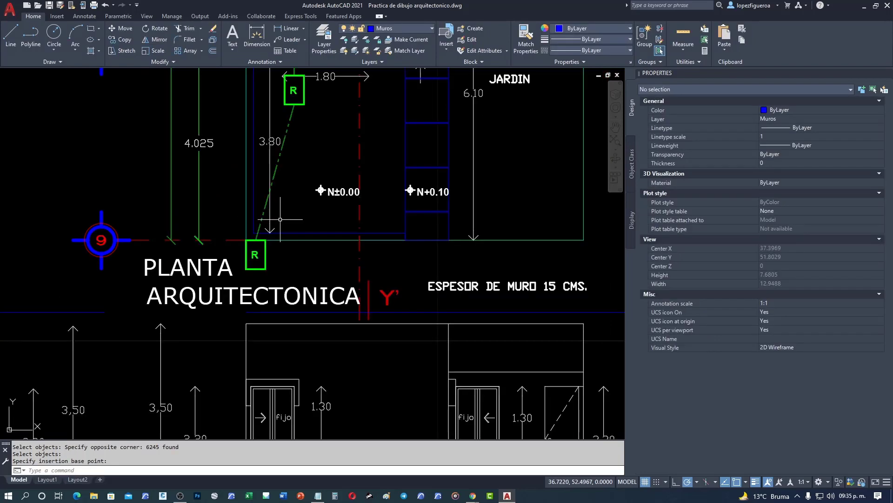
pyautogui.scroll(-6, 298, 218)
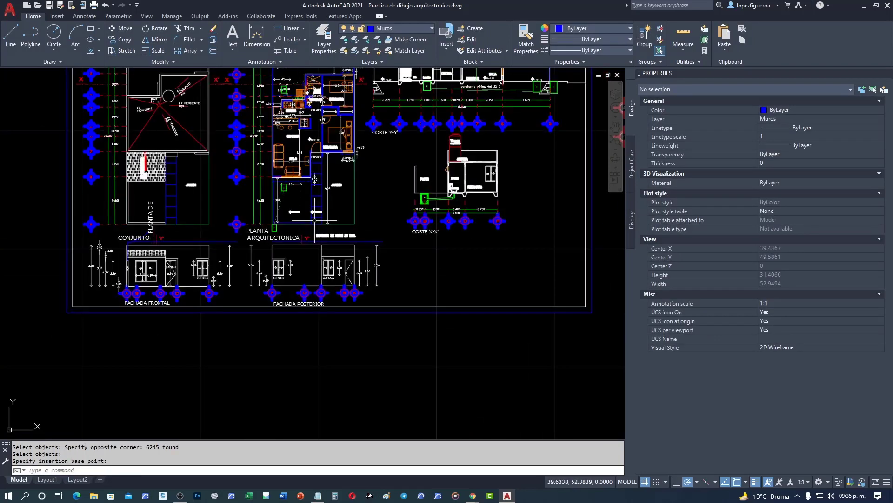
pyautogui.scroll(-2, 326, 223)
pyautogui.moveTo(337, 223); pyautogui.dragTo(282, 268, button='middle')
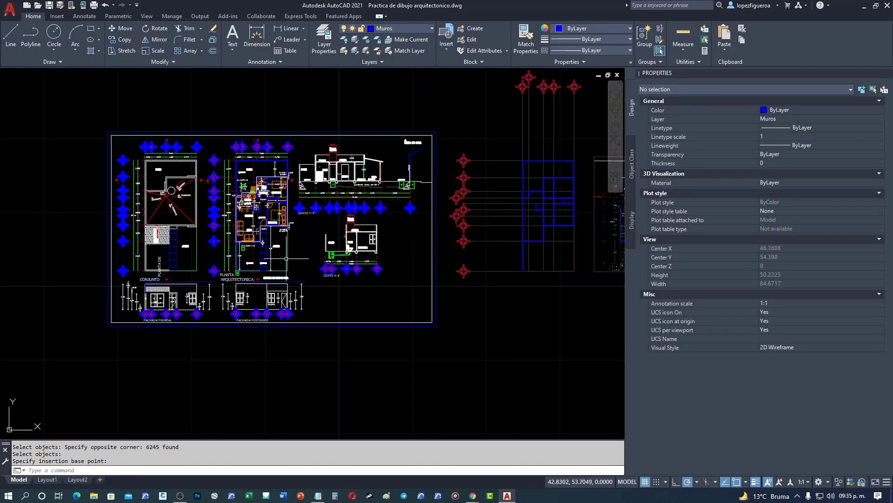
pyautogui.click(316, 133)
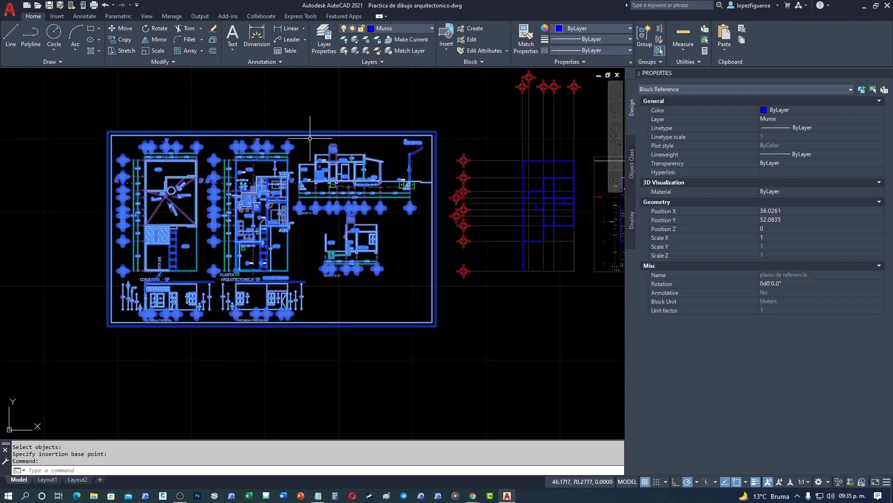
pyautogui.scroll(4, 242, 283)
pyautogui.scroll(3, 242, 283)
pyautogui.scroll(6, 223, 244)
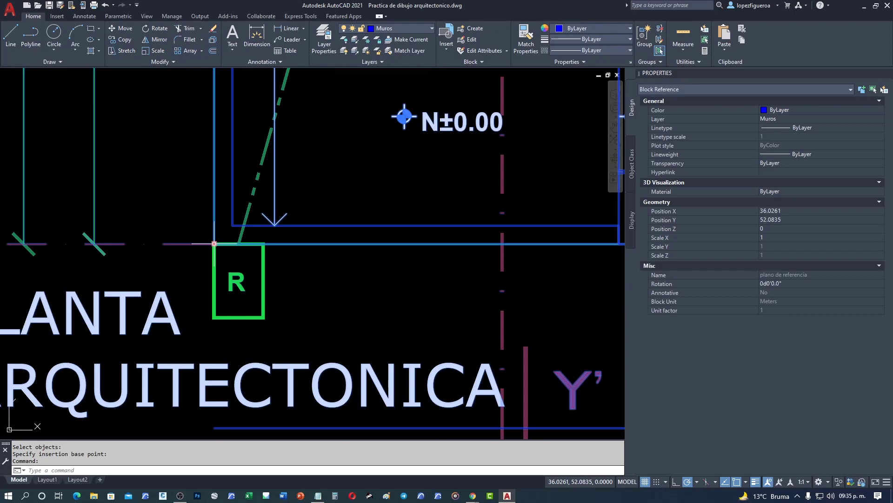
# Drag the block's insertion grip onto the traced walls' matching corner (X 74.8887, Y 52.0314)
pyautogui.click(214, 243)
pyautogui.scroll(-5, 215, 243)
pyautogui.scroll(-4, 232, 308)
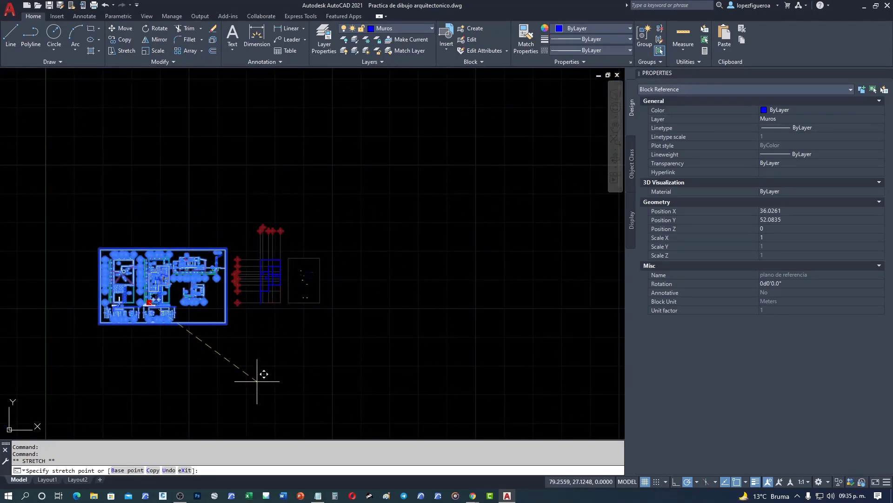
pyautogui.scroll(2, 265, 368)
pyautogui.scroll(2, 275, 326)
pyautogui.scroll(3, 289, 275)
pyautogui.scroll(4, 280, 261)
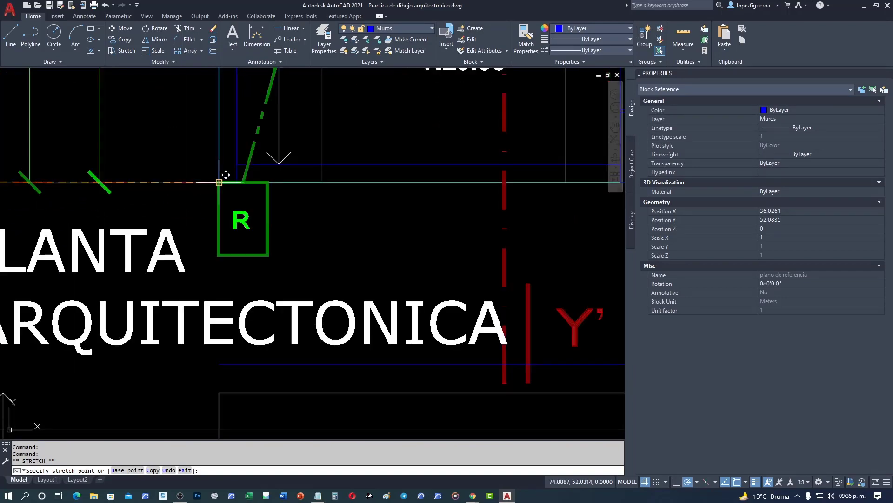
pyautogui.scroll(3, 224, 182)
pyautogui.scroll(-3, 226, 179)
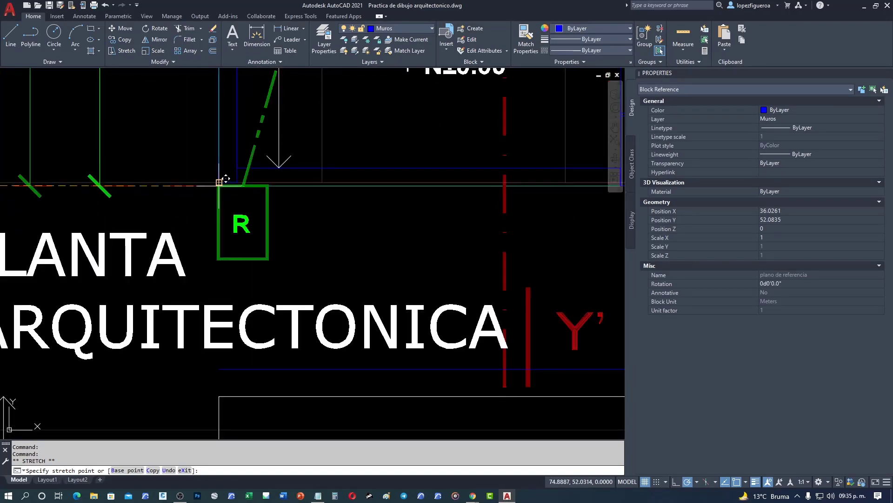
pyautogui.click(225, 178)
pyautogui.scroll(-1, 223, 177)
pyautogui.scroll(-4, 242, 219)
pyautogui.scroll(-1, 417, 199)
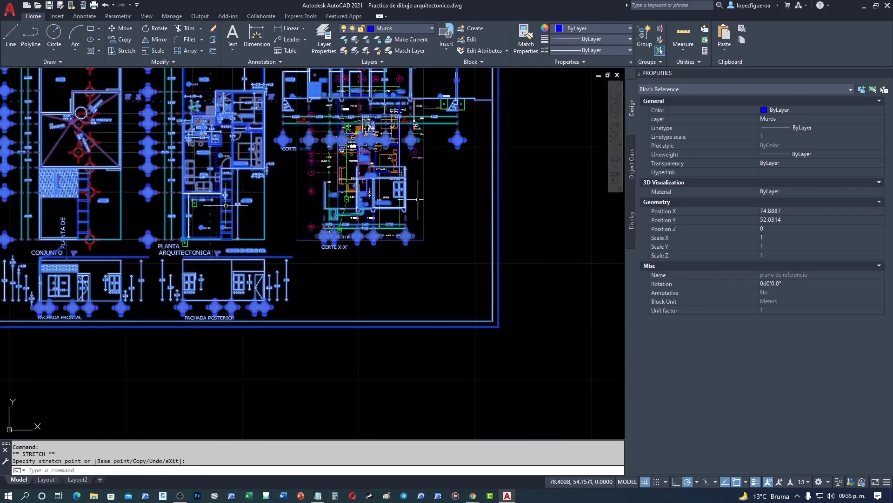
pyautogui.scroll(1, 326, 209)
pyautogui.scroll(2, 288, 215)
pyautogui.scroll(4, 282, 217)
pyautogui.scroll(3, 282, 217)
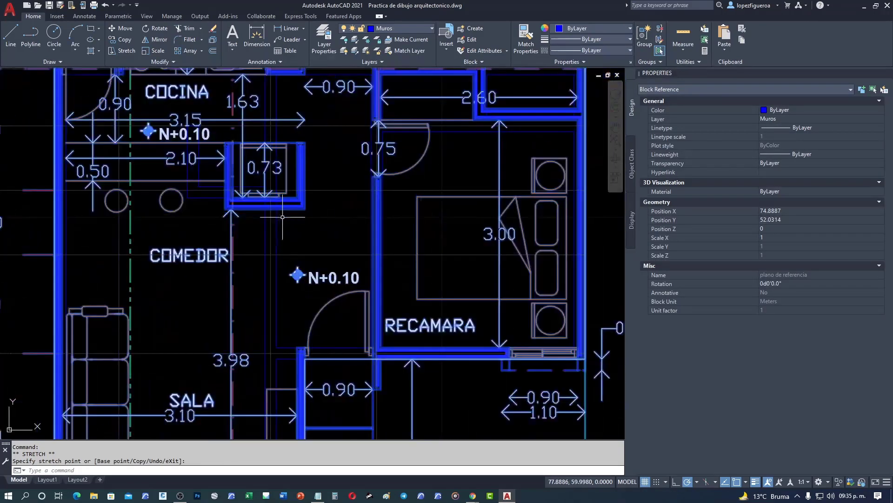
pyautogui.moveTo(339, 199)
pyautogui.mouseDown(button='middle')
pyautogui.moveTo(382, 164)
pyautogui.moveTo(372, 14)
pyautogui.mouseUp(button='middle')
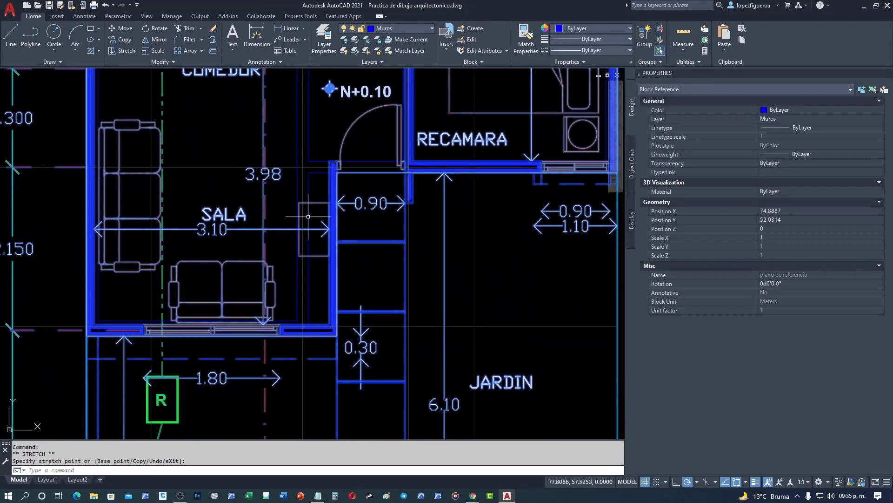
pyautogui.scroll(-1, 308, 216)
pyautogui.scroll(-1, 313, 222)
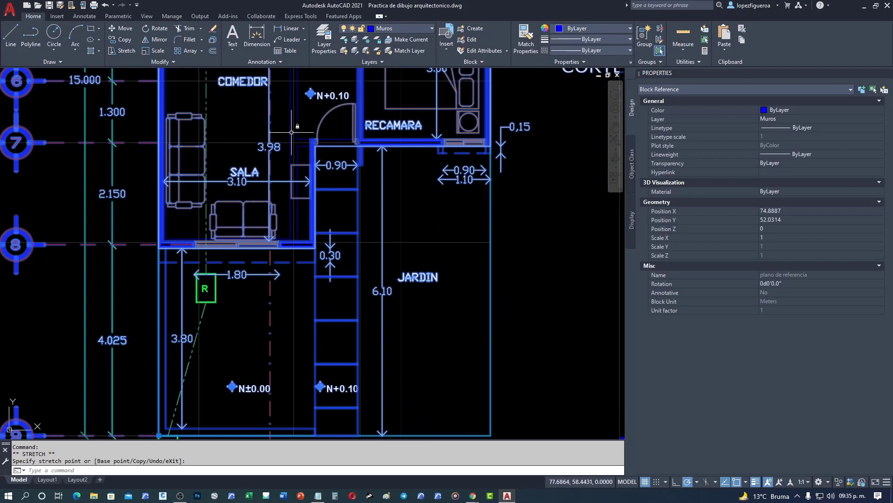
pyautogui.moveTo(297, 134); pyautogui.dragTo(290, 283, button='middle')
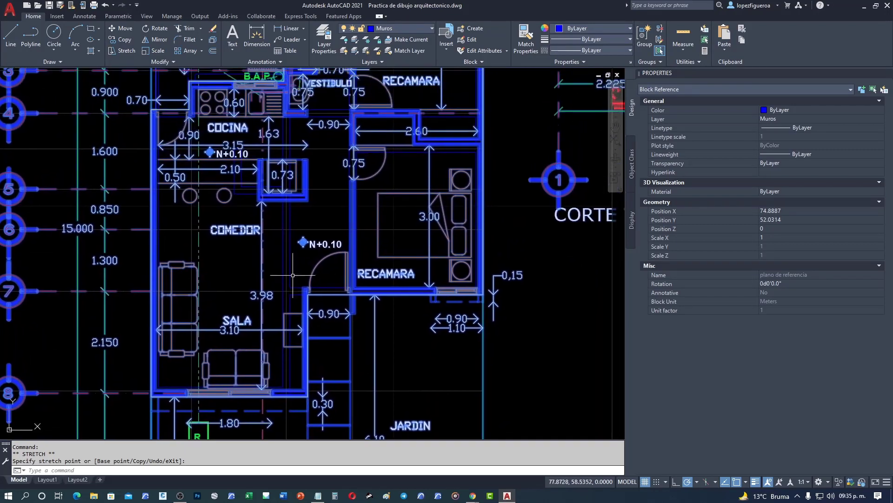
pyautogui.moveTo(262, 134); pyautogui.dragTo(286, 245, button='middle')
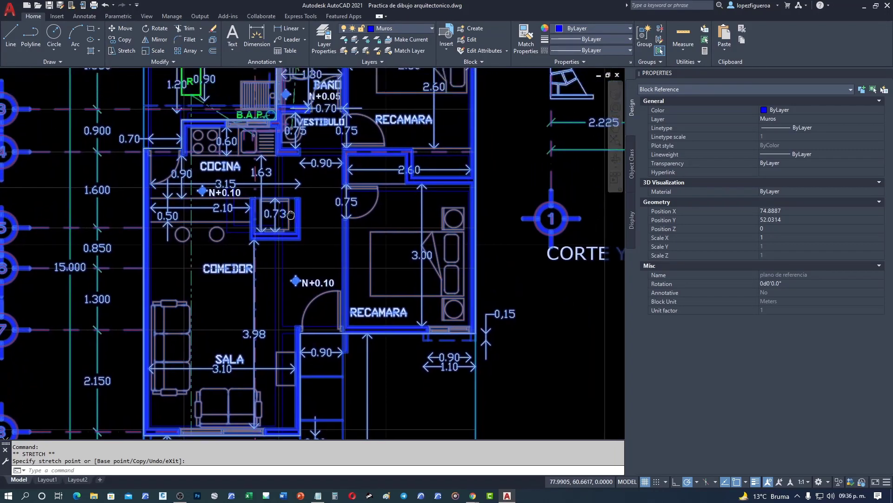
pyautogui.scroll(2, 285, 245)
pyautogui.scroll(2, 286, 245)
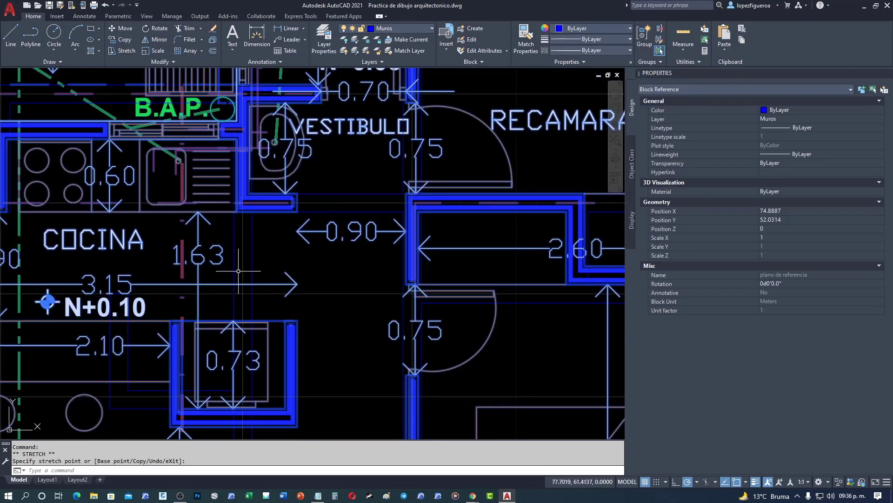
pyautogui.moveTo(238, 271); pyautogui.dragTo(256, 201, button='middle')
pyautogui.scroll(-2, 257, 202)
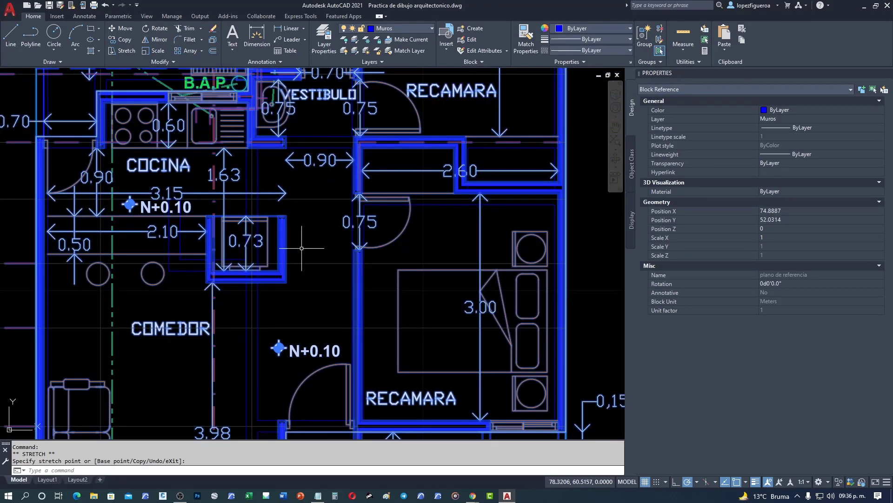
pyautogui.moveTo(302, 248); pyautogui.dragTo(192, 381, button='middle')
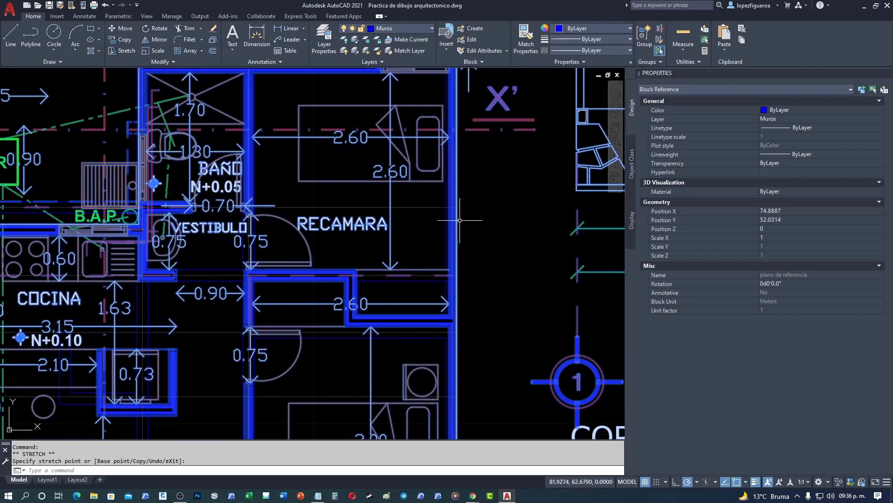
pyautogui.scroll(-2, 460, 220)
pyautogui.moveTo(465, 233); pyautogui.dragTo(381, 247, button='middle')
pyautogui.scroll(-1, 381, 247)
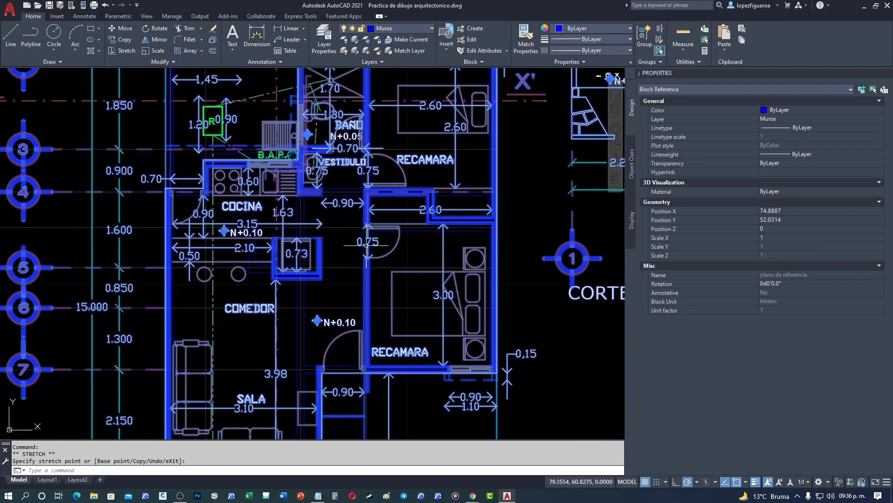
pyautogui.moveTo(311, 253); pyautogui.dragTo(342, 192, button='middle')
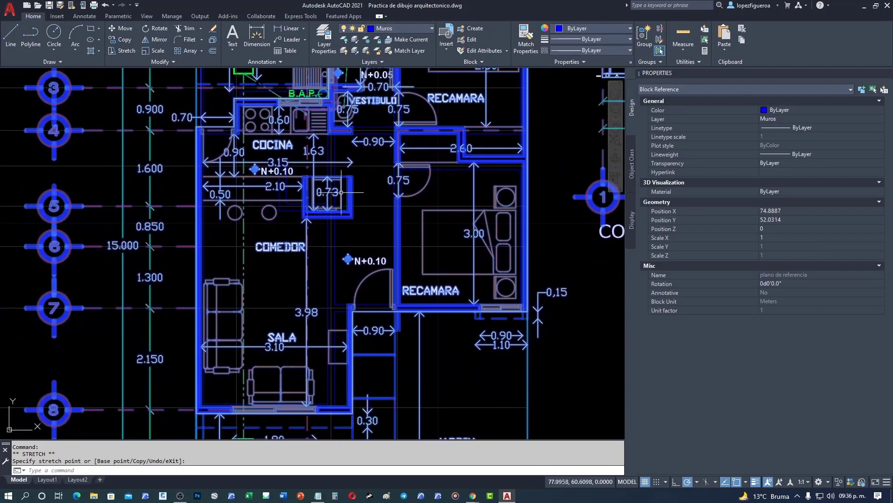
pyautogui.scroll(4, 341, 192)
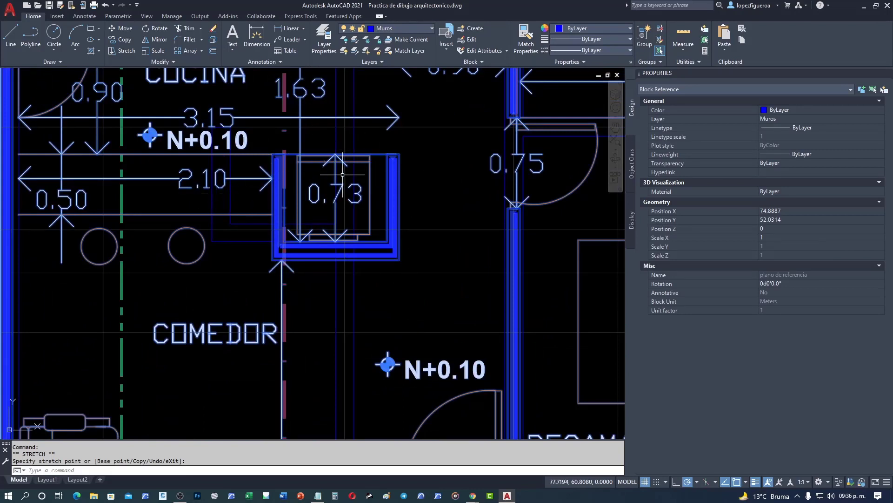
pyautogui.scroll(-2, 345, 174)
pyautogui.moveTo(367, 278)
pyautogui.mouseDown(button='middle')
pyautogui.moveTo(362, 129)
pyautogui.moveTo(255, 127)
pyautogui.mouseUp(button='middle')
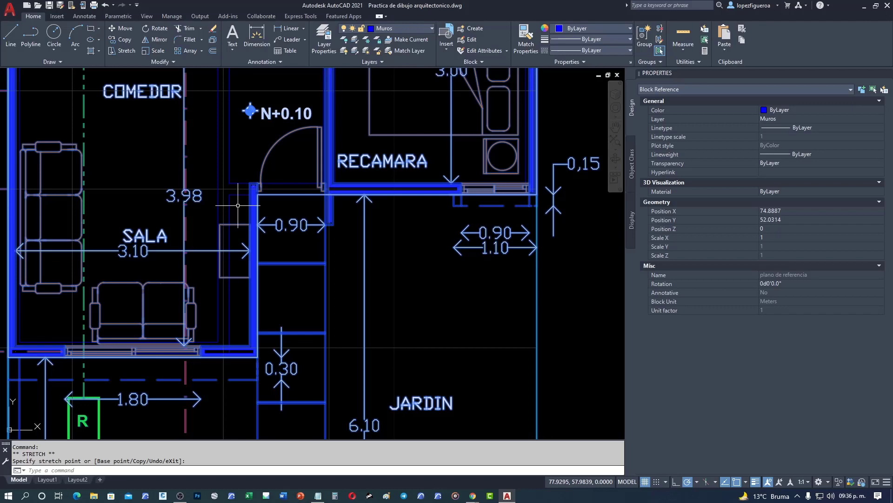
pyautogui.scroll(-1, 238, 205)
pyautogui.scroll(-1, 238, 205)
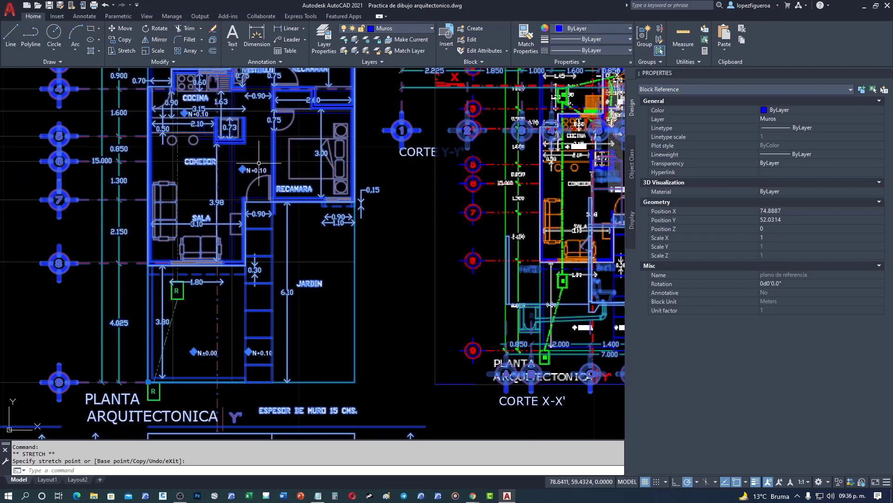
pyautogui.moveTo(259, 163)
pyautogui.mouseDown(button='middle')
pyautogui.moveTo(261, 216)
pyautogui.moveTo(279, 201)
pyautogui.mouseUp(button='middle')
pyautogui.scroll(1, 244, 168)
pyautogui.scroll(1, 244, 168)
pyautogui.scroll(-1, 244, 168)
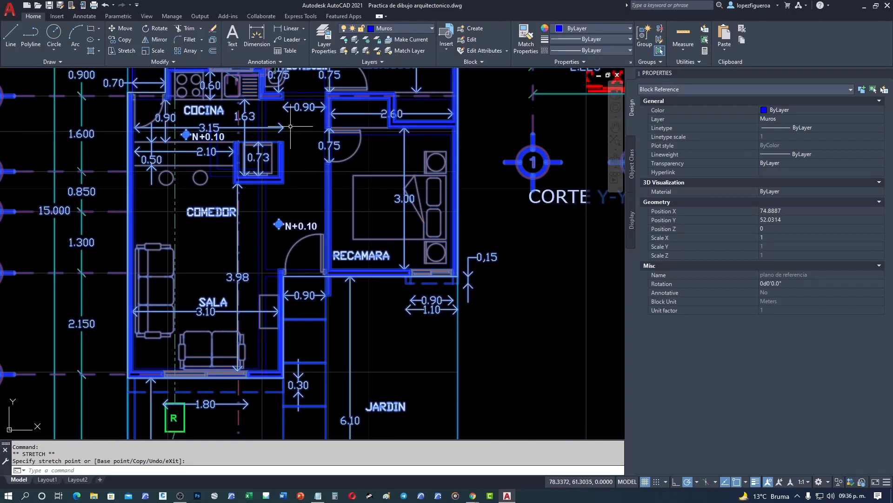
pyautogui.moveTo(268, 126); pyautogui.dragTo(265, 169, button='middle')
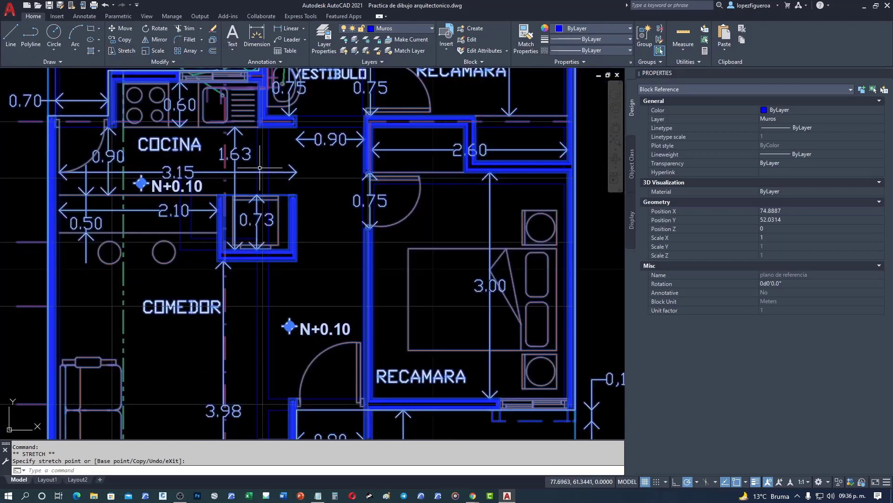
pyautogui.scroll(1, 265, 169)
pyautogui.scroll(-1, 266, 182)
pyautogui.moveTo(256, 172); pyautogui.dragTo(236, 144, button='middle')
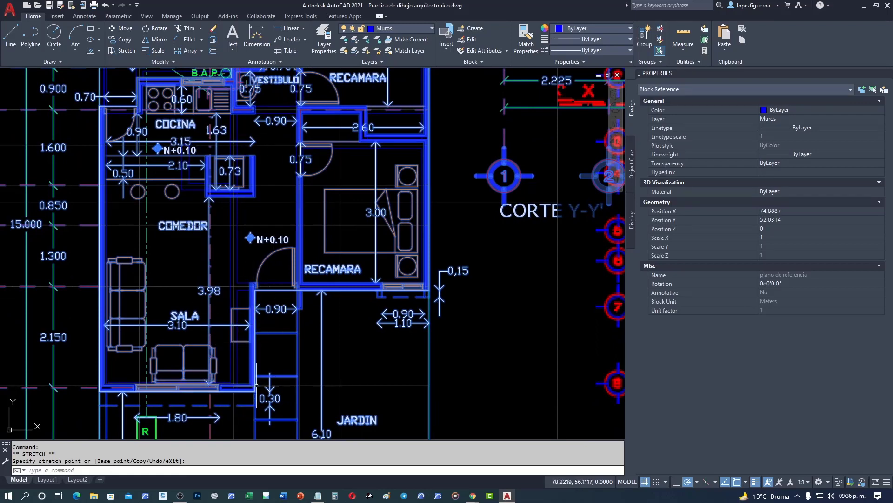
pyautogui.moveTo(233, 189); pyautogui.dragTo(233, 236, button='middle')
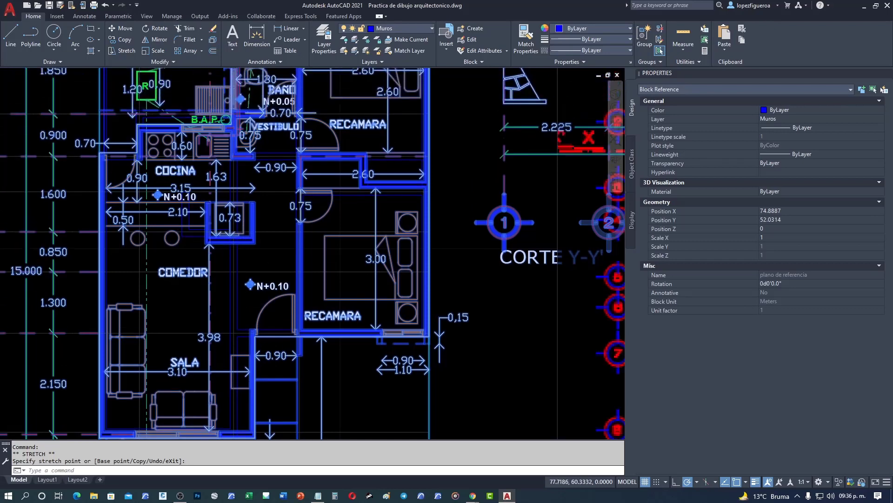
pyautogui.scroll(3, 230, 200)
pyautogui.scroll(3, 230, 200)
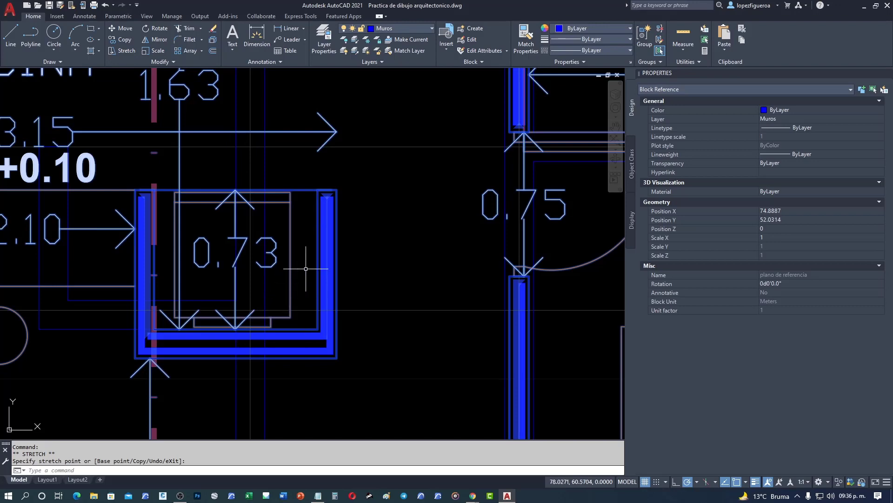
pyautogui.scroll(-3, 251, 167)
pyautogui.moveTo(255, 140)
pyautogui.mouseDown(button='middle')
pyautogui.moveTo(275, 277)
pyautogui.moveTo(294, 221)
pyautogui.mouseUp(button='middle')
pyautogui.scroll(-4, 294, 220)
pyautogui.scroll(5, 300, 224)
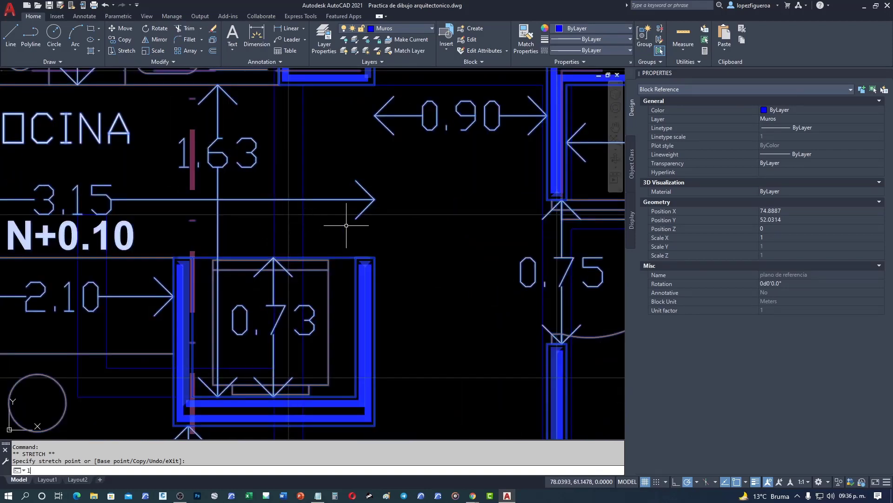
# Draw a short 0.15-long wall line above the 0.73 box beside COCINA
pyautogui.press('Escape')
pyautogui.write('L')
pyautogui.press('Return')
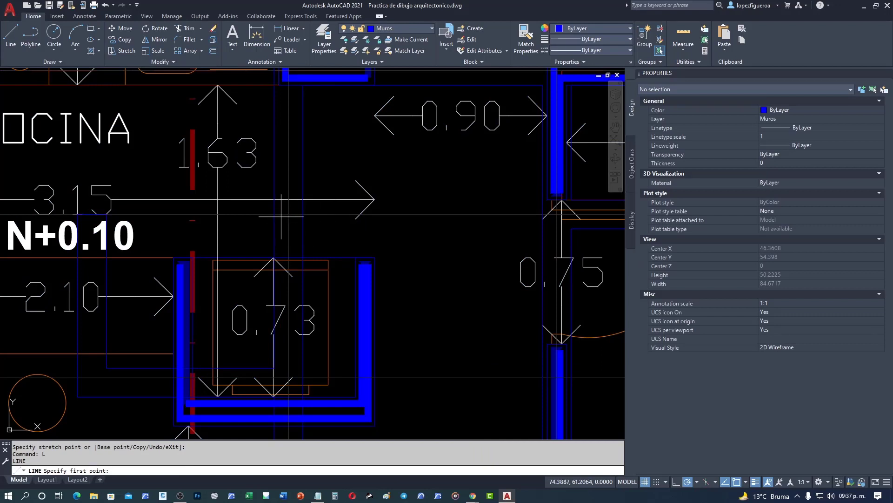
pyautogui.click(282, 215)
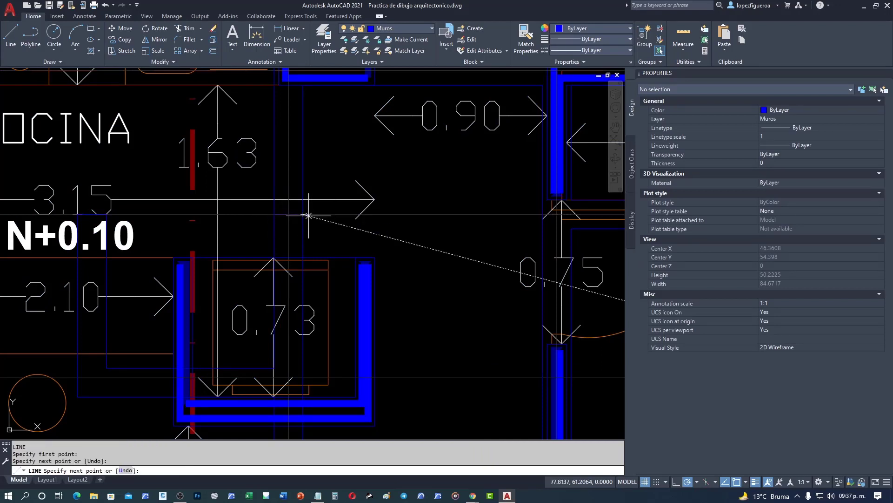
pyautogui.press('Return')
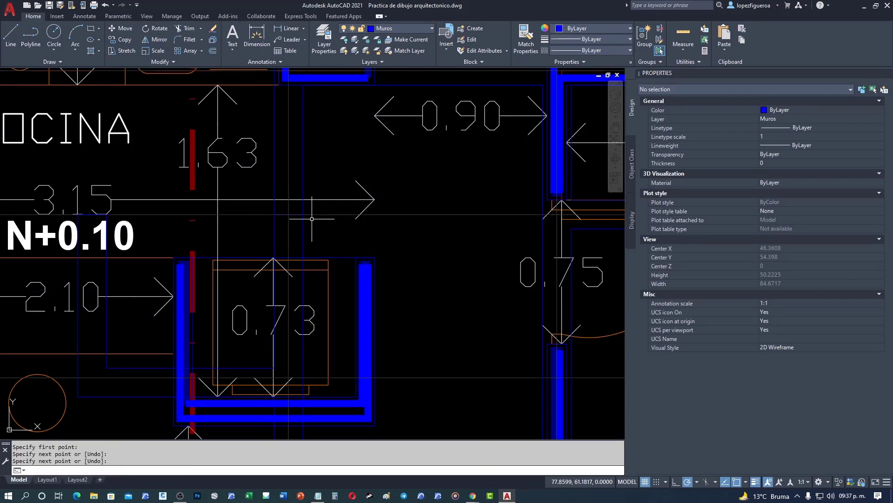
pyautogui.click(291, 215)
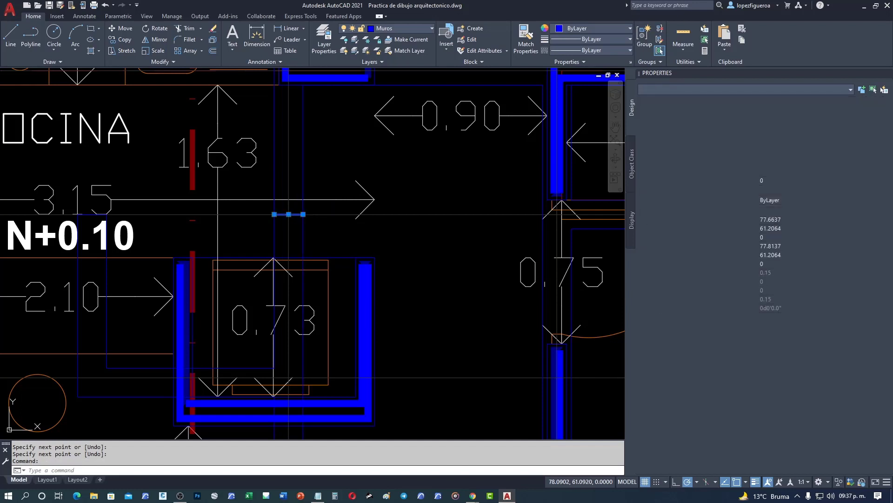
pyautogui.press('Escape')
pyautogui.write('tr')
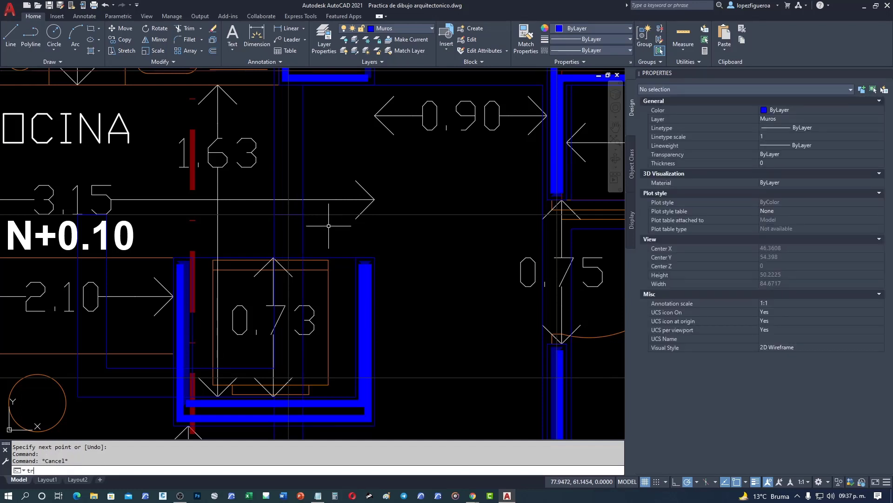
# Trim the stray segment of linework above the 0.73 box
pyautogui.press('Return')
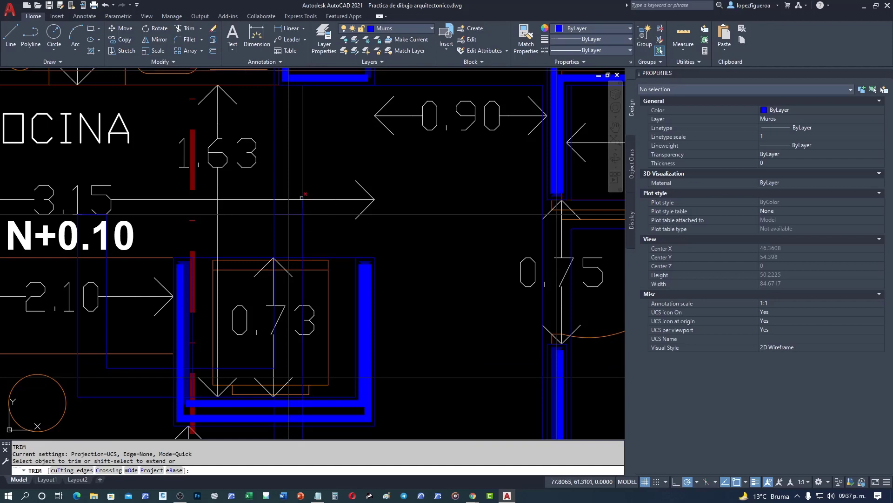
pyautogui.click(302, 199)
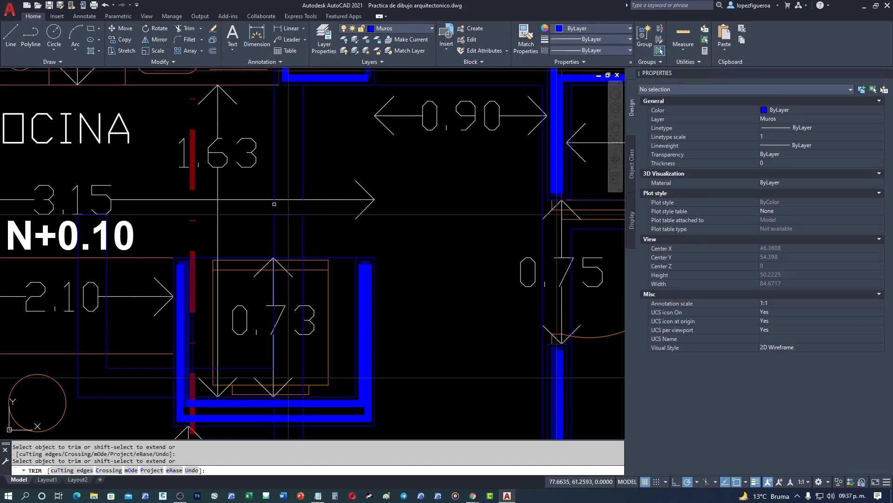
pyautogui.scroll(-2, 334, 209)
# Zoom out to the whole floor plan and open the Layer Properties Manager with Muros current
pyautogui.press('Escape')
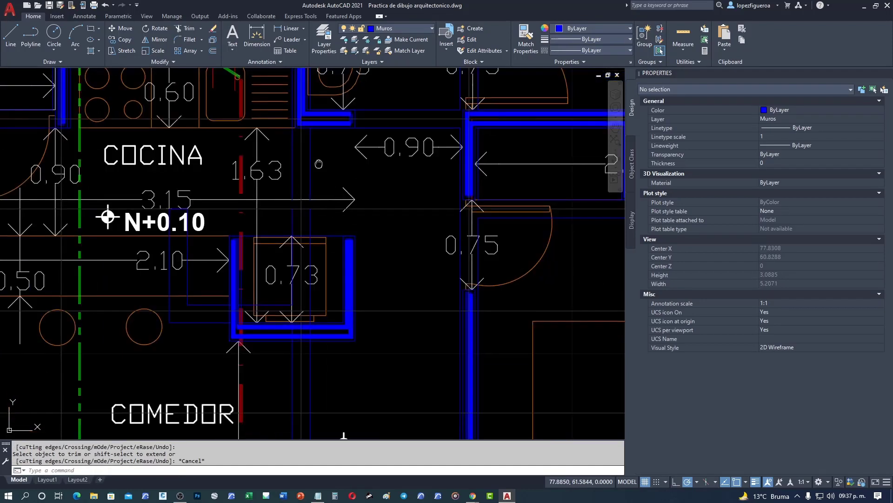
pyautogui.moveTo(327, 120); pyautogui.dragTo(327, 226, button='middle')
pyautogui.scroll(-3, 327, 226)
pyautogui.scroll(-5, 328, 225)
pyautogui.click(363, 110)
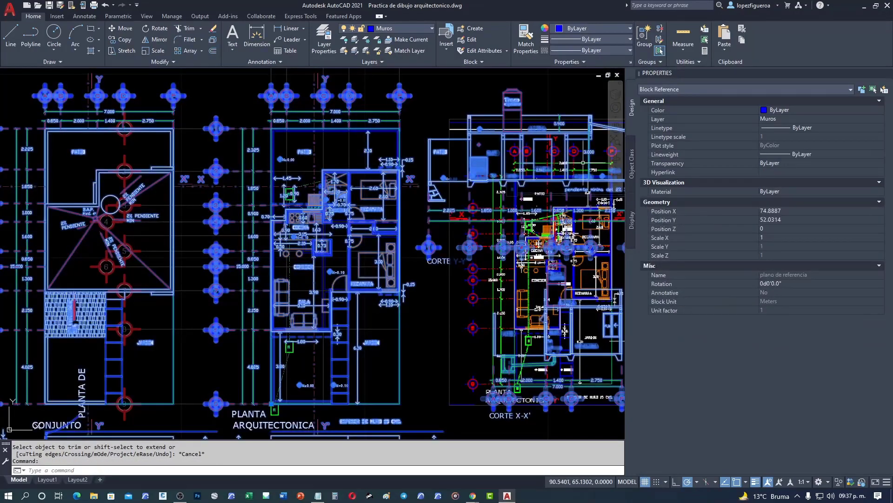
pyautogui.scroll(-2, 258, 117)
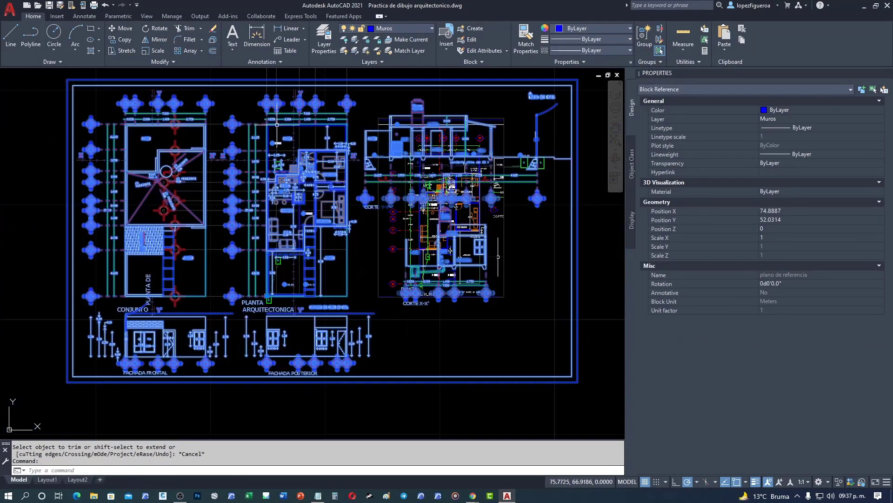
pyautogui.press('Escape')
pyautogui.write('LA')
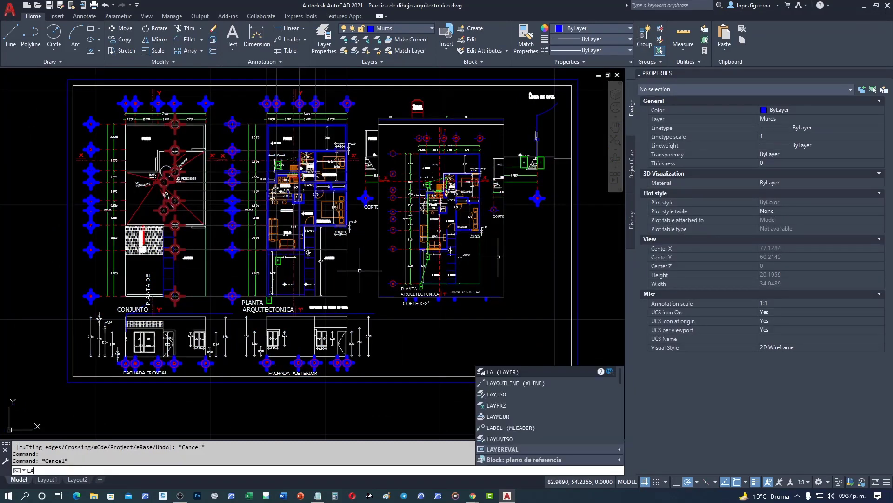
pyautogui.press('Return')
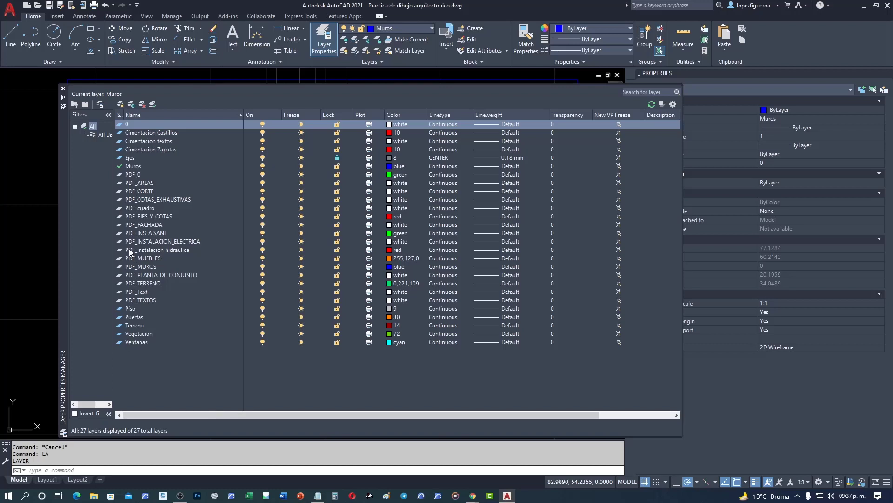
# Switch off layers PDF_0 through PDF_TEXTOS and auto-hide the Layer Properties palette
pyautogui.click(119, 175)
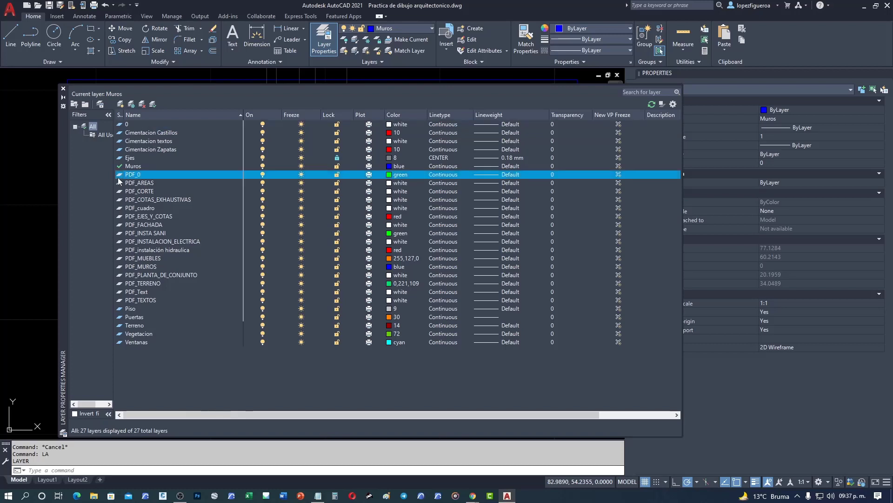
pyautogui.click(147, 300)
pyautogui.click(145, 175)
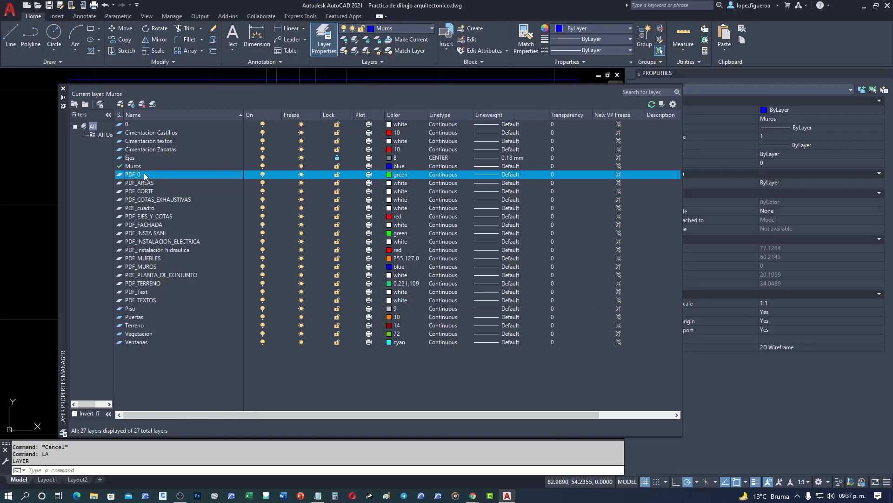
pyautogui.keyDown('shift'); pyautogui.click(147, 299); pyautogui.keyUp('shift')
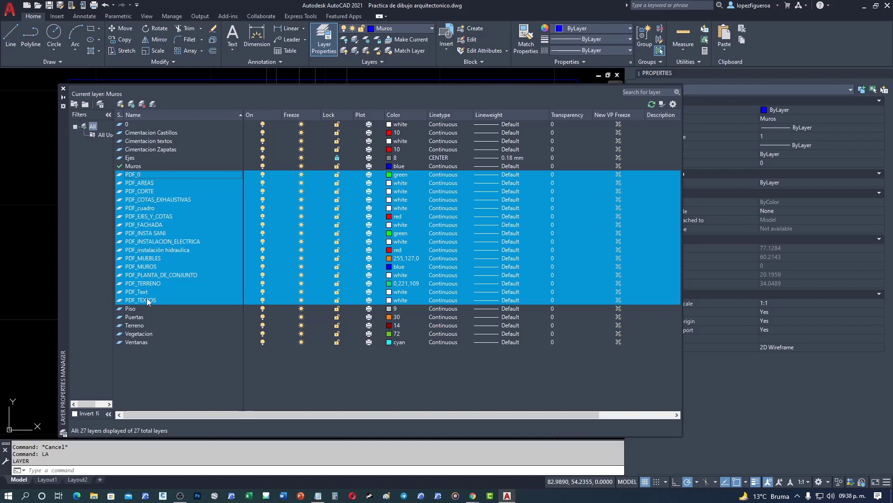
pyautogui.click(181, 165)
pyautogui.click(135, 174)
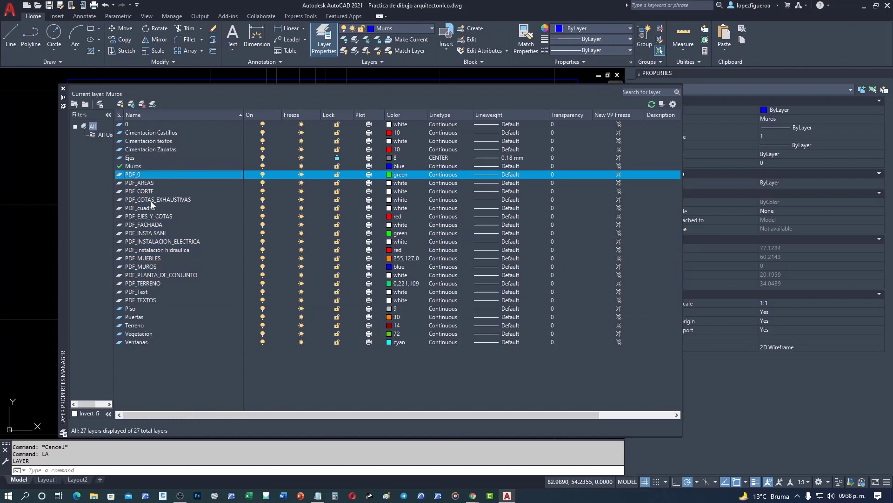
pyautogui.keyDown('shift'); pyautogui.click(153, 300); pyautogui.keyUp('shift')
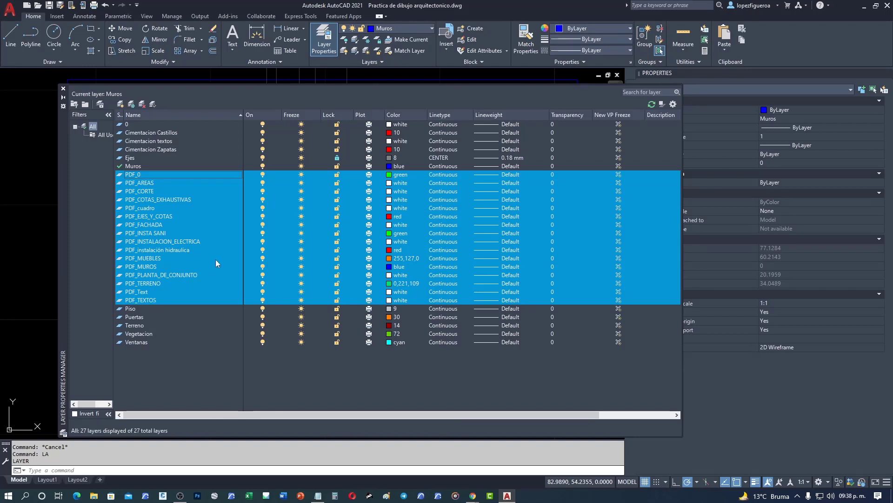
pyautogui.click(263, 174)
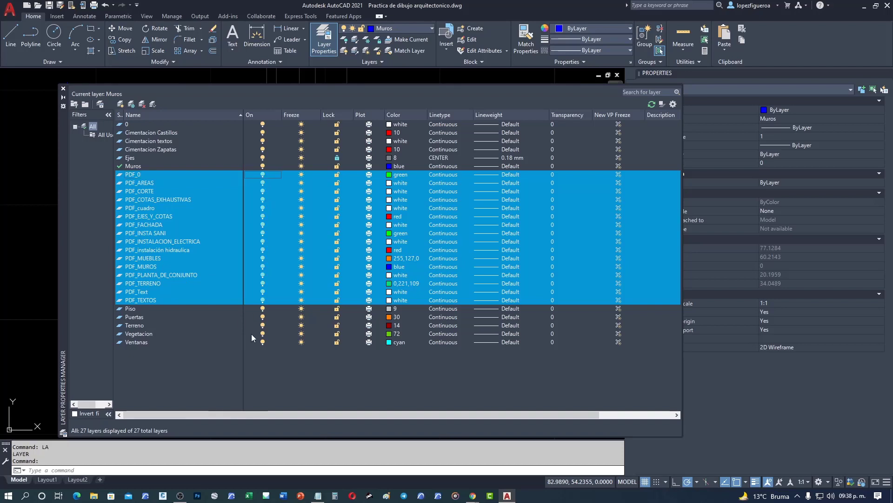
pyautogui.click(65, 97)
# Erase the short 0.5967-long vertical line on the Muros layer among the traced walls
pyautogui.moveTo(328, 269); pyautogui.dragTo(361, 261, button='middle')
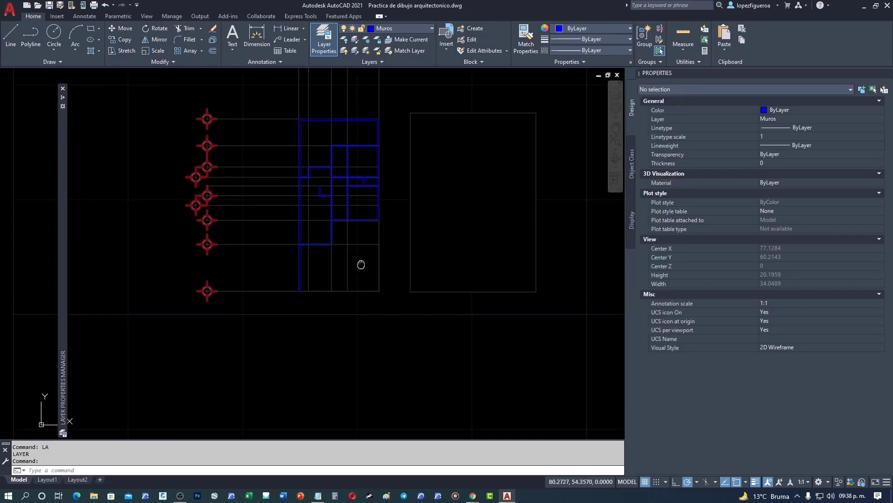
pyautogui.scroll(-5, 418, 195)
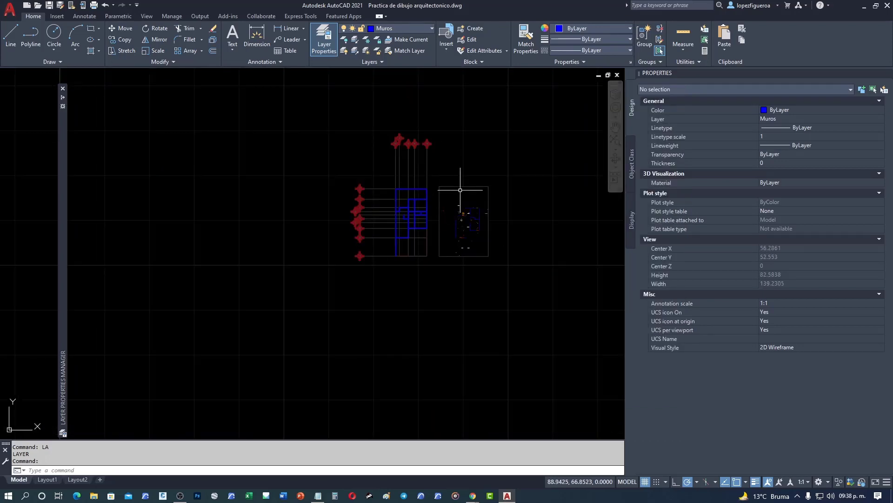
pyautogui.moveTo(422, 191); pyautogui.dragTo(350, 178, button='middle')
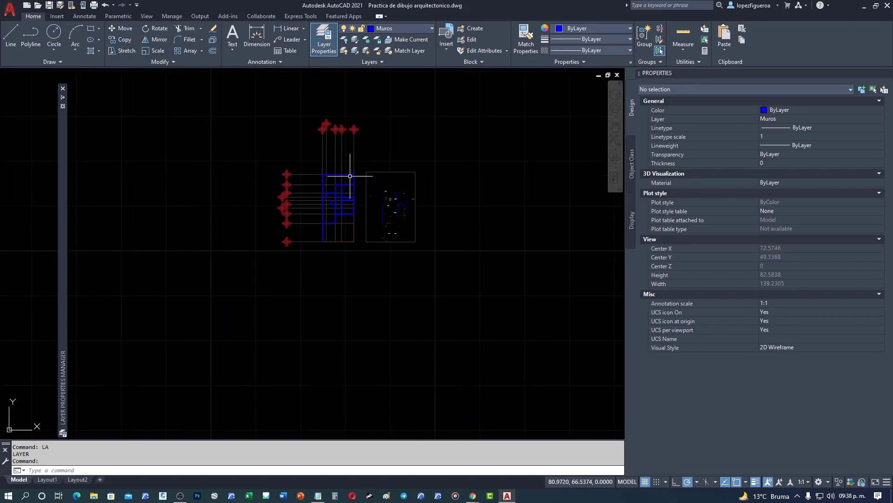
pyautogui.scroll(4, 335, 191)
pyautogui.scroll(3, 340, 225)
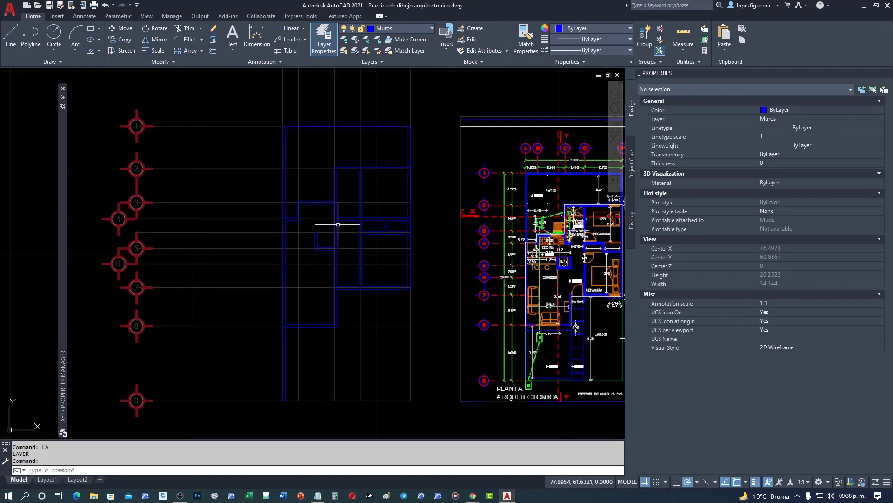
pyautogui.scroll(5, 340, 242)
pyautogui.scroll(2, 345, 262)
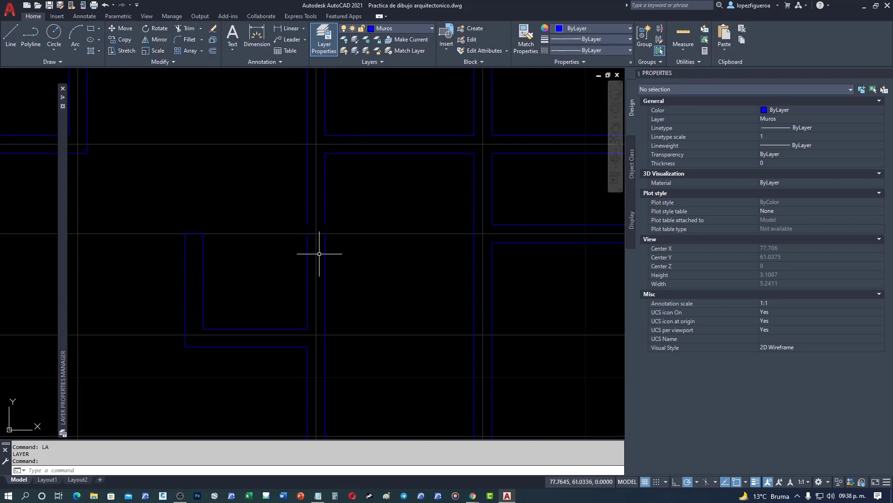
pyautogui.moveTo(265, 382); pyautogui.dragTo(264, 248, button='middle')
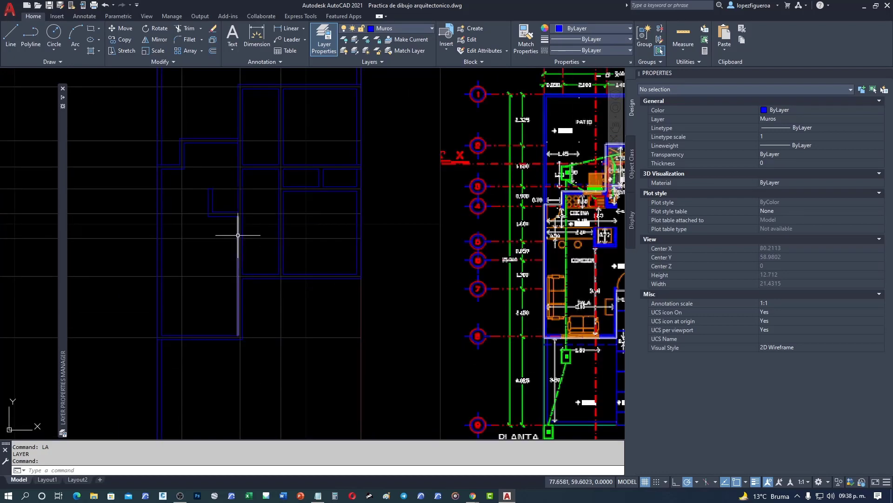
pyautogui.scroll(3, 223, 176)
pyautogui.scroll(3, 219, 149)
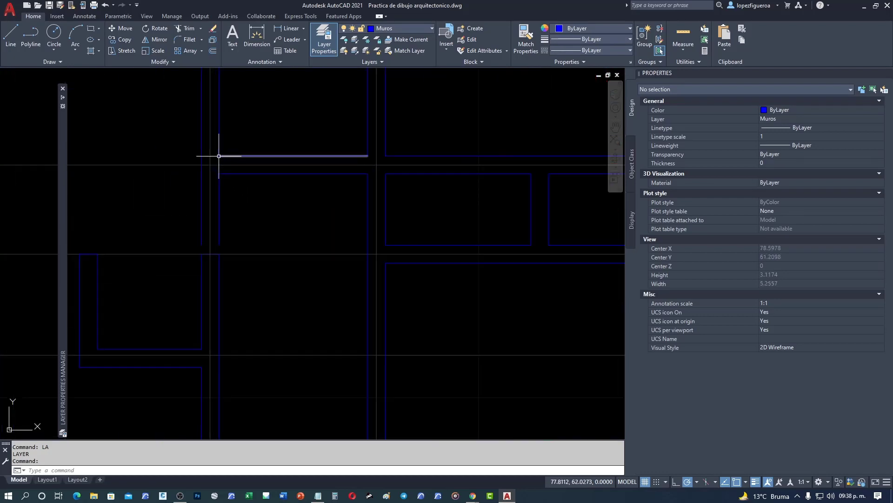
pyautogui.scroll(2, 225, 199)
pyautogui.click(218, 205)
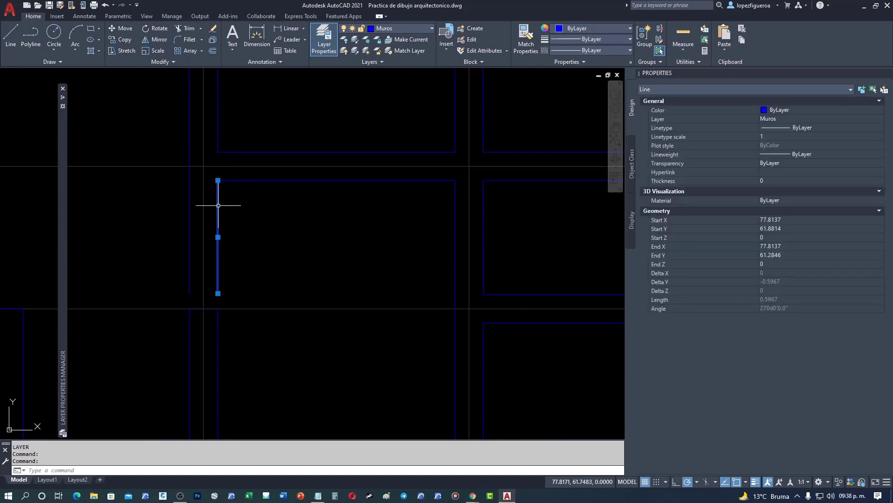
pyautogui.press('Delete')
# Fillet the horizontal and vertical wall lines at radius 0 into a sharp corner
pyautogui.write('f')
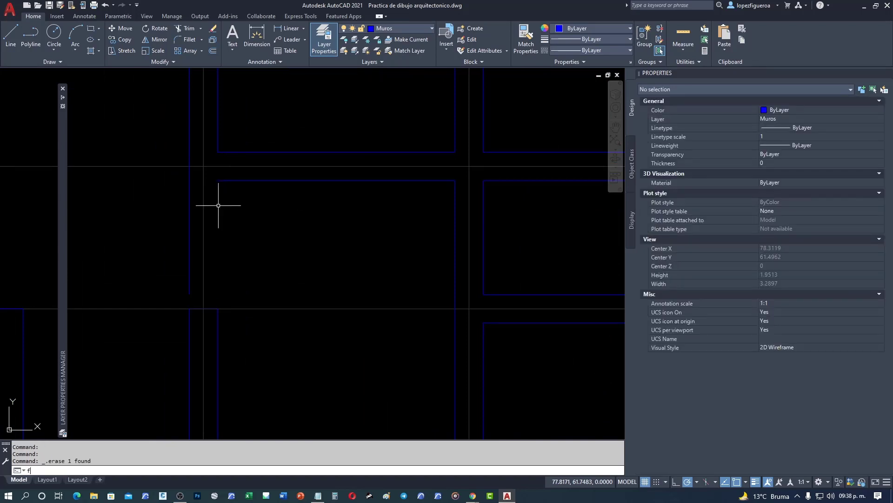
pyautogui.press('Return')
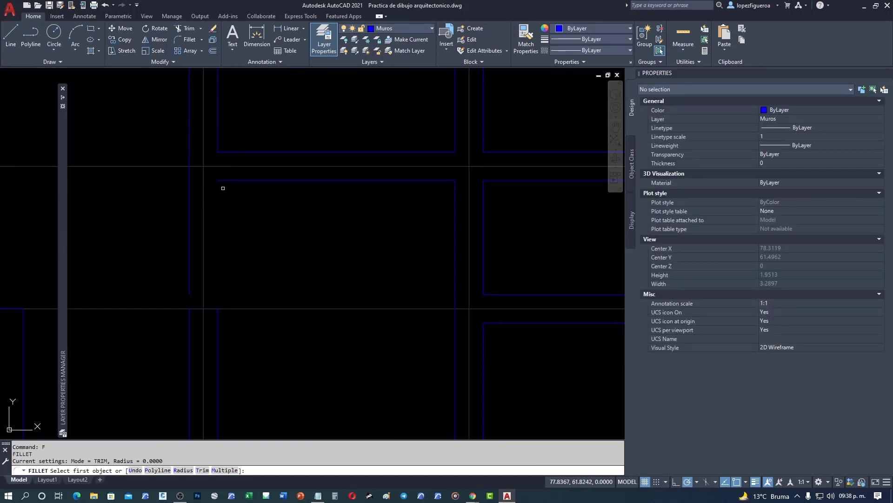
pyautogui.click(224, 181)
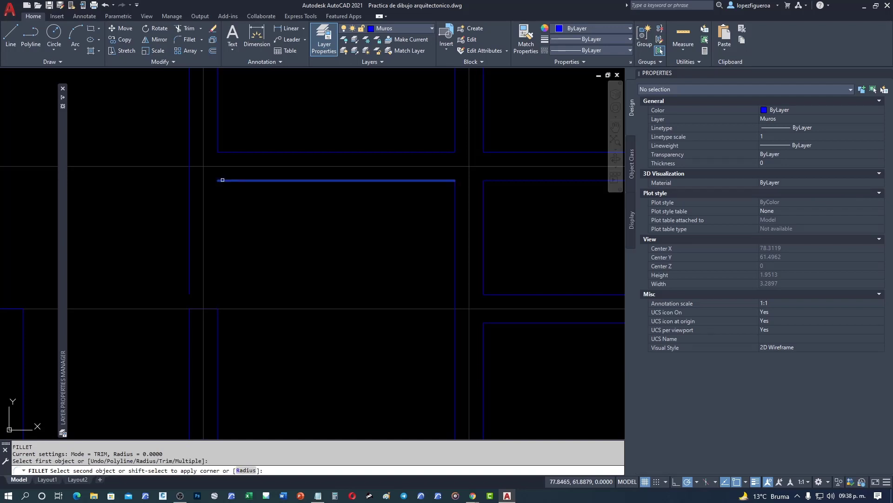
pyautogui.click(188, 120)
pyautogui.scroll(-4, 283, 194)
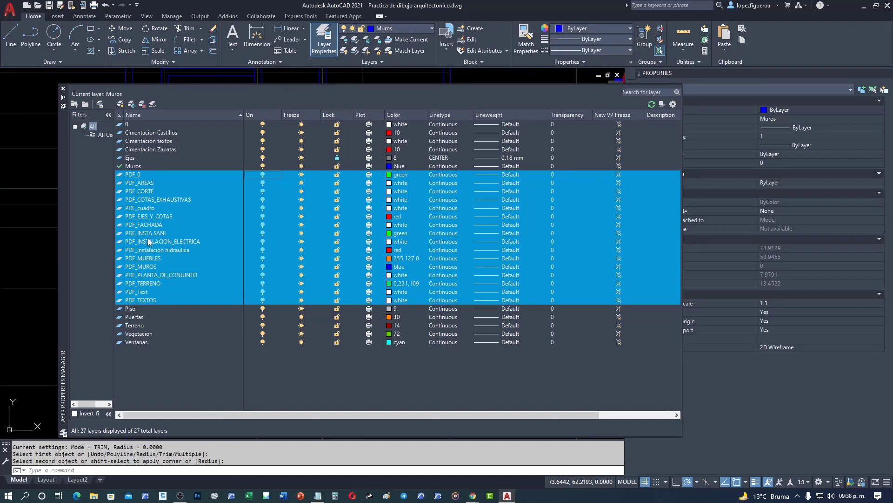
# Switch the selected PDF_ layers on again and lock them against editing
pyautogui.click(263, 174)
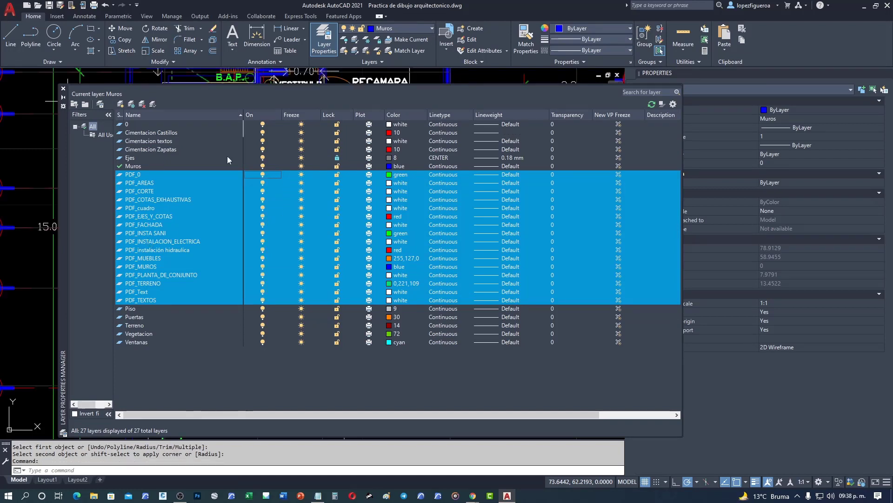
pyautogui.click(337, 176)
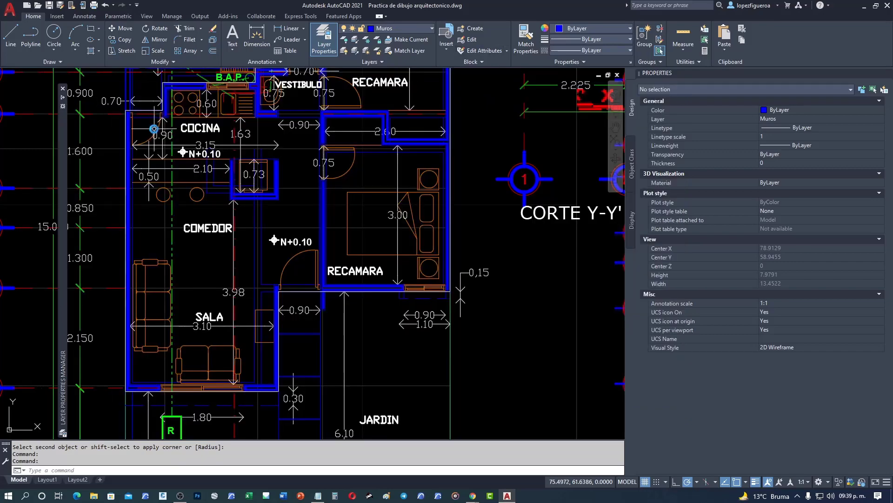
pyautogui.scroll(-5, 153, 129)
pyautogui.scroll(-3, 217, 195)
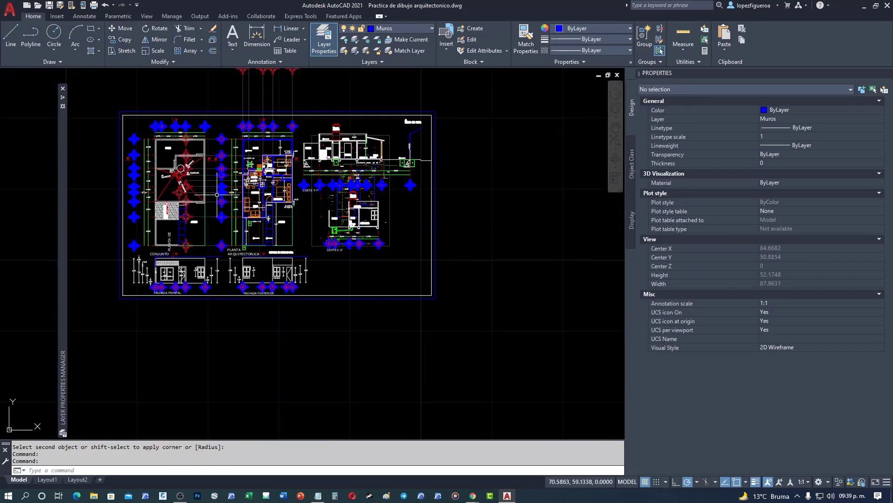
pyautogui.scroll(3, 217, 195)
pyautogui.scroll(3, 251, 177)
pyautogui.scroll(2, 279, 160)
pyautogui.scroll(2, 293, 154)
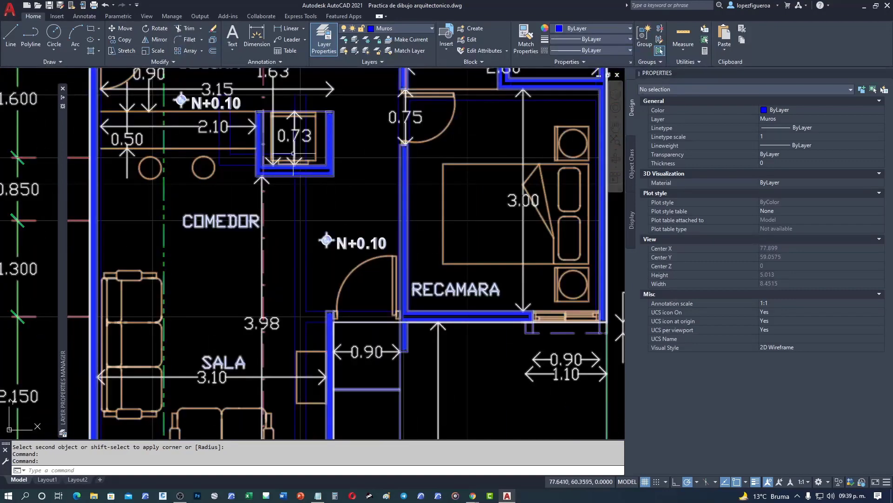
pyautogui.scroll(-2, 240, 319)
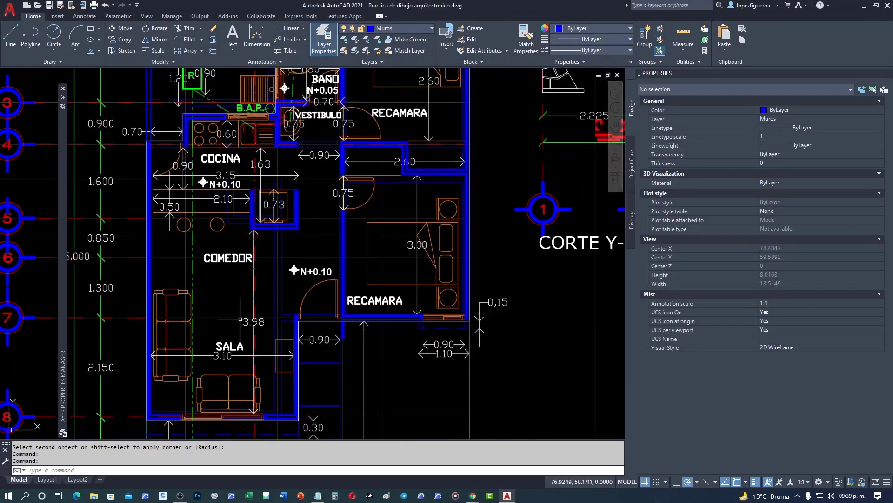
pyautogui.scroll(1, 240, 319)
pyautogui.scroll(-1, 184, 111)
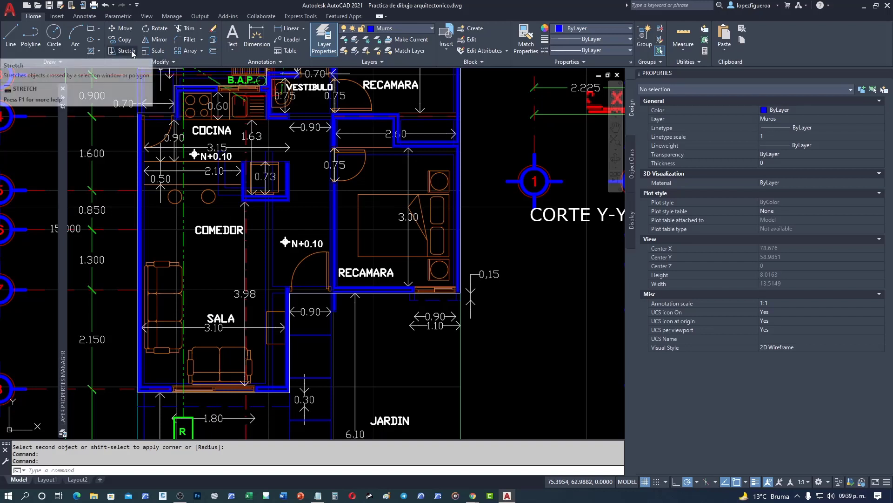
pyautogui.moveTo(123, 50)
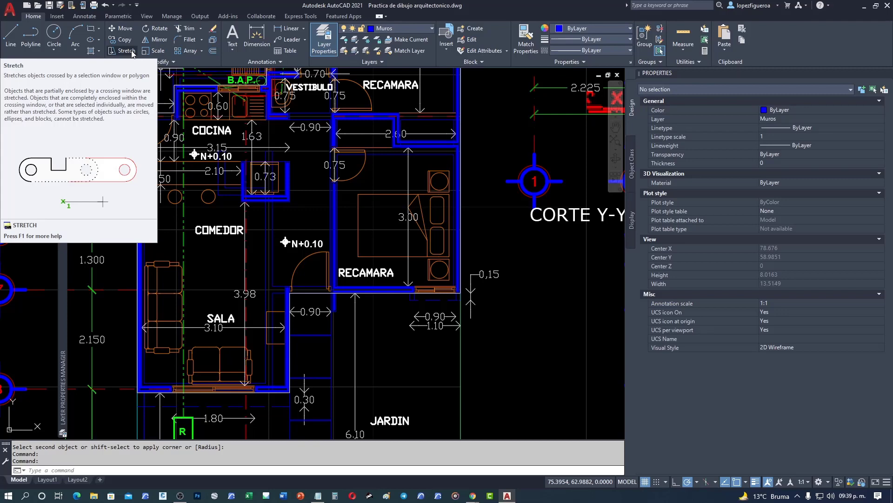
# Start STRETCH and bring the PLANTA ARQUITECTONICA plan into view
pyautogui.click(126, 51)
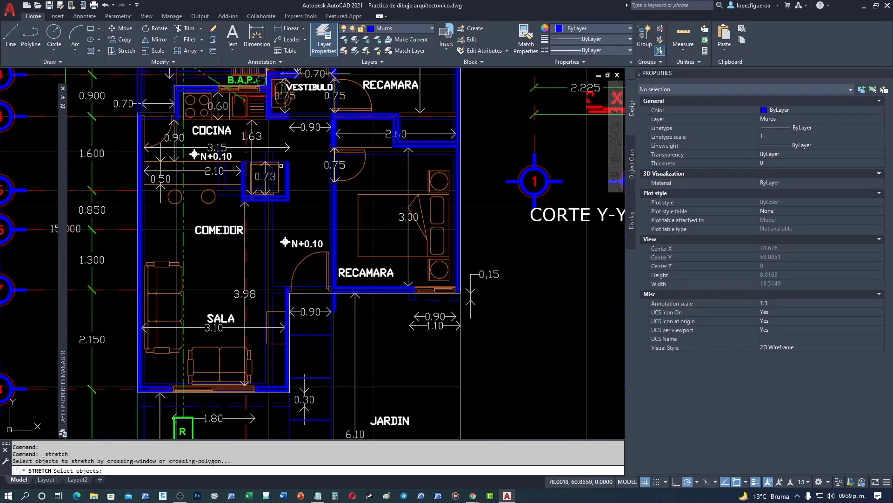
pyautogui.moveTo(281, 166); pyautogui.dragTo(279, 138, button='middle')
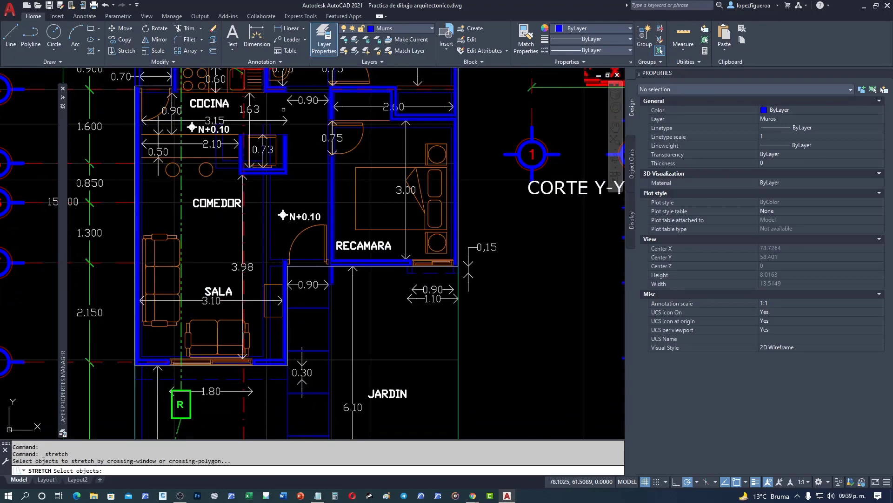
pyautogui.scroll(-5, 292, 122)
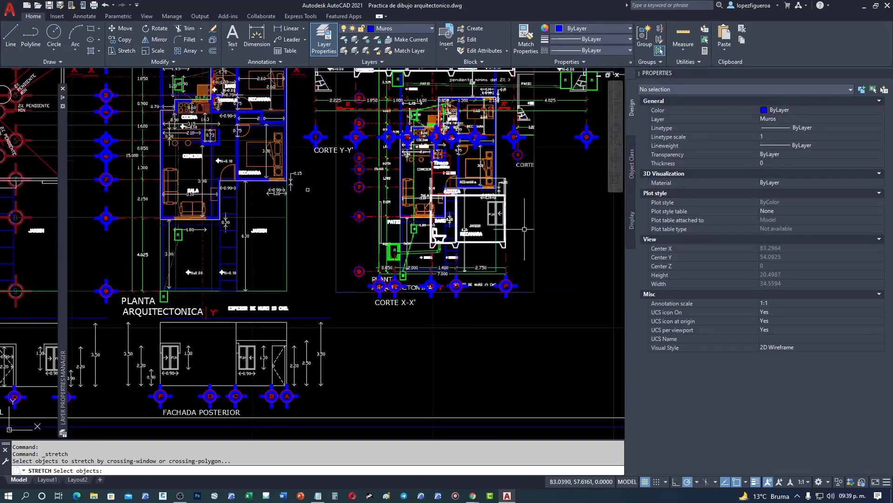
pyautogui.moveTo(525, 229); pyautogui.dragTo(606, 247, button='middle')
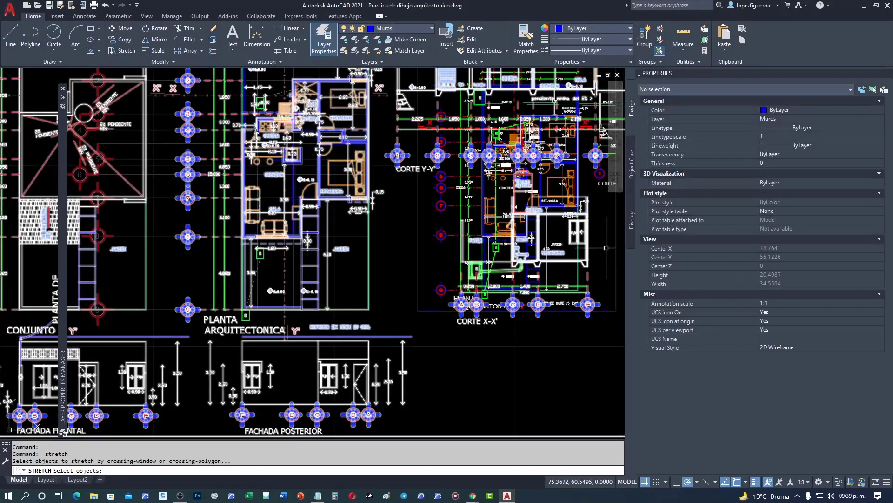
pyautogui.scroll(3, 251, 155)
# Drag a crossing window around the SALA/COMEDOR walls, catching 21 objects
pyautogui.click(456, 177)
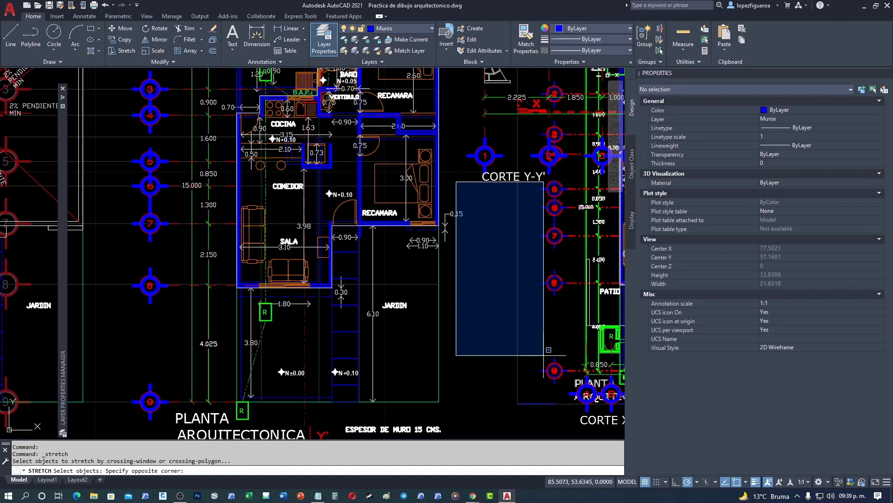
pyautogui.click(543, 355)
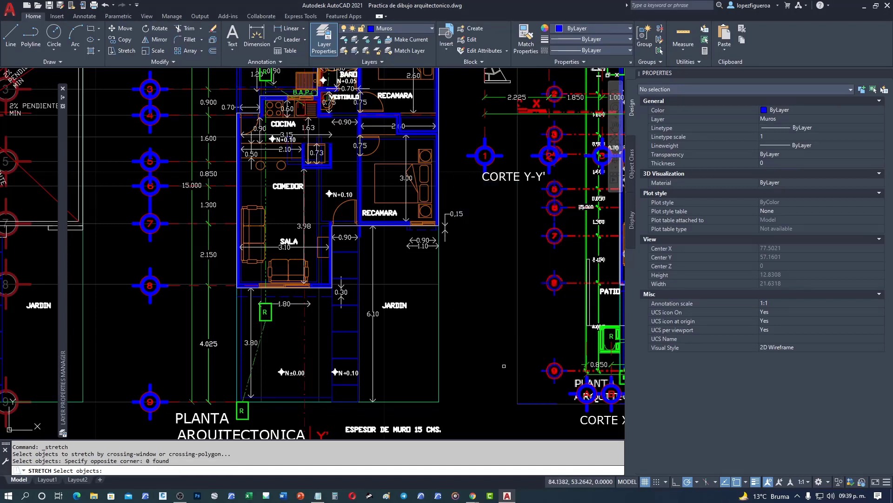
pyautogui.click(504, 366)
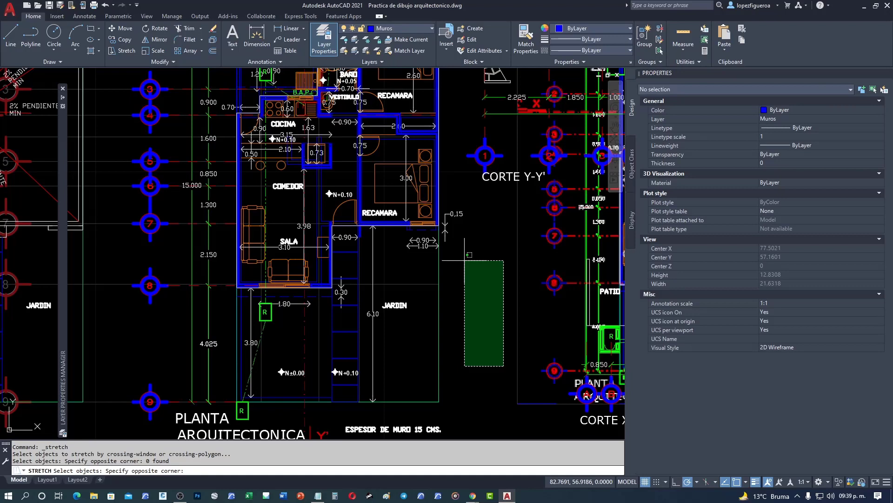
pyautogui.click(469, 255)
pyautogui.scroll(2, 333, 246)
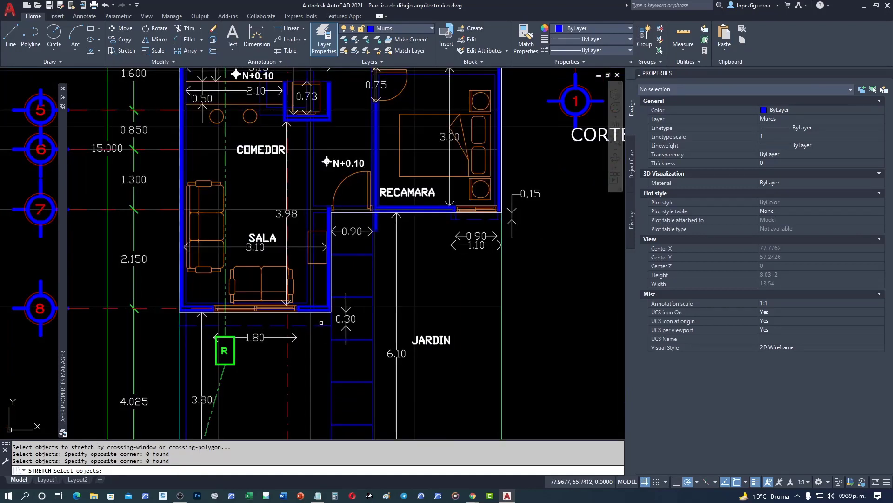
pyautogui.scroll(-1, 325, 320)
pyautogui.click(326, 321)
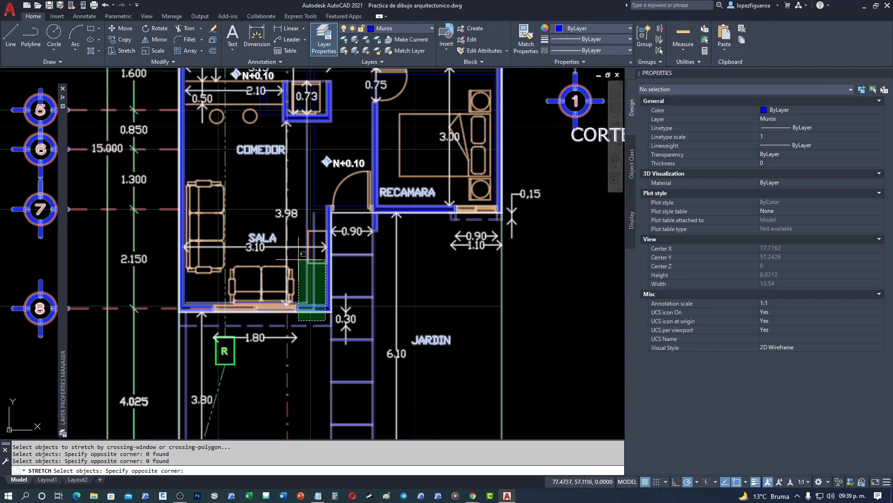
pyautogui.scroll(-1, 316, 296)
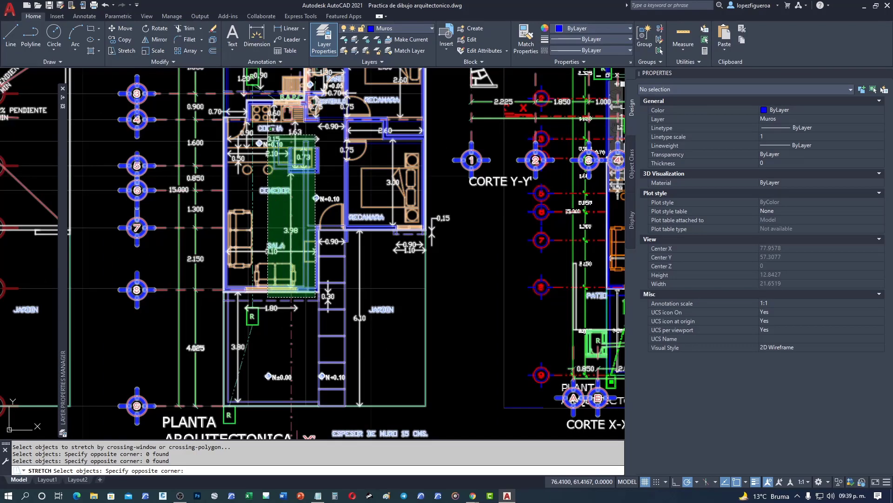
pyautogui.click(272, 129)
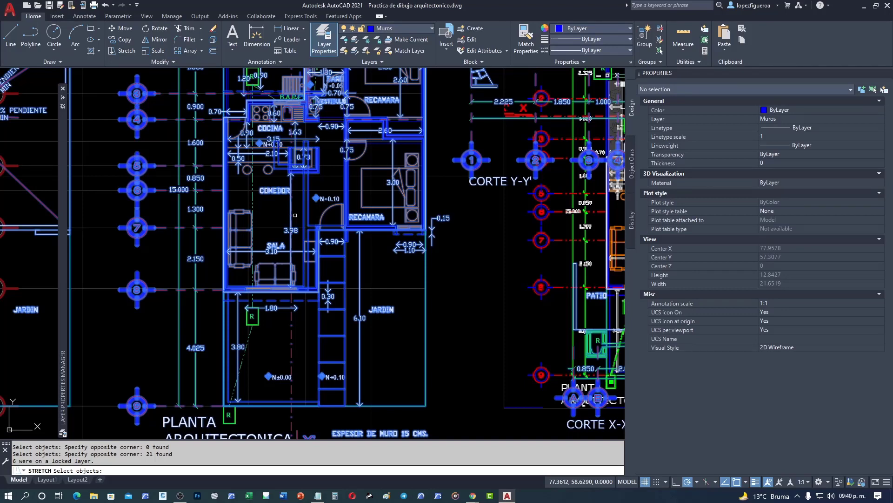
# Stretch the selected wall corner from its endpoint out to the outer wall corner
pyautogui.press('Return')
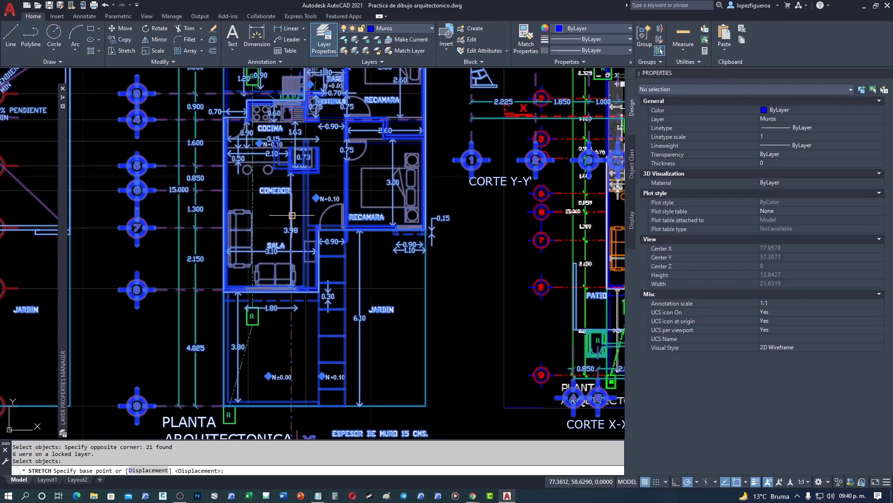
pyautogui.scroll(5, 313, 299)
pyautogui.scroll(5, 309, 303)
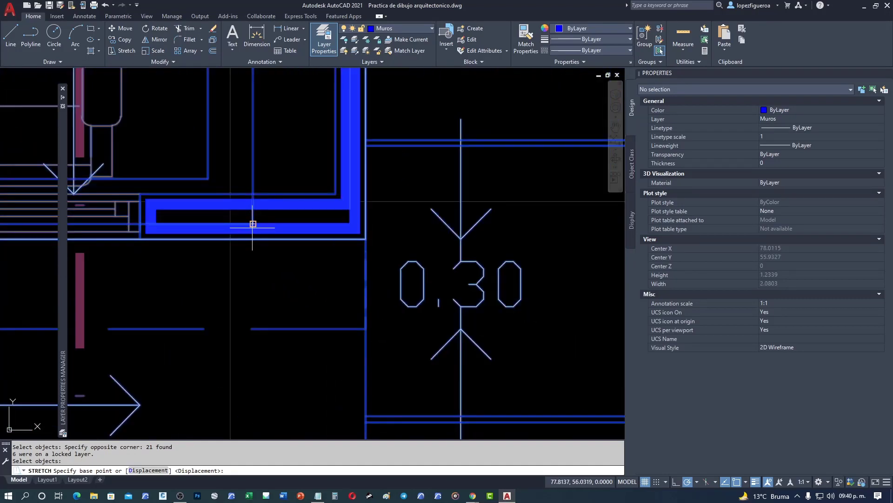
pyautogui.scroll(4, 254, 224)
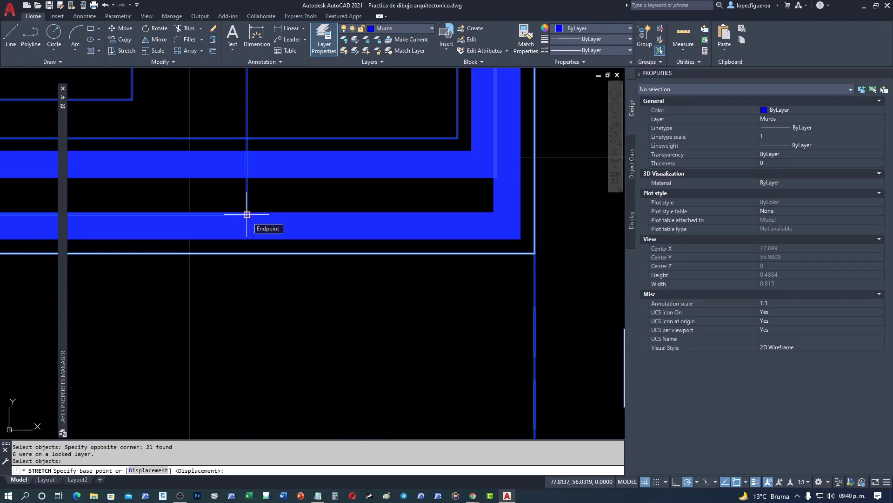
pyautogui.click(247, 214)
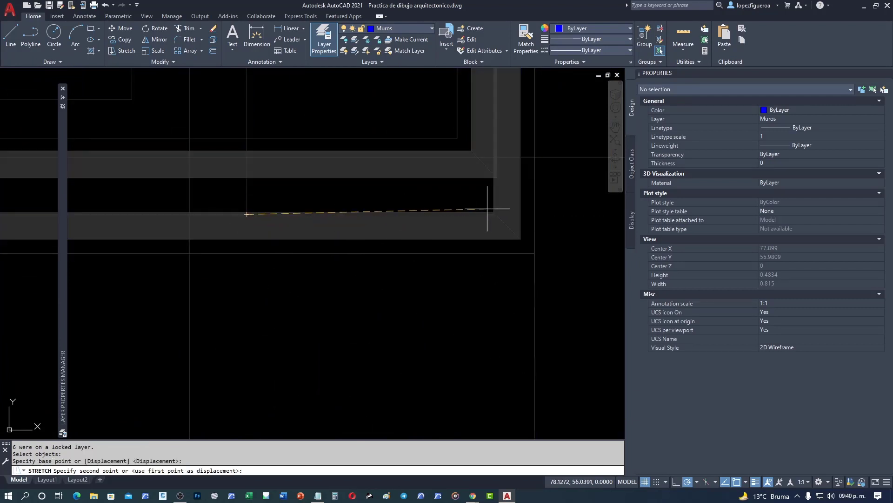
pyautogui.click(534, 214)
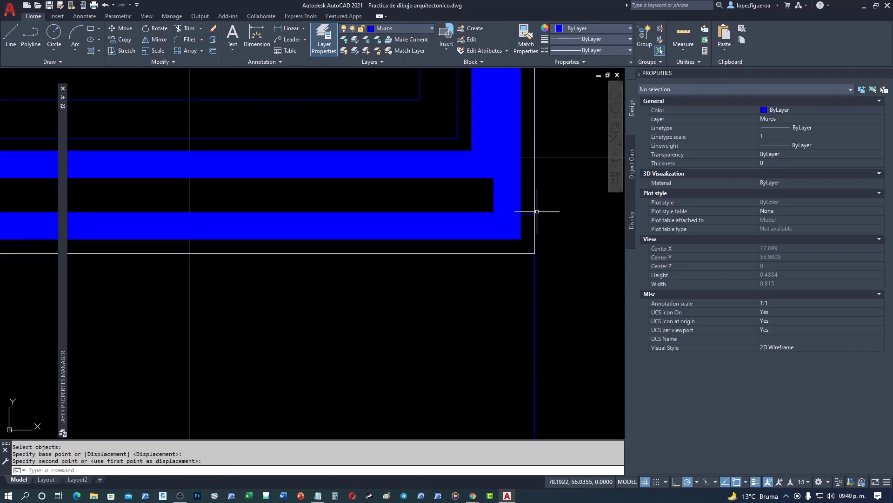
# Open the Layer Properties Manager with the LA command
pyautogui.scroll(-2, 467, 283)
pyautogui.scroll(-1, 468, 282)
pyautogui.scroll(-1, 456, 280)
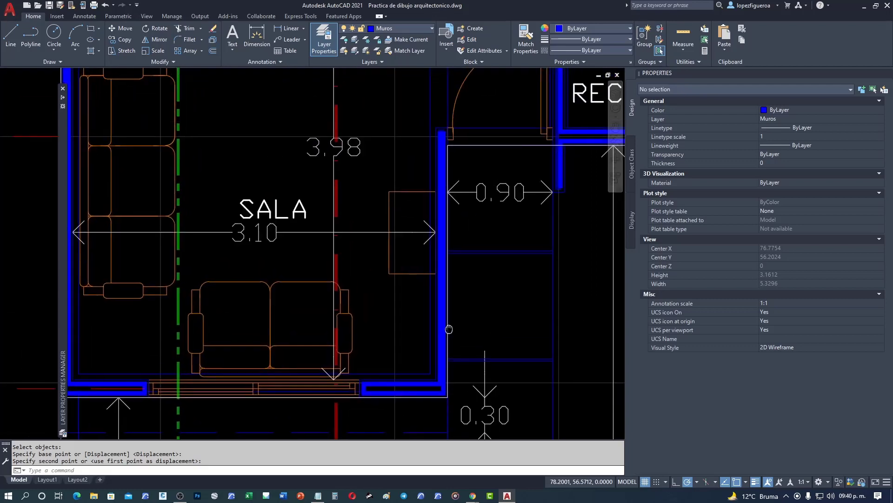
pyautogui.scroll(-1, 442, 272)
pyautogui.scroll(-2, 428, 265)
pyautogui.scroll(2, 429, 265)
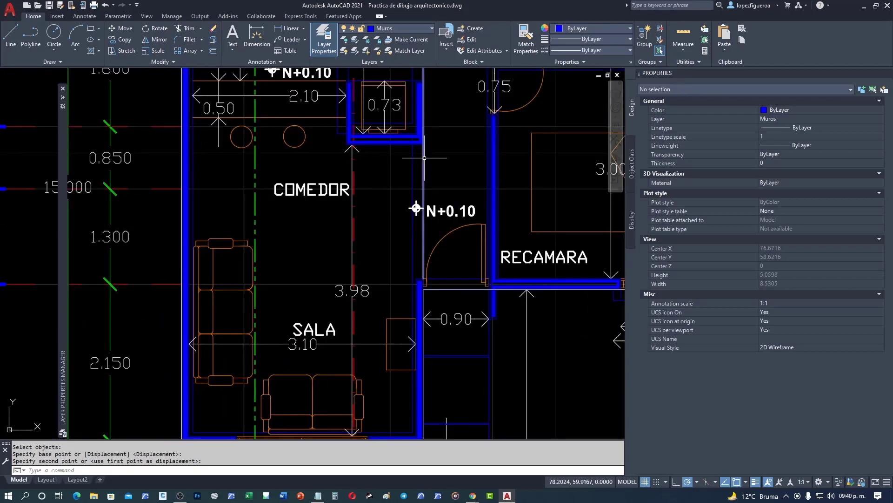
pyautogui.scroll(1, 396, 214)
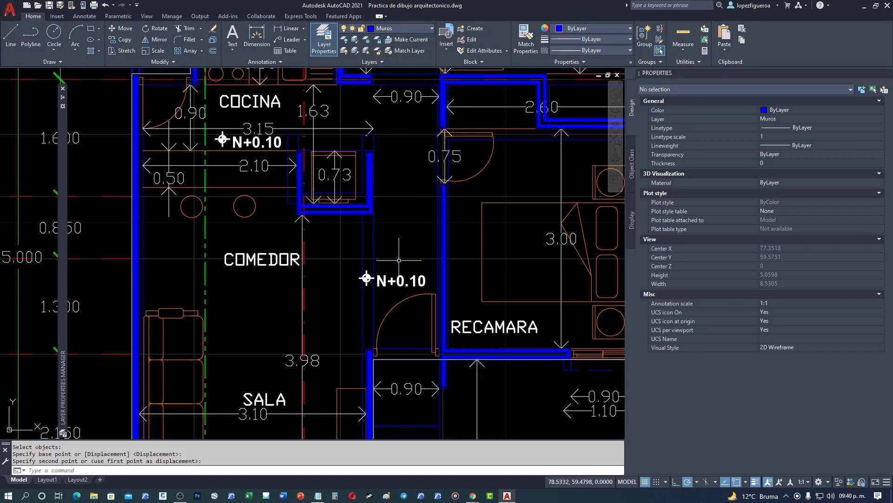
pyautogui.write('L')
pyautogui.write('A')
pyautogui.press('Return')
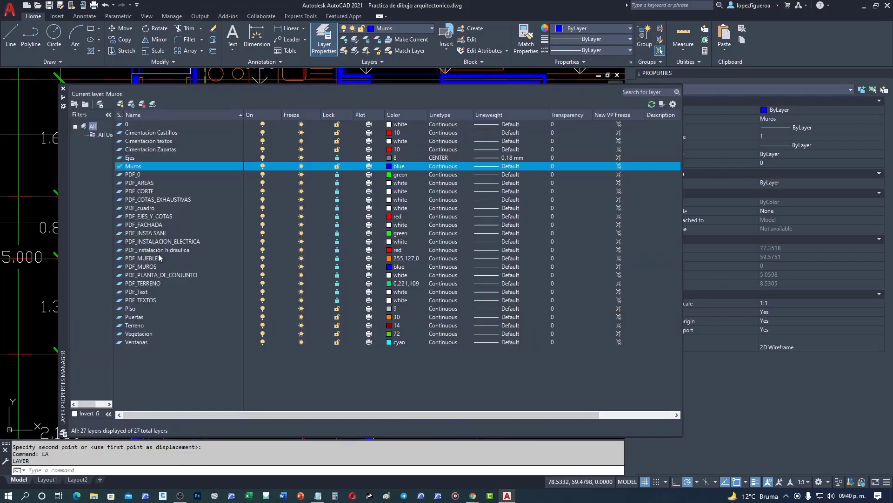
# Toggle layers PDF_0 through PDF_TEXTOS off and back on, then widen the filter pane
pyautogui.click(134, 175)
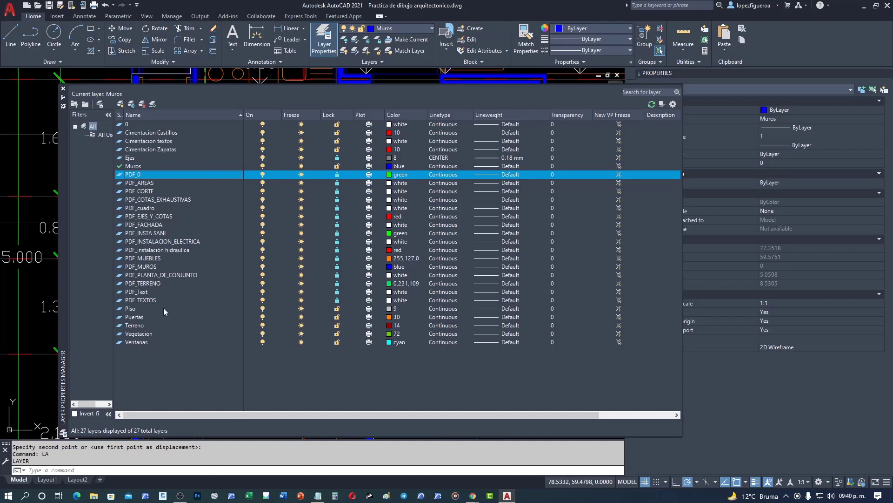
pyautogui.keyDown('shift'); pyautogui.click(152, 300); pyautogui.keyUp('shift')
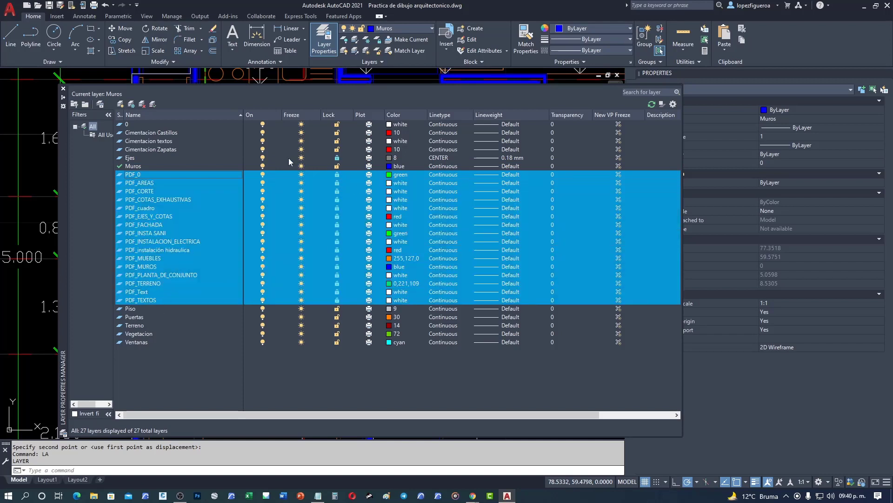
pyautogui.click(263, 174)
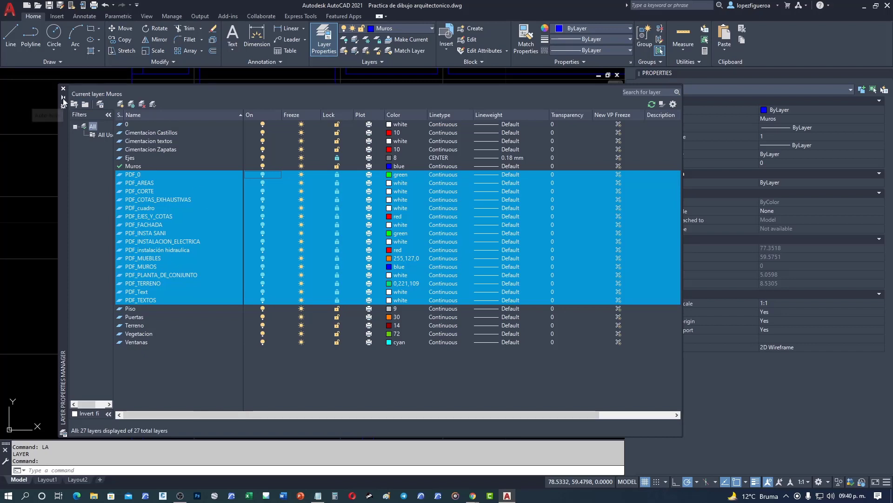
pyautogui.scroll(-4, 390, 194)
pyautogui.scroll(2, 402, 251)
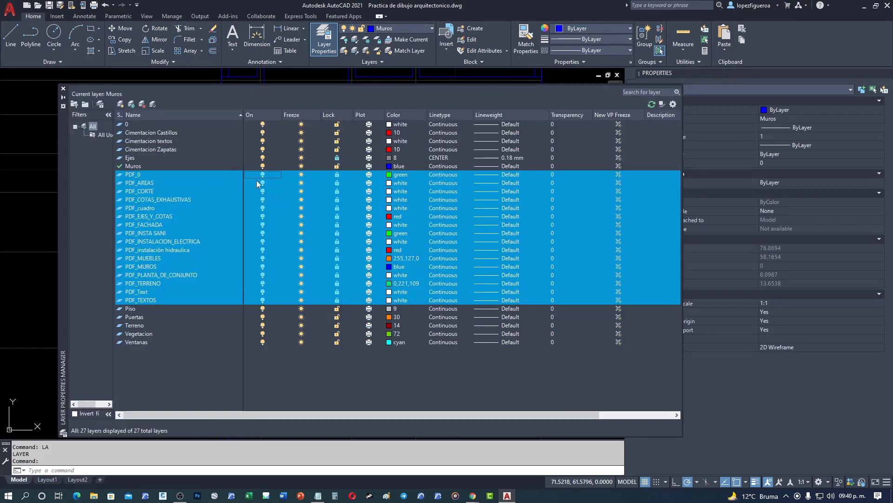
pyautogui.click(263, 175)
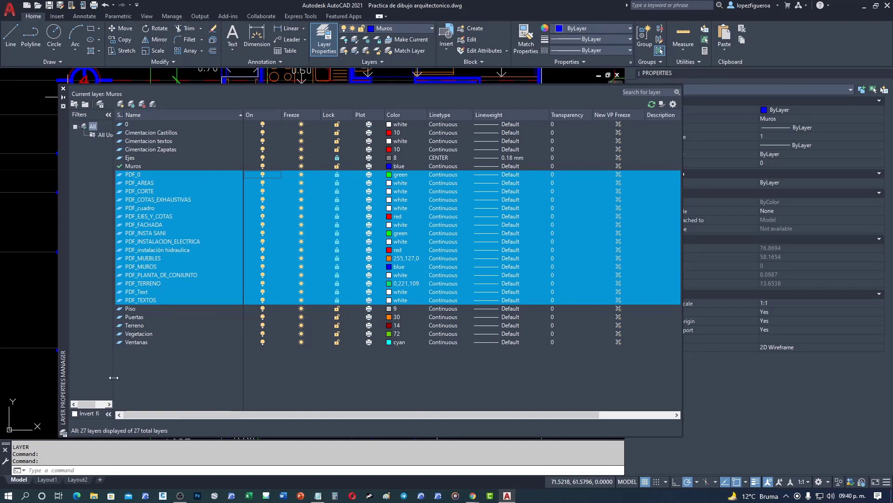
pyautogui.moveTo(113, 378); pyautogui.dragTo(181, 367)
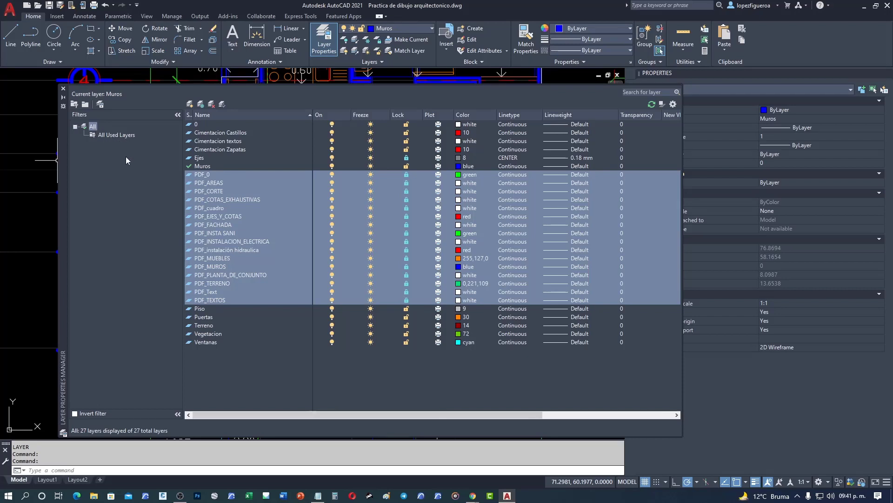
# Create a new property layer filter named 'capas de PDF'
pyautogui.moveTo(74, 104)
pyautogui.click(74, 105)
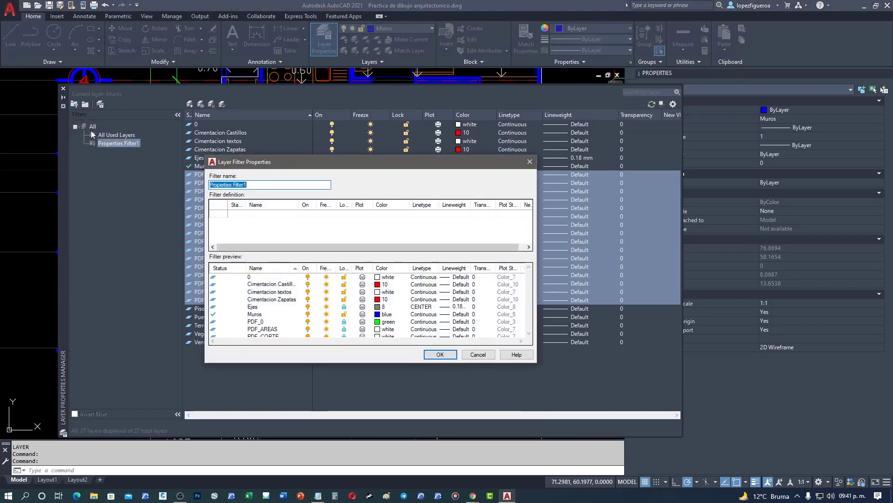
pyautogui.click(253, 185)
pyautogui.moveTo(253, 185); pyautogui.dragTo(210, 184)
pyautogui.write('capas de traba')
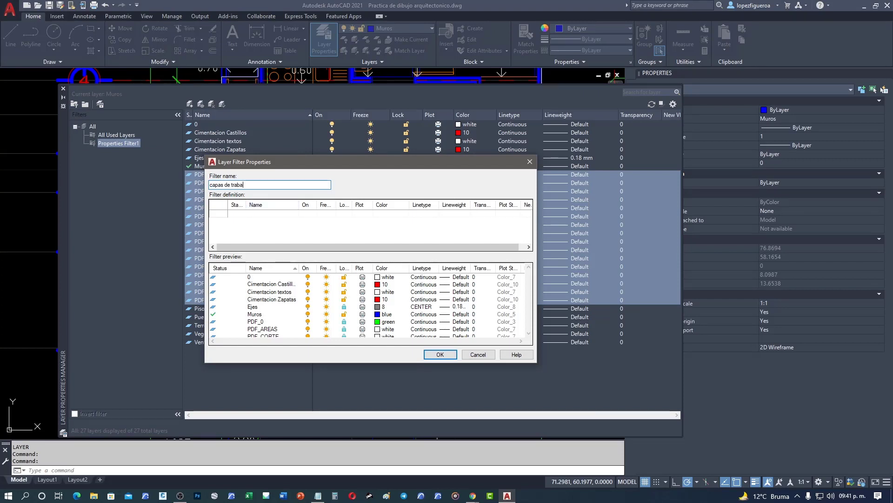
pyautogui.write('j')
pyautogui.press('BackSpace')
pyautogui.press('BackSpace')
pyautogui.press('BackSpace')
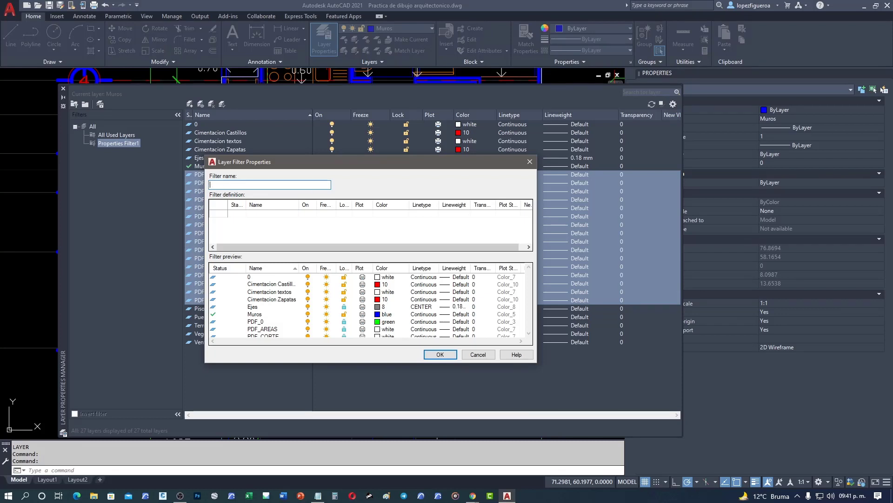
pyautogui.write('ca')
pyautogui.write('p')
pyautogui.write('e PDF')
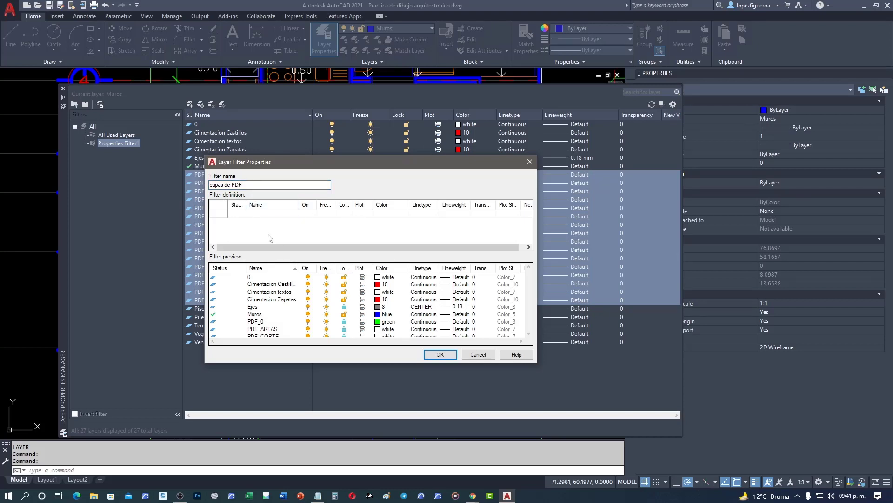
# Set the filter's Status condition so all layers are matched, widening that column
pyautogui.click(234, 213)
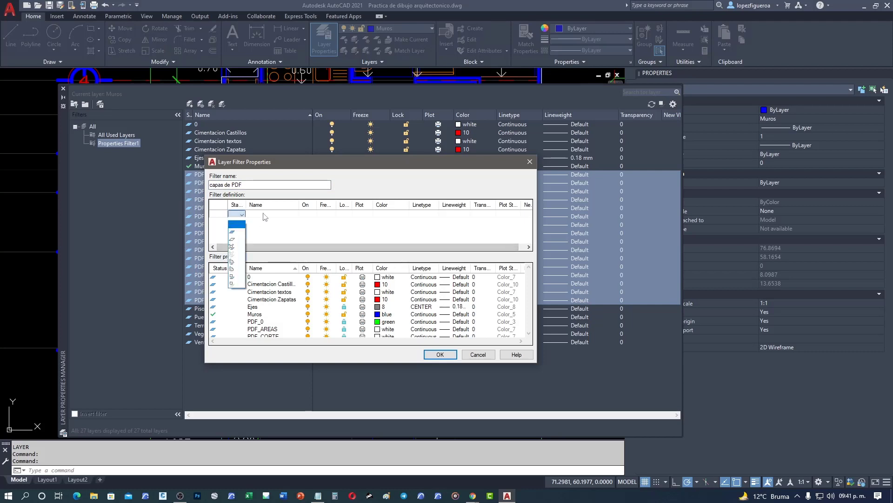
pyautogui.click(265, 218)
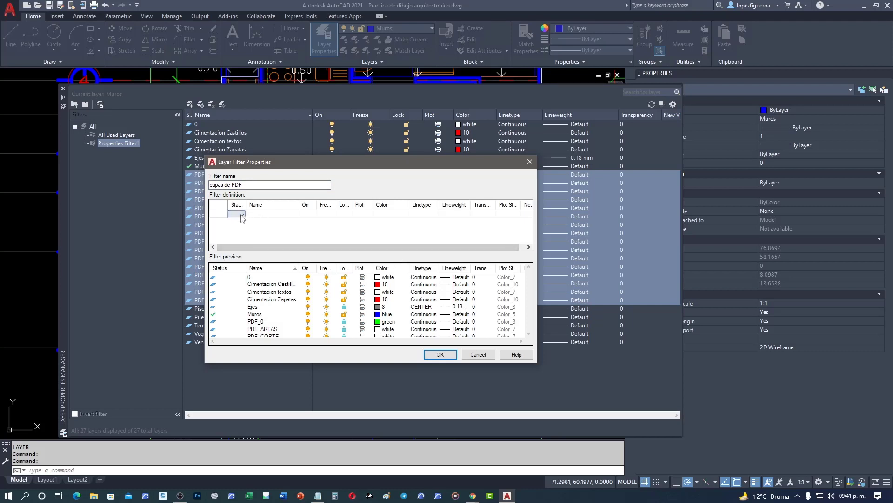
pyautogui.moveTo(245, 204); pyautogui.dragTo(260, 204)
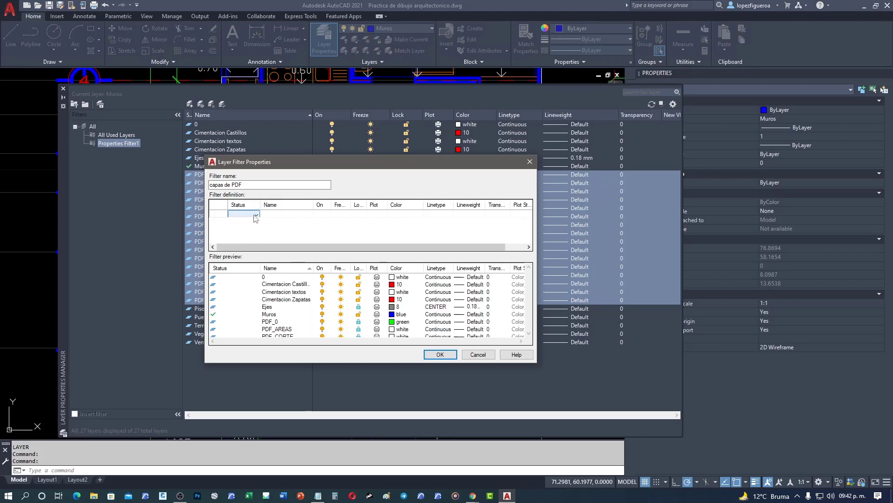
pyautogui.click(255, 215)
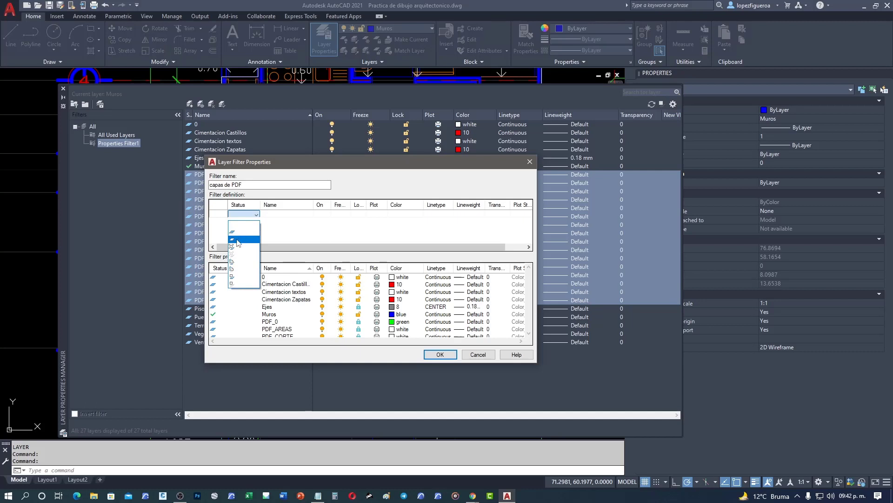
pyautogui.click(237, 240)
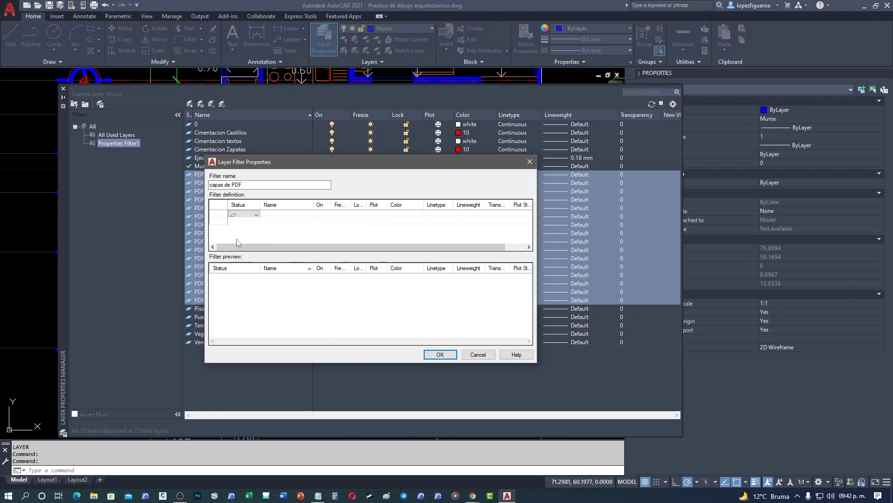
pyautogui.click(255, 214)
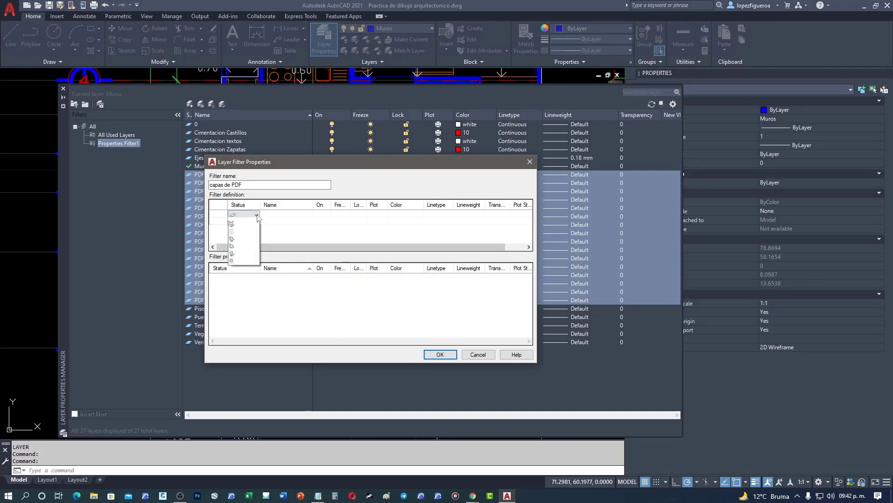
pyautogui.click(251, 235)
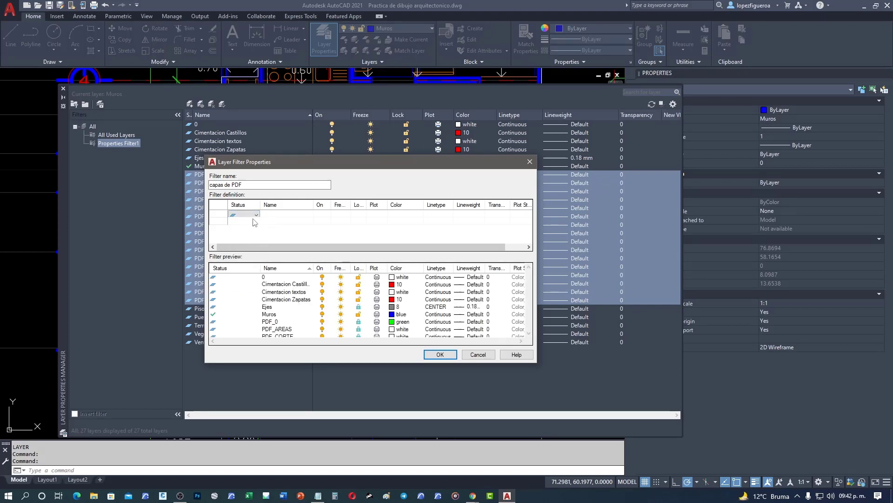
# Enter the name pattern PDF*, enlarge the preview, and save the filter
pyautogui.click(289, 214)
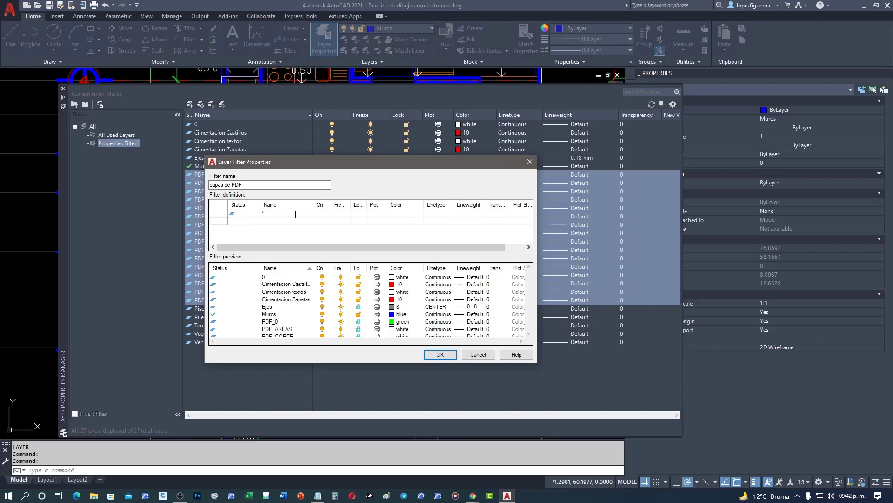
pyautogui.write('p*')
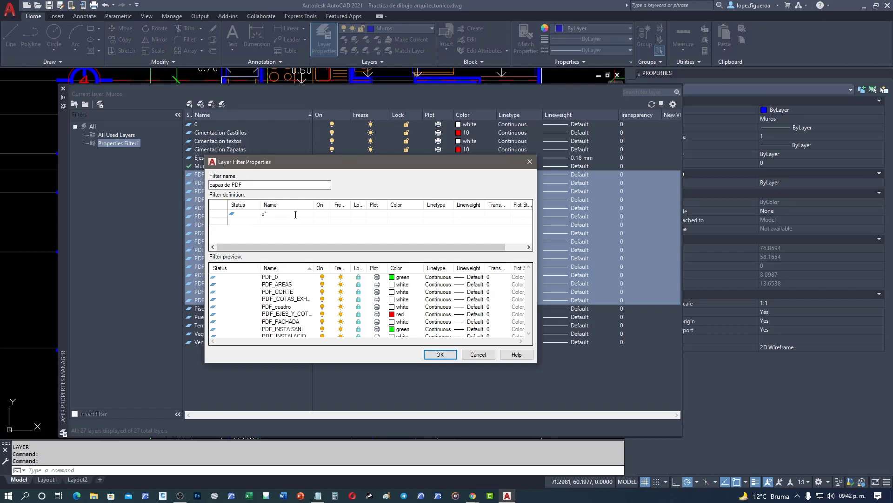
pyautogui.scroll(-2, 295, 215)
pyautogui.write('P')
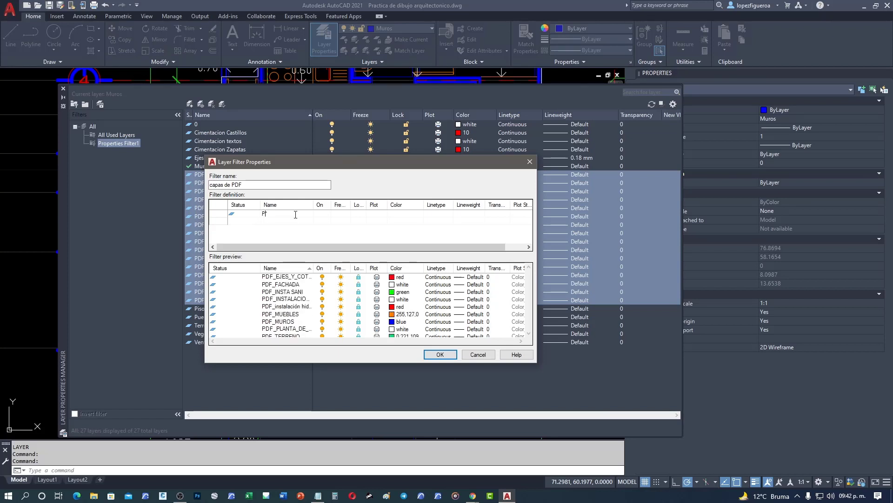
pyautogui.write('DF*')
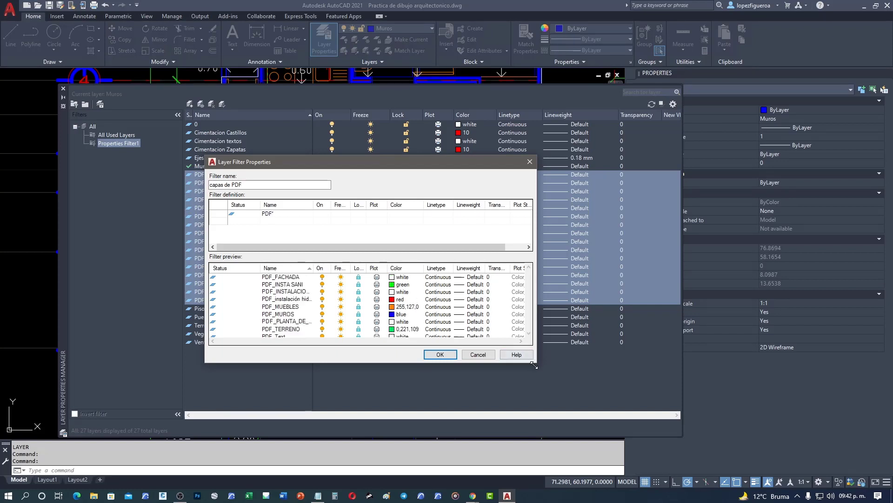
pyautogui.moveTo(534, 365); pyautogui.dragTo(602, 417)
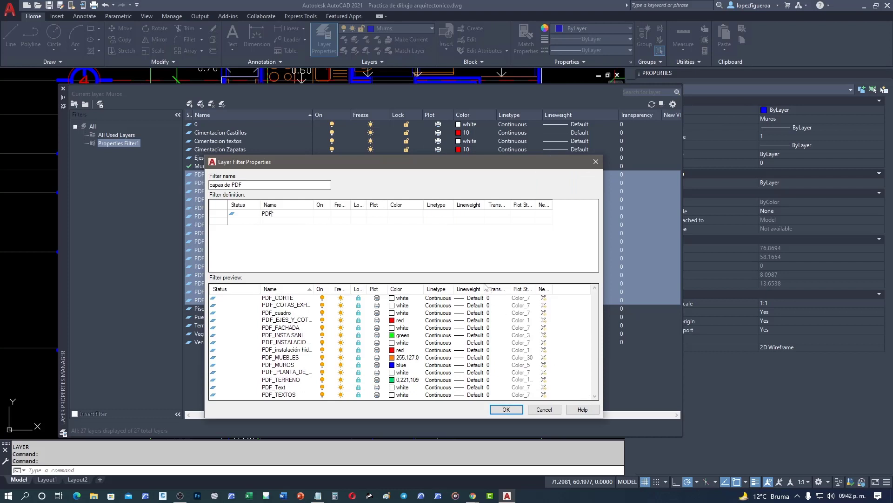
pyautogui.moveTo(484, 274); pyautogui.dragTo(484, 228)
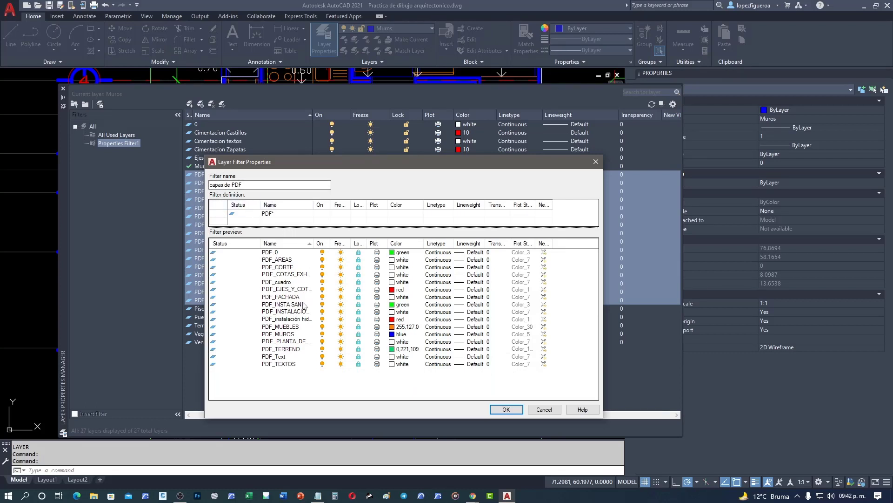
pyautogui.click(508, 410)
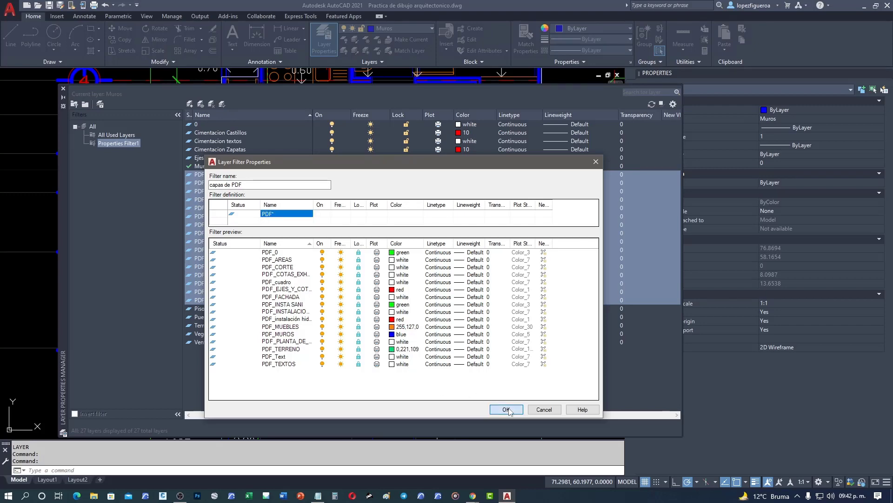
pyautogui.click(508, 410)
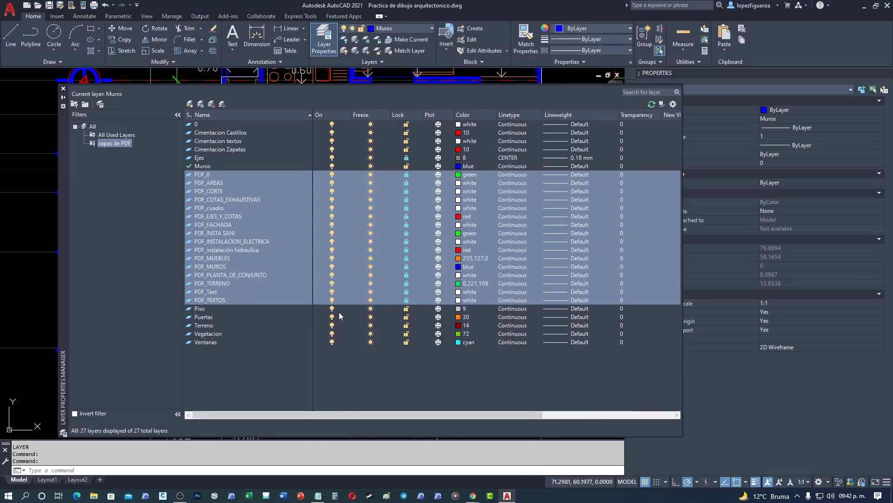
# Compare capas de PDF with All Used Layers, then select all 16 listed PDF layers
pyautogui.click(110, 144)
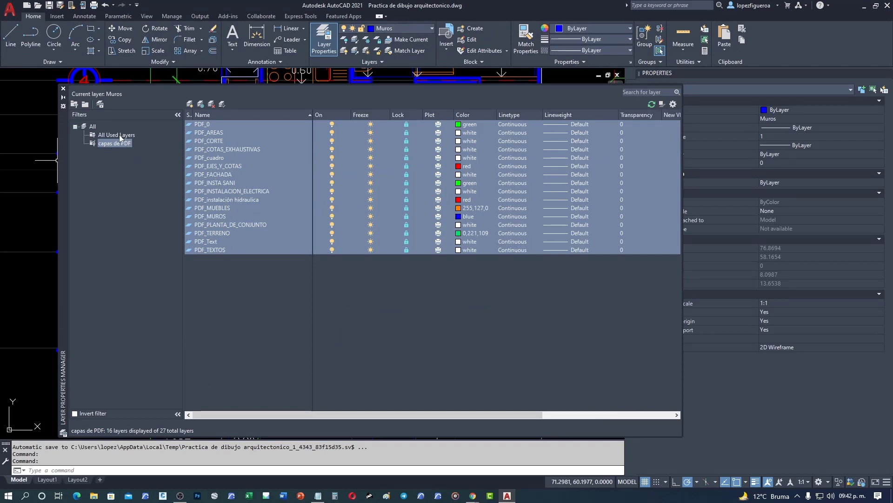
pyautogui.click(119, 135)
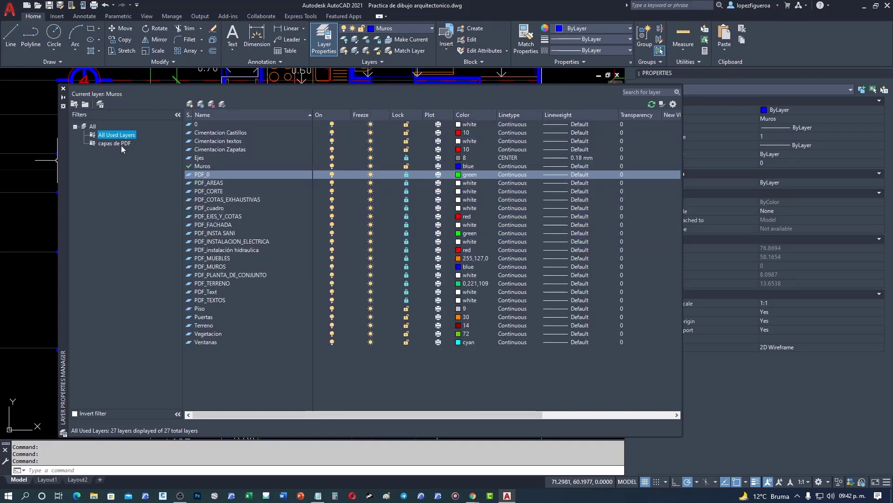
pyautogui.click(123, 145)
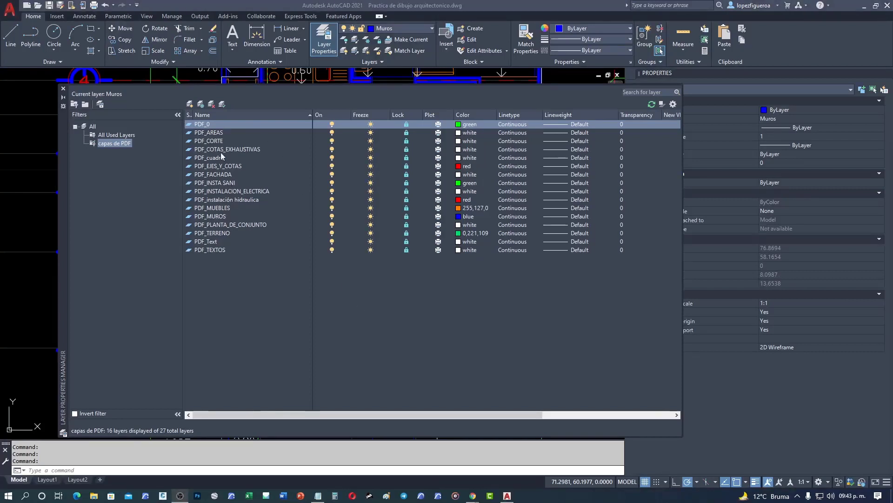
pyautogui.rightClick(225, 123)
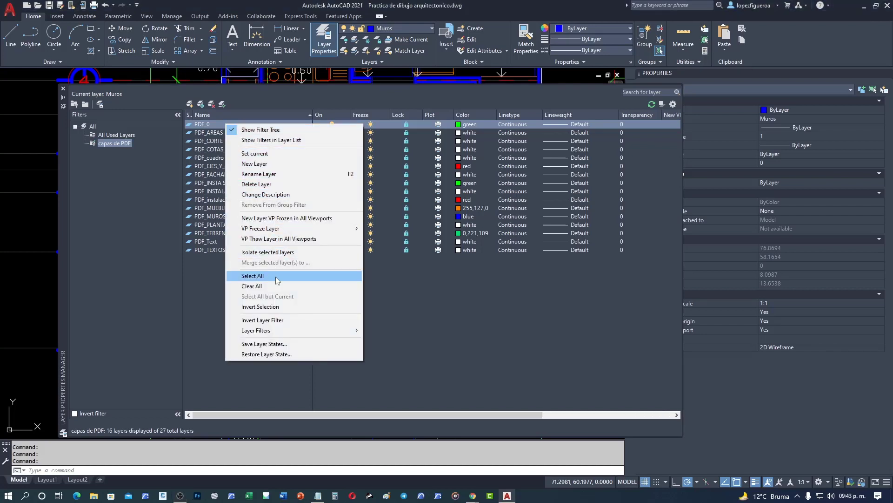
pyautogui.click(277, 277)
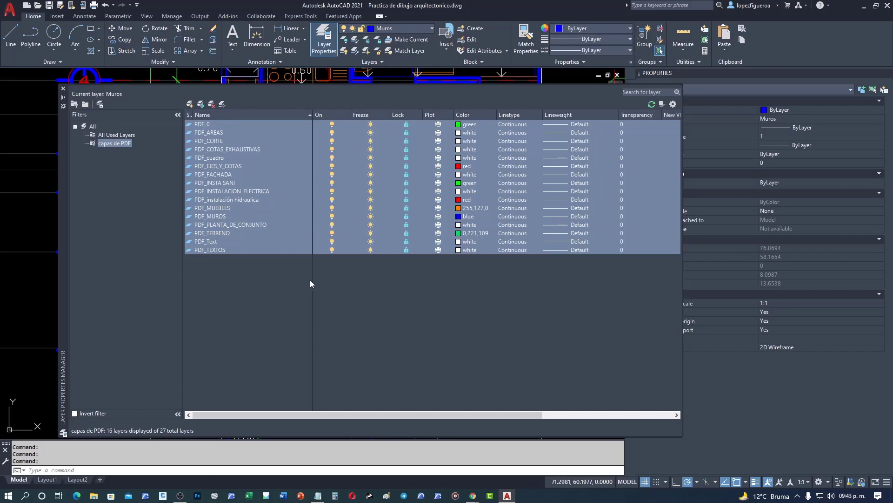
# Toggle the PDF layers off and back on, then invert the capas de PDF filter
pyautogui.click(332, 124)
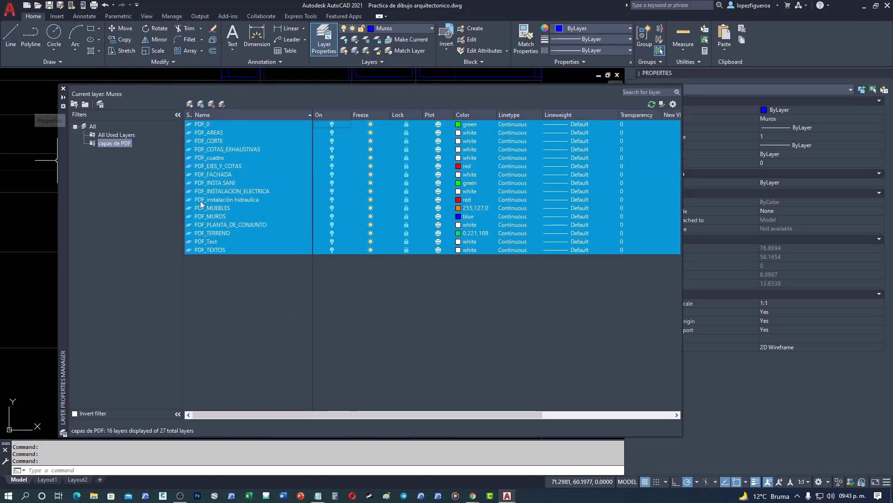
pyautogui.click(64, 98)
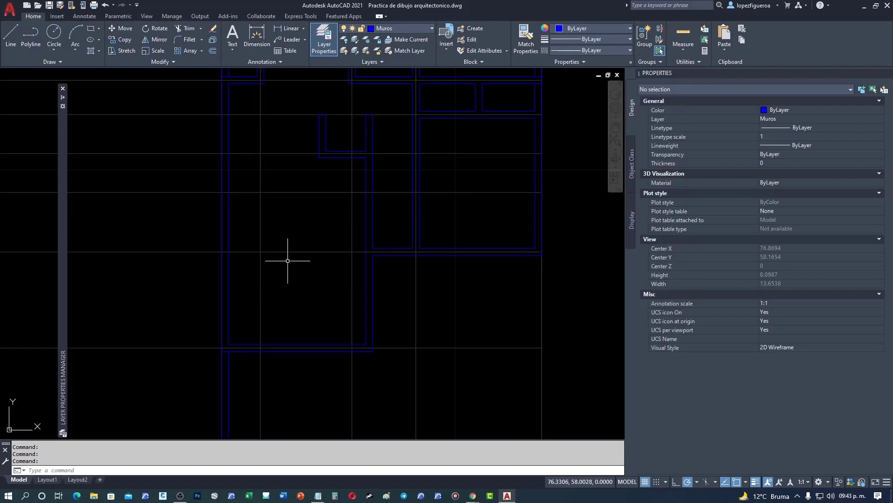
pyautogui.scroll(-2, 288, 261)
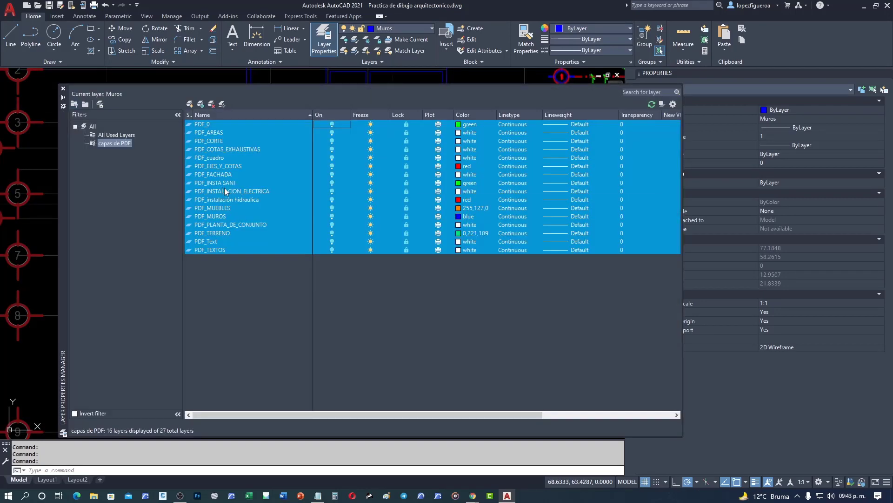
pyautogui.click(333, 124)
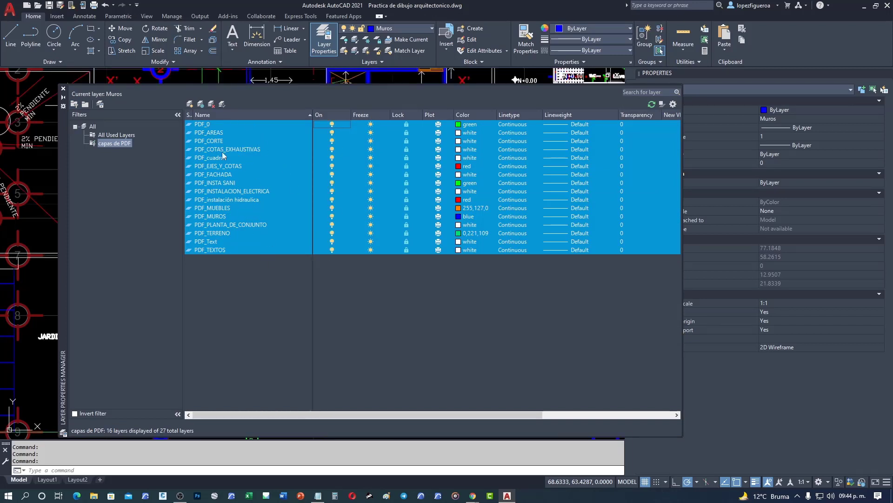
pyautogui.click(74, 414)
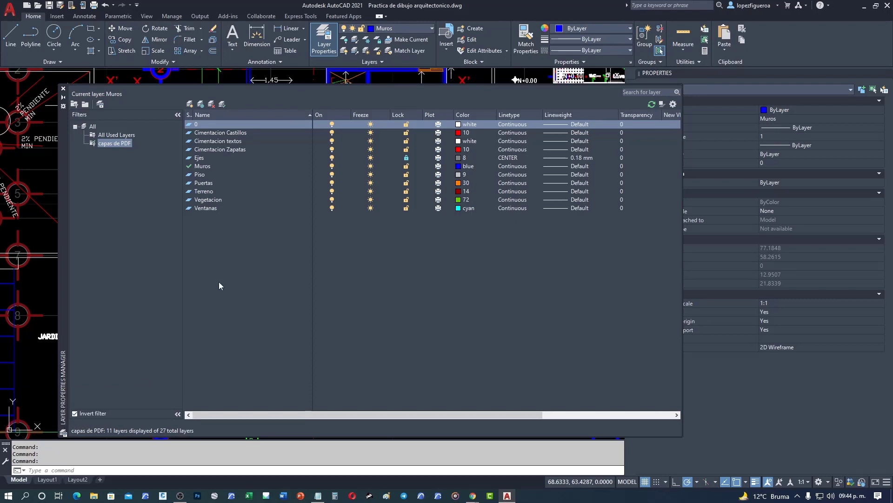
# Leave Invert filter unchecked so the 16 PDF_ layers list, and auto-hide the Layer Properties Manager
pyautogui.click(75, 413)
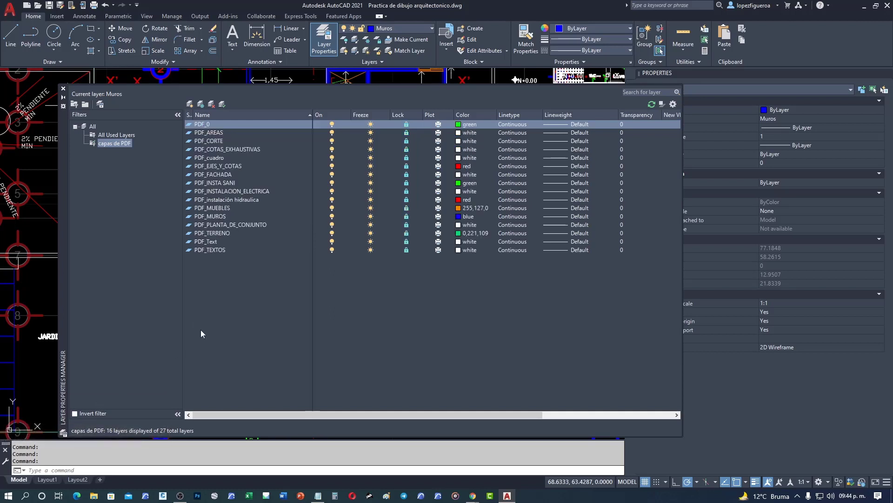
pyautogui.click(80, 414)
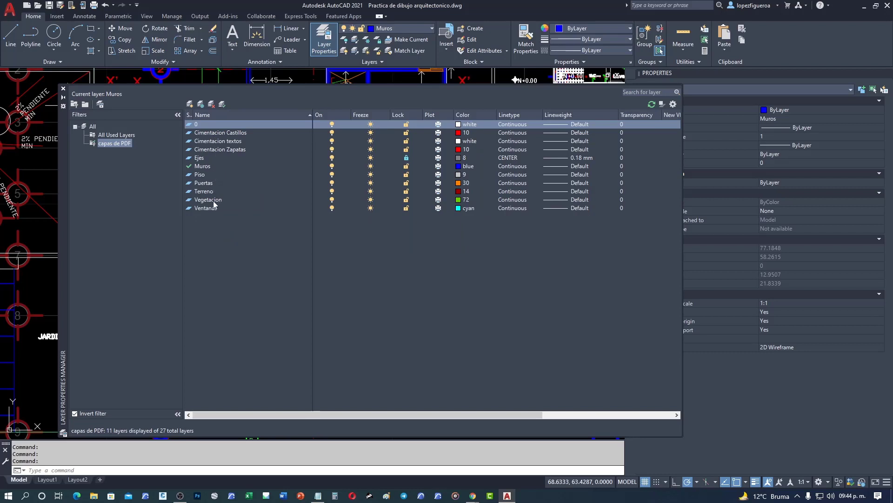
pyautogui.click(75, 413)
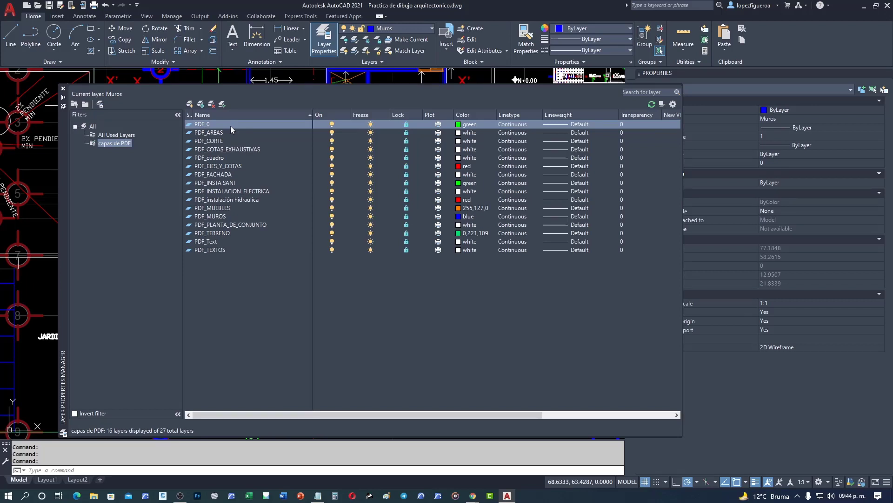
pyautogui.click(74, 413)
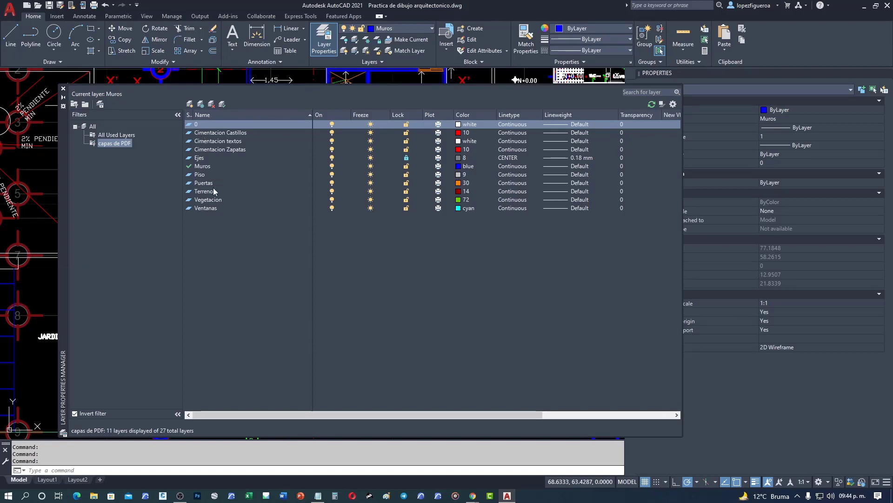
pyautogui.click(75, 414)
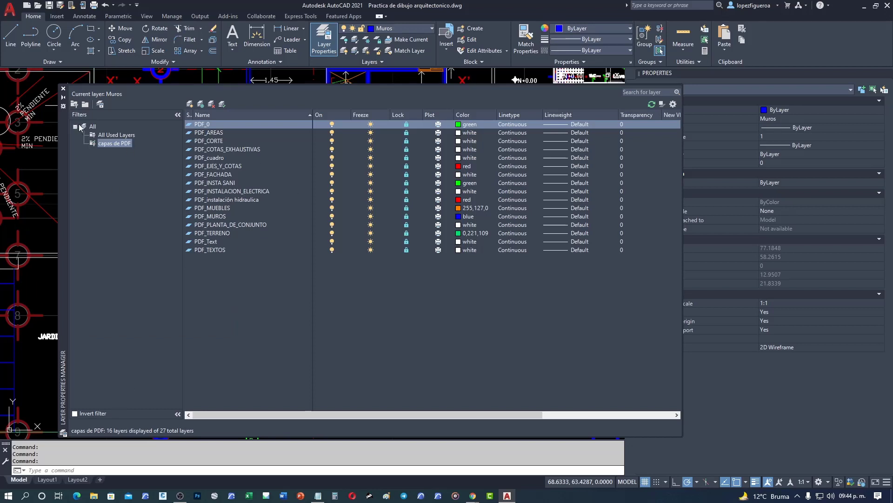
pyautogui.click(65, 98)
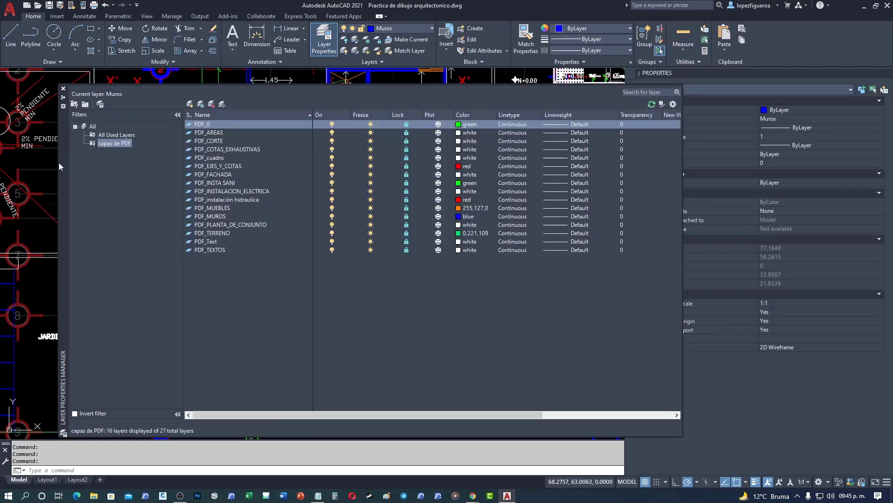
pyautogui.click(65, 99)
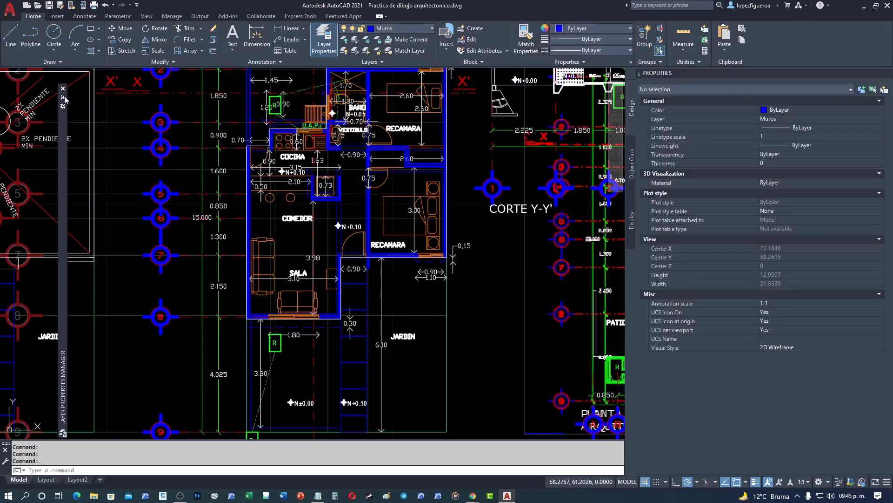
# Select the blue Muros wall around the 0.73 closet with a STRETCH crossing window
pyautogui.moveTo(471, 288); pyautogui.dragTo(499, 301, button='middle')
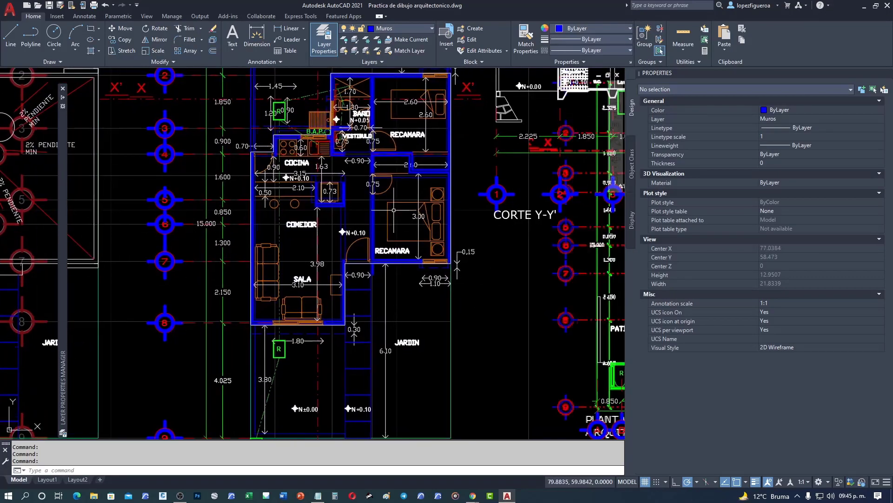
pyautogui.scroll(6, 354, 195)
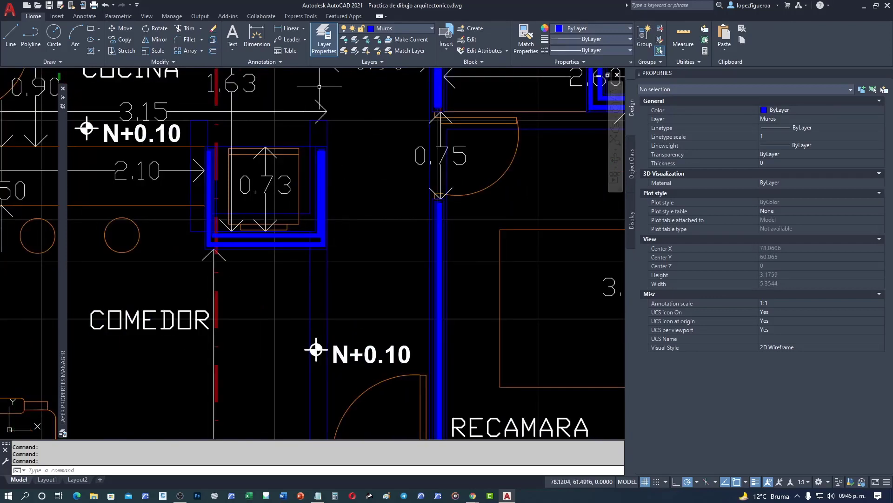
pyautogui.scroll(2, 323, 238)
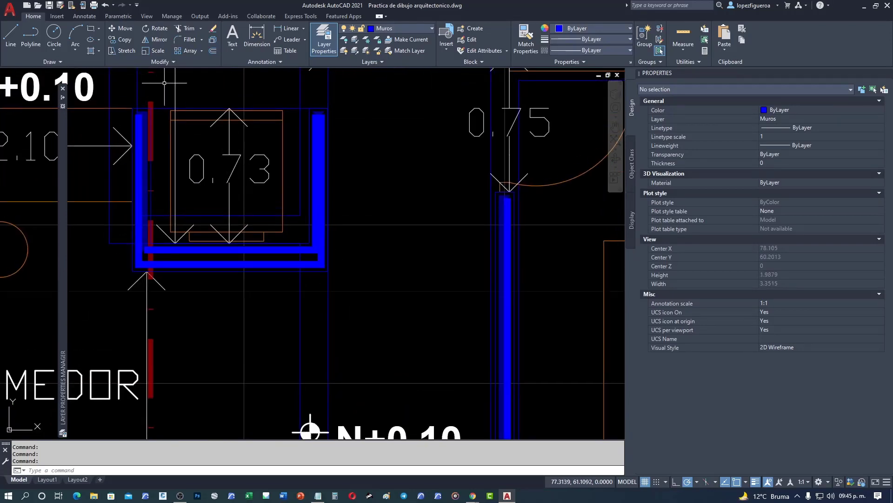
pyautogui.click(130, 49)
pyautogui.moveTo(213, 139); pyautogui.dragTo(250, 205, button='middle')
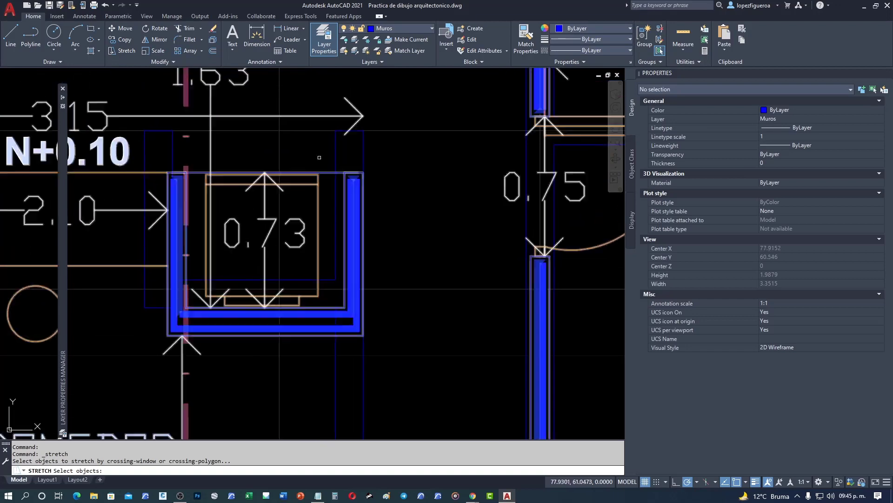
pyautogui.click(418, 96)
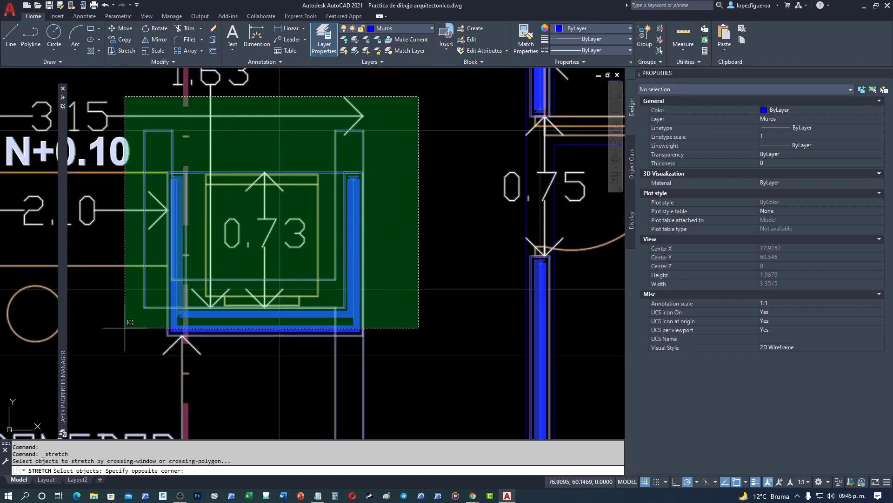
pyautogui.click(120, 364)
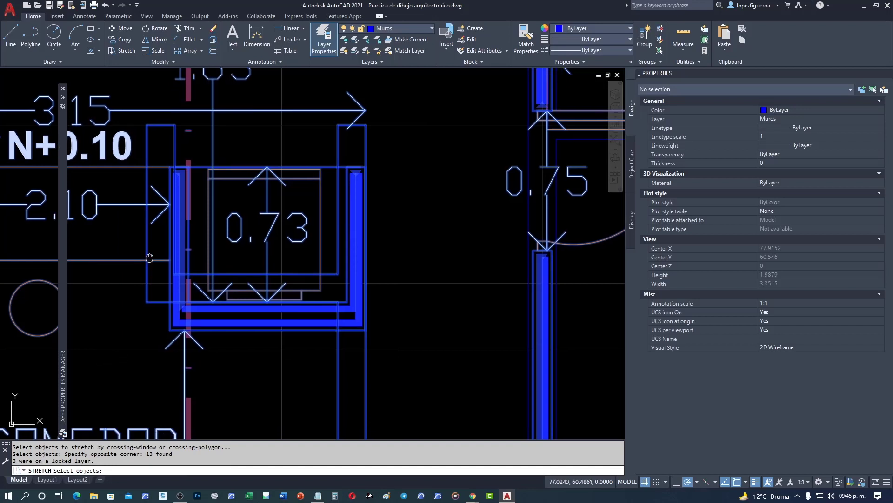
pyautogui.moveTo(141, 254); pyautogui.dragTo(158, 207, button='middle')
pyautogui.press('Return')
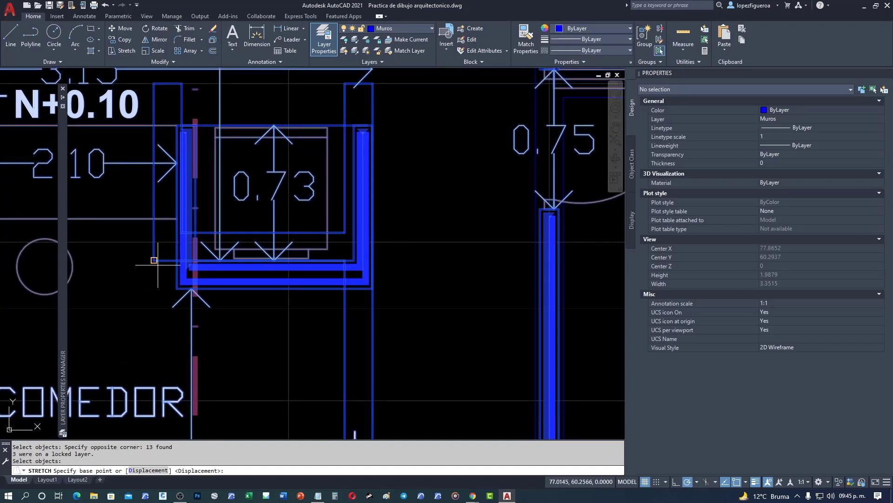
# Stretch the selected wall from its base point onto the plan's wall corner
pyautogui.click(154, 260)
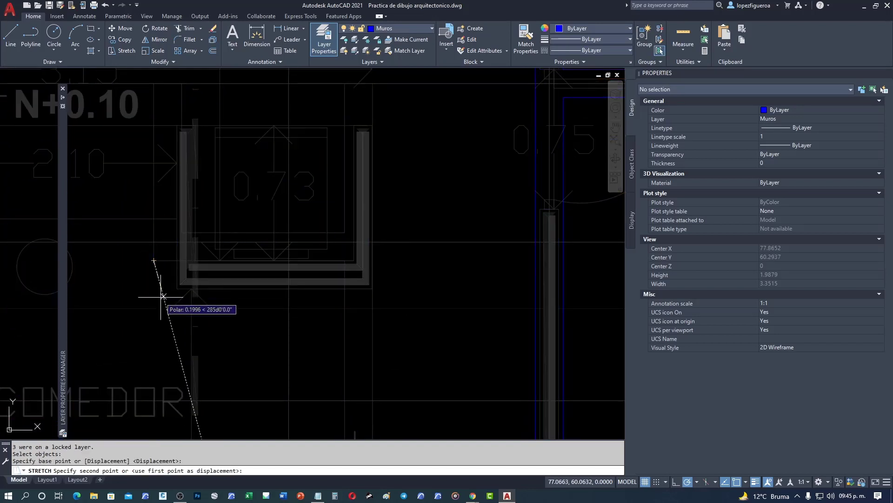
pyautogui.scroll(2, 172, 326)
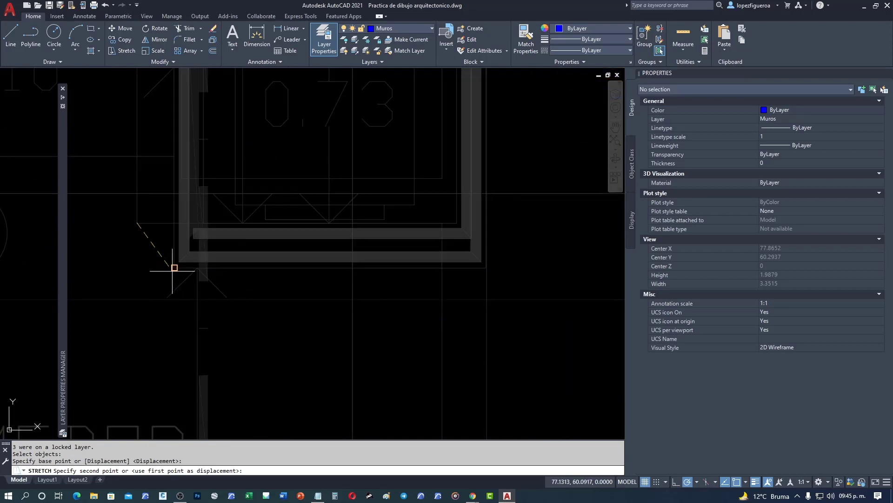
pyautogui.scroll(-5, 149, 279)
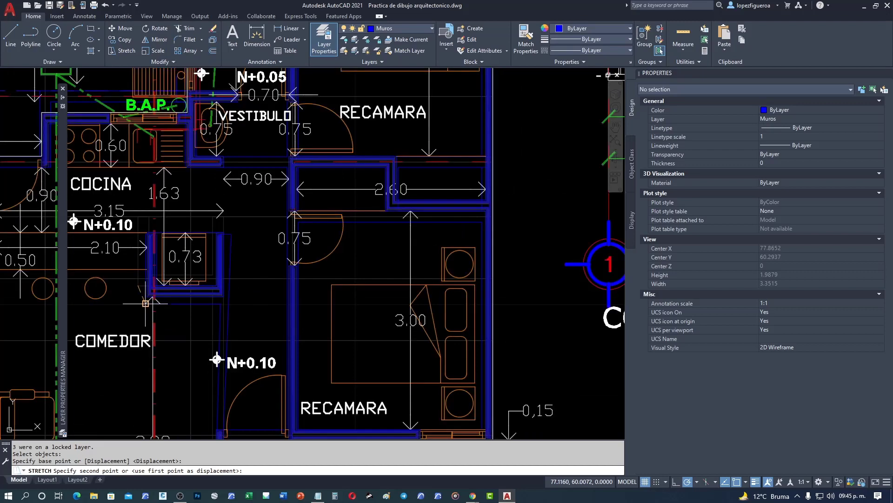
pyautogui.scroll(2, 149, 299)
pyautogui.scroll(3, 151, 298)
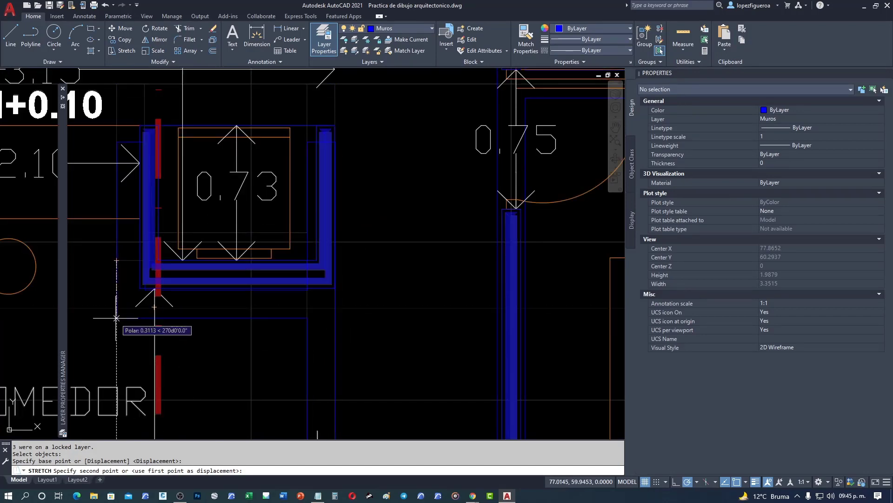
pyautogui.scroll(4, 116, 320)
pyautogui.scroll(2, 116, 314)
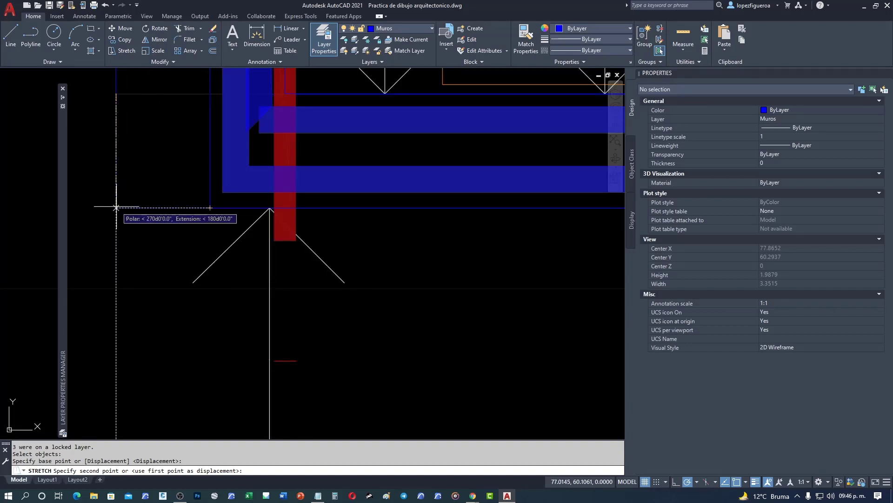
pyautogui.click(116, 207)
pyautogui.scroll(-3, 210, 235)
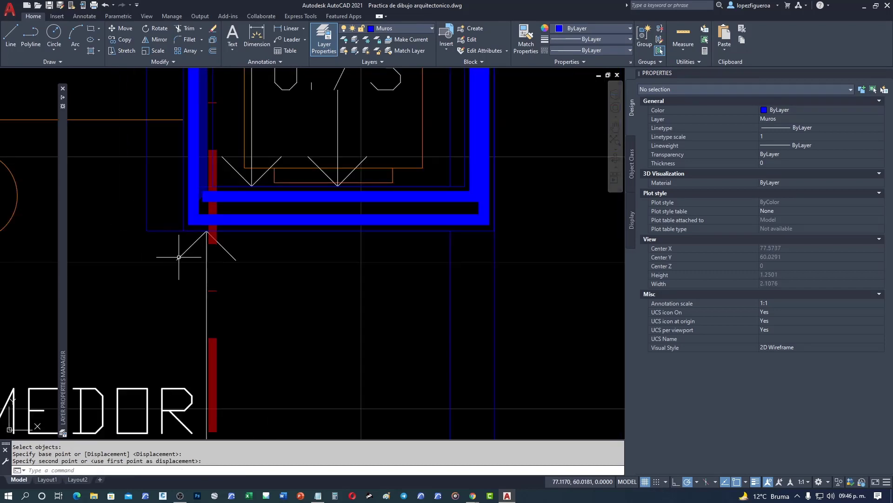
pyautogui.scroll(1, 198, 236)
pyautogui.scroll(2, 271, 217)
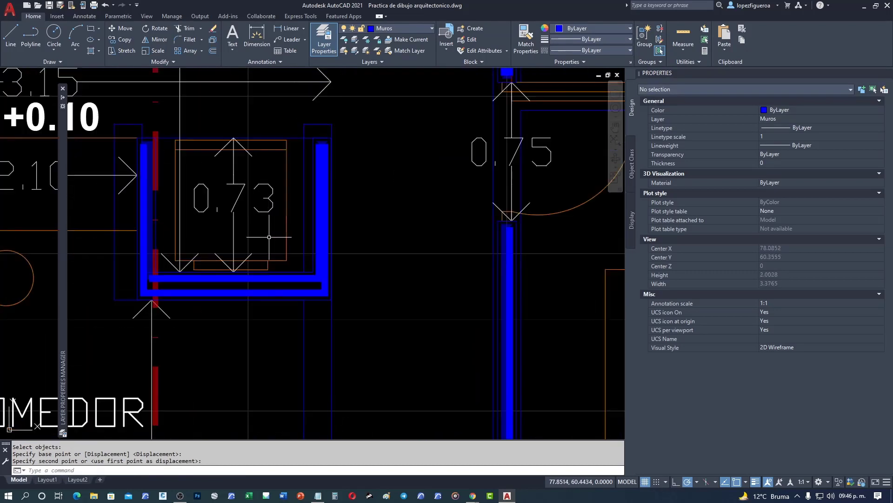
pyautogui.rightClick(362, 151)
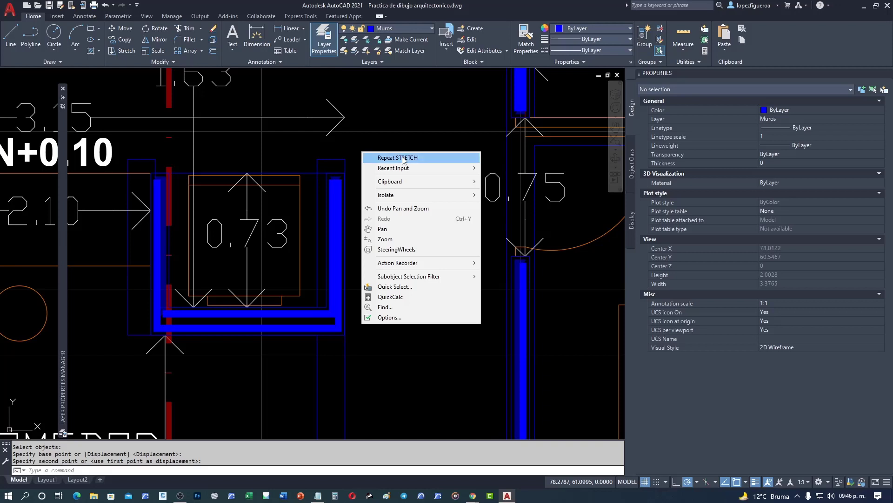
# Stretch the right closet wall's top end up to the plan's upper wall line
pyautogui.click(397, 157)
pyautogui.click(374, 139)
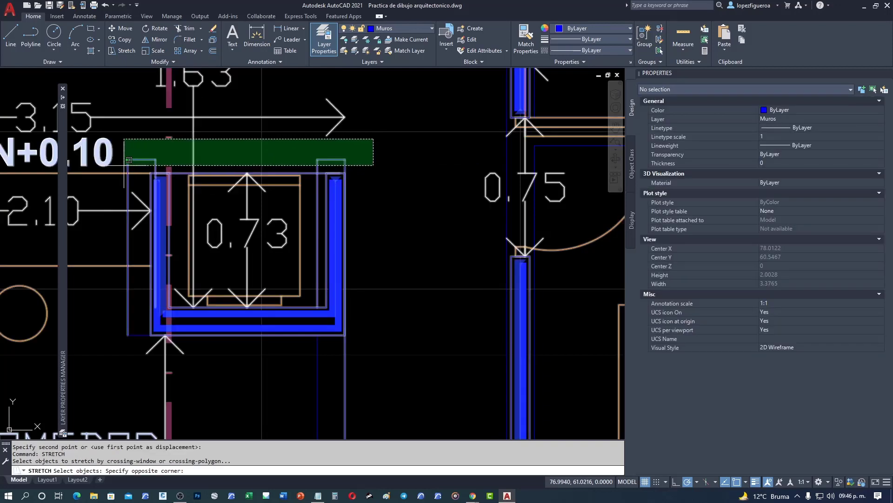
pyautogui.click(123, 165)
pyautogui.press('Return')
pyautogui.scroll(5, 356, 163)
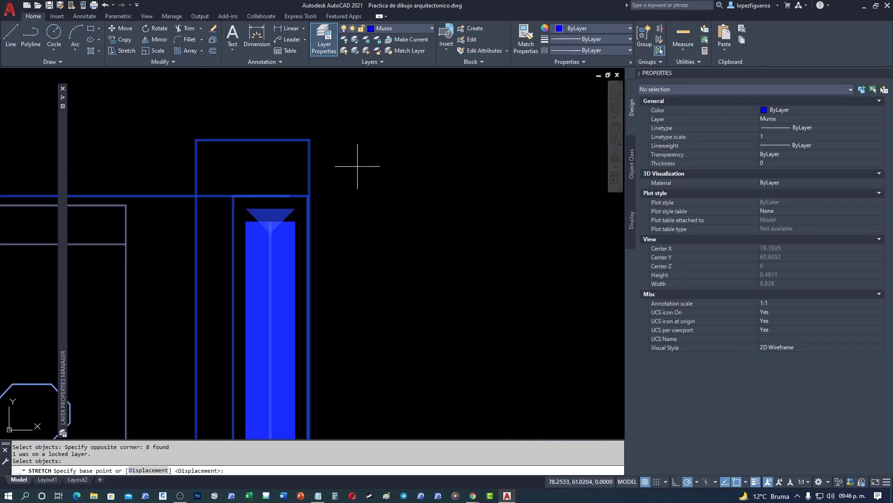
pyautogui.click(310, 140)
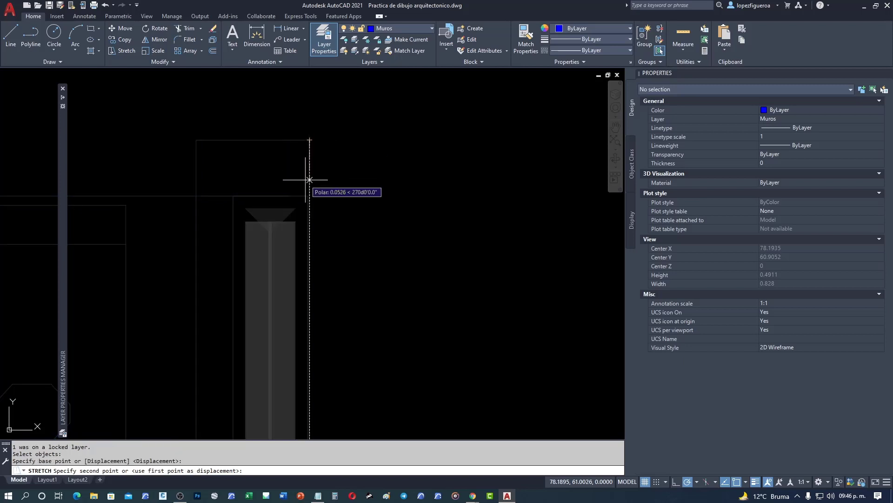
pyautogui.scroll(4, 307, 195)
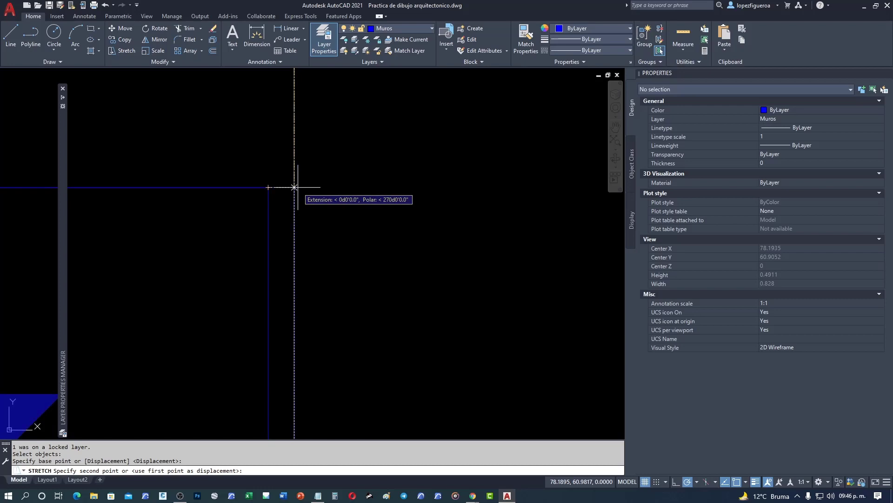
pyautogui.click(294, 187)
pyautogui.scroll(-3, 325, 189)
pyautogui.scroll(-3, 361, 192)
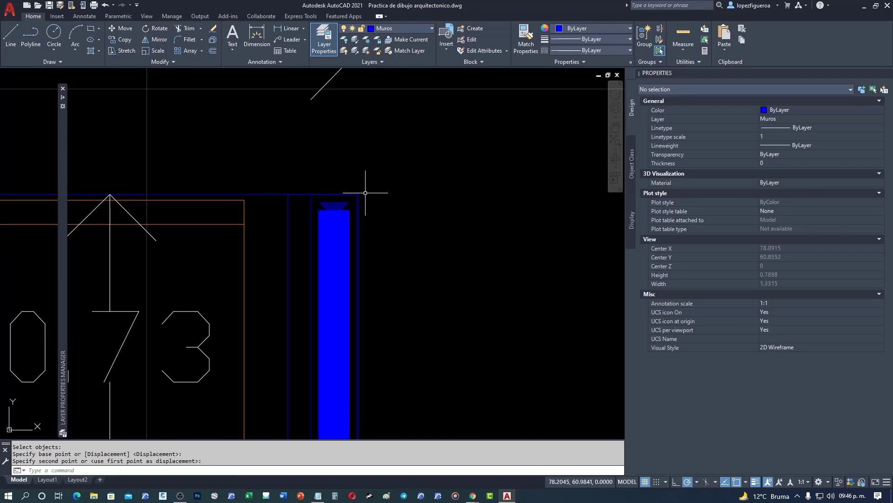
pyautogui.scroll(-2, 372, 190)
pyautogui.scroll(2, 325, 200)
pyautogui.scroll(2, 280, 205)
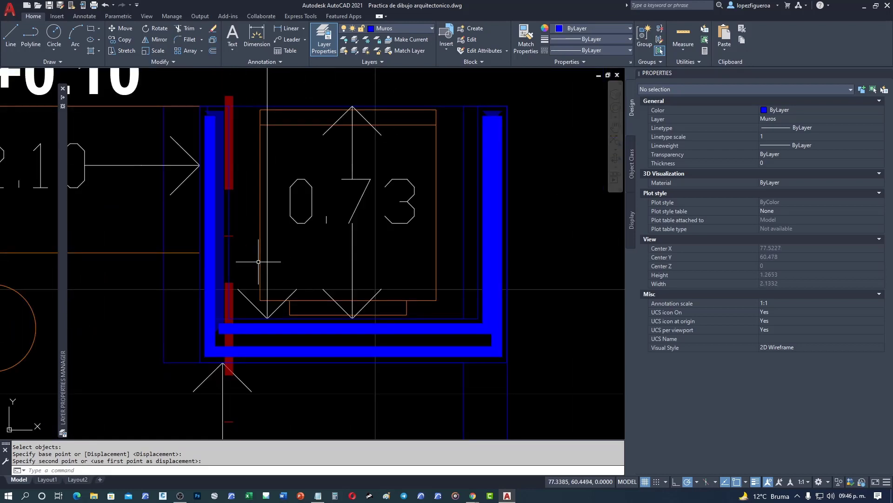
pyautogui.scroll(2, 252, 196)
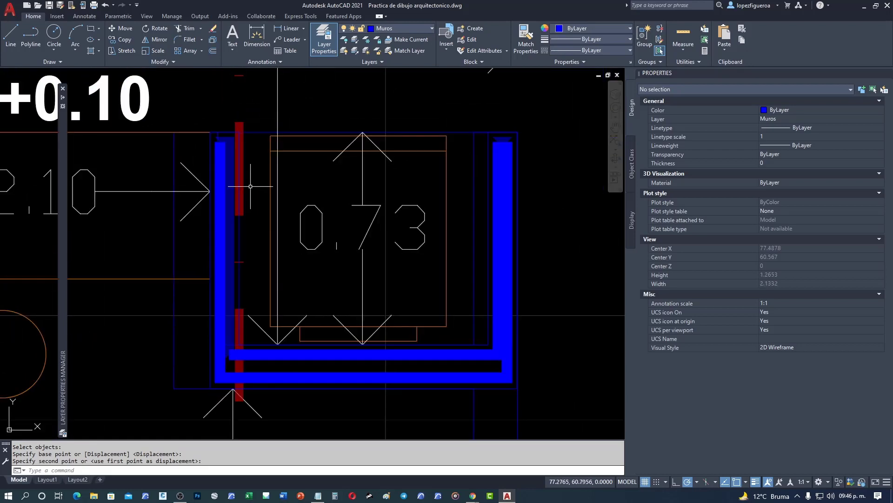
# Stretch the left closet wall's top end to the plan's wall line
pyautogui.rightClick(217, 120)
pyautogui.click(238, 125)
pyautogui.click(261, 93)
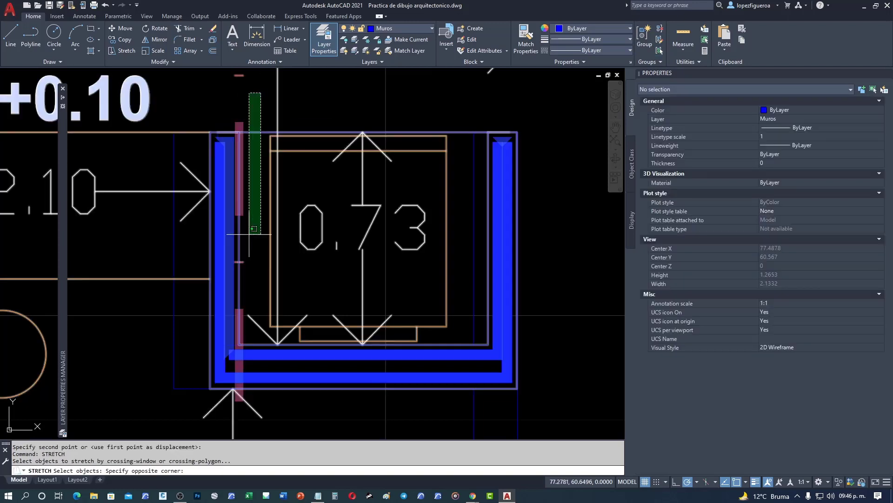
pyautogui.click(166, 396)
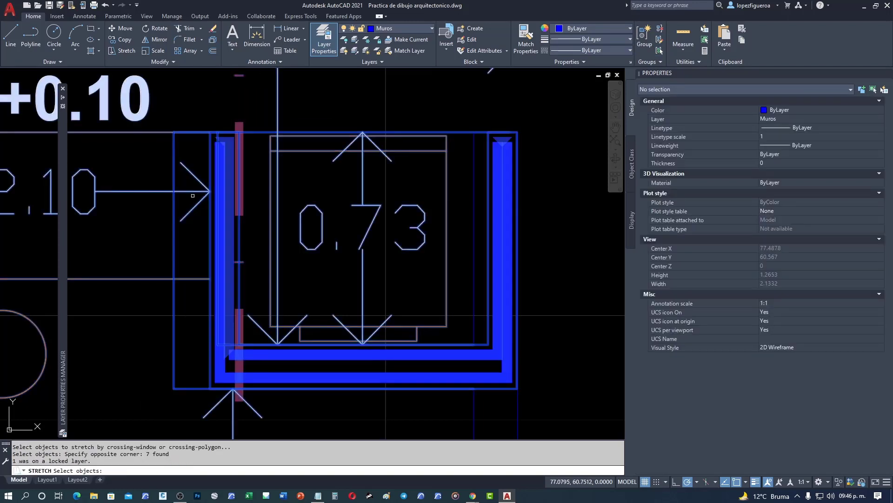
pyautogui.scroll(4, 186, 133)
pyautogui.press('Return')
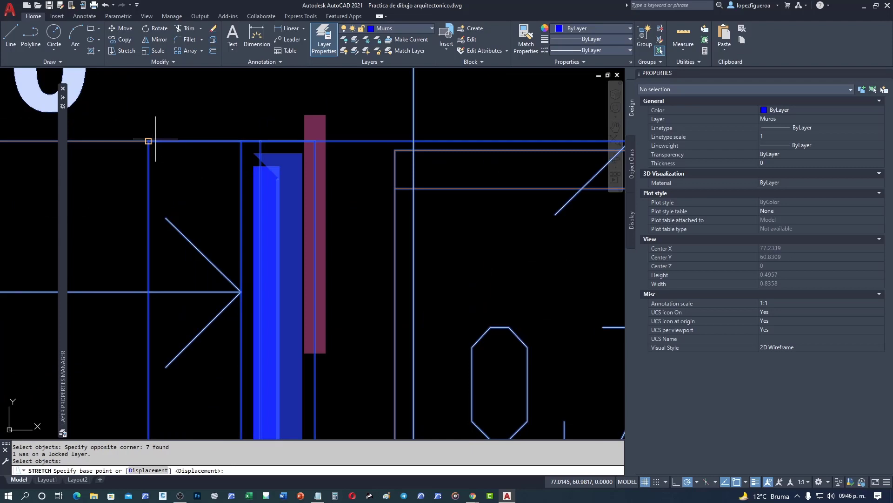
pyautogui.click(149, 141)
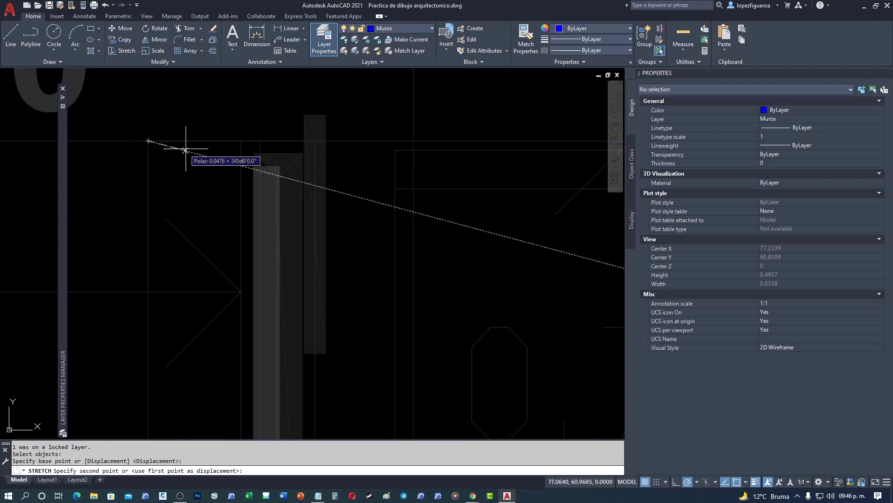
pyautogui.click(241, 140)
pyautogui.scroll(-5, 248, 151)
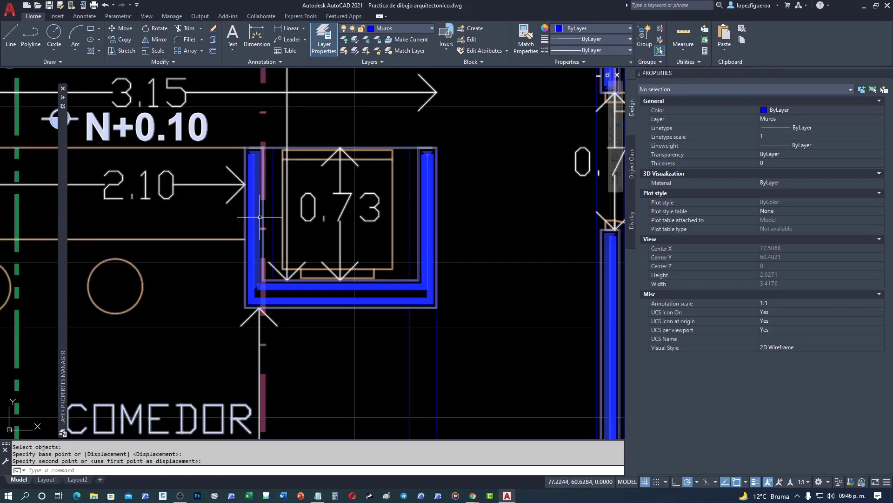
pyautogui.scroll(2, 252, 154)
pyautogui.scroll(3, 255, 152)
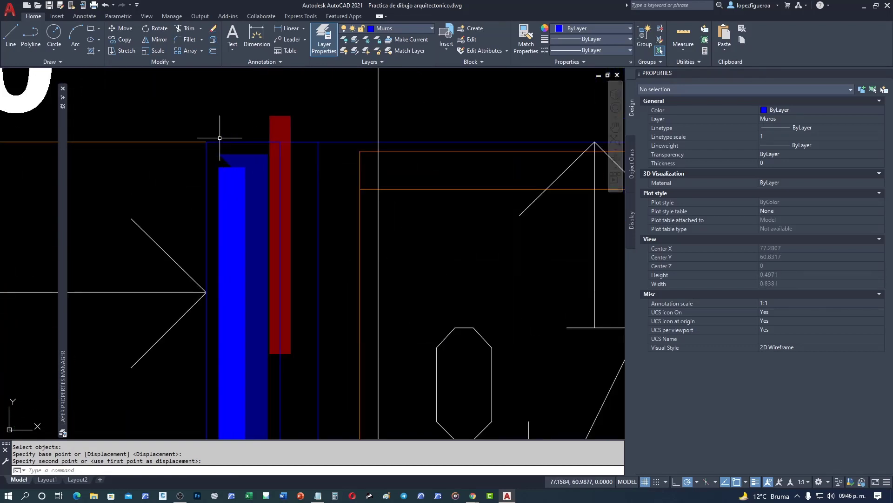
pyautogui.scroll(-2, 220, 137)
pyautogui.scroll(-1, 421, 140)
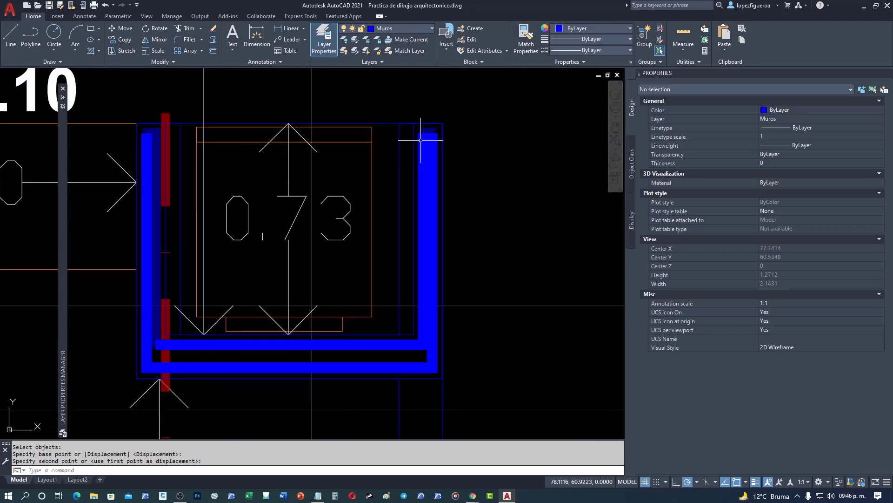
pyautogui.scroll(1, 423, 128)
pyautogui.scroll(1, 383, 126)
pyautogui.write('DIST')
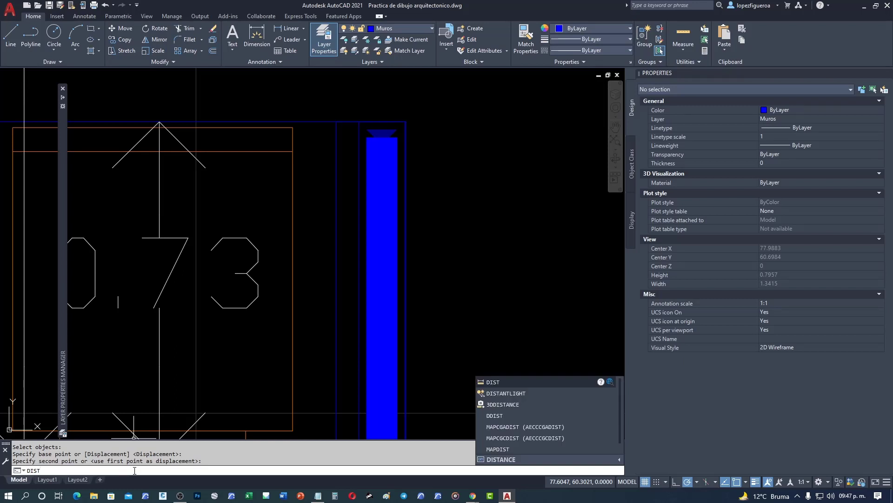
# Measure the top-right closet wall corner gap with DIST, reading 0.1010
pyautogui.press('Return')
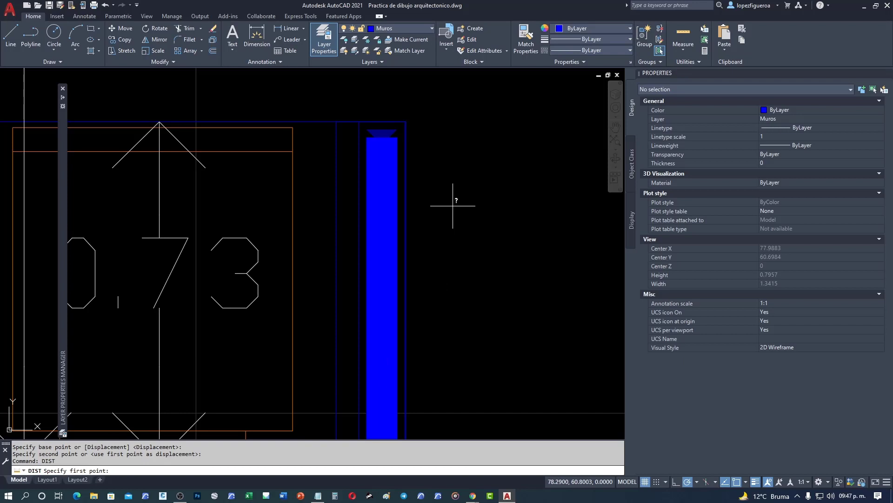
pyautogui.click(405, 122)
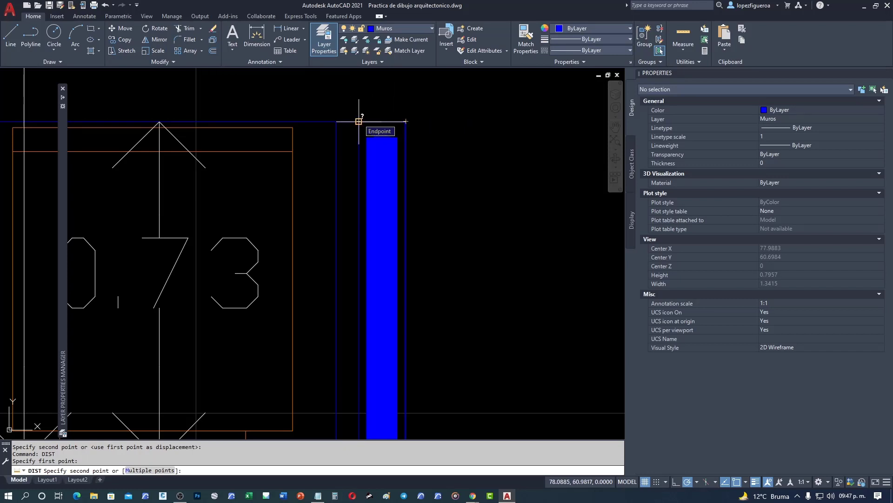
pyautogui.click(359, 122)
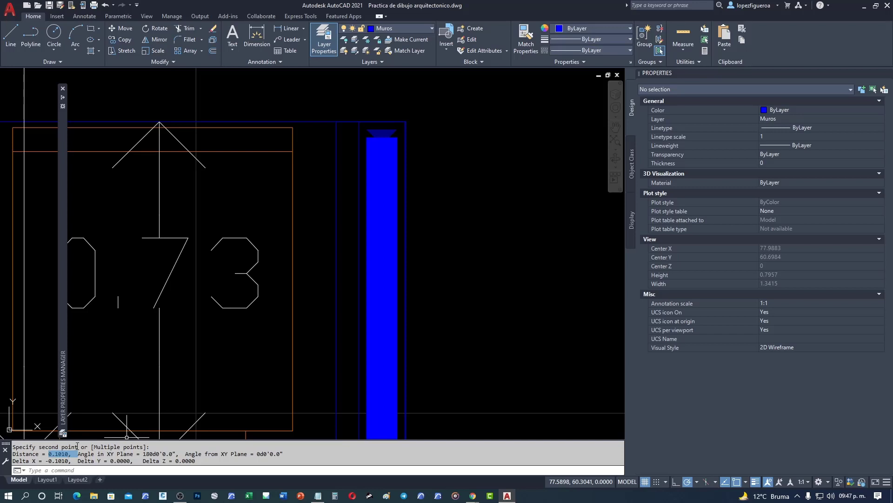
pyautogui.scroll(-3, 315, 191)
pyautogui.scroll(-5, 315, 192)
pyautogui.scroll(-2, 314, 192)
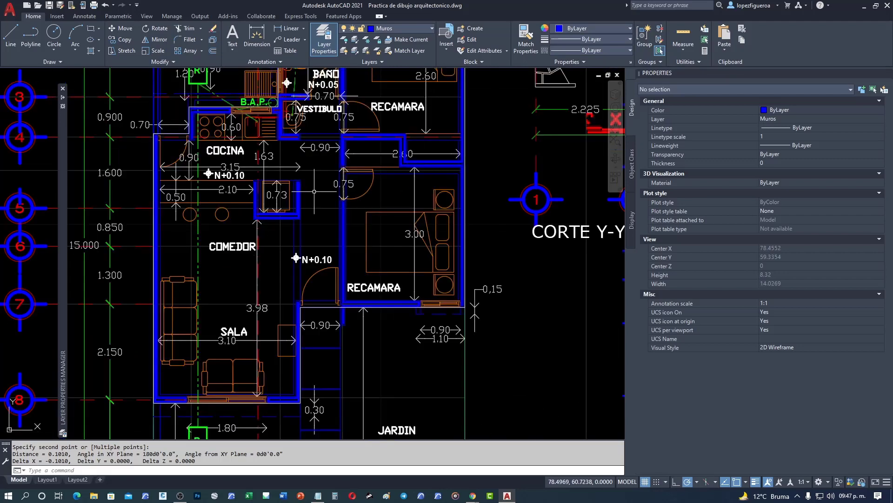
pyautogui.scroll(-2, 305, 283)
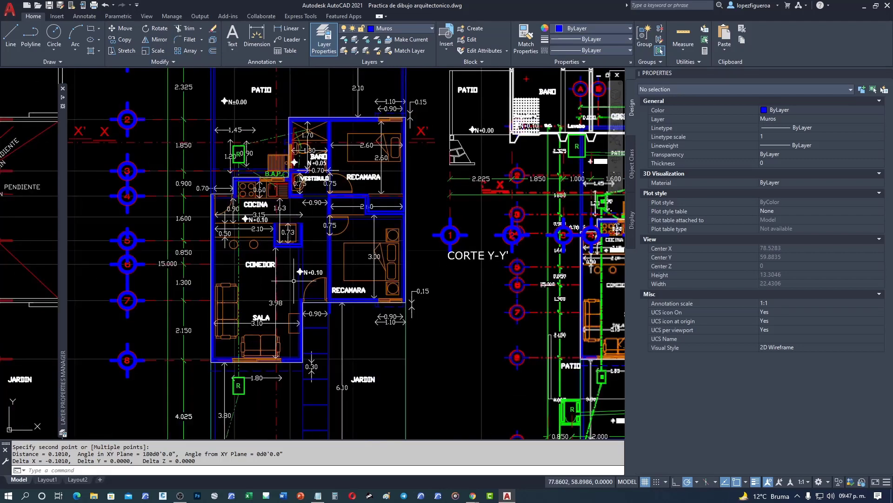
pyautogui.scroll(3, 294, 280)
pyautogui.scroll(1, 284, 218)
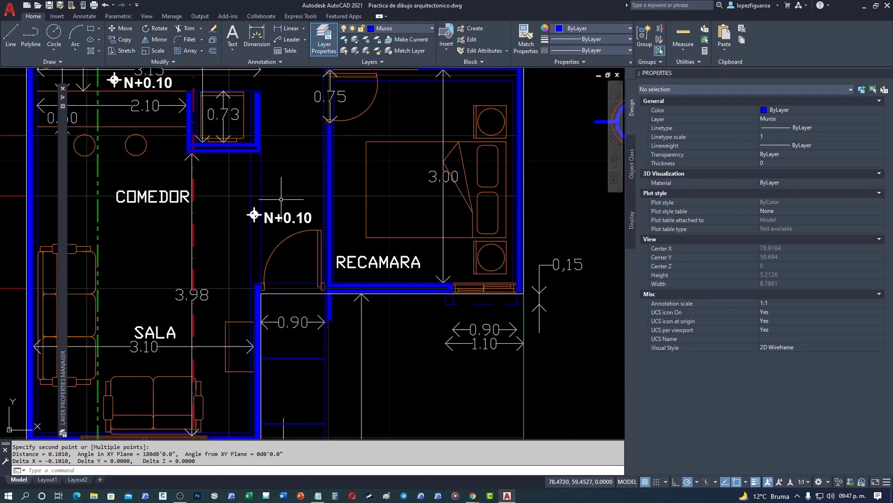
# Select all 16 capas de PDF layers and switch them off, leaving only blue walls
pyautogui.moveTo(281, 199); pyautogui.dragTo(364, 212, button='middle')
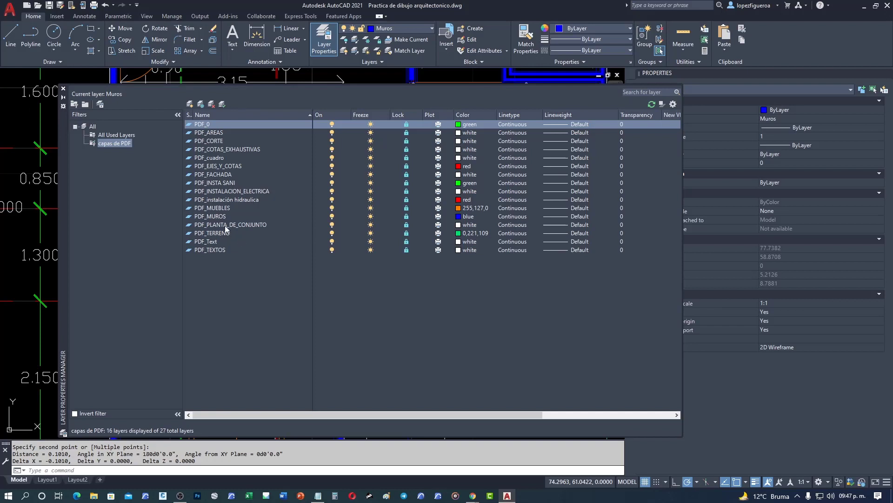
pyautogui.rightClick(226, 122)
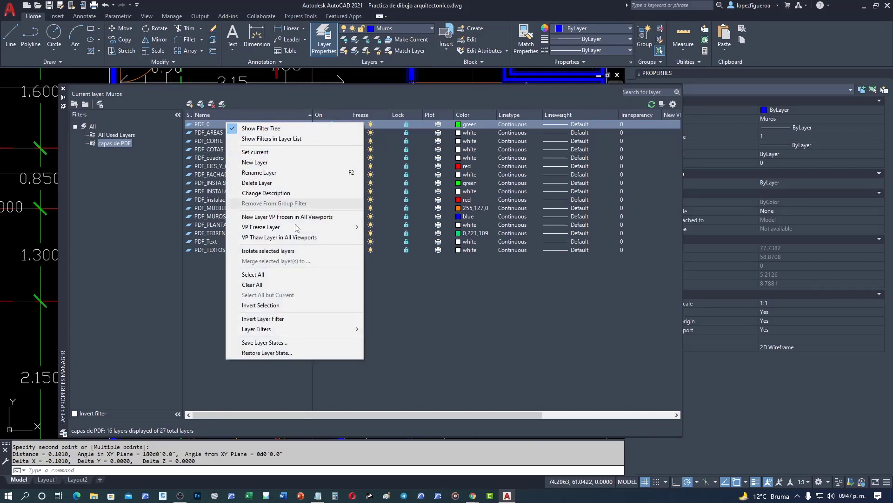
pyautogui.click(292, 274)
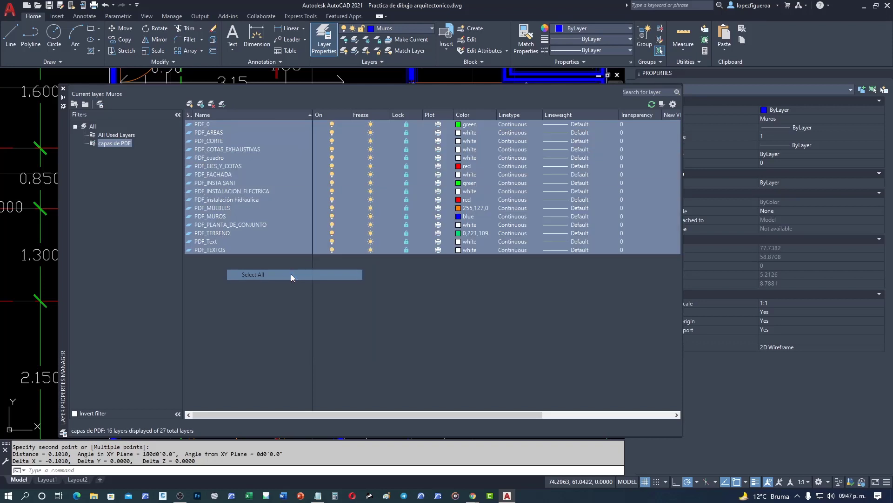
pyautogui.click(332, 124)
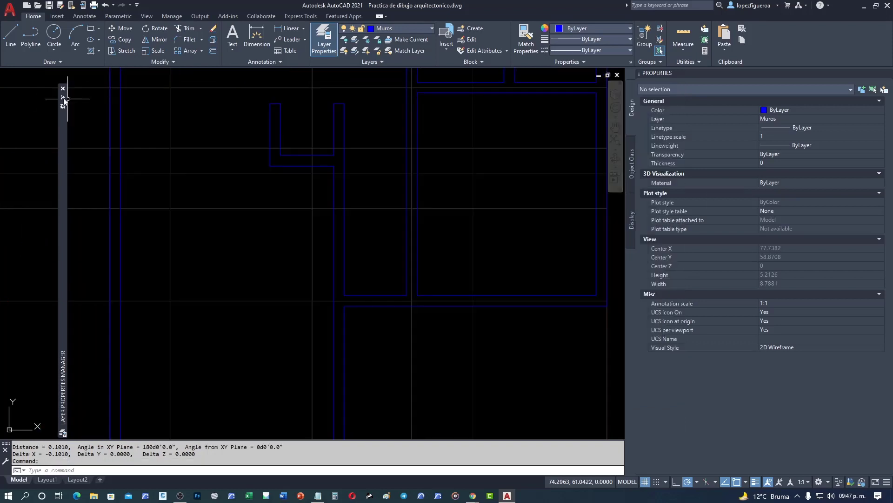
pyautogui.scroll(-2, 235, 183)
pyautogui.moveTo(277, 163); pyautogui.dragTo(409, 229, button='middle')
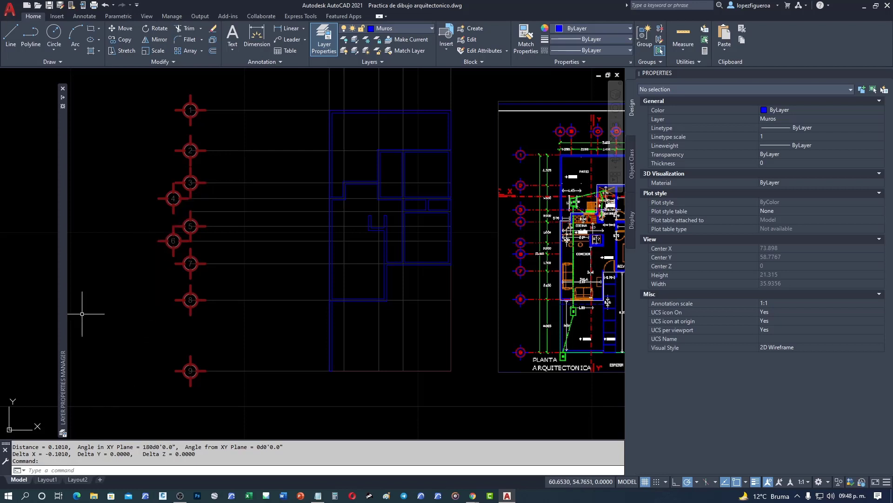
pyautogui.click(420, 26)
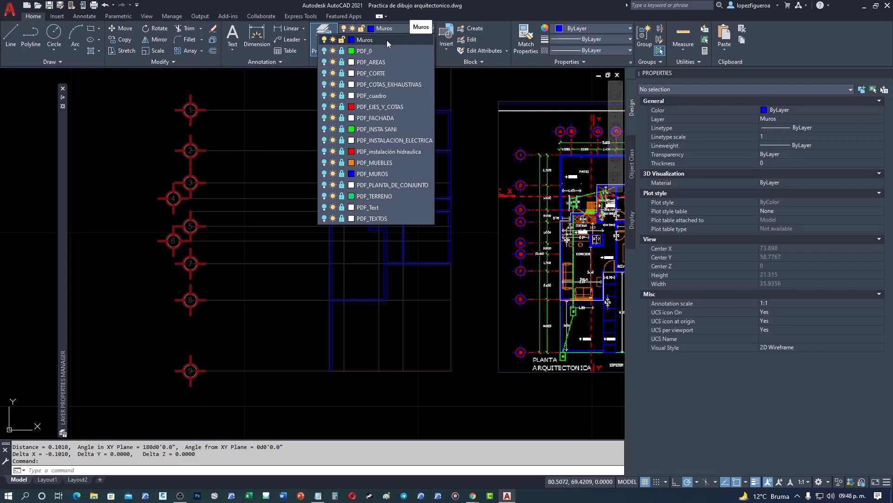
pyautogui.click(62, 99)
pyautogui.moveTo(63, 209)
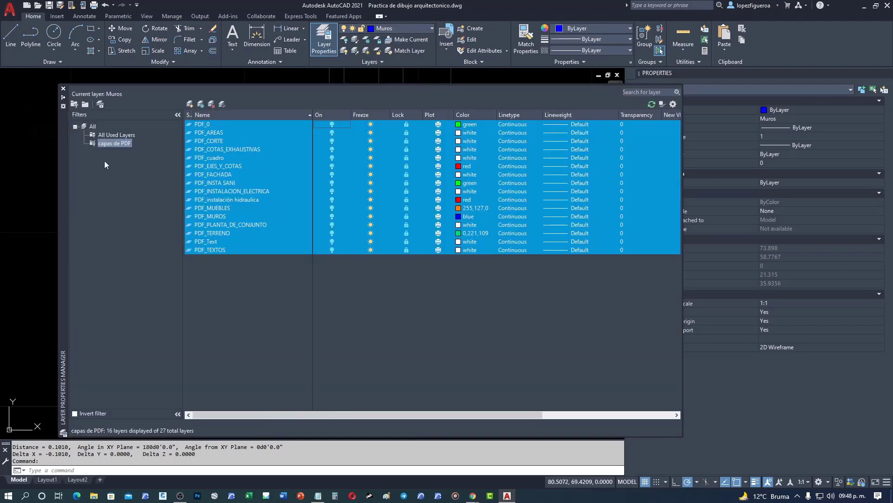
pyautogui.click(114, 135)
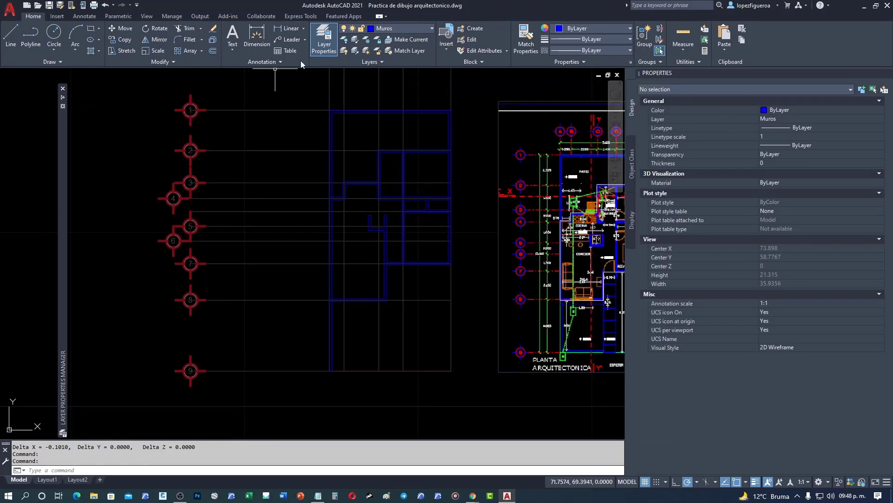
pyautogui.click(406, 27)
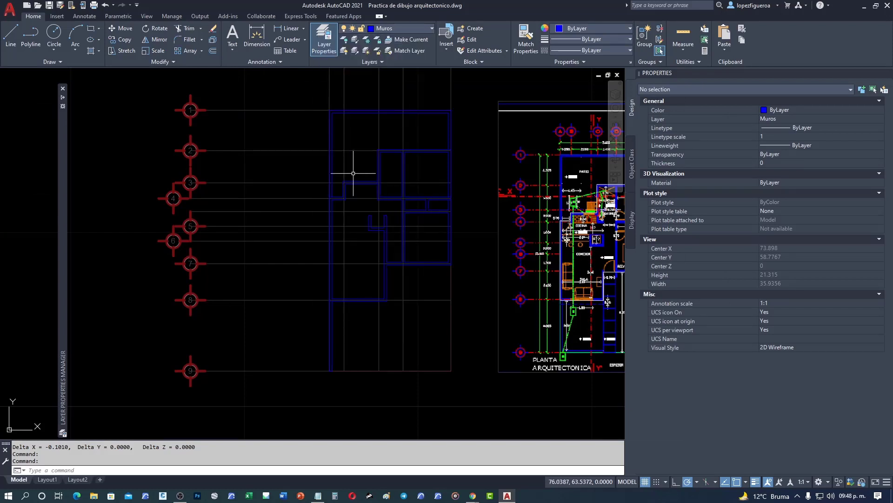
pyautogui.moveTo(354, 173)
pyautogui.mouseDown(button='middle')
pyautogui.moveTo(298, 192)
pyautogui.moveTo(161, 205)
pyautogui.mouseUp(button='middle')
pyautogui.scroll(3, 298, 192)
pyautogui.moveTo(189, 239); pyautogui.dragTo(266, 219, button='middle')
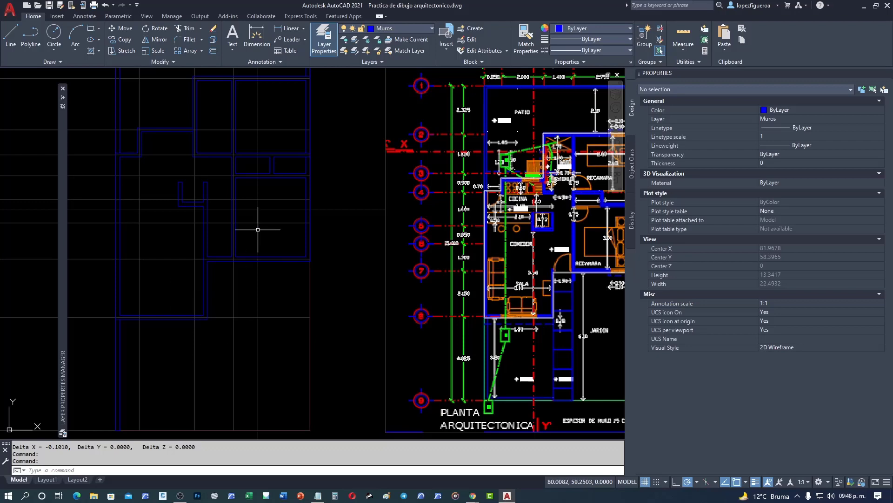
pyautogui.moveTo(256, 231); pyautogui.dragTo(239, 287, button='middle')
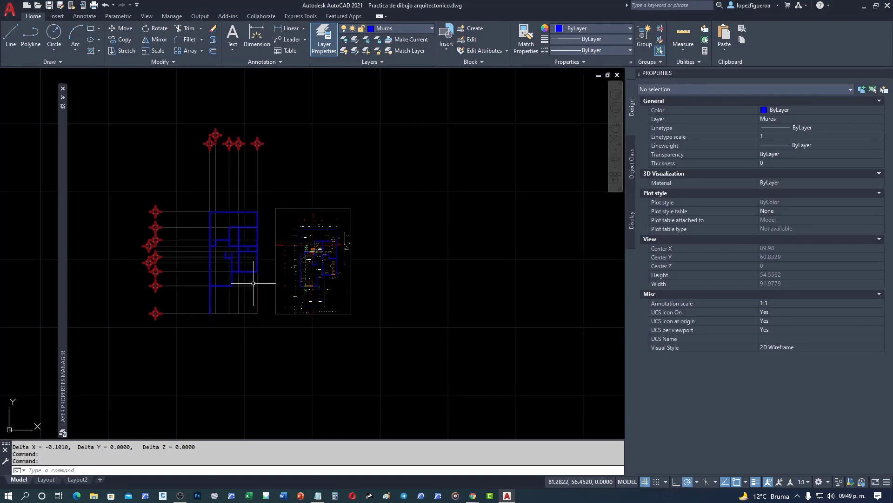
pyautogui.scroll(2, 249, 279)
pyautogui.moveTo(260, 285); pyautogui.dragTo(169, 309, button='middle')
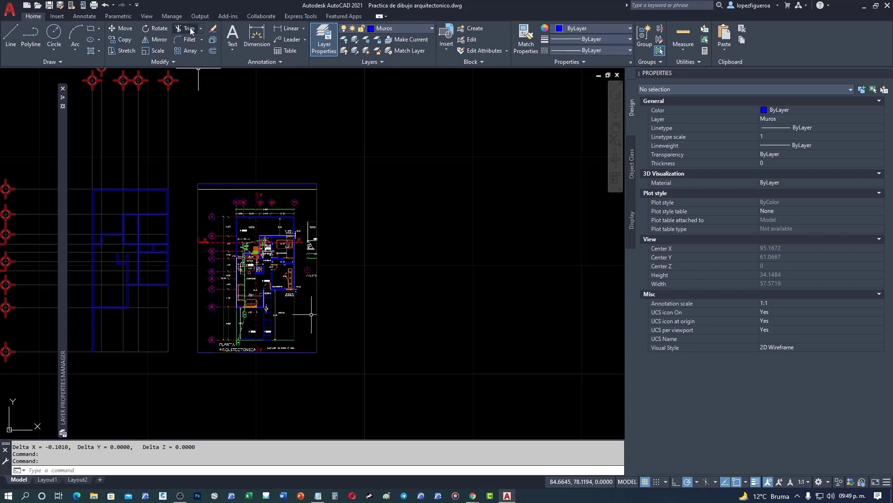
pyautogui.moveTo(408, 239); pyautogui.dragTo(333, 236, button='middle')
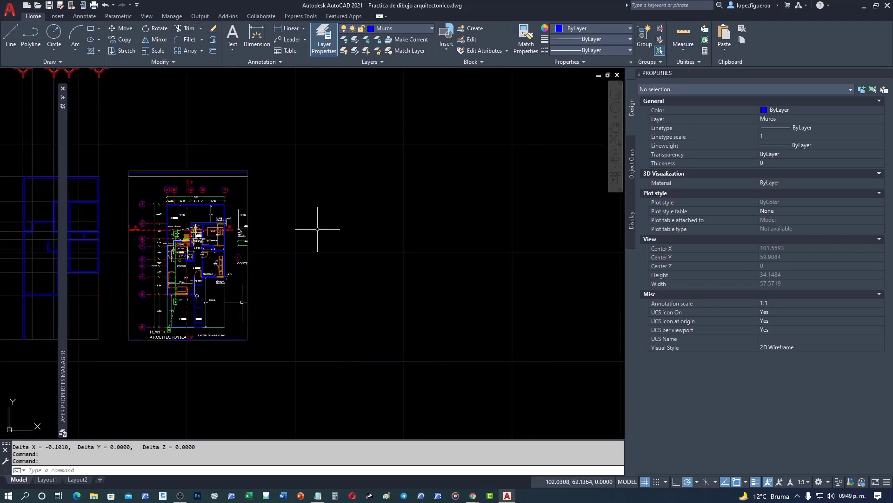
# Draw a horizontal line and copy it three times downward
pyautogui.write('l')
pyautogui.press('Return')
pyautogui.click(287, 213)
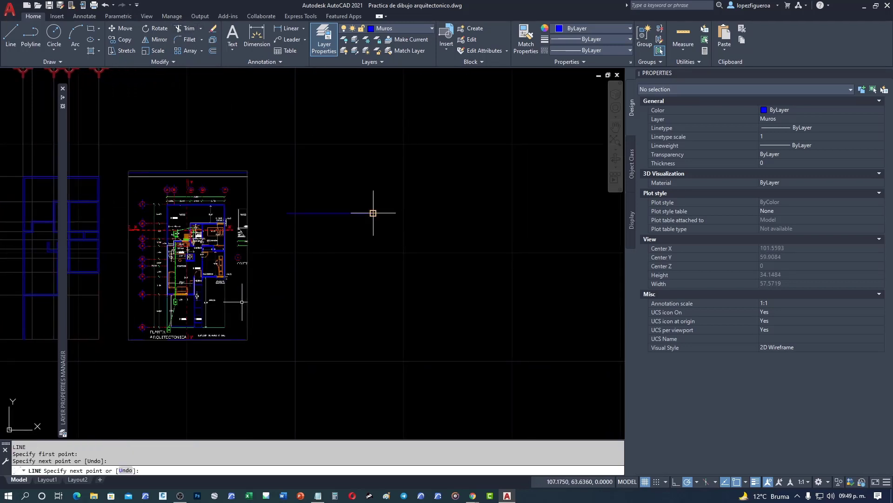
pyautogui.press('Escape')
pyautogui.write('CO')
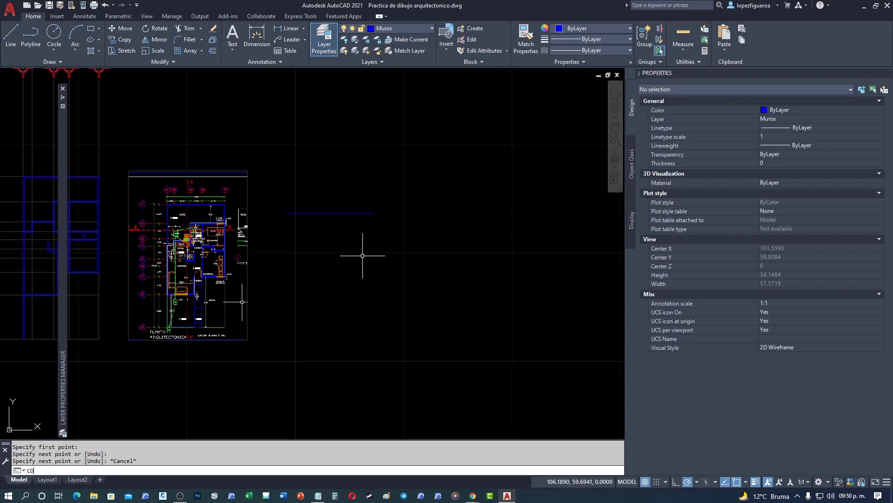
pyautogui.press('Return')
pyautogui.click(378, 237)
pyautogui.click(322, 182)
pyautogui.press('Return')
pyautogui.click(345, 233)
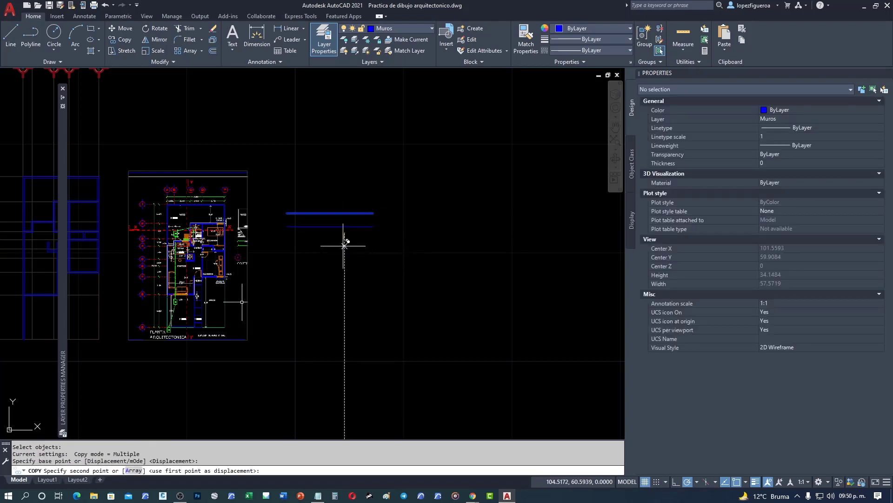
pyautogui.click(345, 246)
pyautogui.click(345, 273)
pyautogui.click(344, 300)
pyautogui.press('Escape')
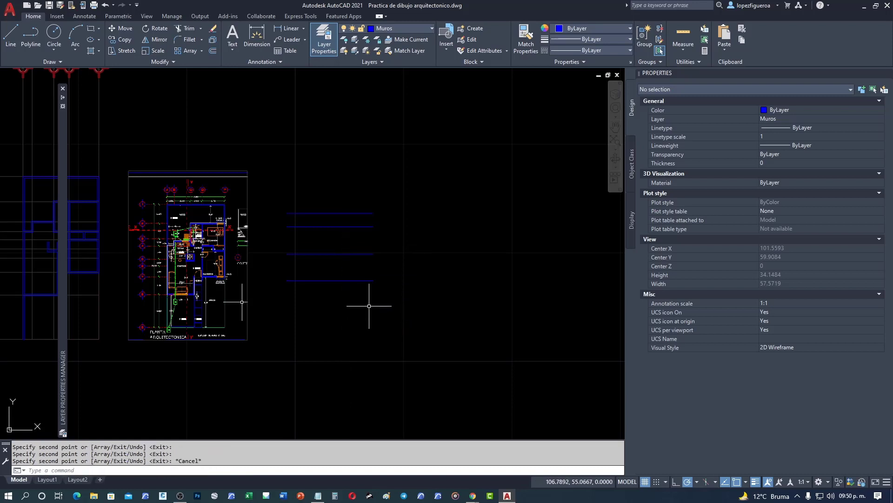
# Draw a vertical line crossing the four horizontal lines
pyautogui.scroll(3, 369, 307)
pyautogui.write('l')
pyautogui.press('Return')
pyautogui.click(297, 158)
pyautogui.click(296, 129)
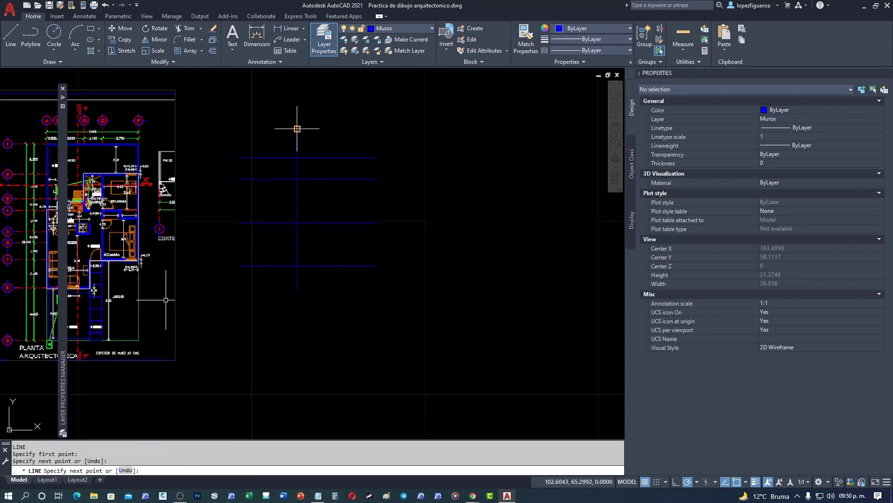
pyautogui.press('Escape')
pyautogui.moveTo(315, 140); pyautogui.dragTo(299, 133, button='middle')
pyautogui.write('TR')
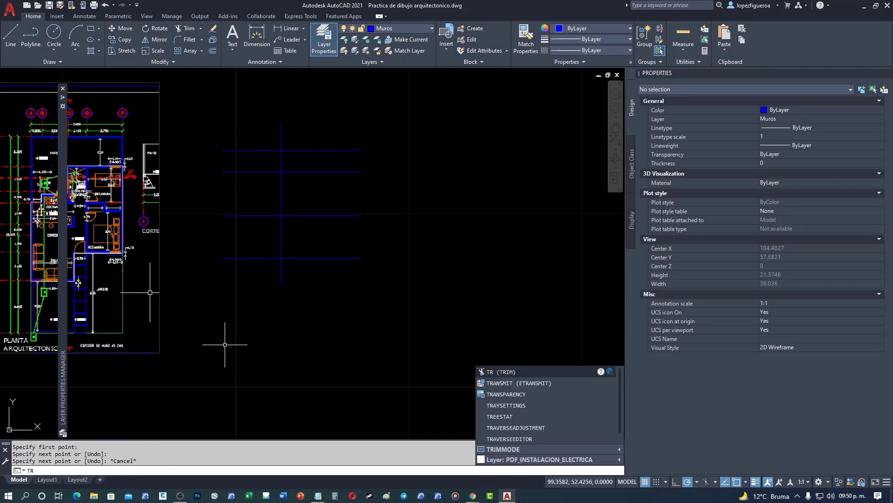
# Trim a gap in the vertical line between the top two horizontals
pyautogui.press('Return')
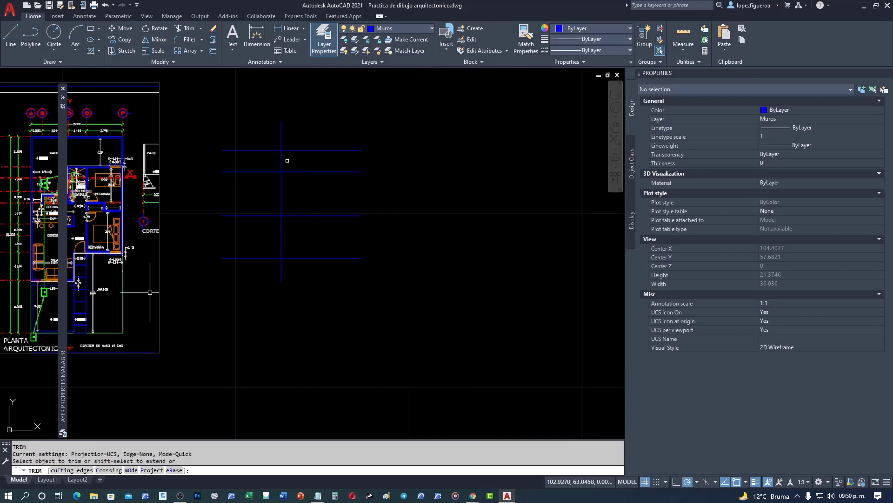
pyautogui.scroll(2, 285, 159)
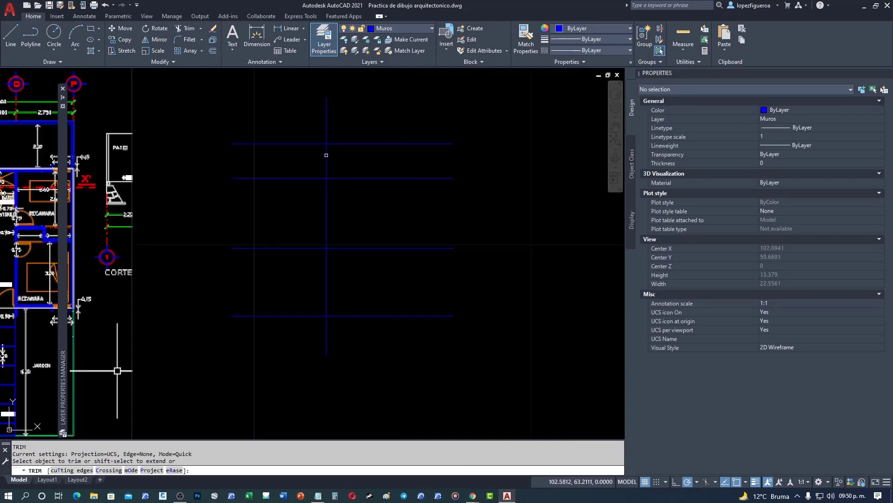
pyautogui.click(328, 160)
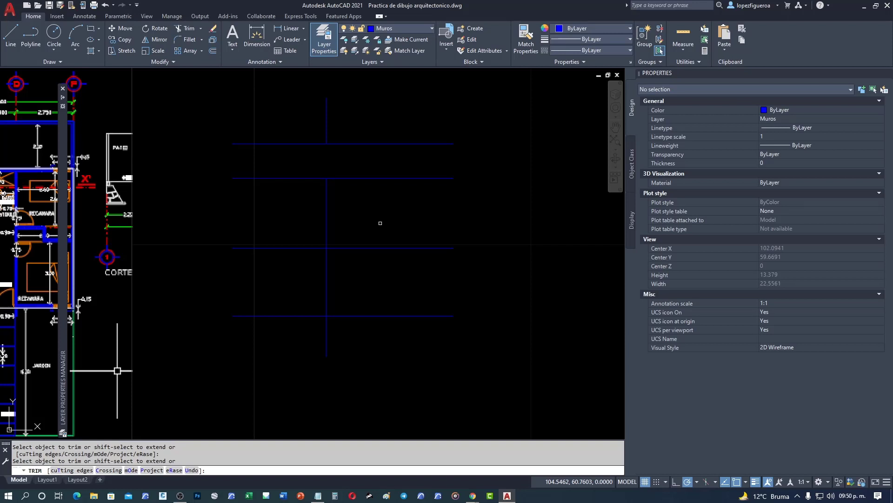
pyautogui.press('Escape')
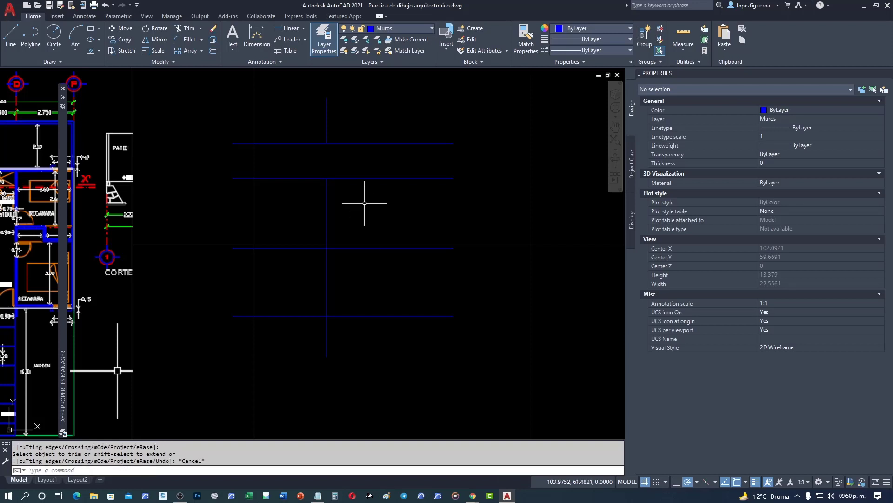
# Fence-trim the horizontal lines' right ends back to the vertical line
pyautogui.click(184, 31)
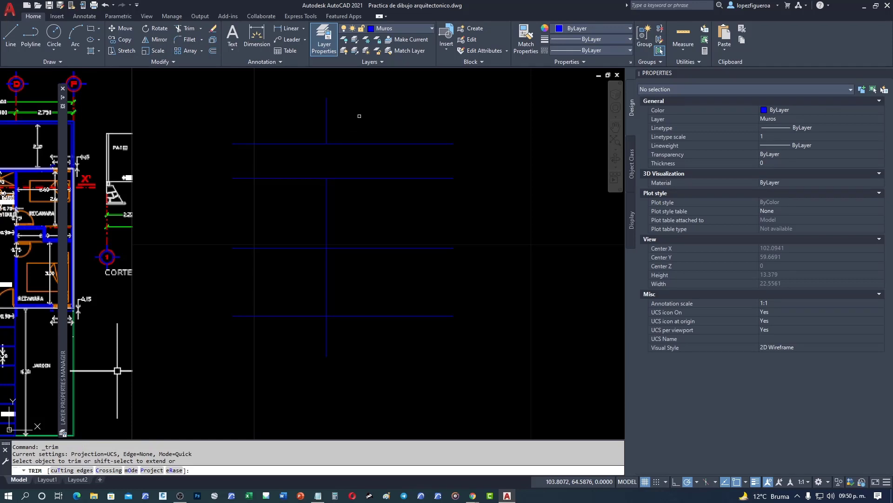
pyautogui.click(354, 108)
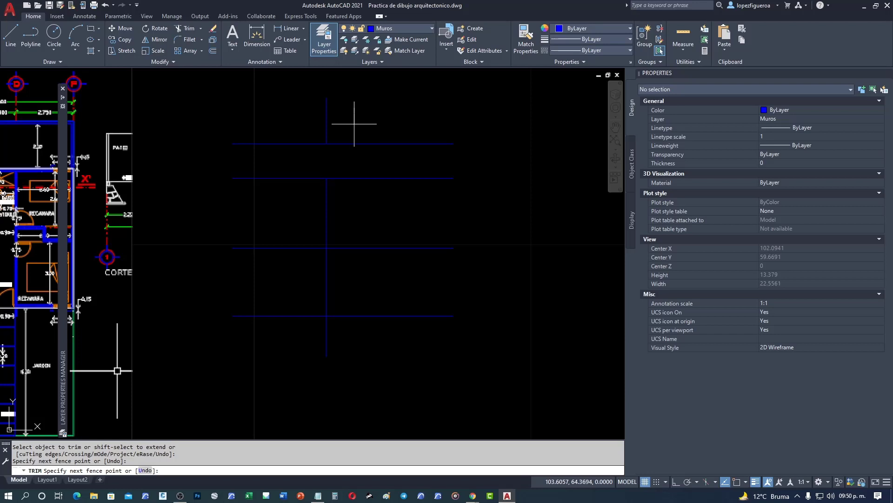
pyautogui.moveTo(353, 150); pyautogui.dragTo(342, 326)
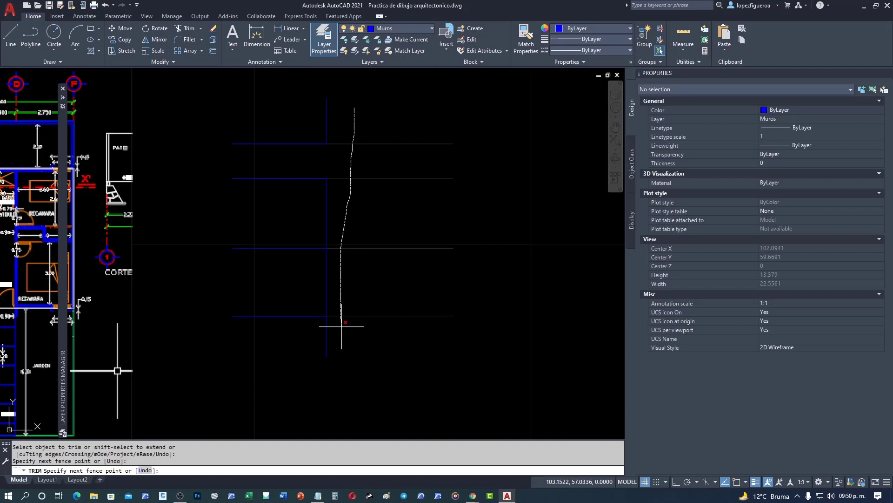
pyautogui.moveTo(342, 326); pyautogui.dragTo(339, 326)
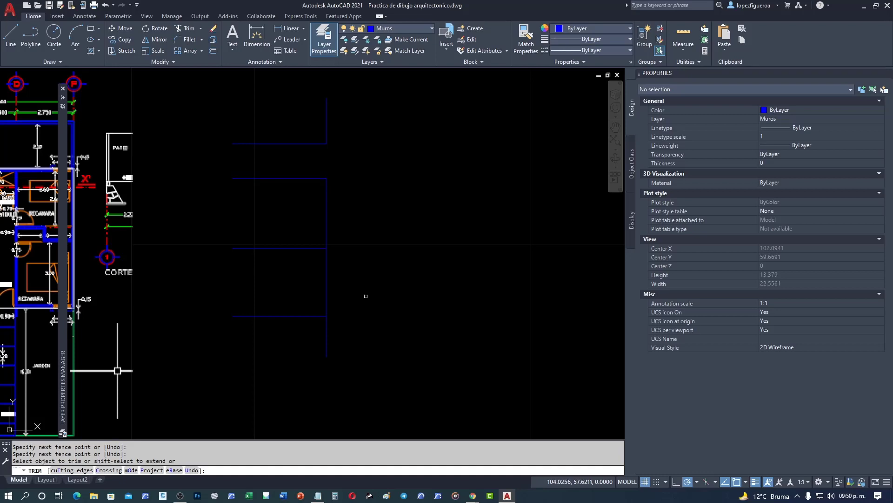
pyautogui.press('Escape')
# Erase the six earlier practice lines with a crossing window
pyautogui.scroll(-4, 344, 253)
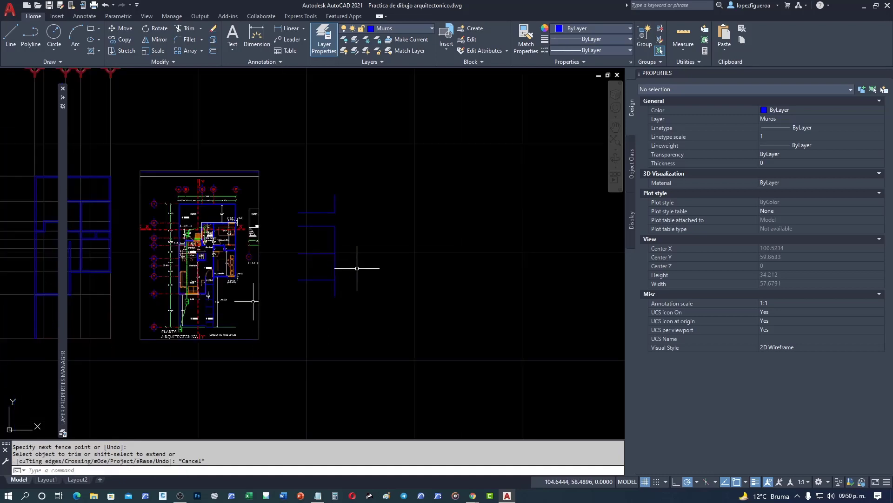
pyautogui.moveTo(355, 261); pyautogui.dragTo(312, 263, button='middle')
pyautogui.write('e')
pyautogui.press('Return')
pyautogui.click(305, 315)
pyautogui.click(256, 190)
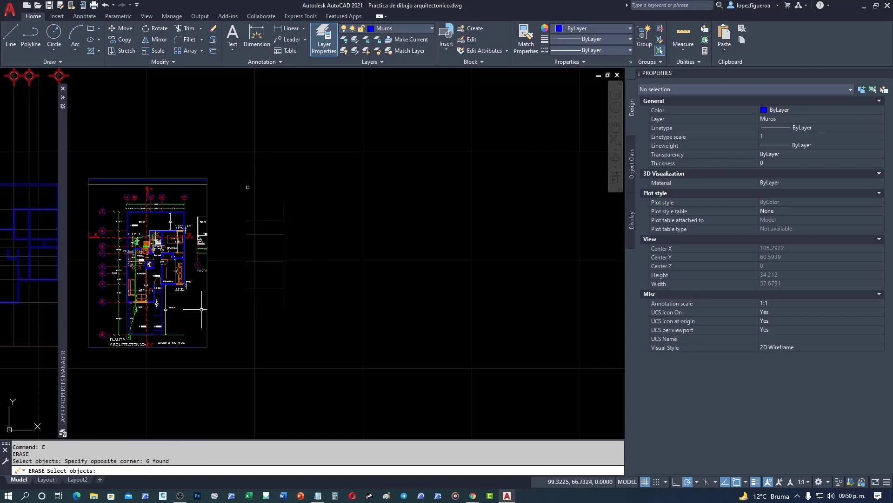
pyautogui.press('Return')
pyautogui.scroll(2, 249, 193)
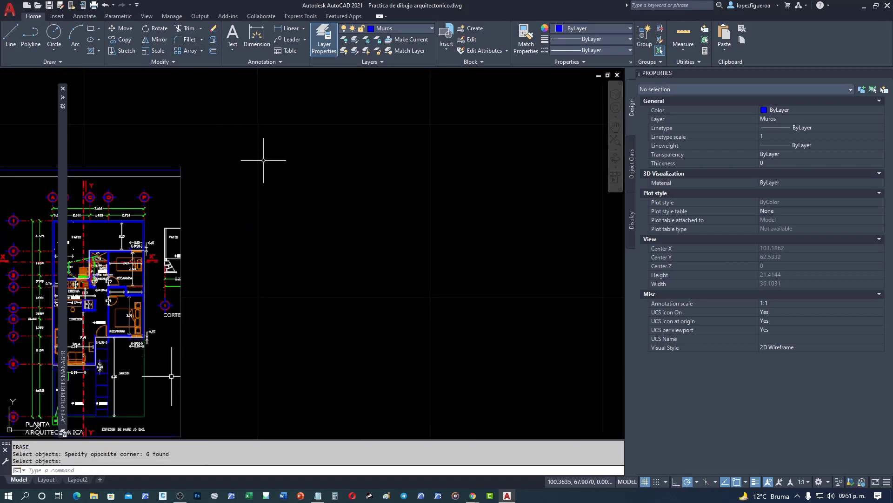
pyautogui.write('L')
# Draw two new practice lines in the empty drawing area
pyautogui.press('Return')
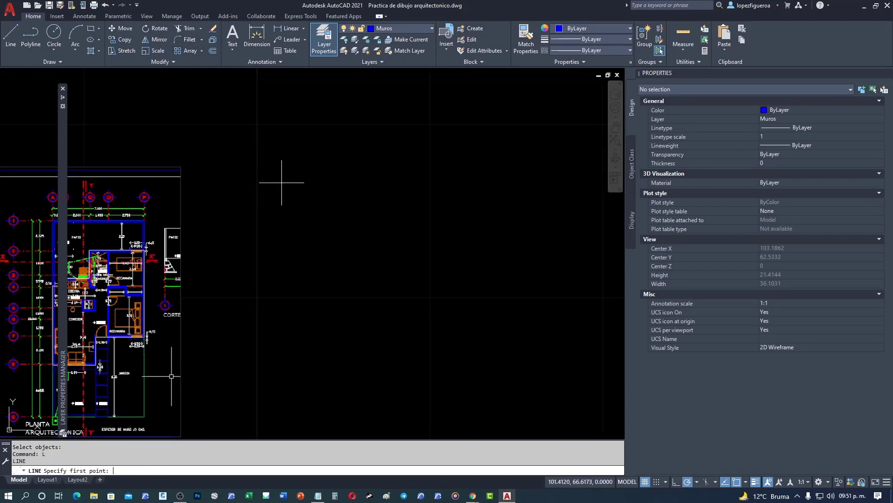
pyautogui.click(275, 177)
pyautogui.click(442, 172)
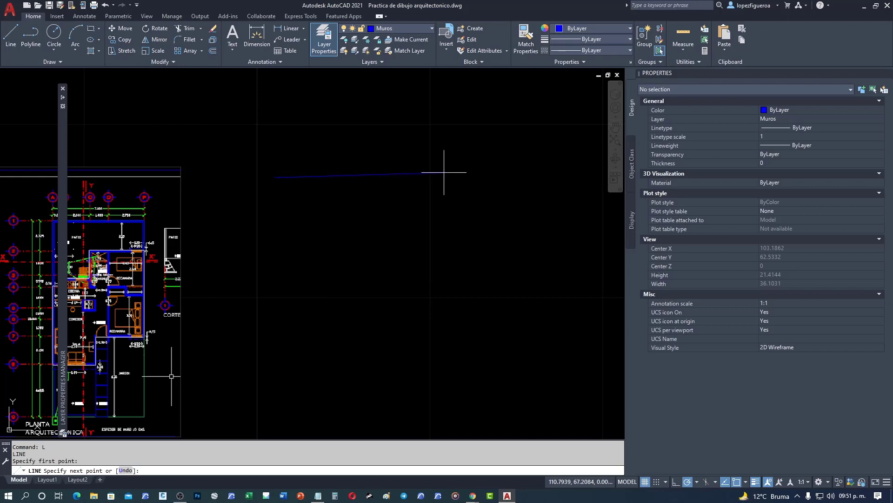
pyautogui.press('Escape')
pyautogui.write('l')
pyautogui.moveTo(467, 296); pyautogui.dragTo(455, 261, button='middle')
pyautogui.press('Return')
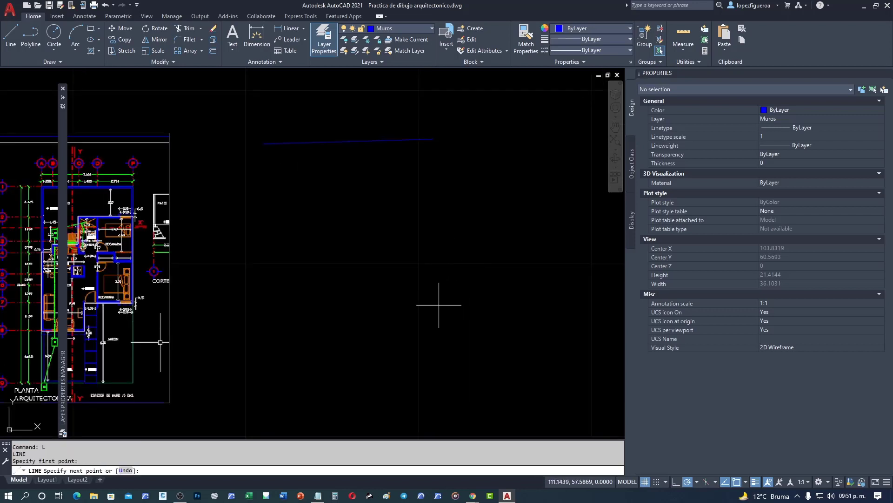
pyautogui.click(451, 178)
pyautogui.scroll(2, 462, 177)
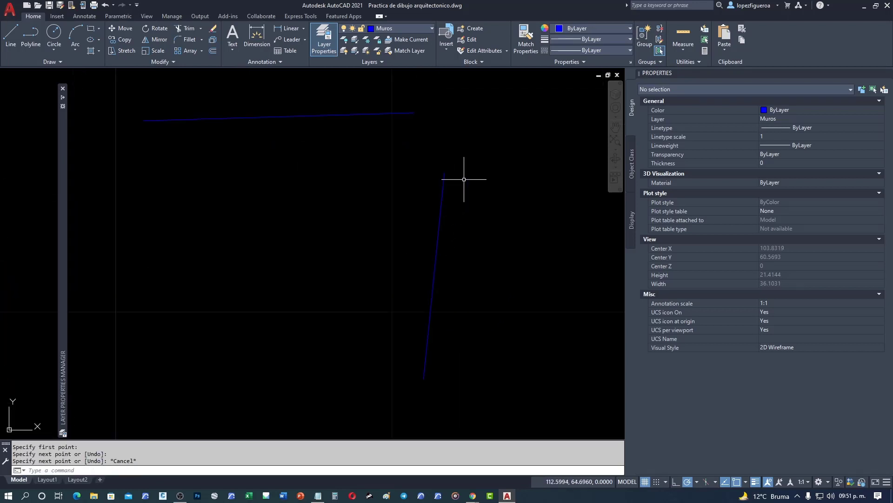
pyautogui.moveTo(411, 195); pyautogui.dragTo(364, 221, button='middle')
pyautogui.write('F')
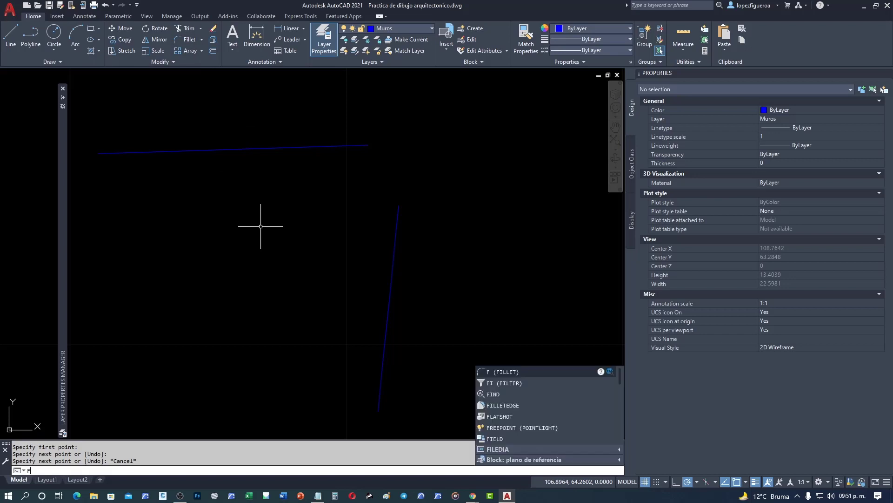
# Fillet the two lines with radius 0 into a sharp corner
pyautogui.press('Return')
pyautogui.click(339, 145)
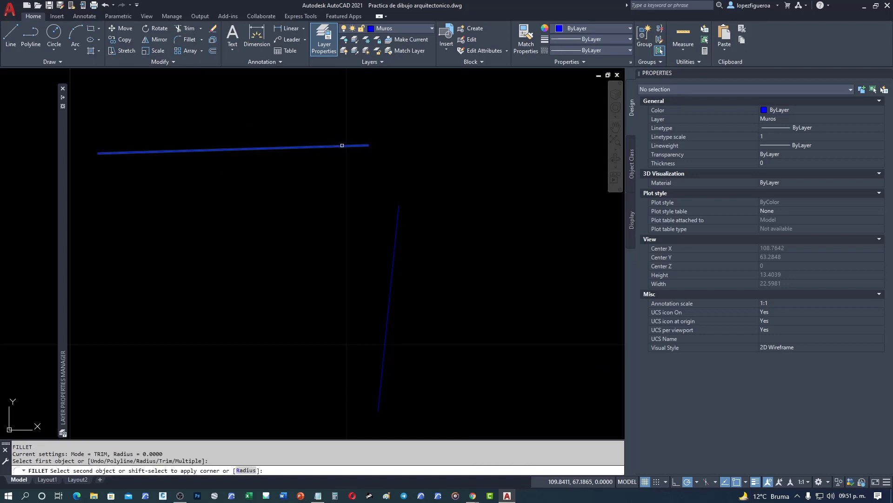
pyautogui.click(397, 214)
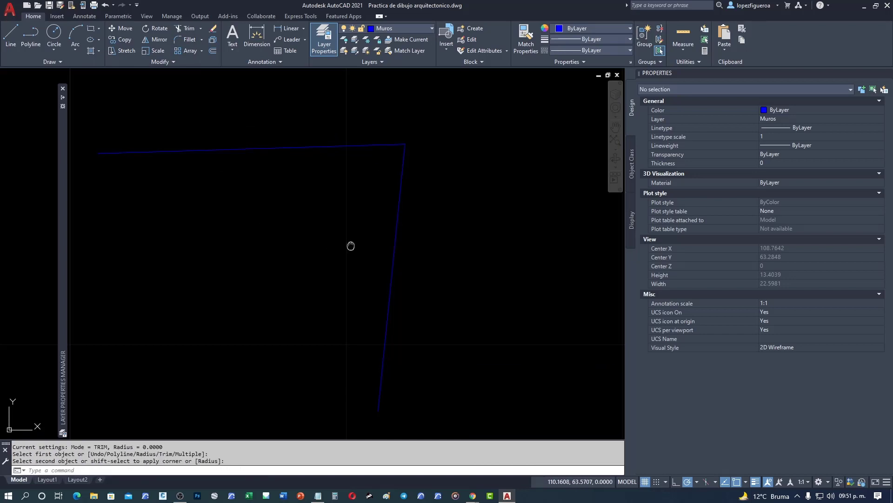
pyautogui.moveTo(351, 246); pyautogui.dragTo(298, 237, button='middle')
pyautogui.write('F')
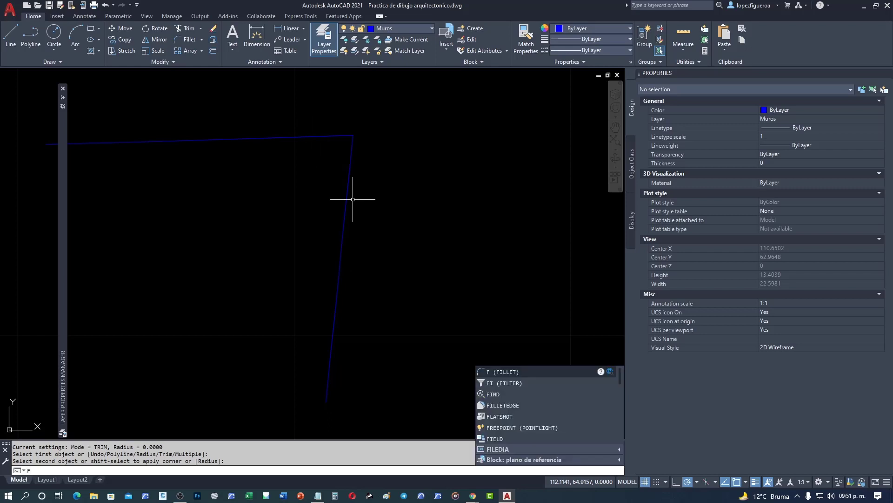
# Round that corner with a radius 1 fillet
pyautogui.press('Return')
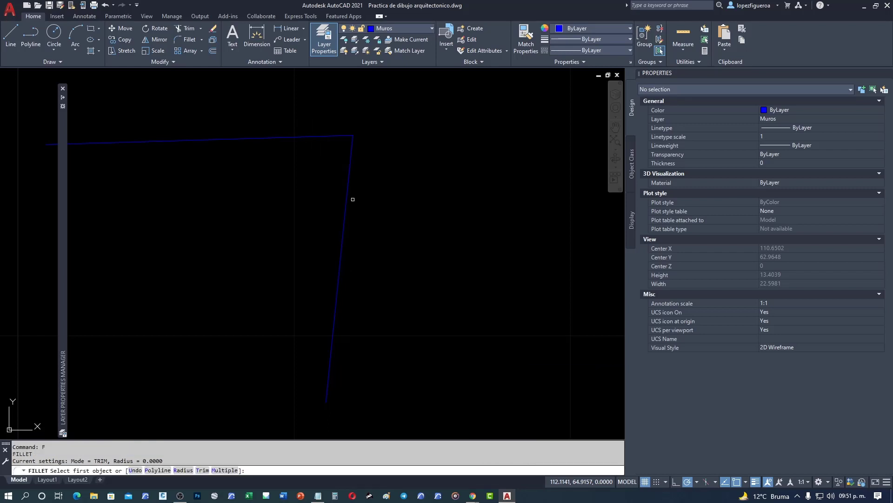
pyautogui.write('R')
pyautogui.press('Return')
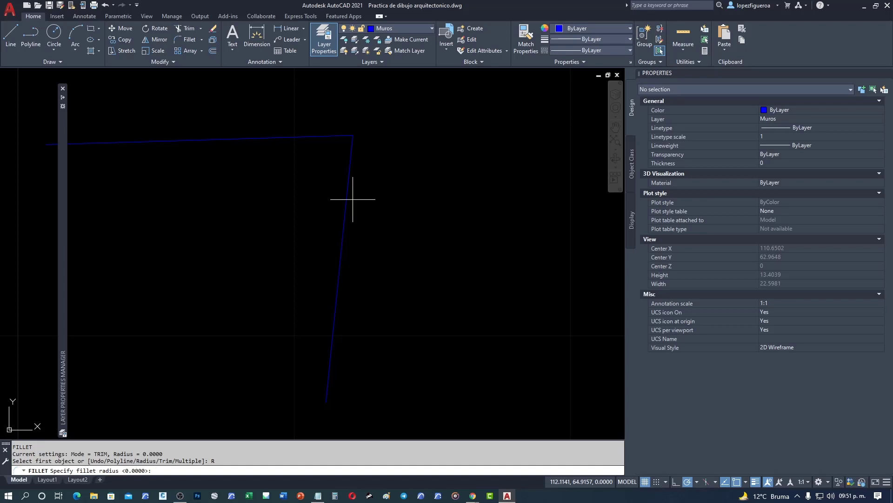
pyautogui.write('1')
pyautogui.press('Return')
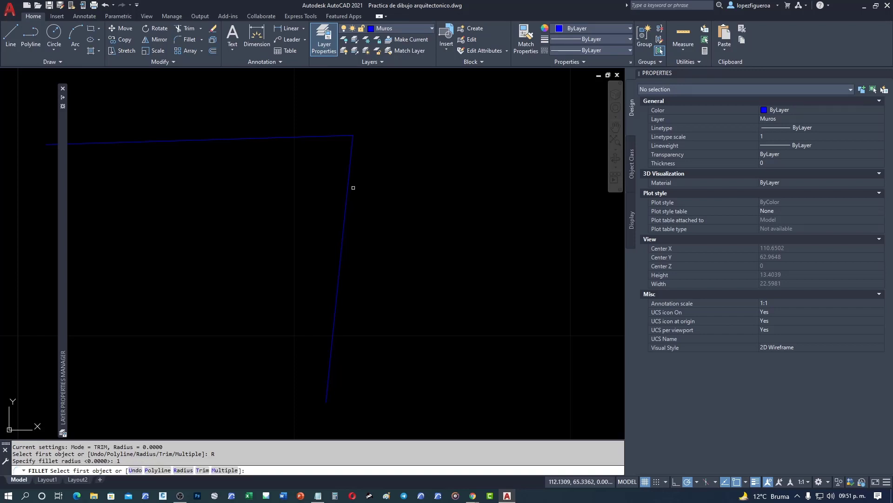
pyautogui.click(253, 136)
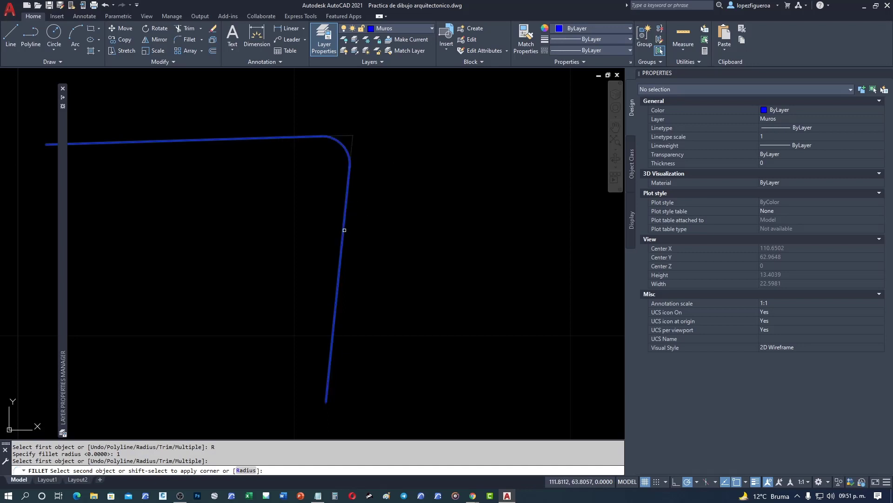
pyautogui.click(344, 230)
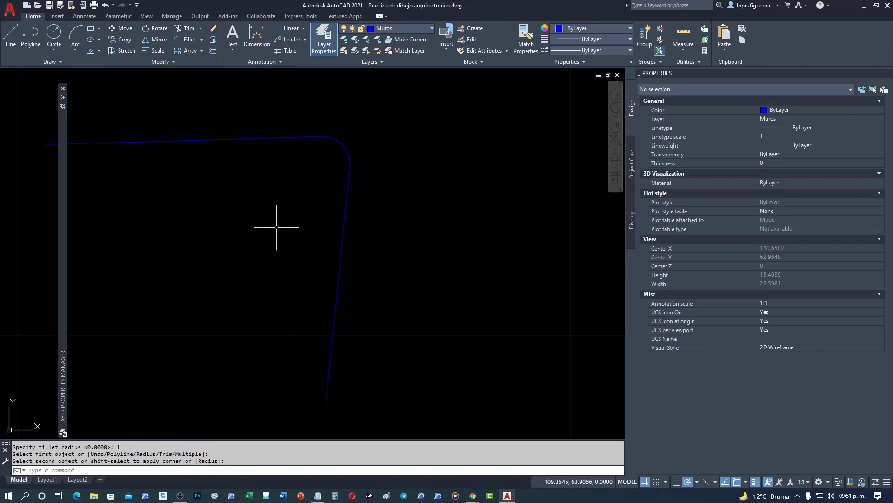
pyautogui.press('Escape')
# Start erasing the practice lines with a crossing window
pyautogui.moveTo(277, 227)
pyautogui.mouseDown(button='middle')
pyautogui.moveTo(252, 235)
pyautogui.moveTo(299, 259)
pyautogui.mouseUp(button='middle')
pyautogui.scroll(-2, 252, 234)
pyautogui.press('Escape')
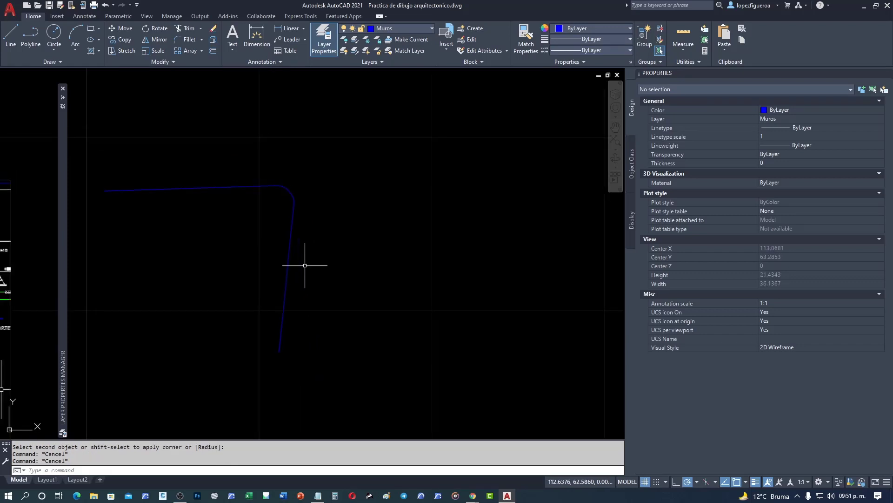
pyautogui.write('e')
pyautogui.press('Return')
pyautogui.click(318, 264)
# Delete the three sample lines, then draw a stepped zigzag polyline with PL beside the floor plan
pyautogui.click(253, 172)
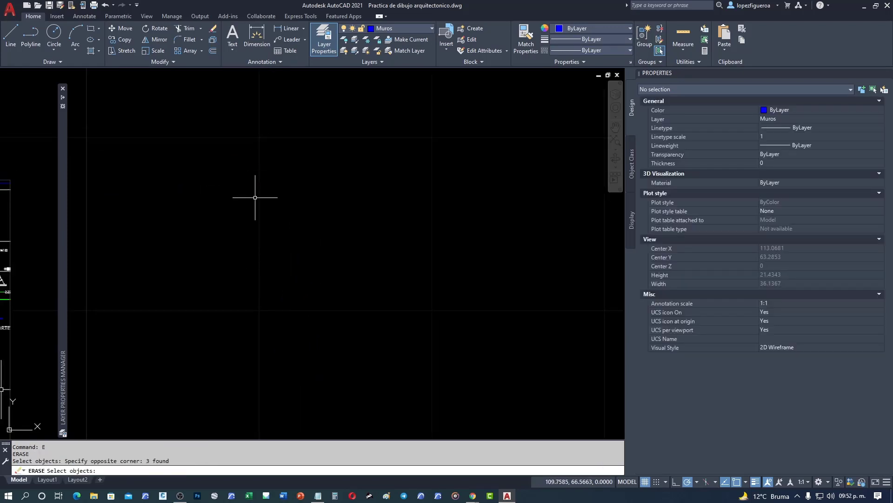
pyautogui.press('Return')
pyautogui.write('pl')
pyautogui.press('Return')
pyautogui.click(235, 213)
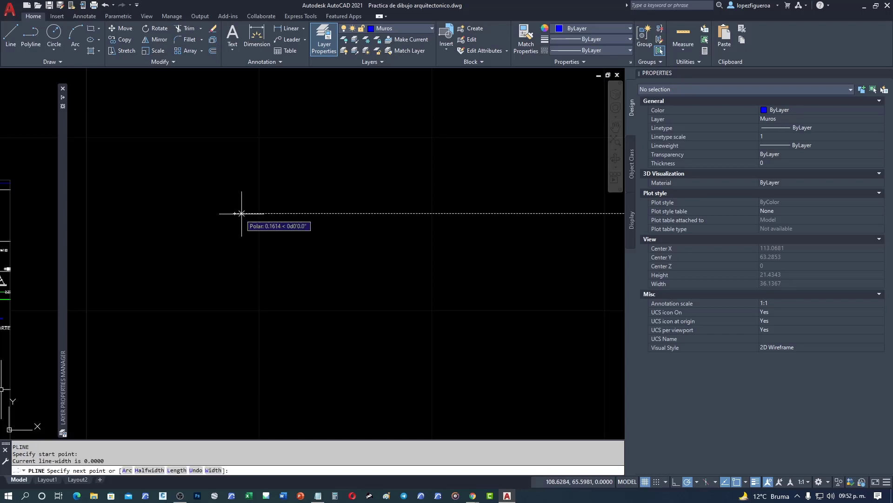
pyautogui.click(310, 213)
pyautogui.click(309, 221)
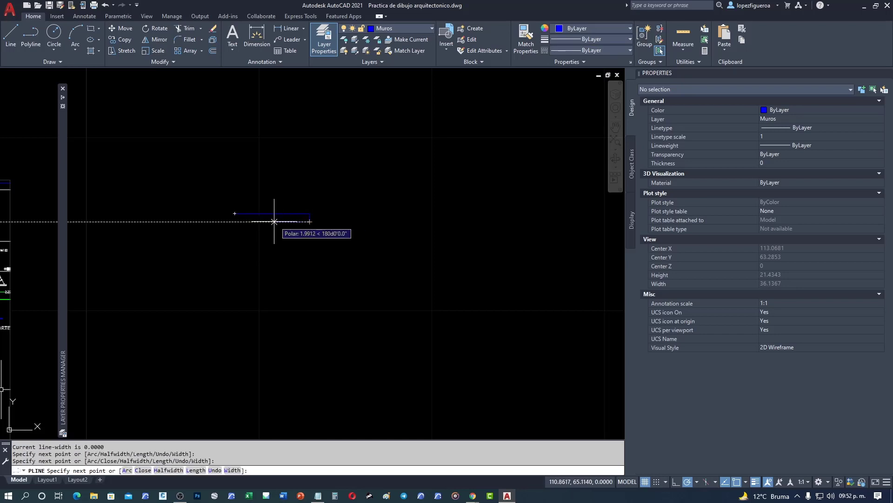
pyautogui.click(267, 221)
pyautogui.click(266, 255)
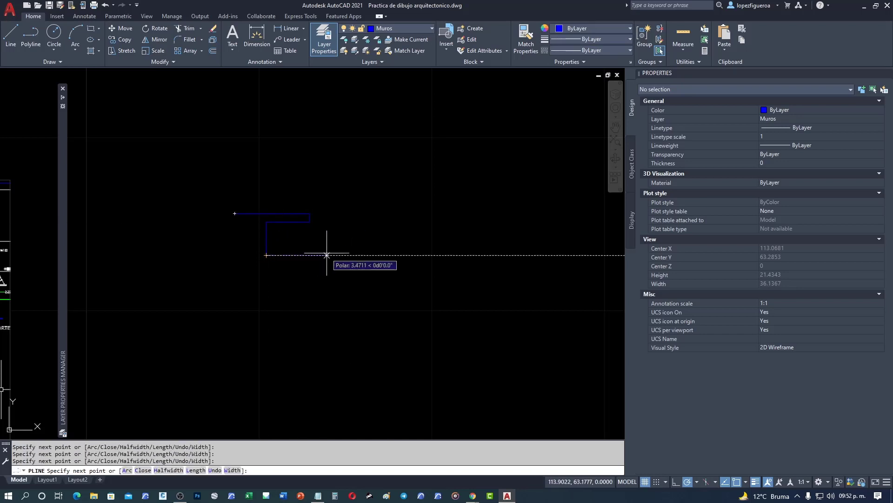
pyautogui.click(326, 255)
pyautogui.click(246, 263)
pyautogui.press('Escape')
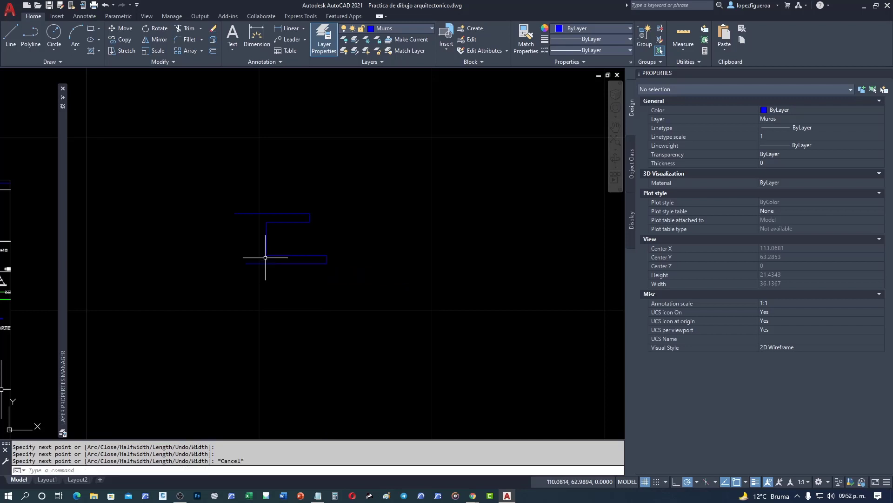
# Zoom in to frame the new polyline, window-select it, then clear the selection
pyautogui.scroll(3, 307, 238)
pyautogui.scroll(2, 308, 238)
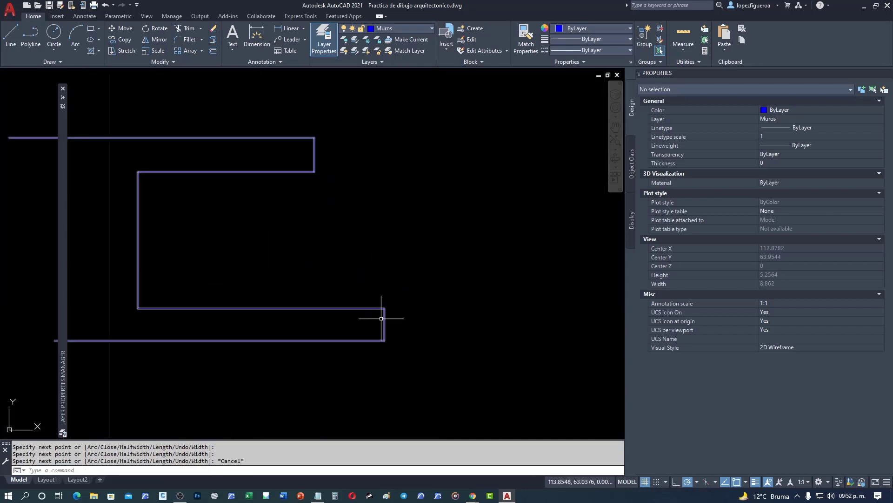
pyautogui.moveTo(349, 242); pyautogui.dragTo(383, 248, button='middle')
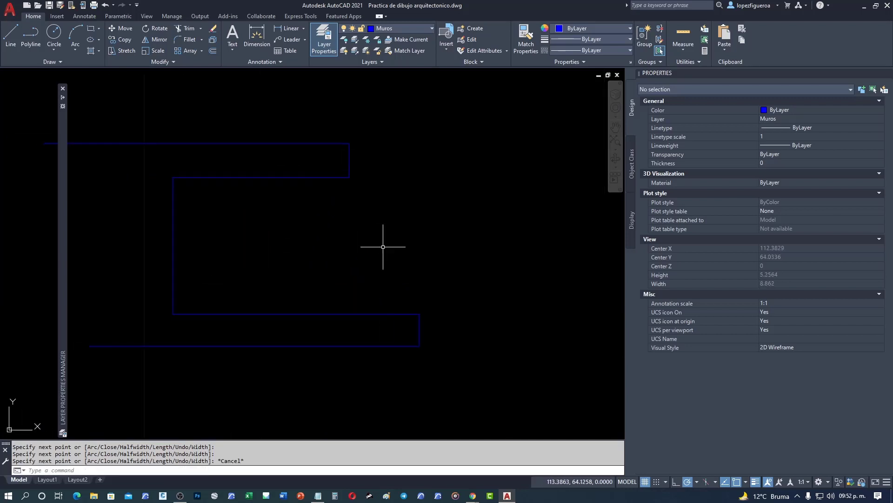
pyautogui.click(261, 175)
pyautogui.click(243, 202)
pyautogui.press('Escape')
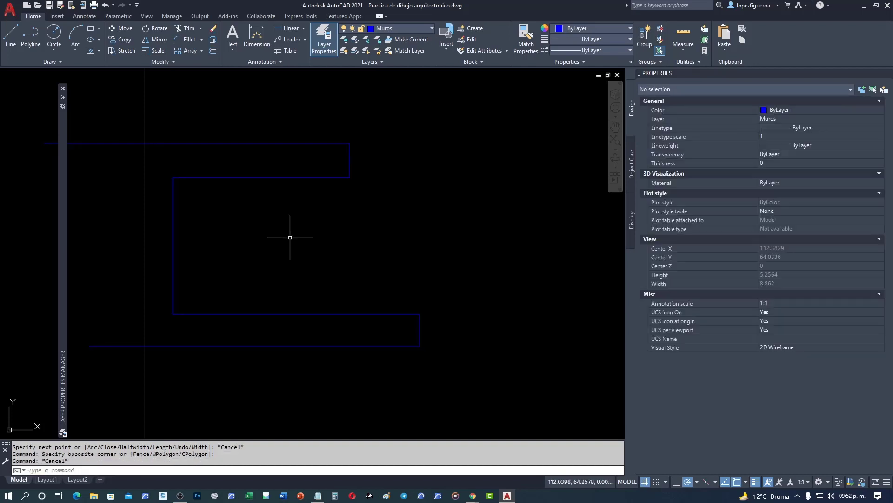
# Stretch the polyline's upper-right step rightward from its corner so it lines up with the lower step
pyautogui.click(127, 51)
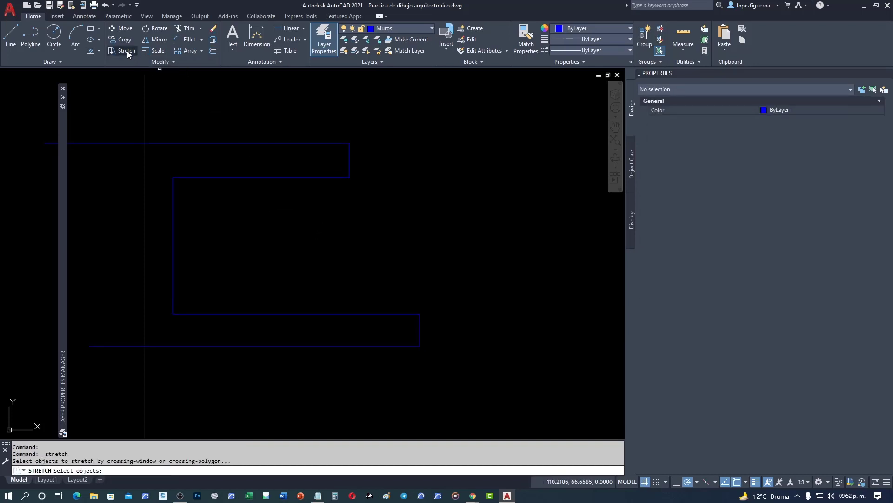
pyautogui.click(411, 106)
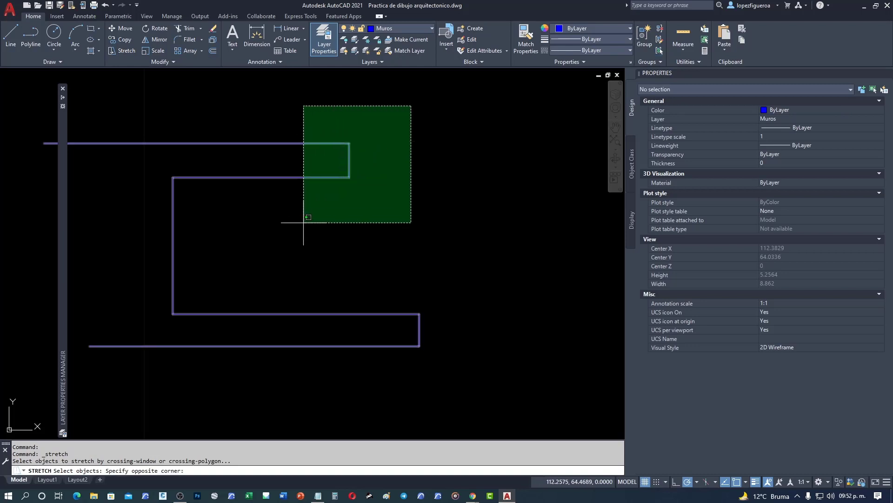
pyautogui.click(306, 223)
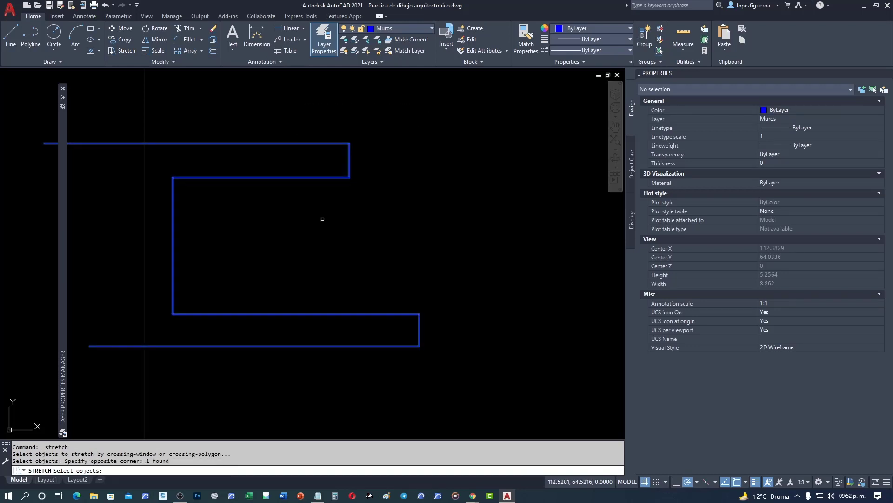
pyautogui.press('Return')
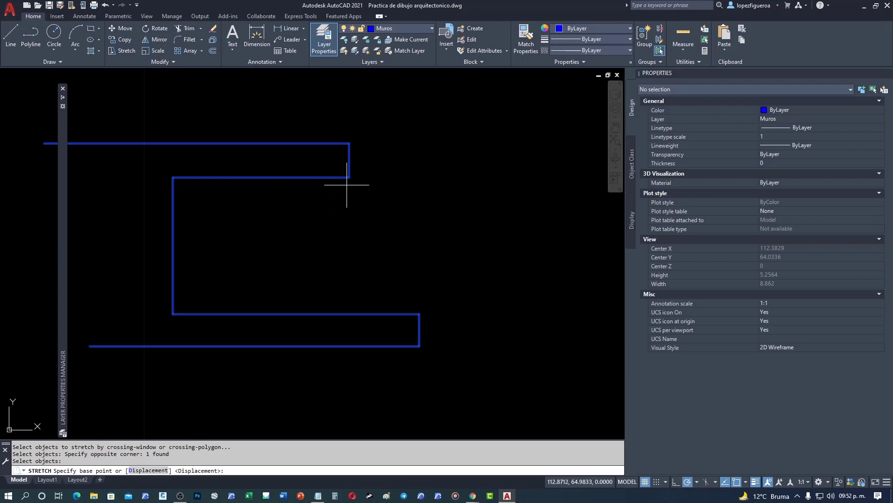
pyautogui.click(348, 177)
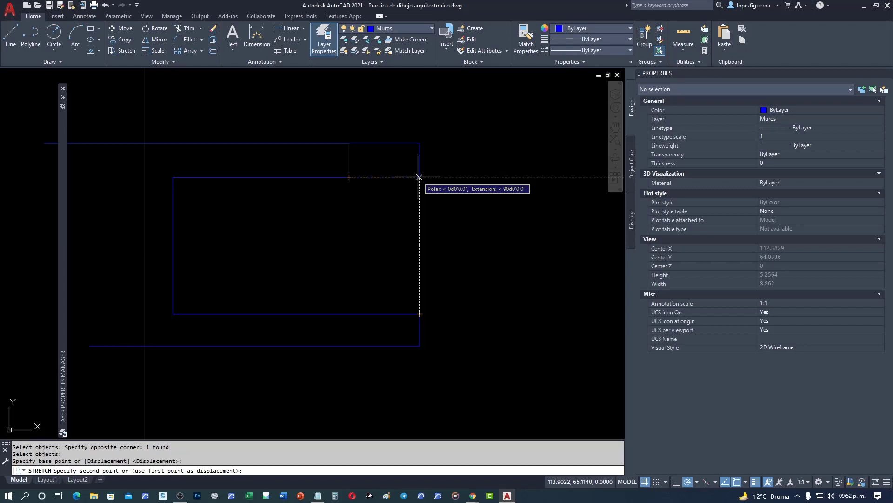
pyautogui.click(419, 177)
pyautogui.scroll(-2, 420, 177)
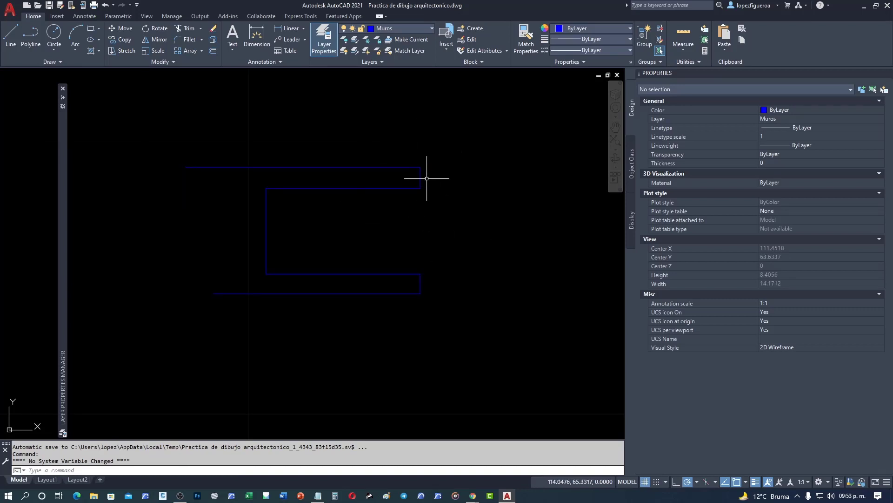
# Zoom out and pan until the C-shaped outline and the PDF floor plan show together, then check the layer list
pyautogui.moveTo(426, 176); pyautogui.dragTo(392, 175, button='middle')
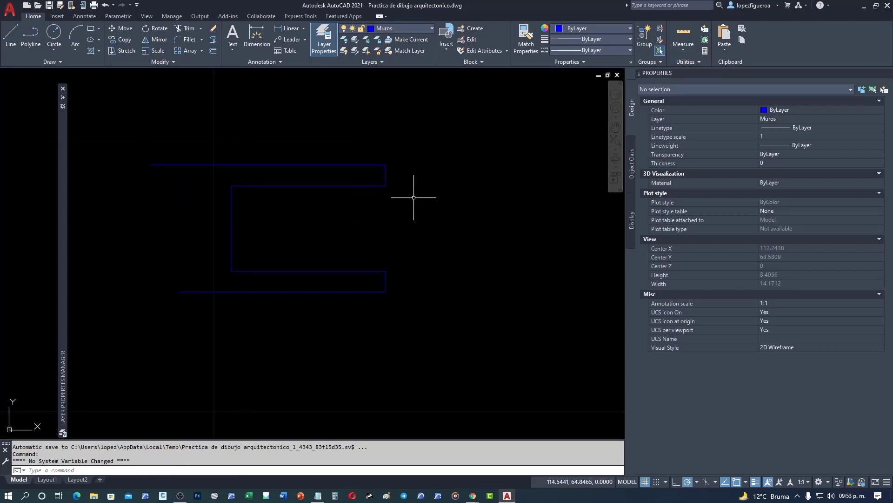
pyautogui.scroll(-4, 367, 226)
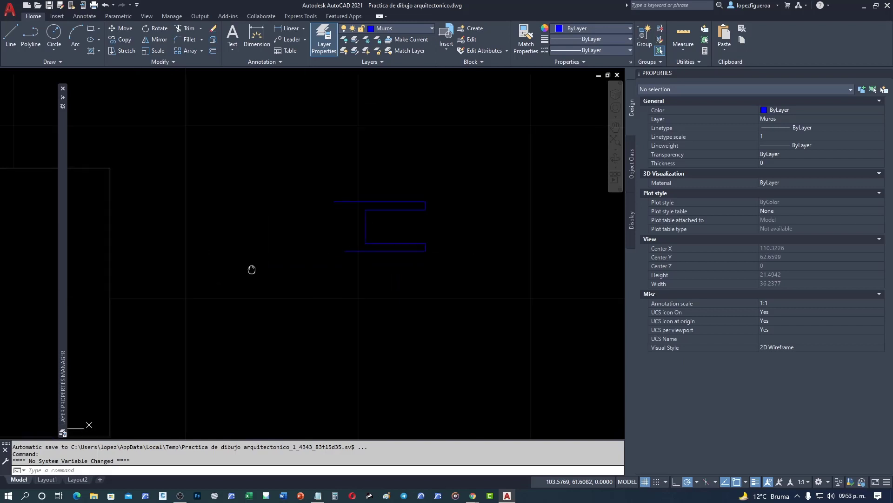
pyautogui.moveTo(249, 270); pyautogui.dragTo(315, 249, button='middle')
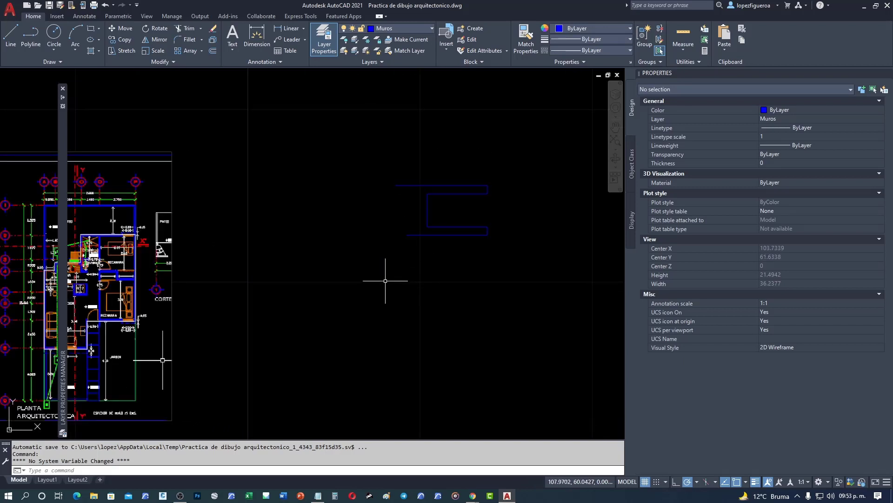
pyautogui.moveTo(379, 279); pyautogui.dragTo(461, 246, button='middle')
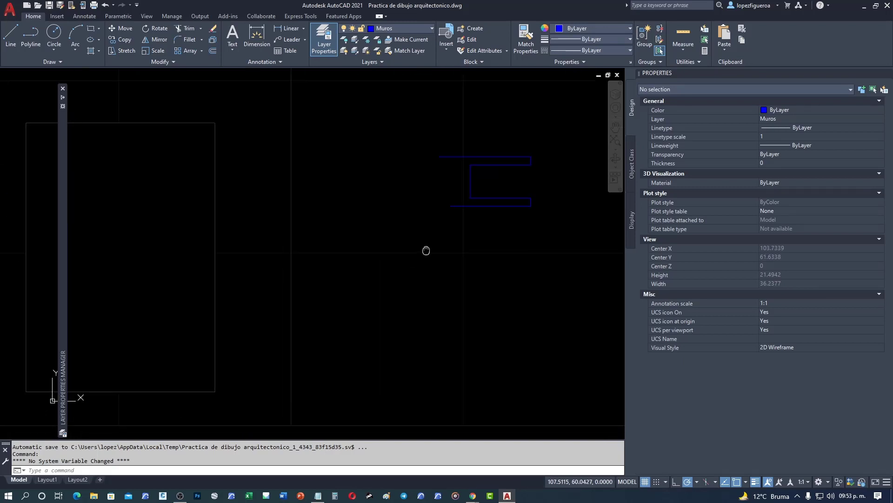
pyautogui.moveTo(342, 215); pyautogui.dragTo(365, 221, button='middle')
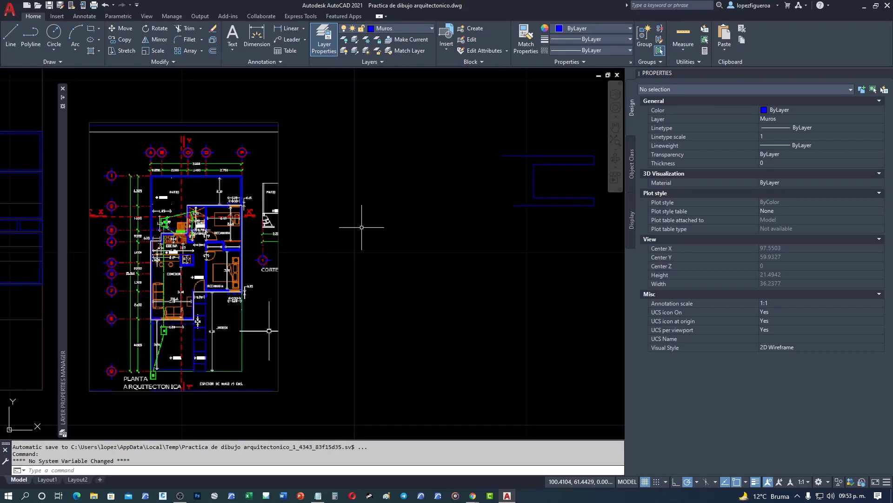
pyautogui.scroll(-3, 364, 222)
pyautogui.scroll(-2, 364, 223)
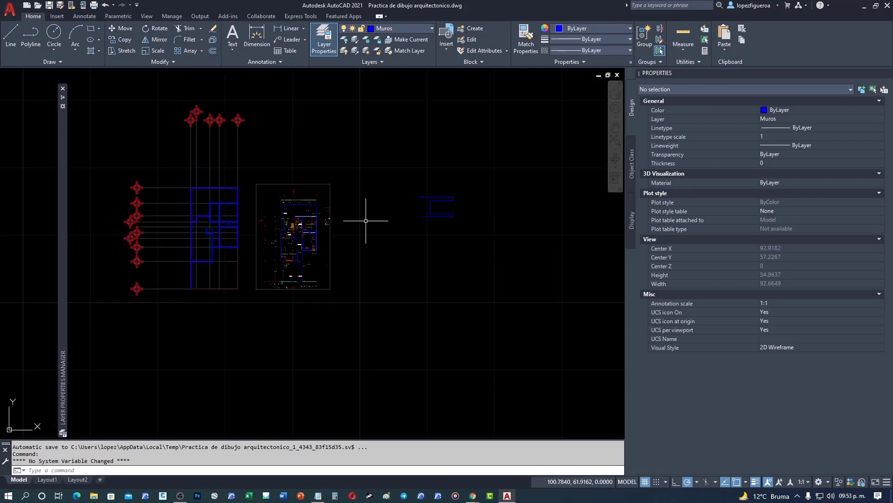
pyautogui.scroll(3, 363, 223)
pyautogui.moveTo(354, 162); pyautogui.dragTo(419, 156, button='middle')
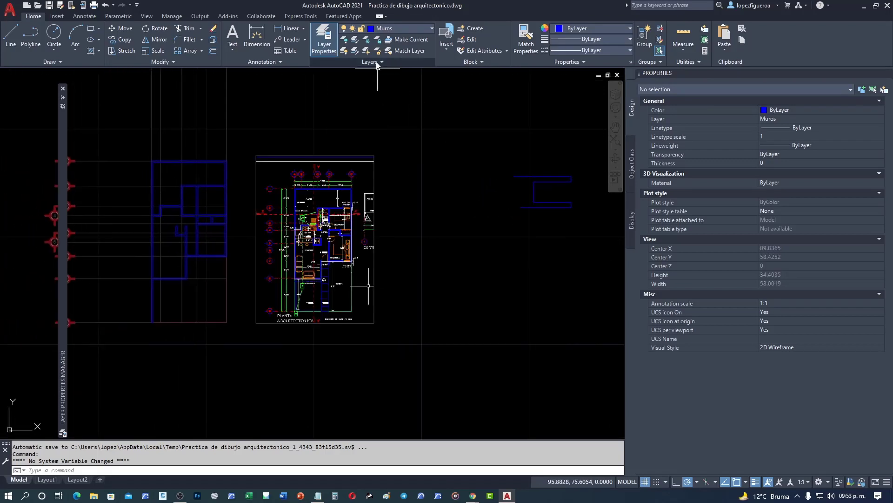
pyautogui.click(413, 30)
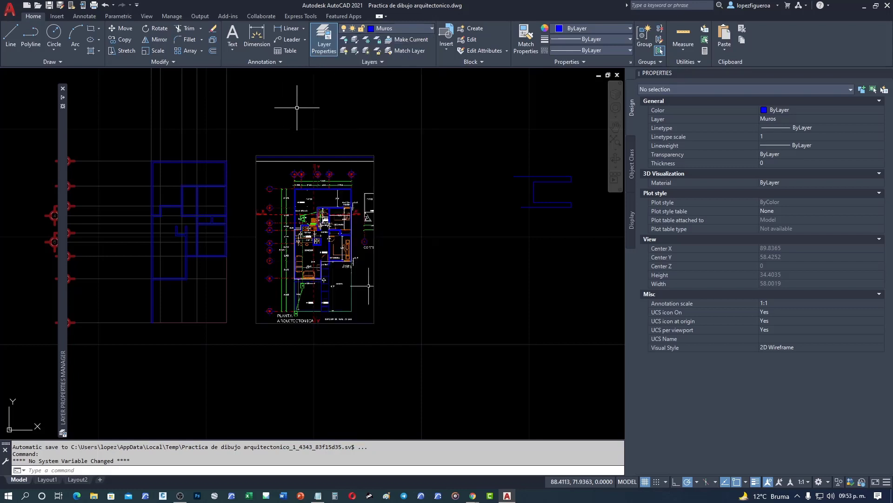
# Try to erase the axis lines and left axis bubbles, which stay because their layer is locked, then cancel
pyautogui.moveTo(294, 107); pyautogui.dragTo(403, 130, button='middle')
pyautogui.moveTo(347, 160); pyautogui.dragTo(365, 197, button='middle')
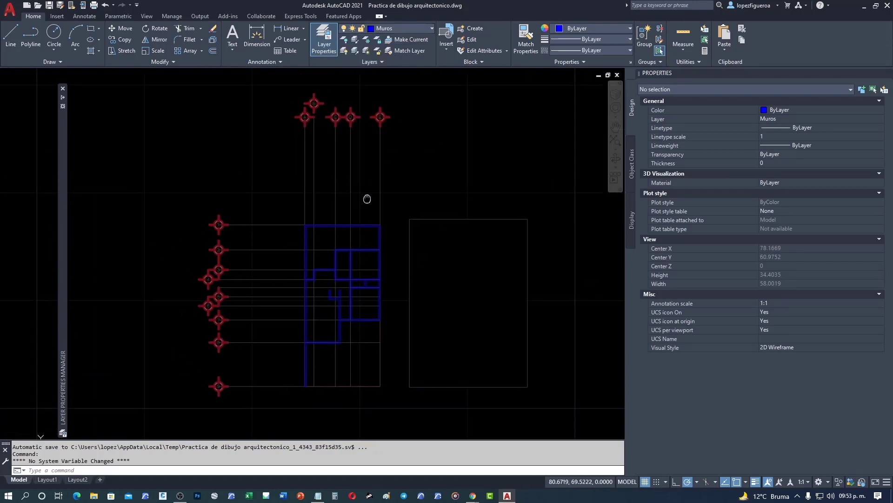
pyautogui.click(414, 183)
pyautogui.click(259, 89)
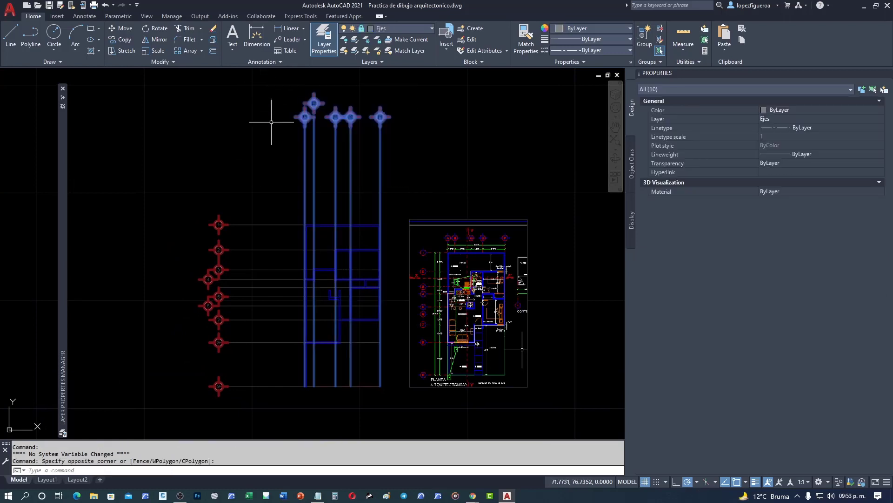
pyautogui.press('Delete')
pyautogui.click(277, 152)
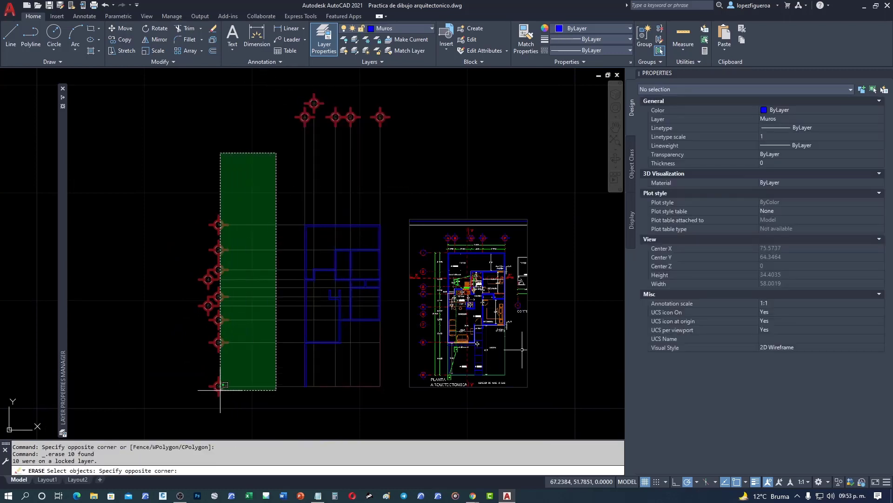
pyautogui.click(194, 403)
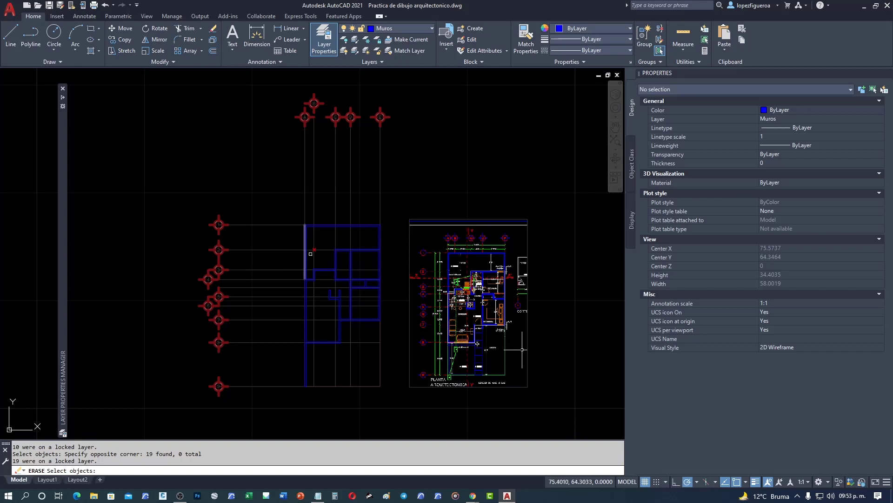
pyautogui.press('Escape')
# Zoom and pan to reposition the view of the plans
pyautogui.scroll(-2, 379, 194)
pyautogui.moveTo(399, 194); pyautogui.dragTo(295, 202, button='middle')
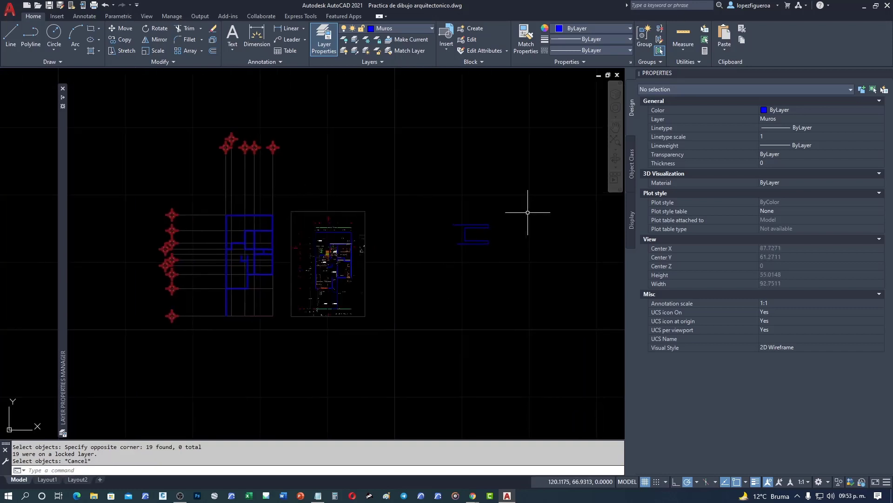
pyautogui.scroll(2, 498, 239)
pyautogui.moveTo(465, 261); pyautogui.dragTo(374, 267, button='middle')
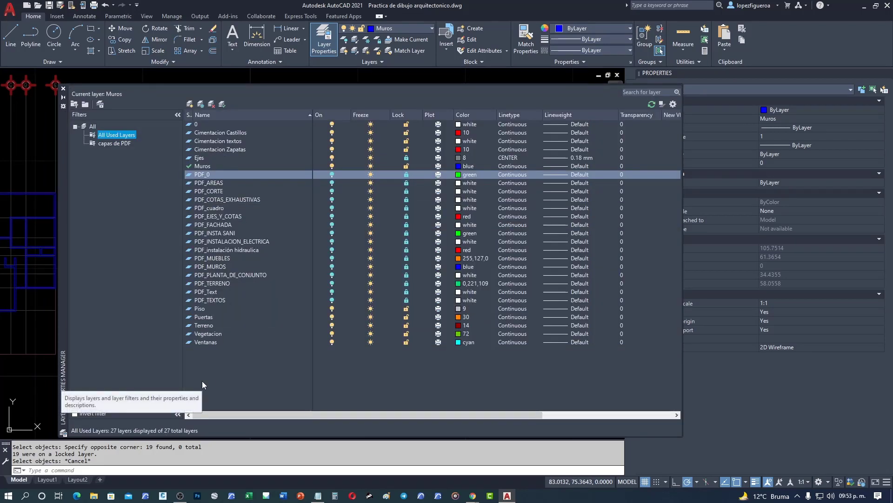
# Apply the 'capas de PDF' layer filter, review its filter properties, and close them unchanged
pyautogui.click(121, 144)
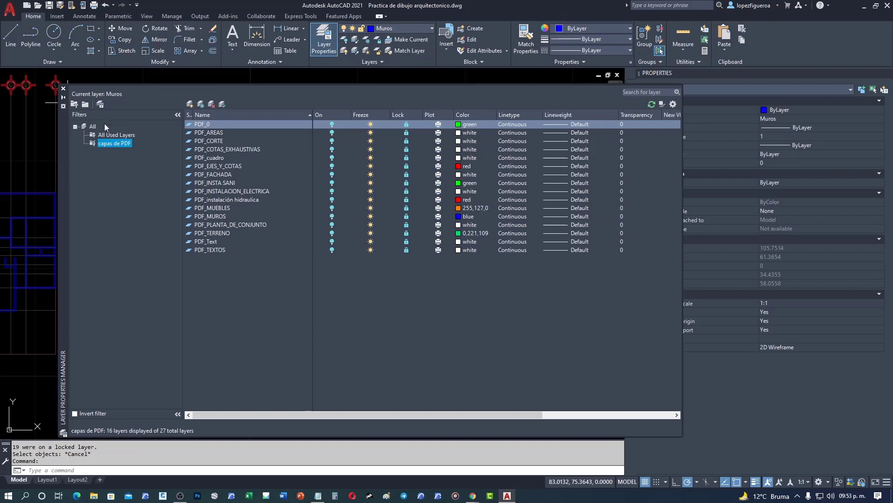
pyautogui.rightClick(122, 143)
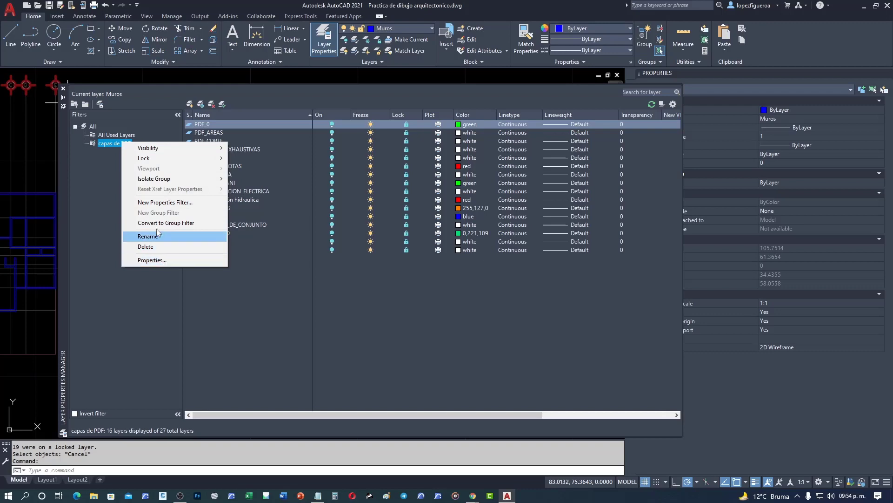
pyautogui.click(171, 264)
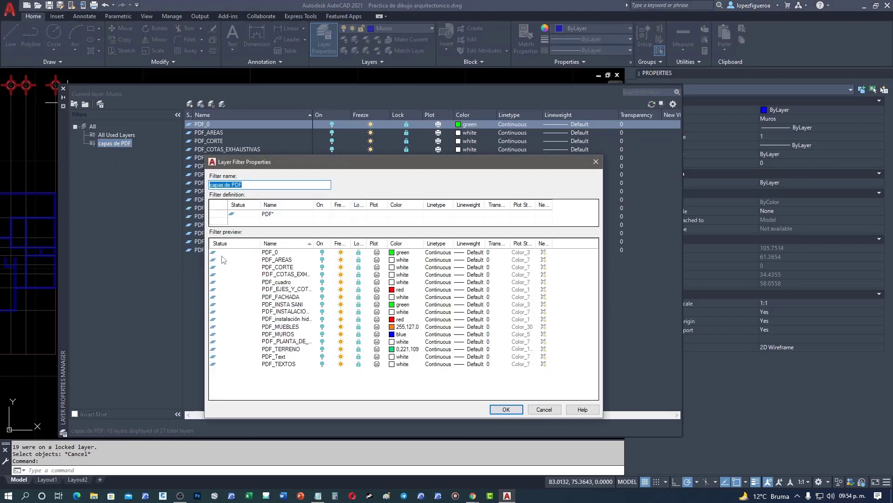
pyautogui.click(544, 409)
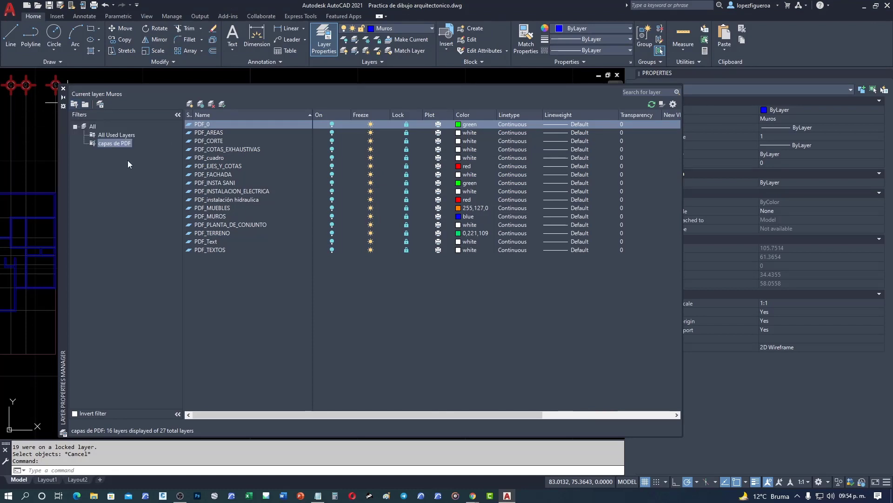
pyautogui.rightClick(113, 142)
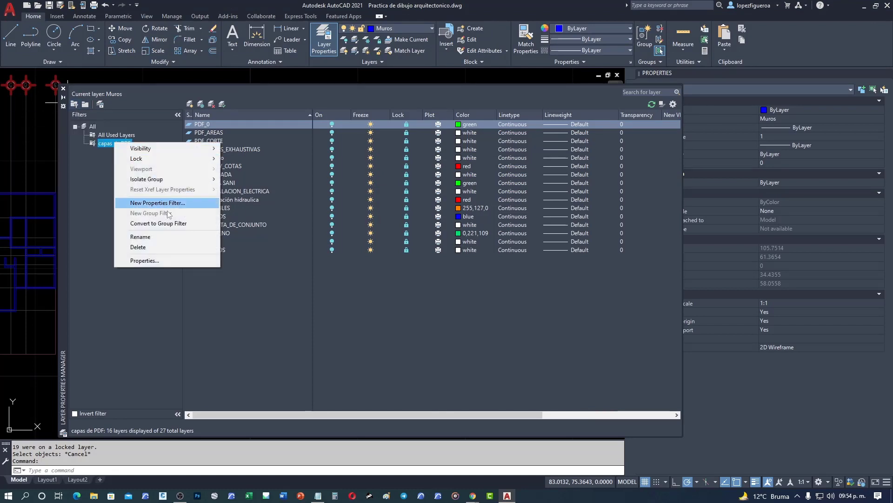
pyautogui.click(154, 263)
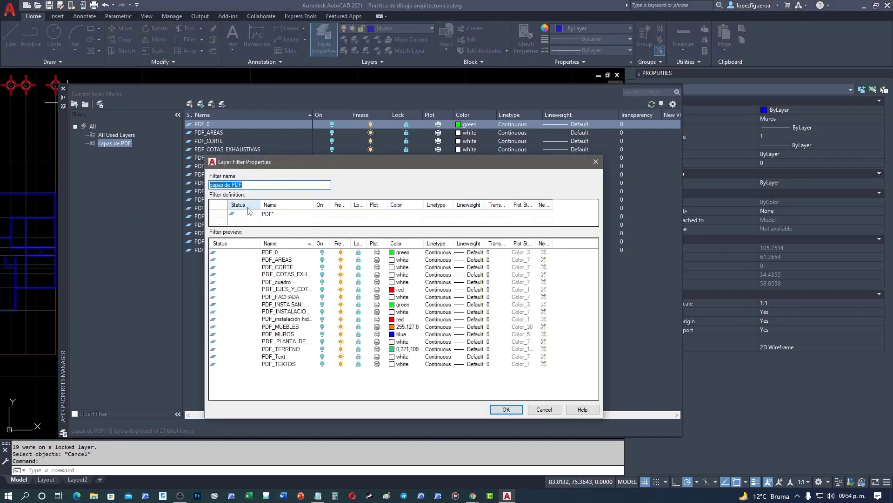
pyautogui.moveTo(243, 185); pyautogui.dragTo(209, 184)
pyautogui.moveTo(602, 211); pyautogui.dragTo(695, 209)
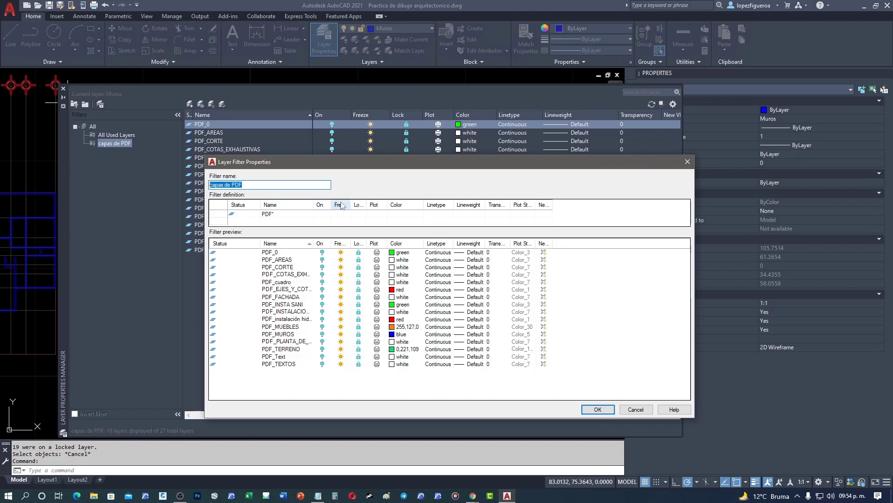
pyautogui.moveTo(350, 205); pyautogui.dragTo(369, 205)
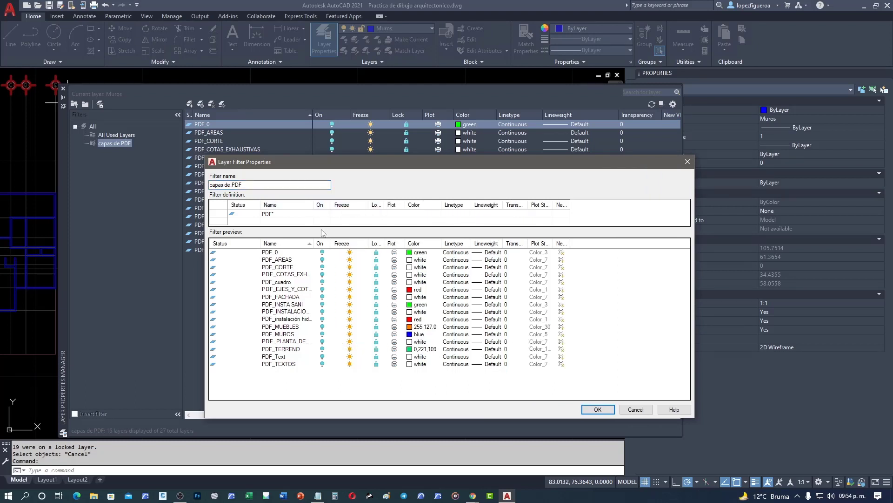
pyautogui.click(285, 217)
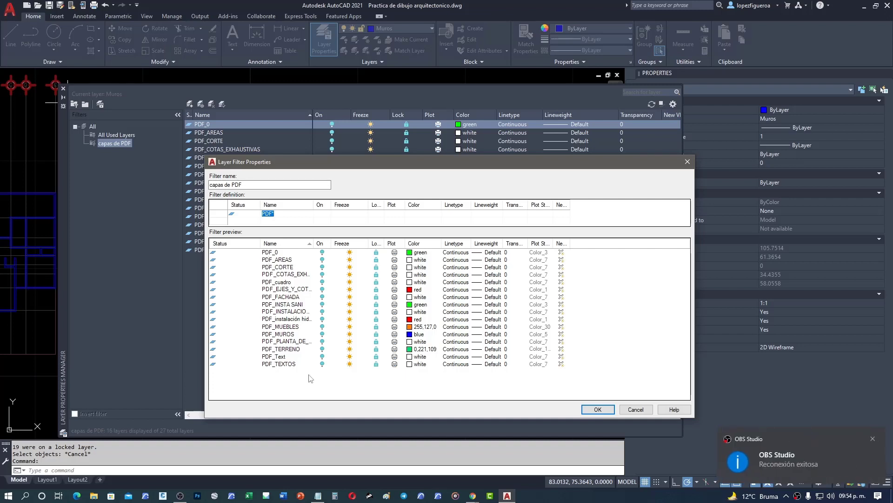
pyautogui.click(873, 439)
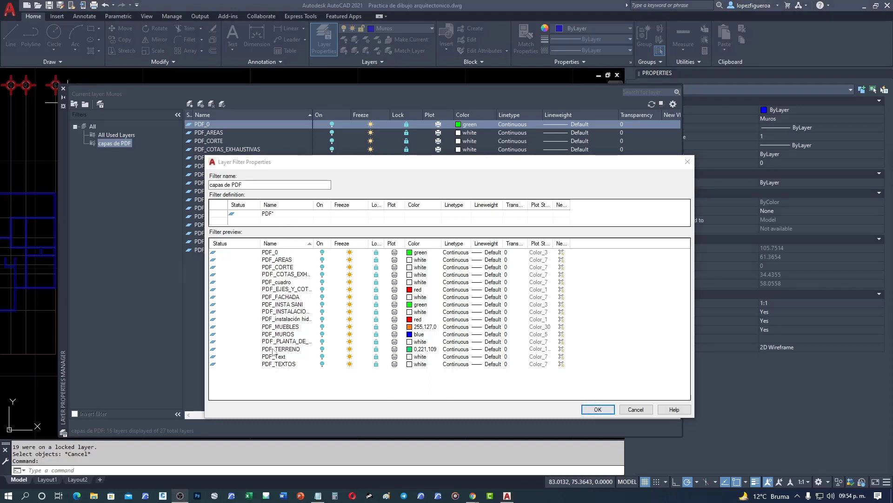
pyautogui.click(609, 412)
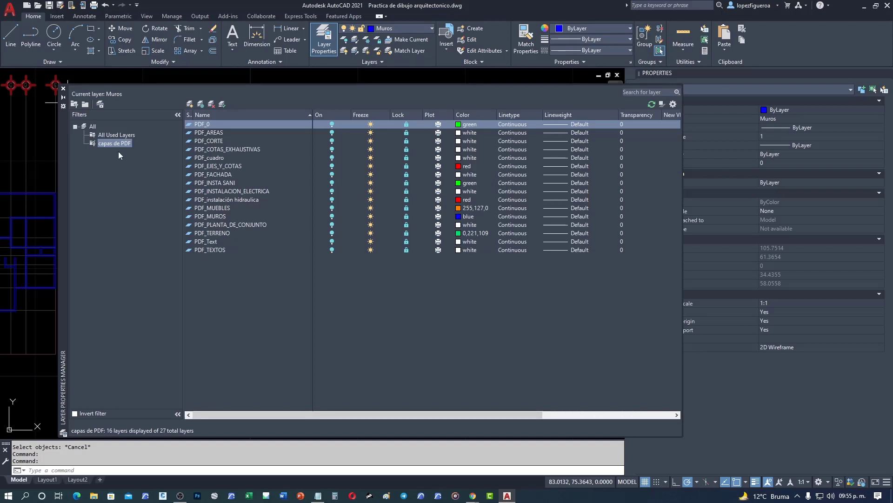
# Compare All Used Layers with 'capas de PDF', toggle Invert filter on and off, then collapse the Layer Properties palette
pyautogui.click(115, 135)
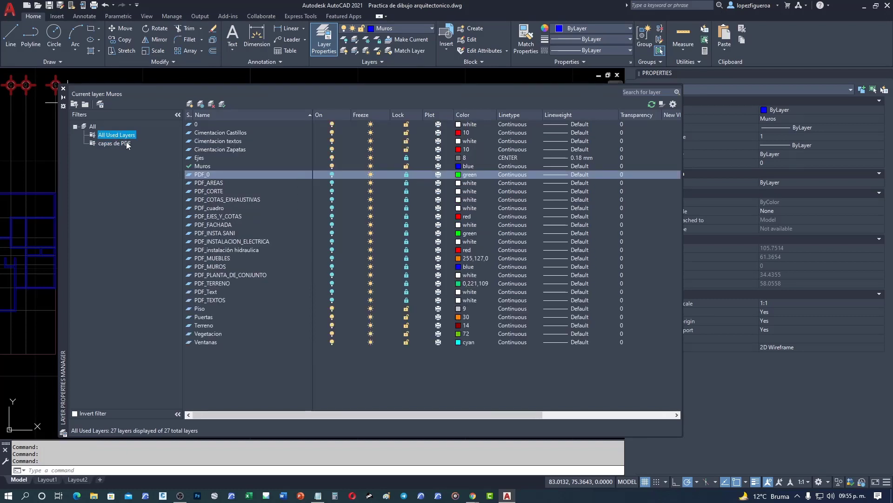
pyautogui.click(127, 142)
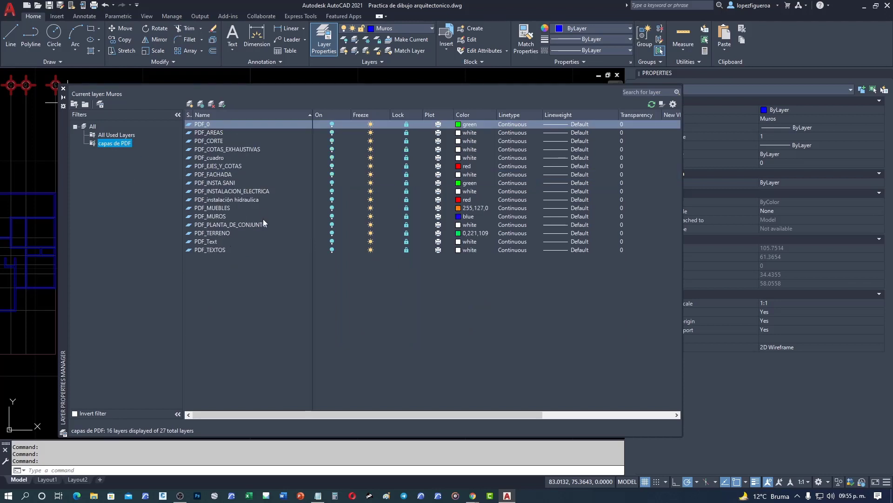
pyautogui.click(87, 414)
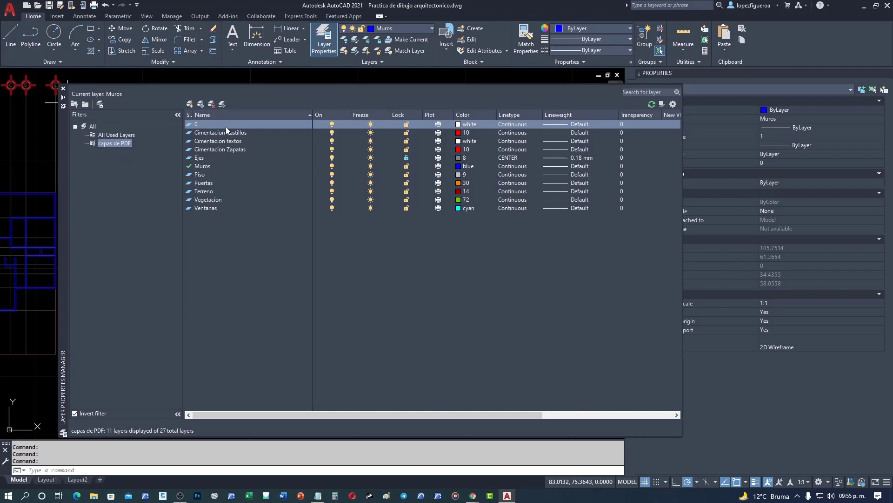
pyautogui.click(97, 415)
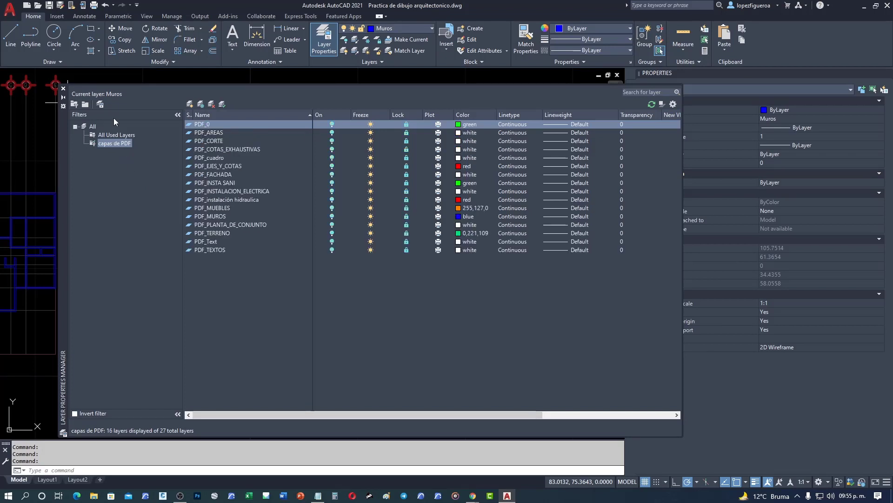
pyautogui.click(64, 97)
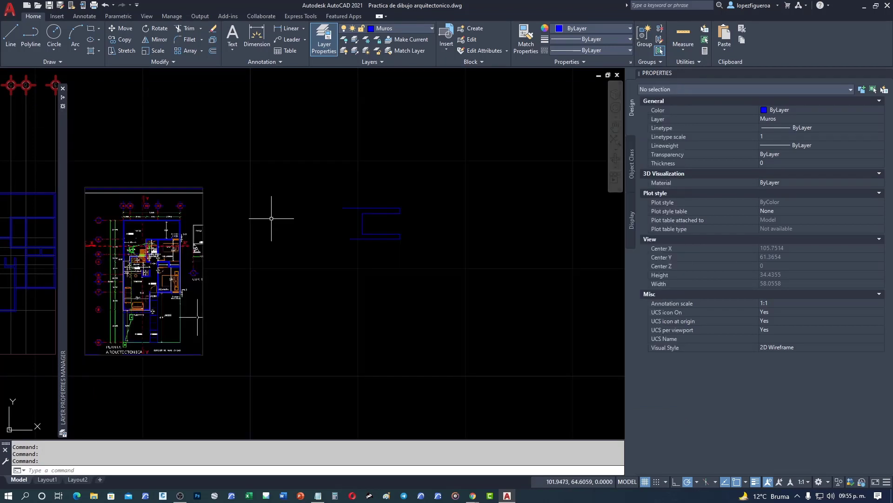